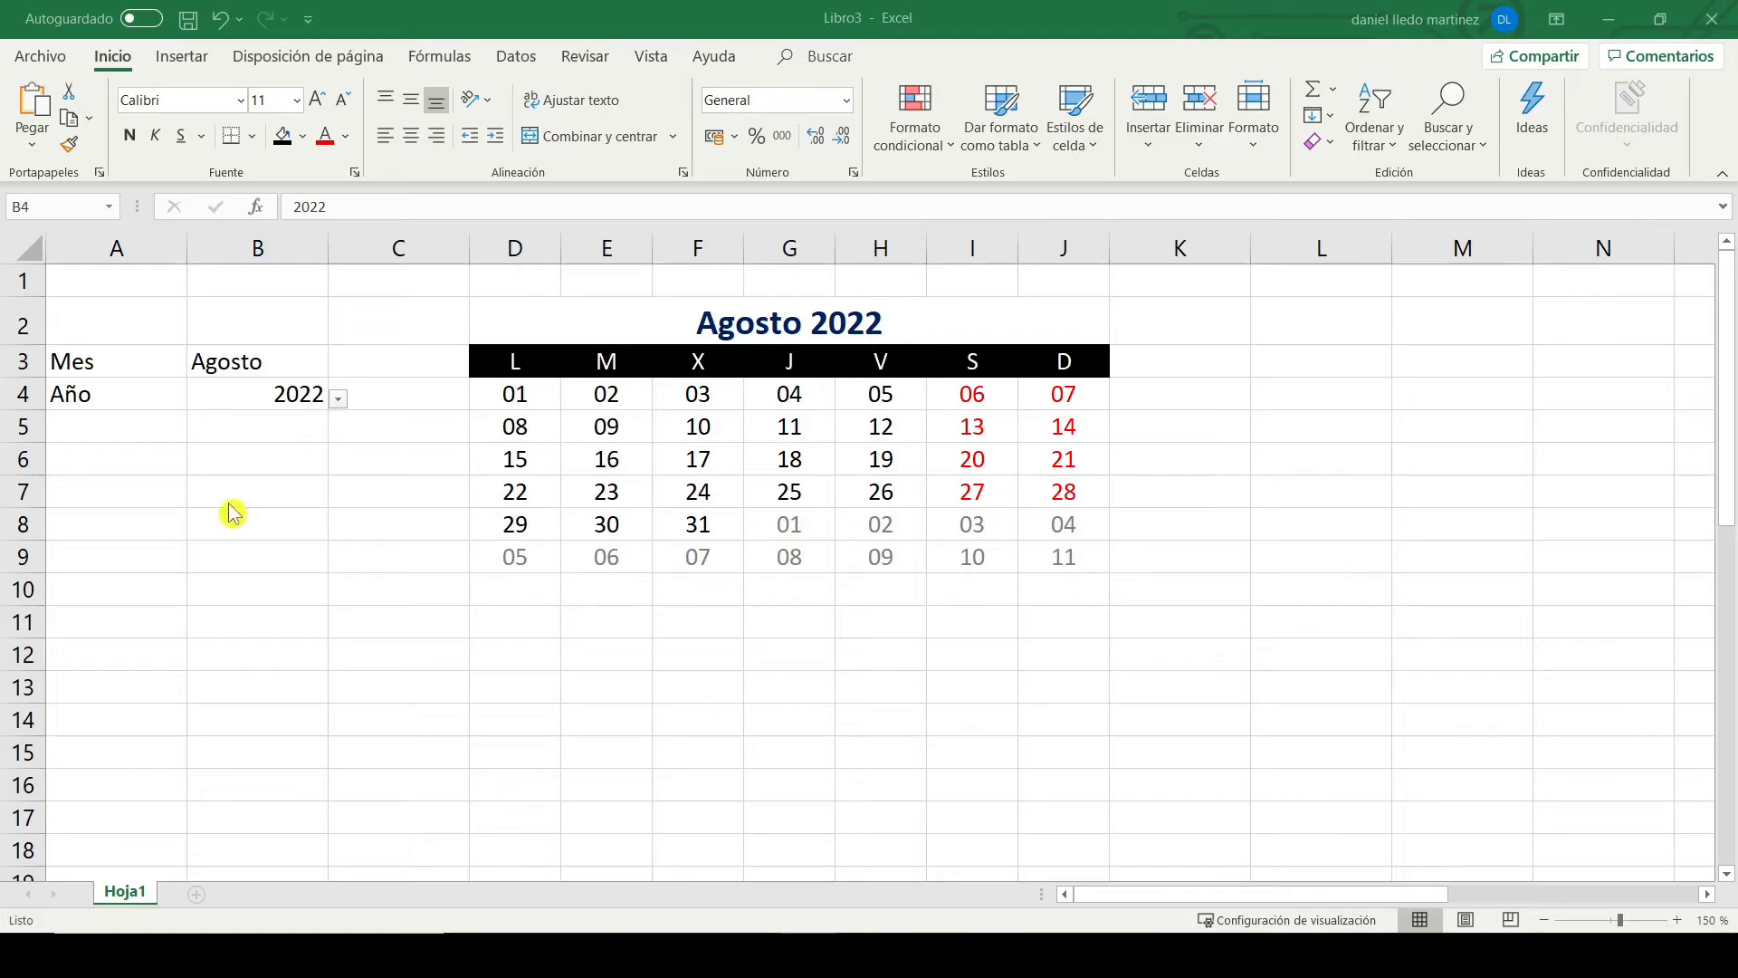
# Step: Switch the calendar to Julio 2023 with the B3 and B4 dropdowns, then to Mayo
pyautogui.click(288, 349)
pyautogui.click(339, 365)
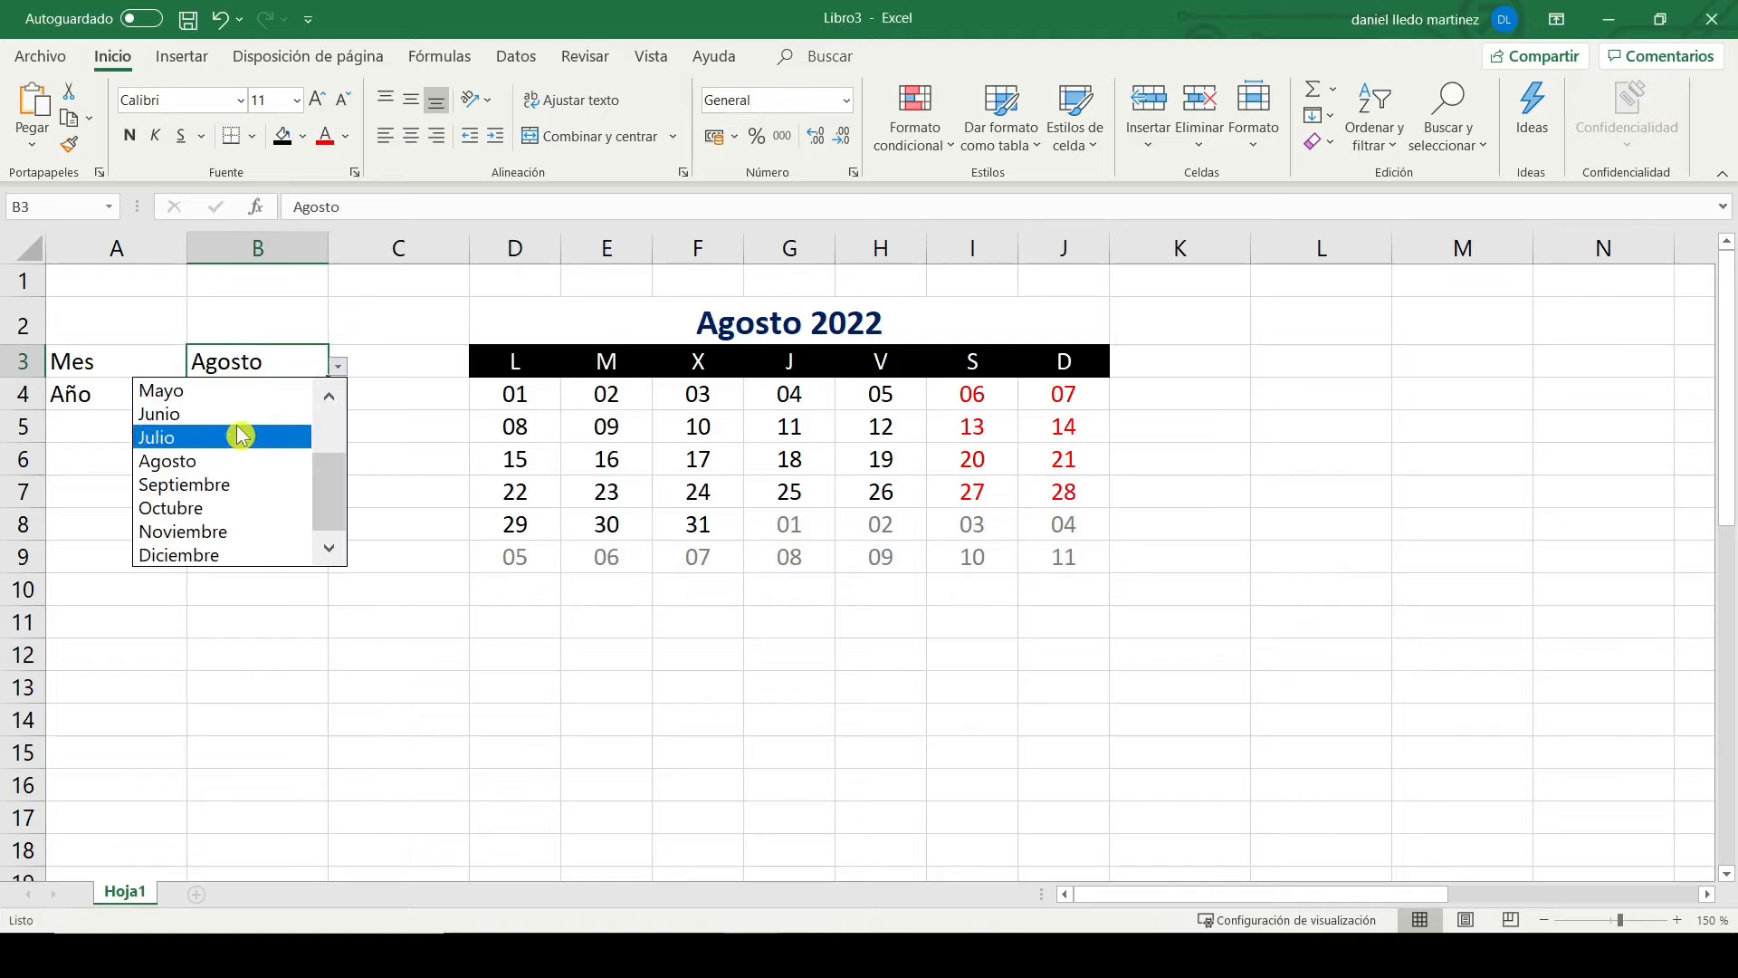
pyautogui.click(242, 435)
pyautogui.click(306, 398)
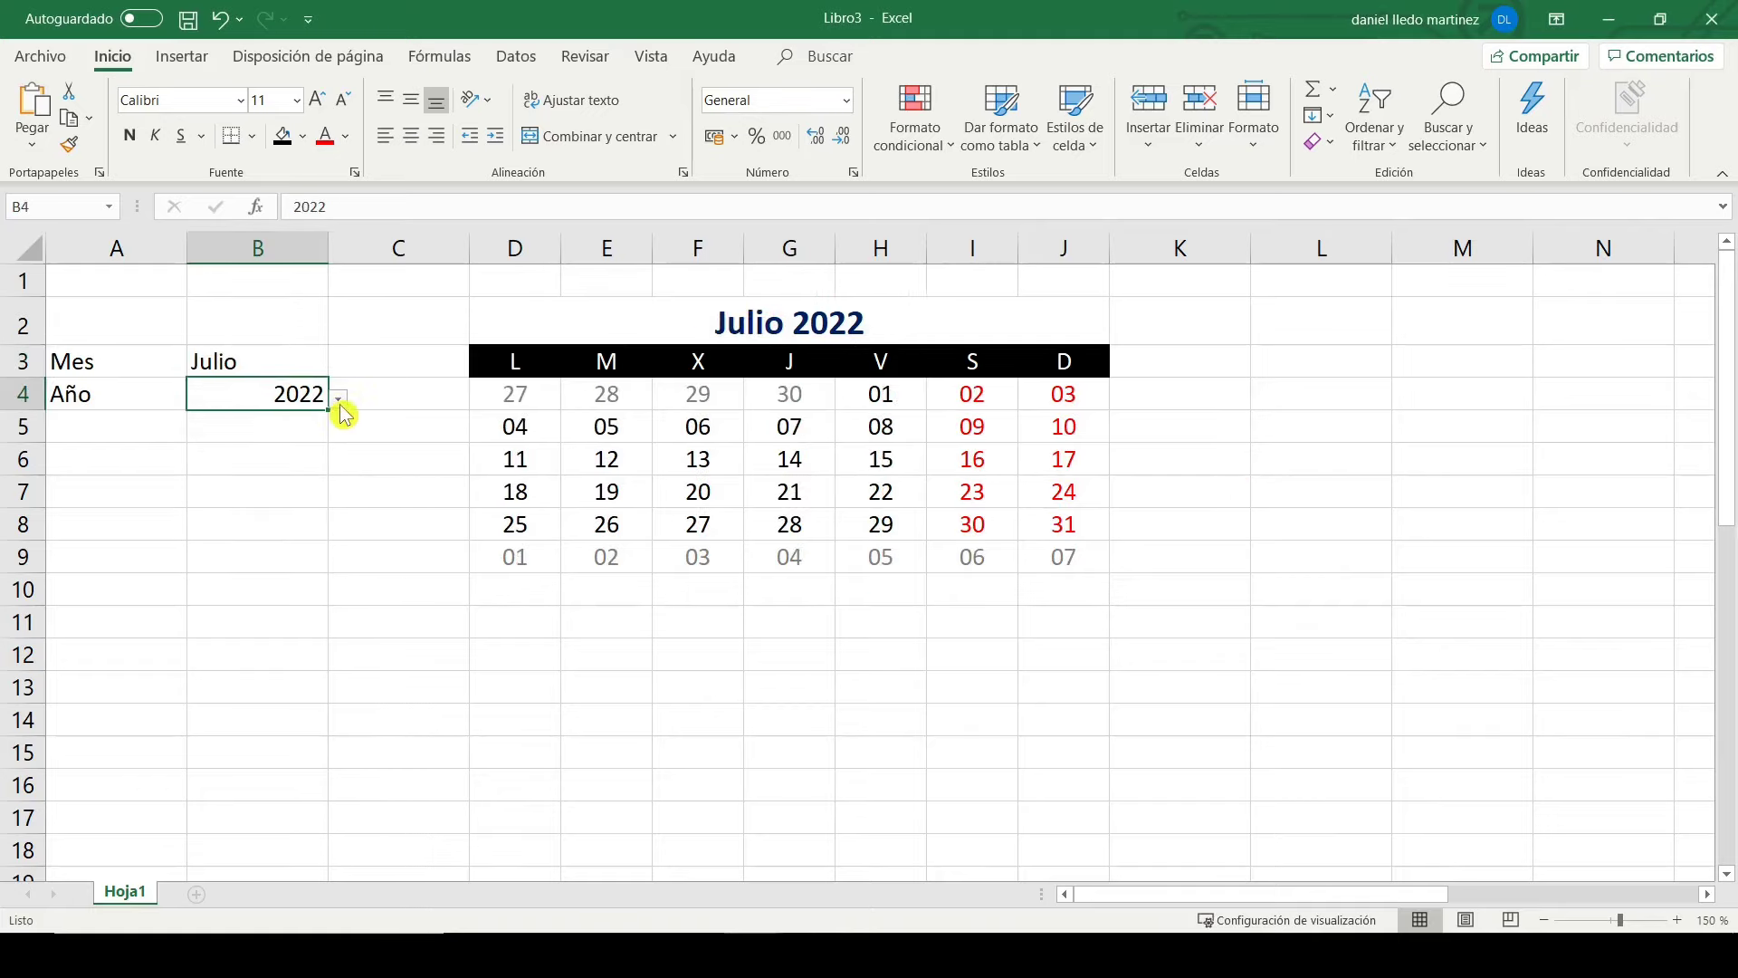
pyautogui.click(339, 399)
pyautogui.click(264, 539)
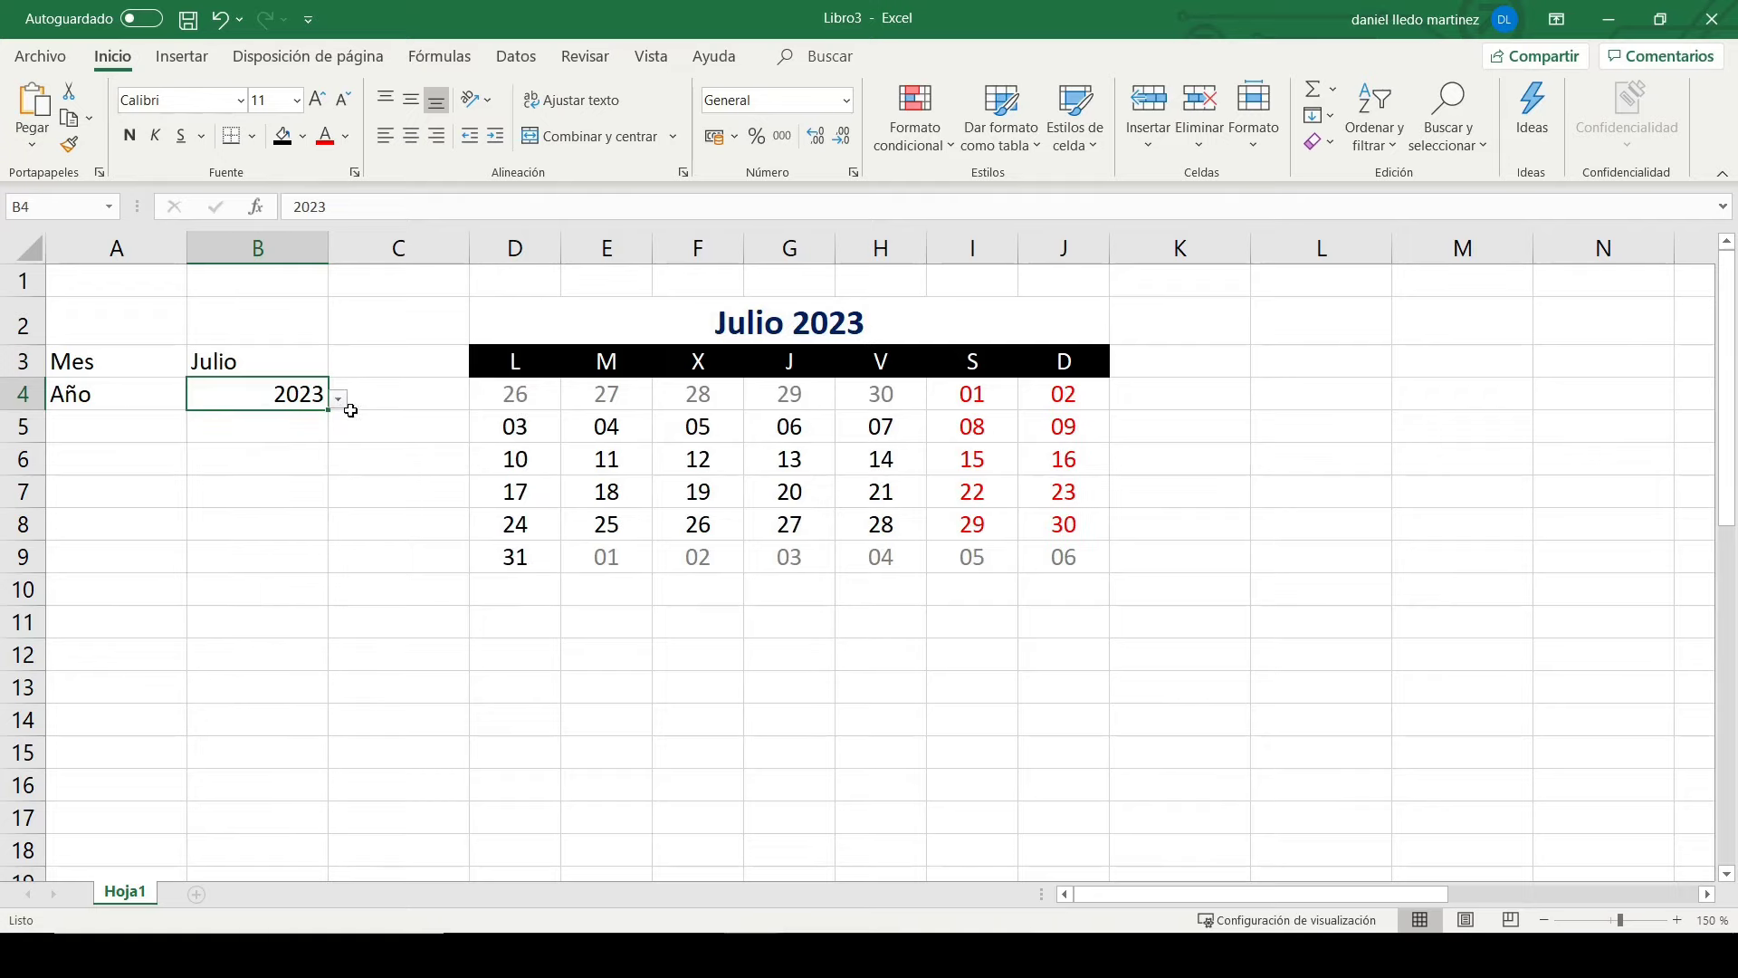
pyautogui.click(299, 361)
pyautogui.click(337, 366)
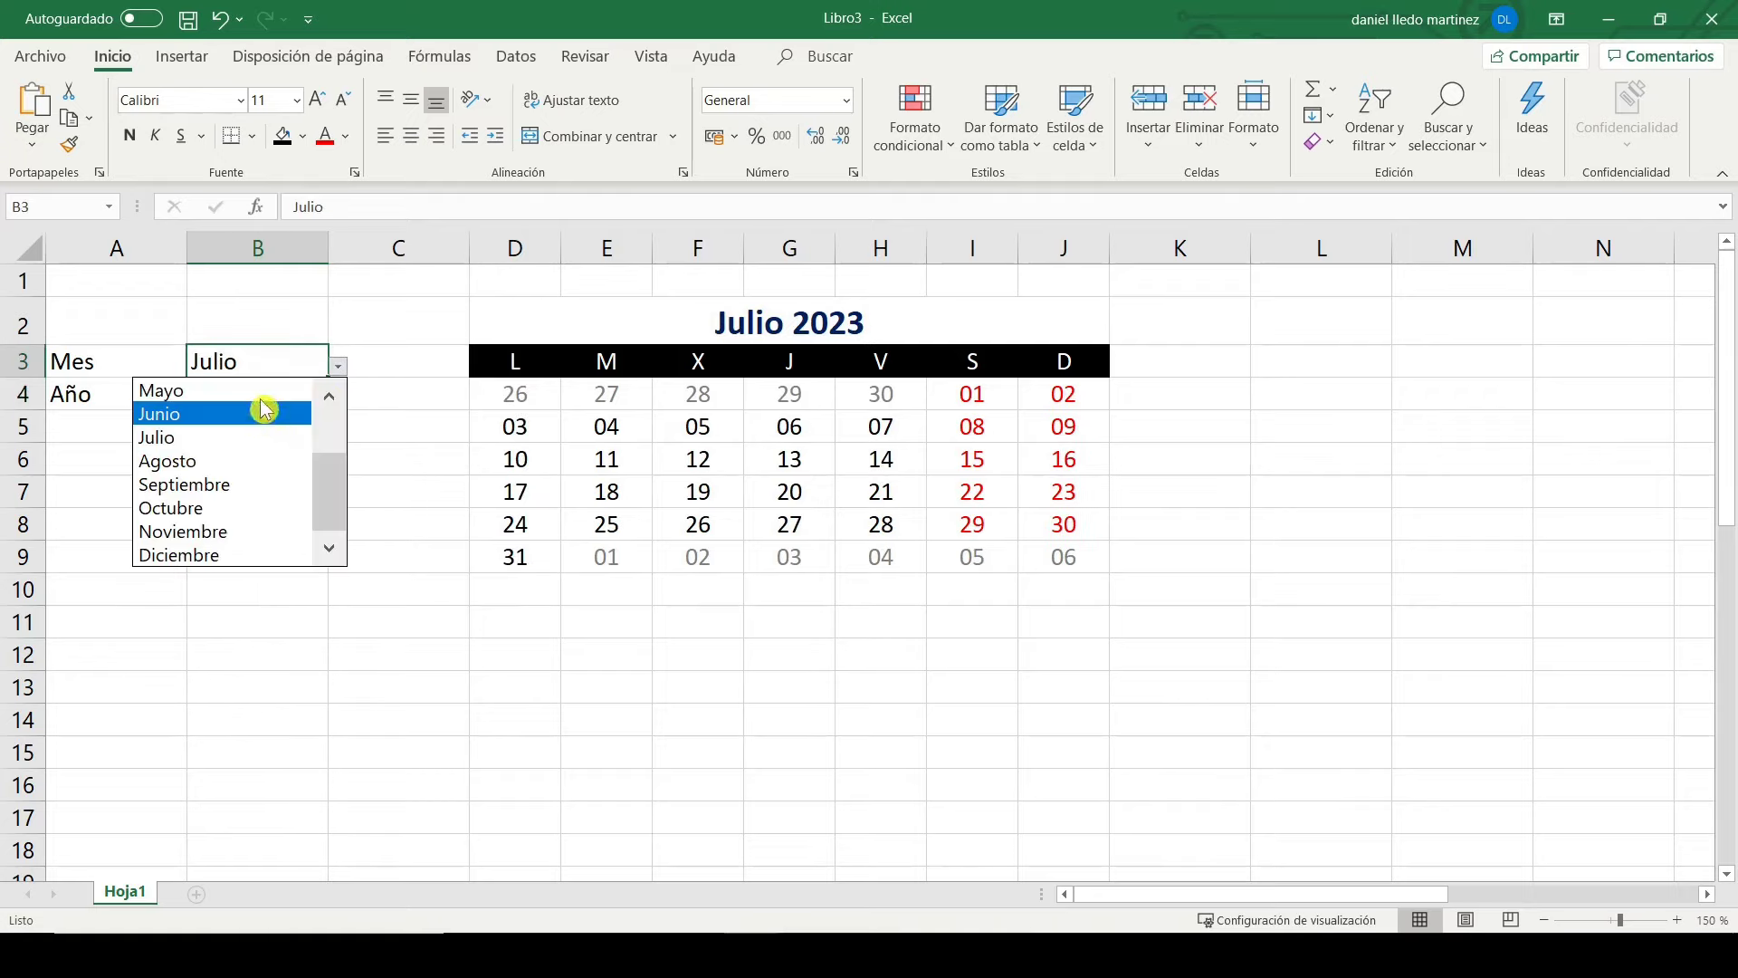
pyautogui.click(263, 391)
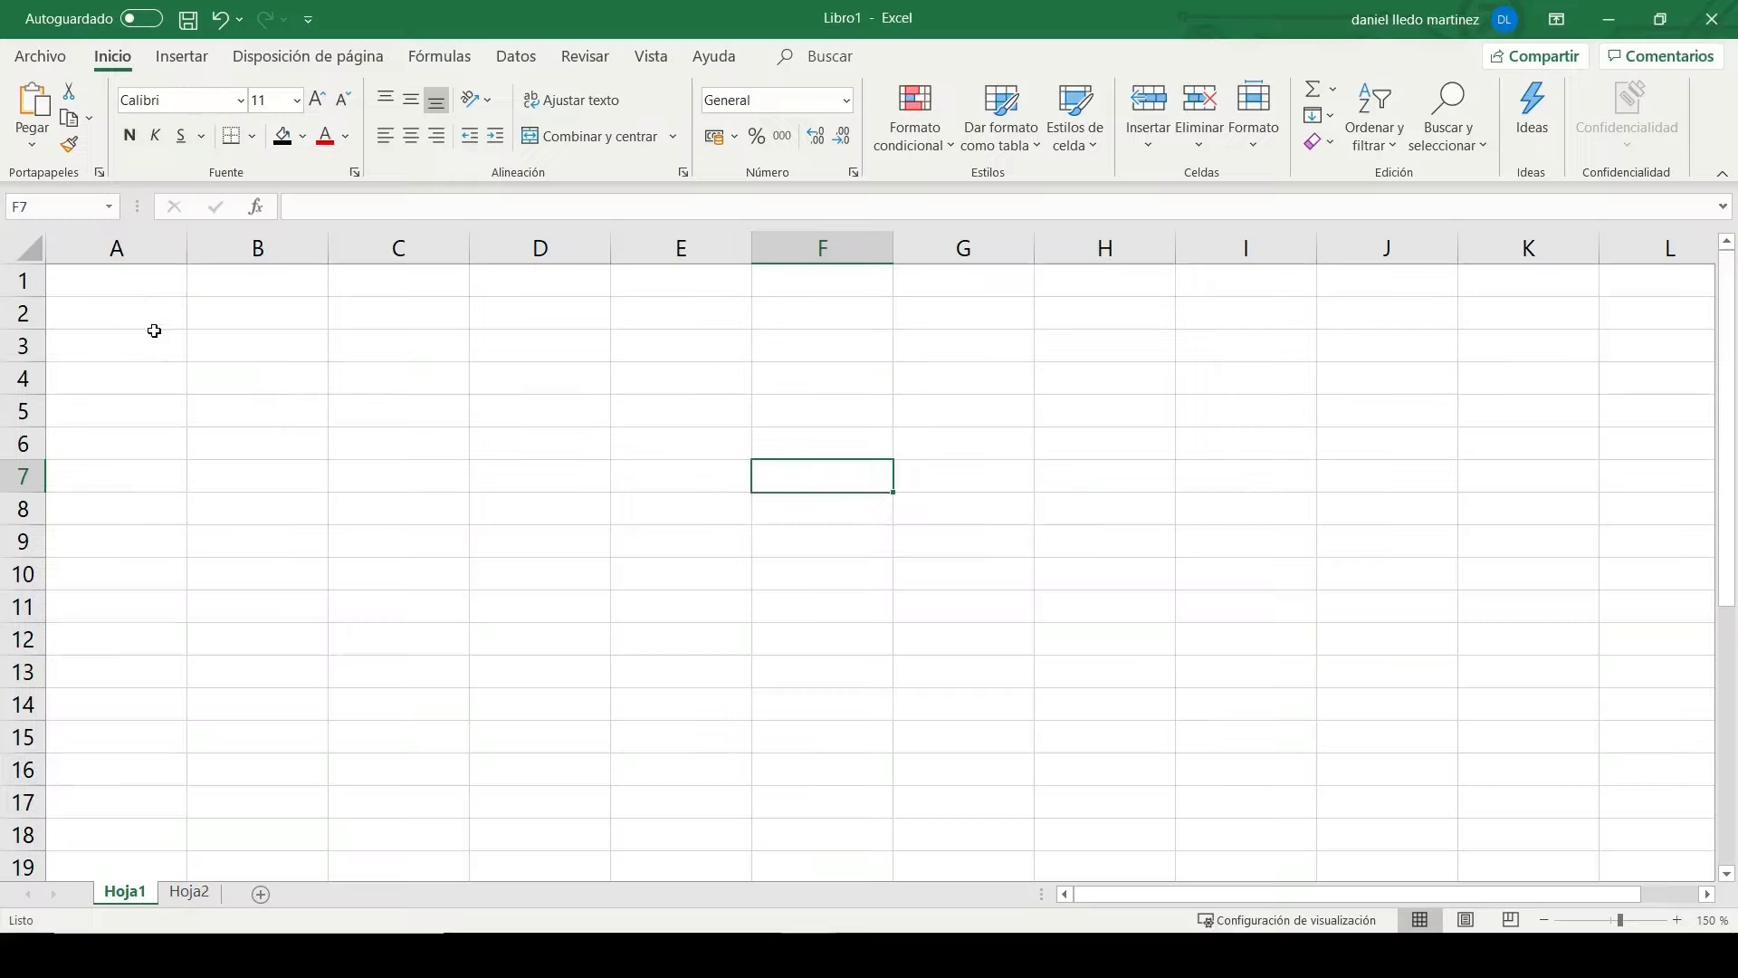
# Step: Label A3 as Mes and A4 as Año
pyautogui.click(87, 340)
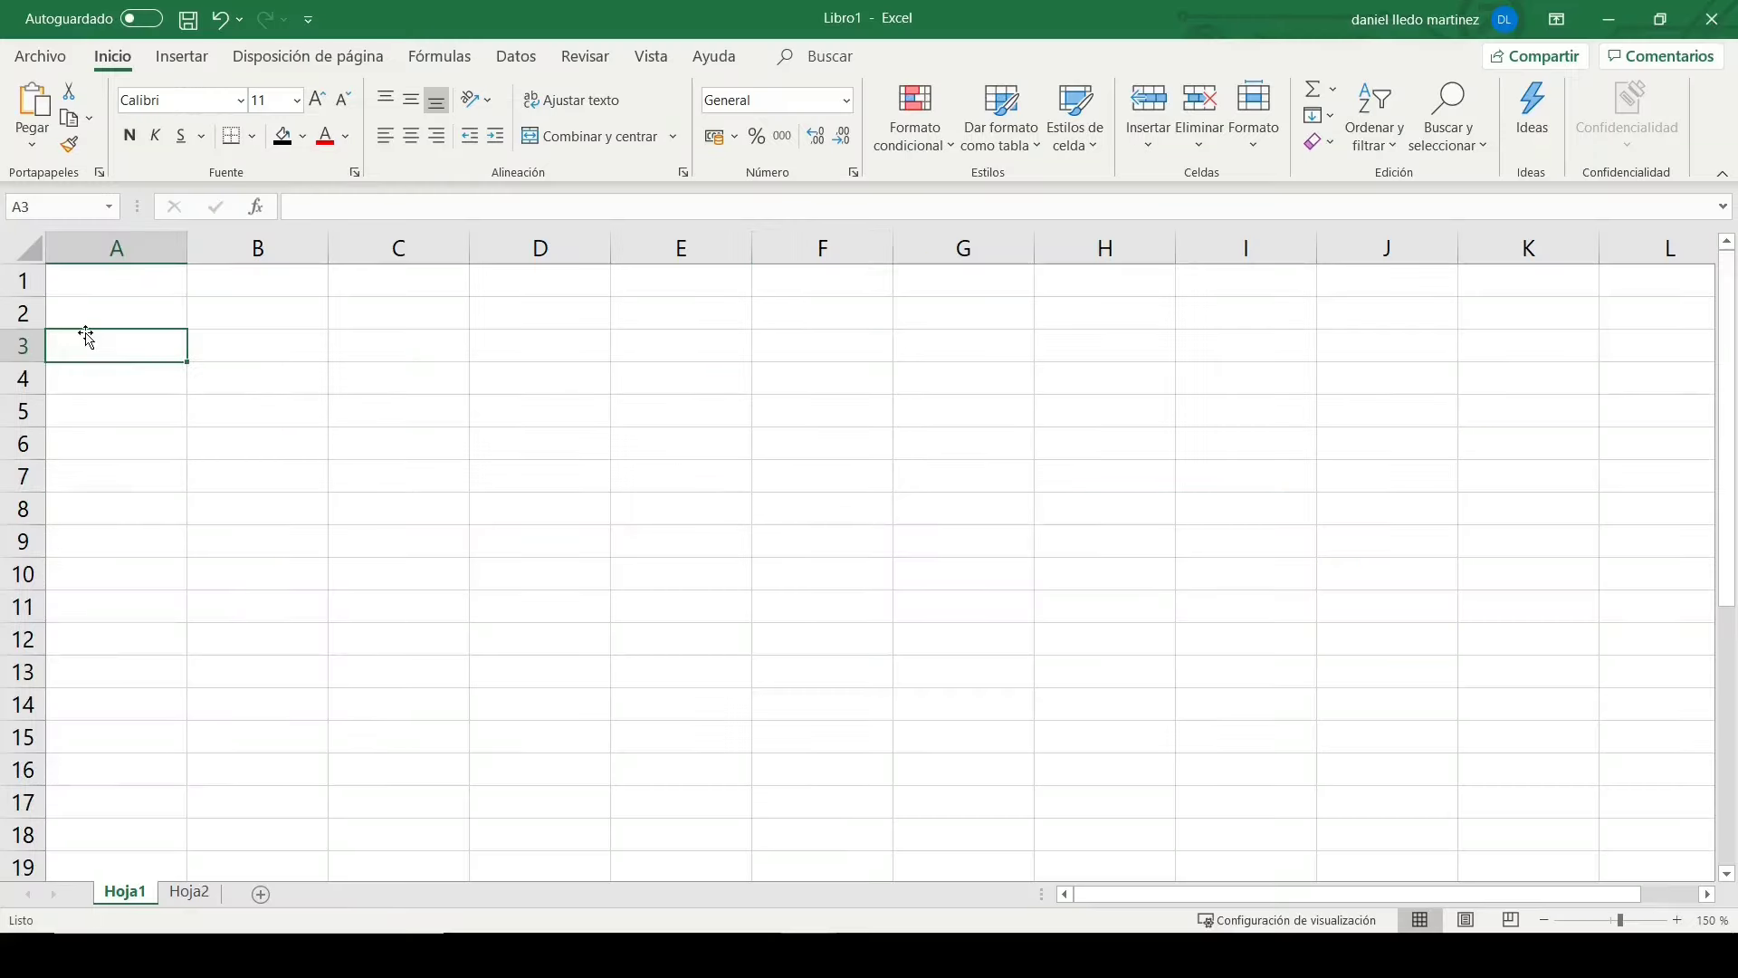
pyautogui.write('Mes')
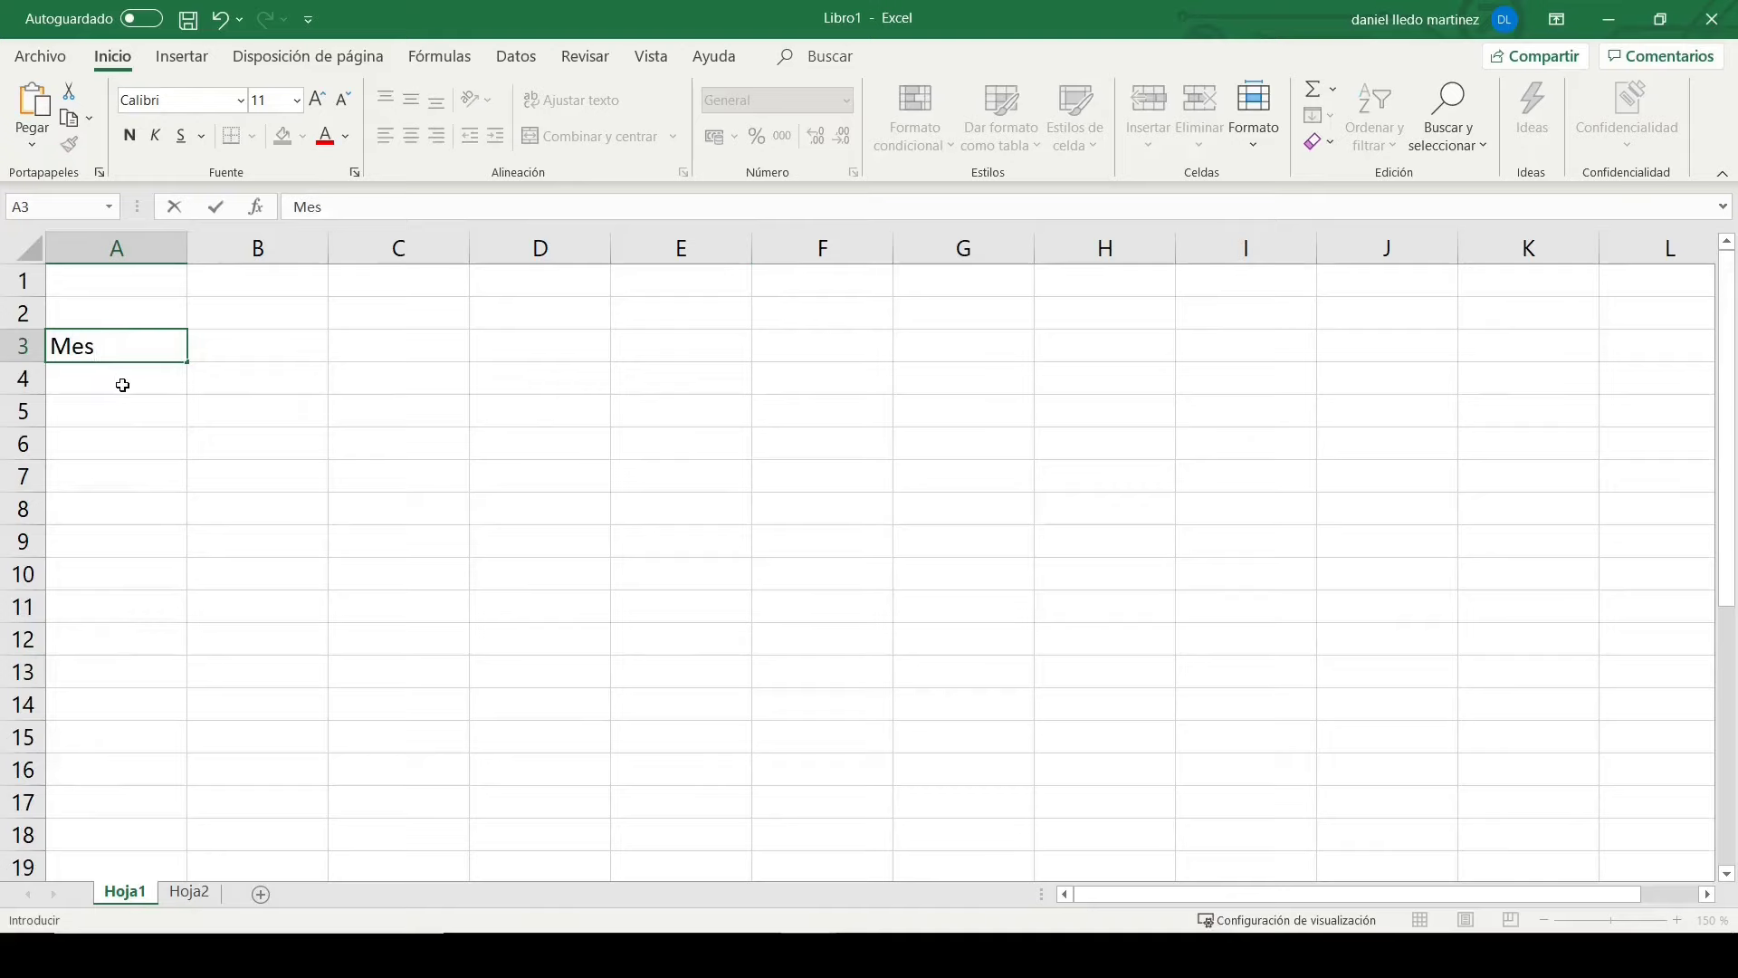
pyautogui.click(118, 381)
pyautogui.write('Año')
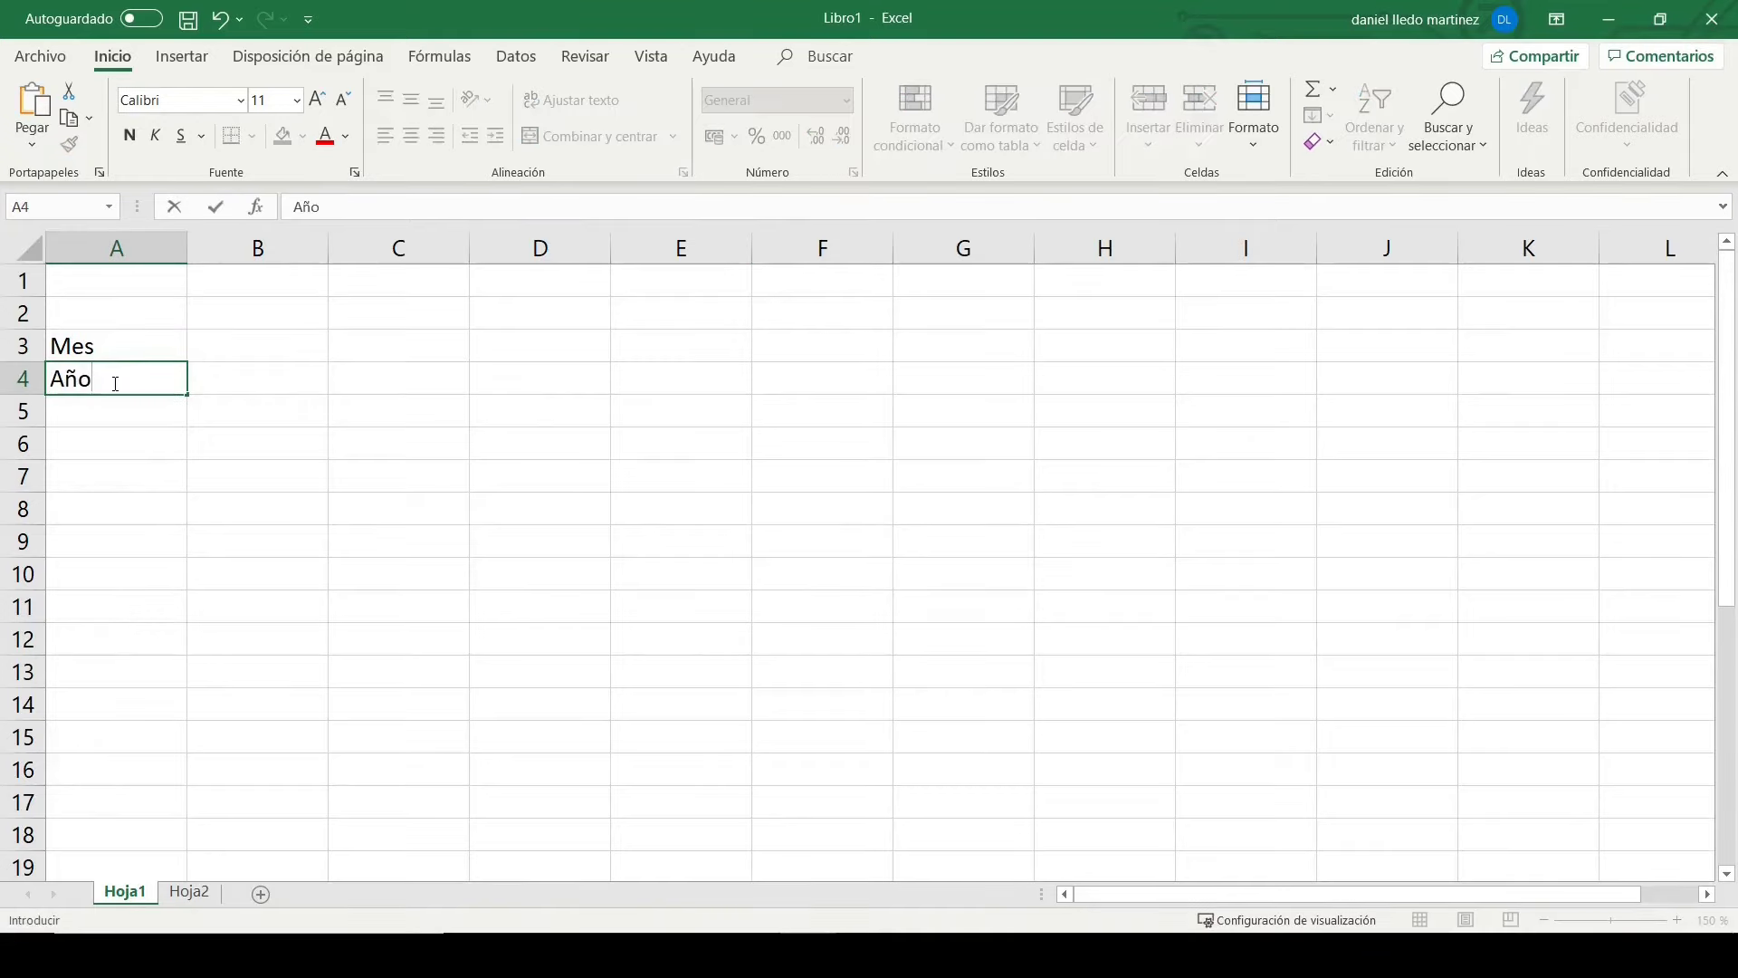
pyautogui.click(298, 343)
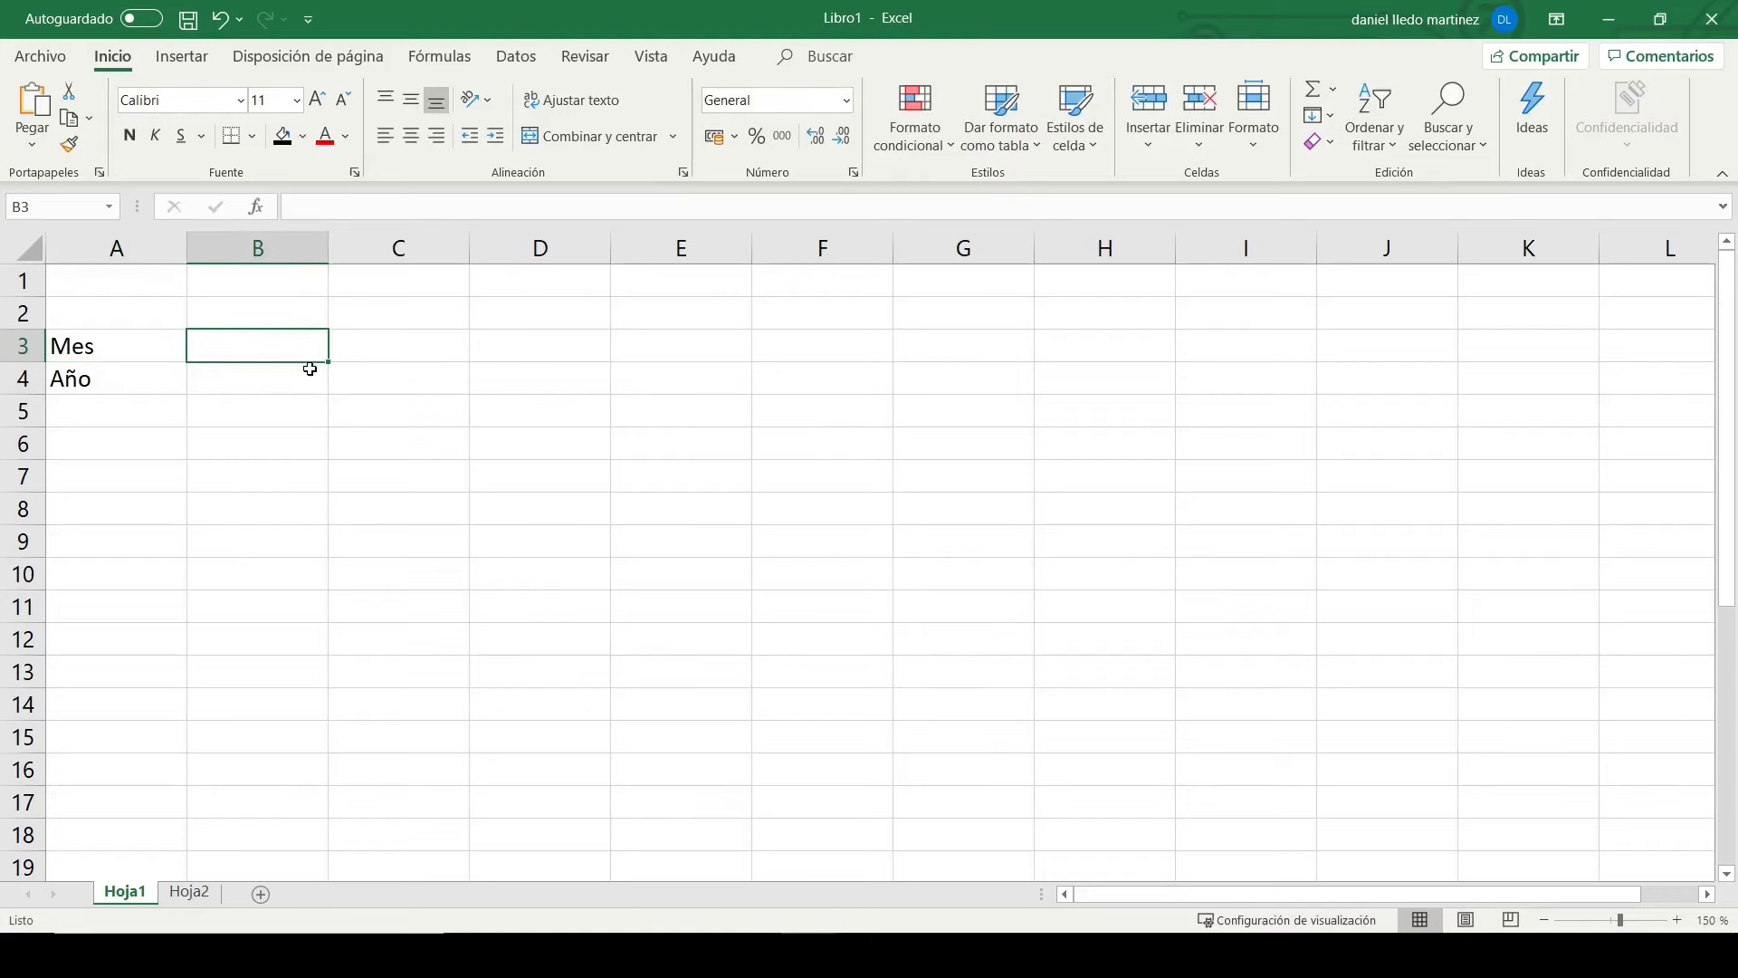
# Step: Enter Enero in A6 and fill the months down to Diciembre in A17
pyautogui.click(108, 446)
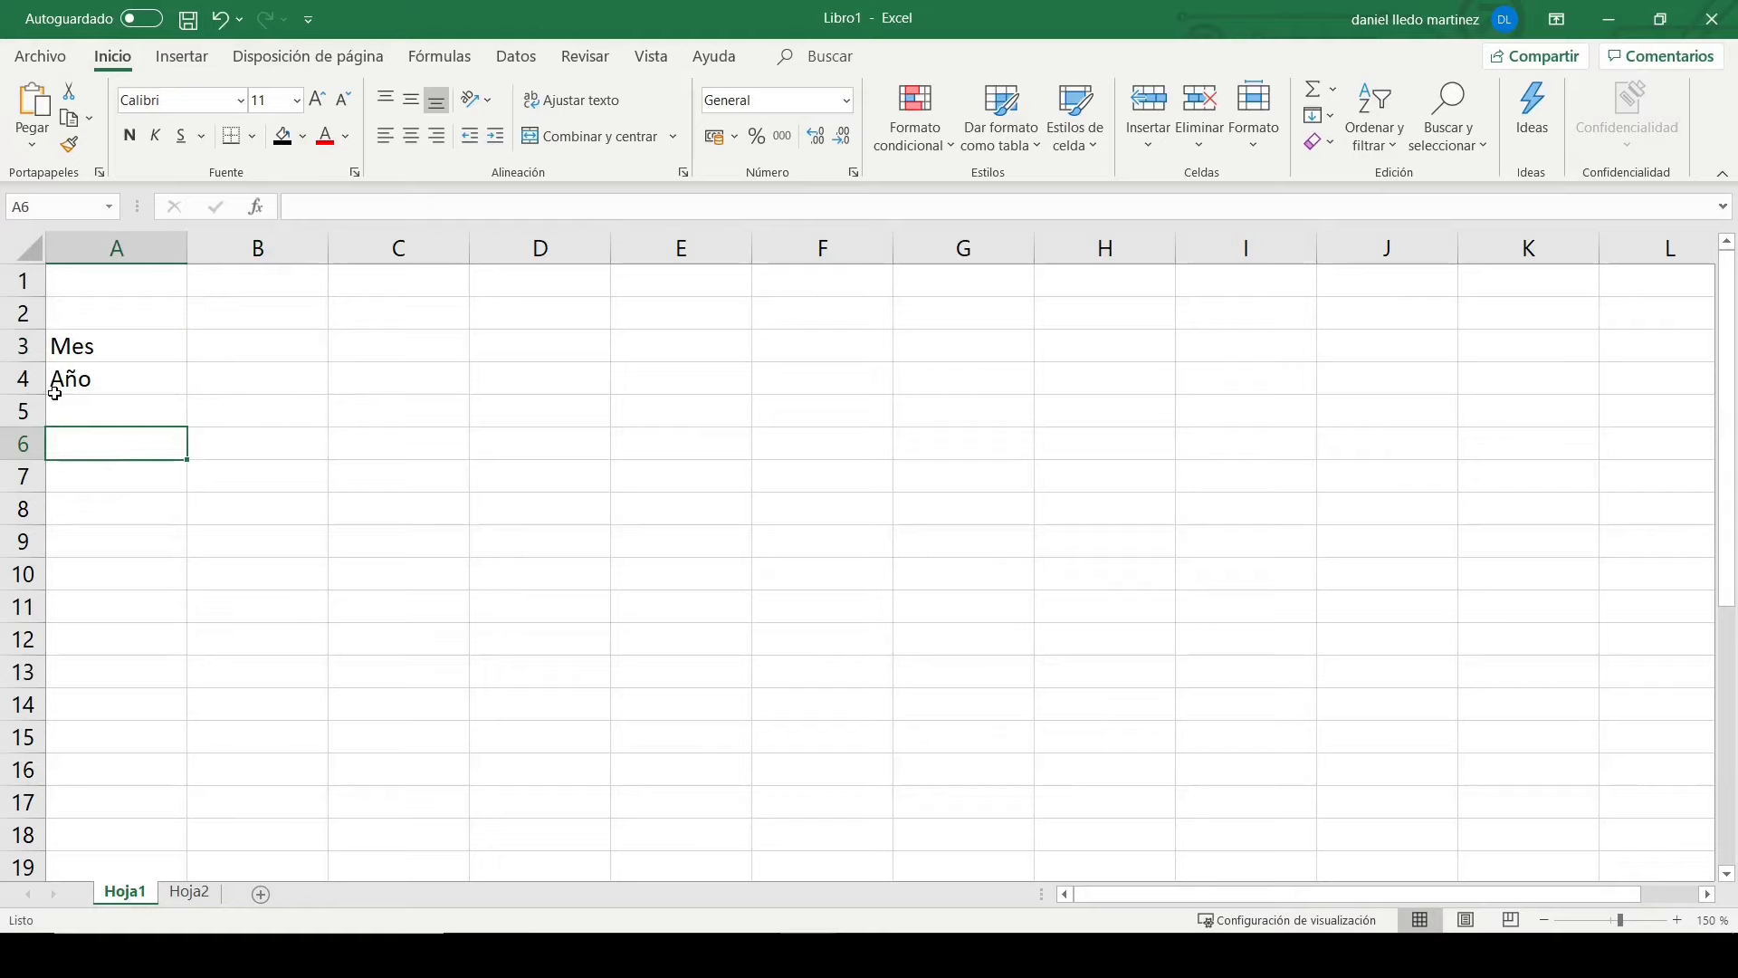
pyautogui.write('Enero')
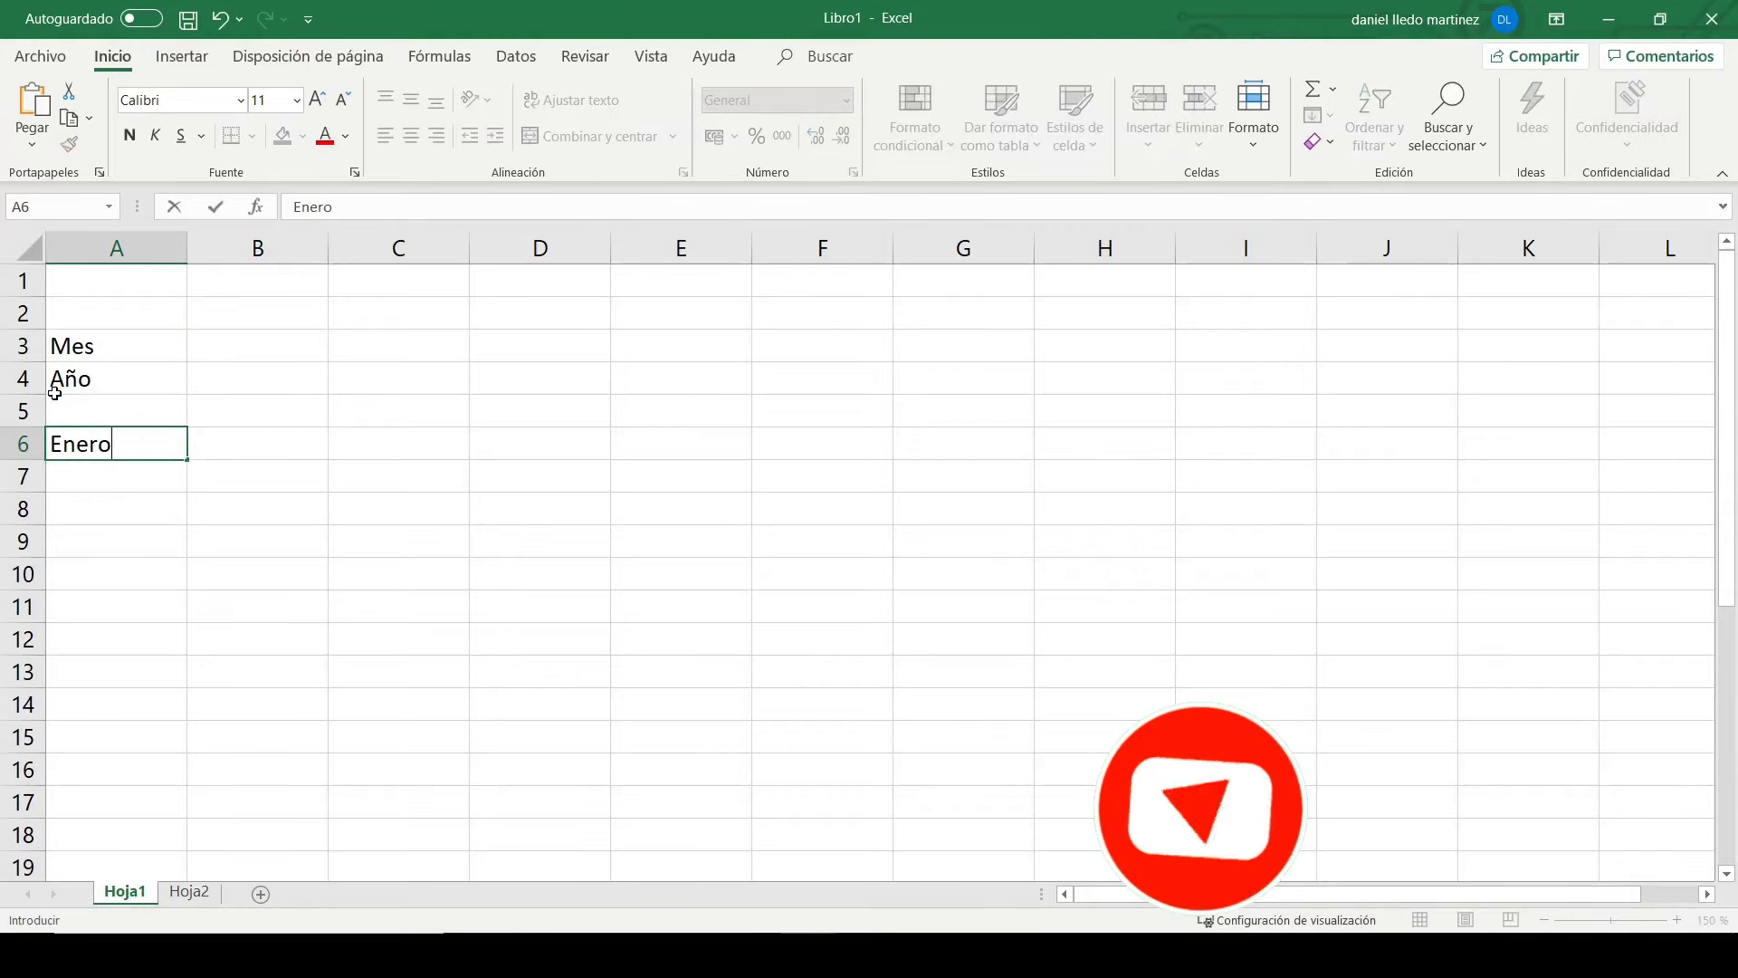
pyautogui.press('Return')
pyautogui.click(91, 444)
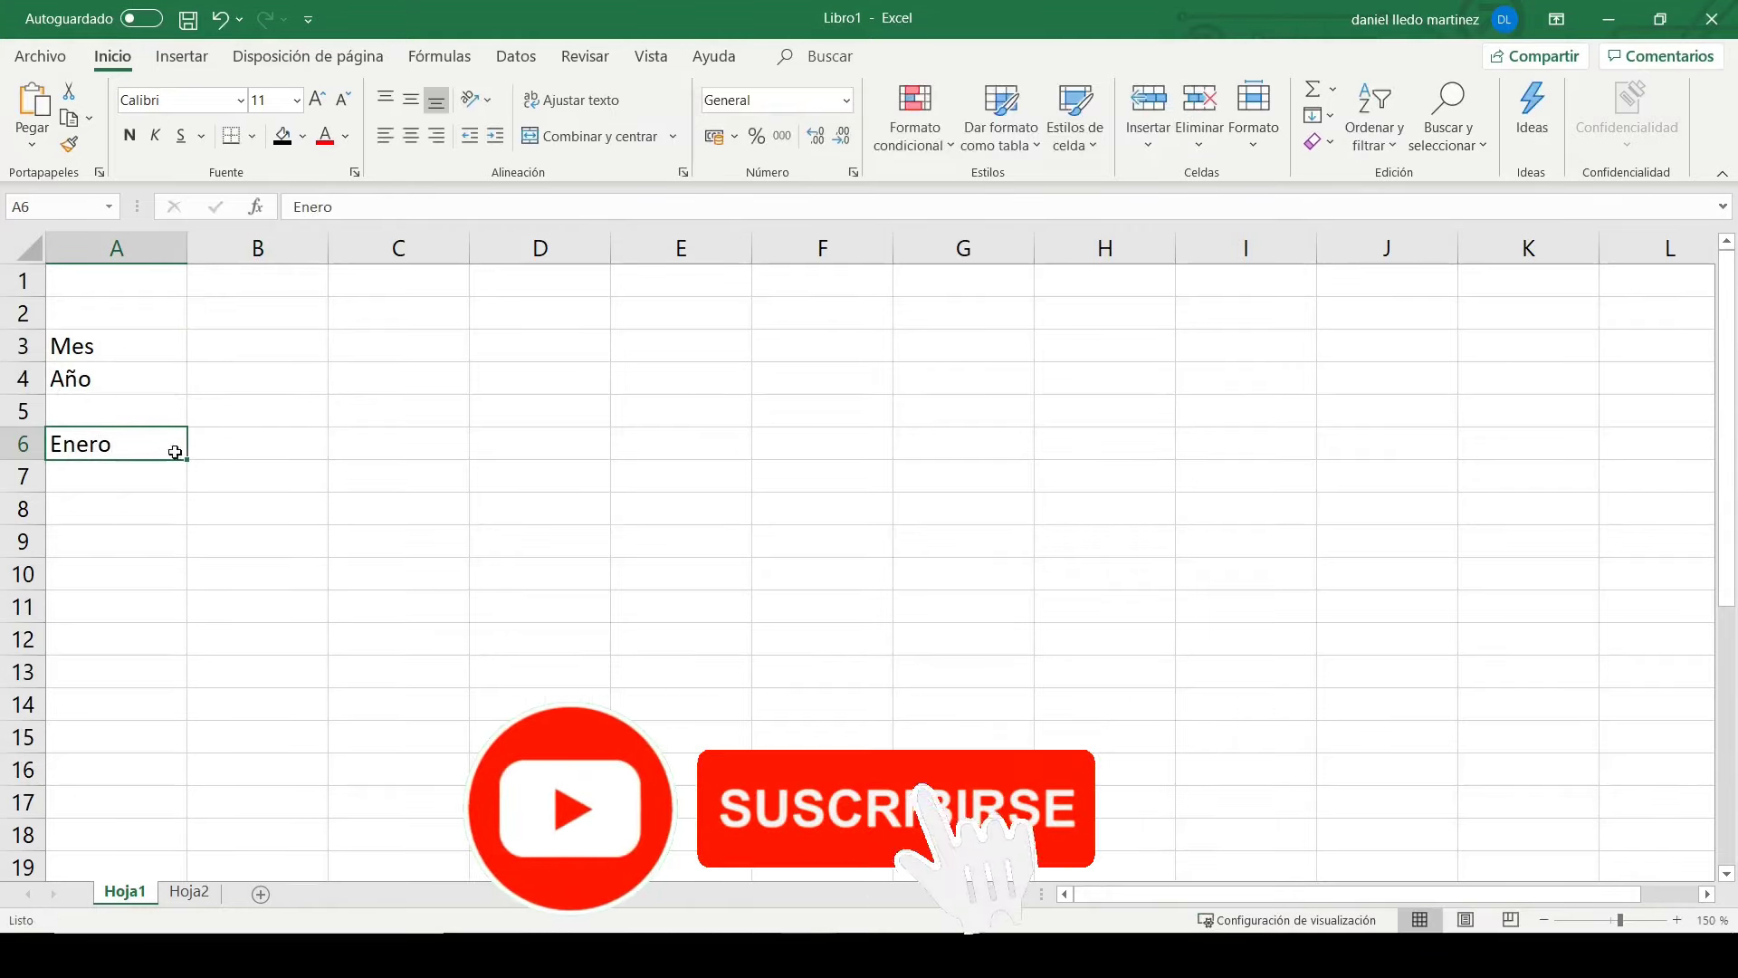
pyautogui.moveTo(188, 462); pyautogui.dragTo(161, 777)
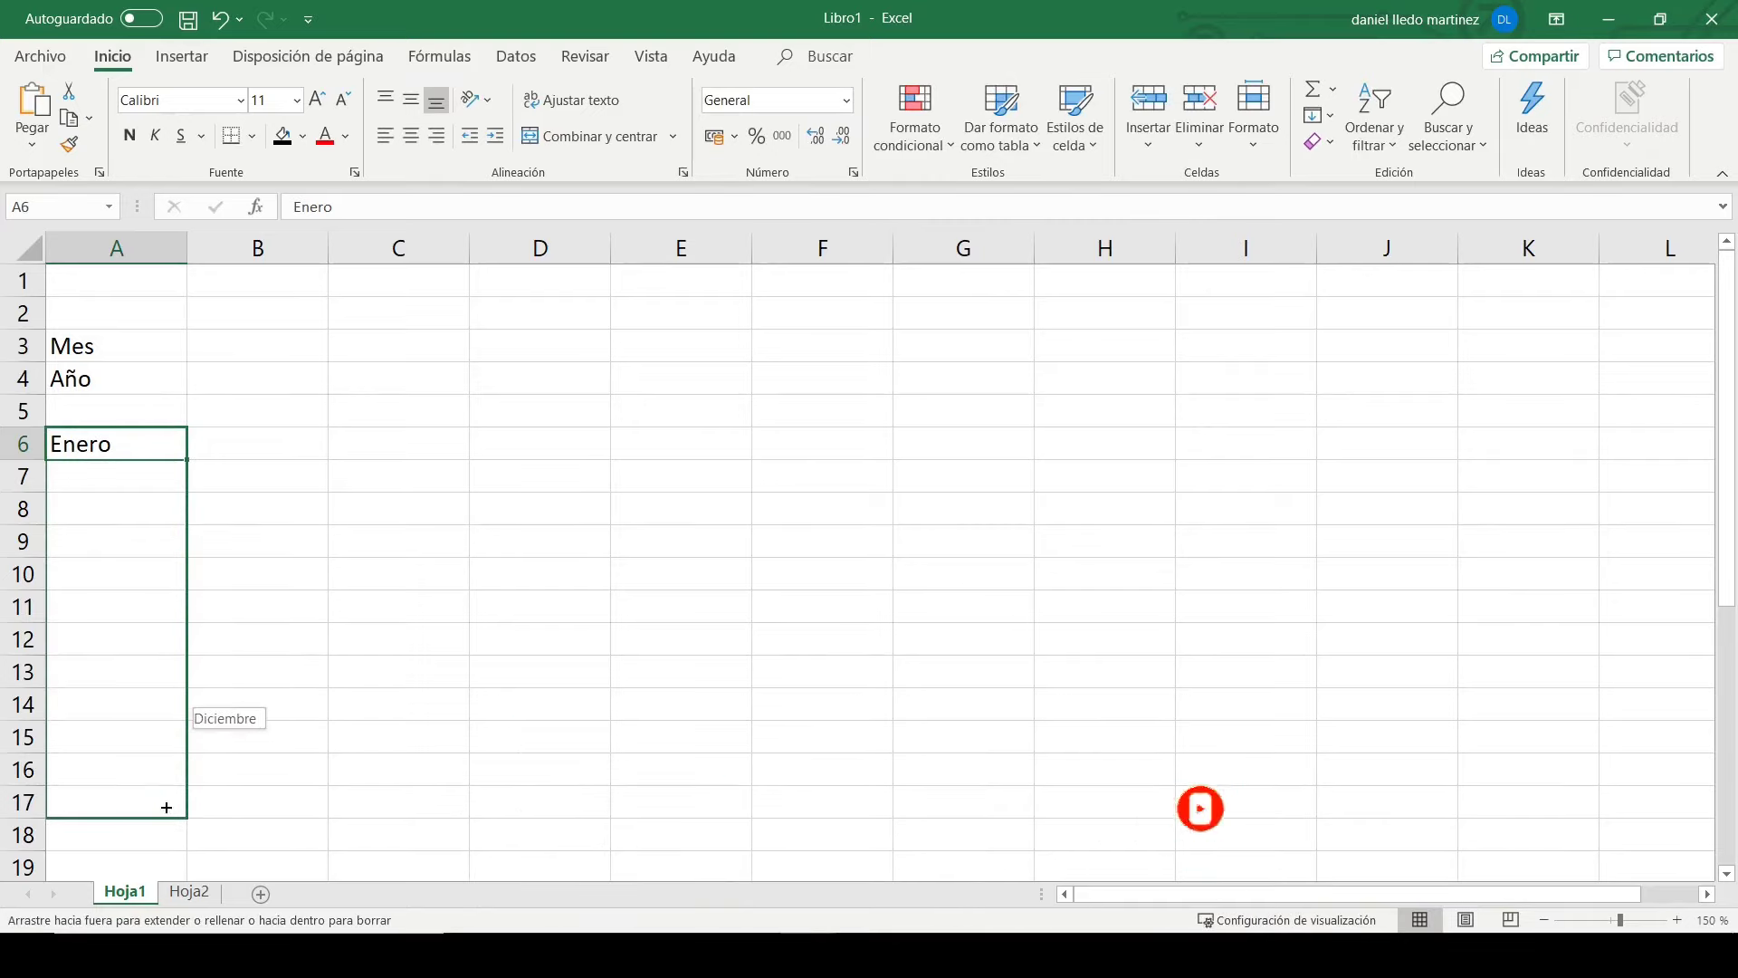
pyautogui.moveTo(161, 777); pyautogui.dragTo(163, 808)
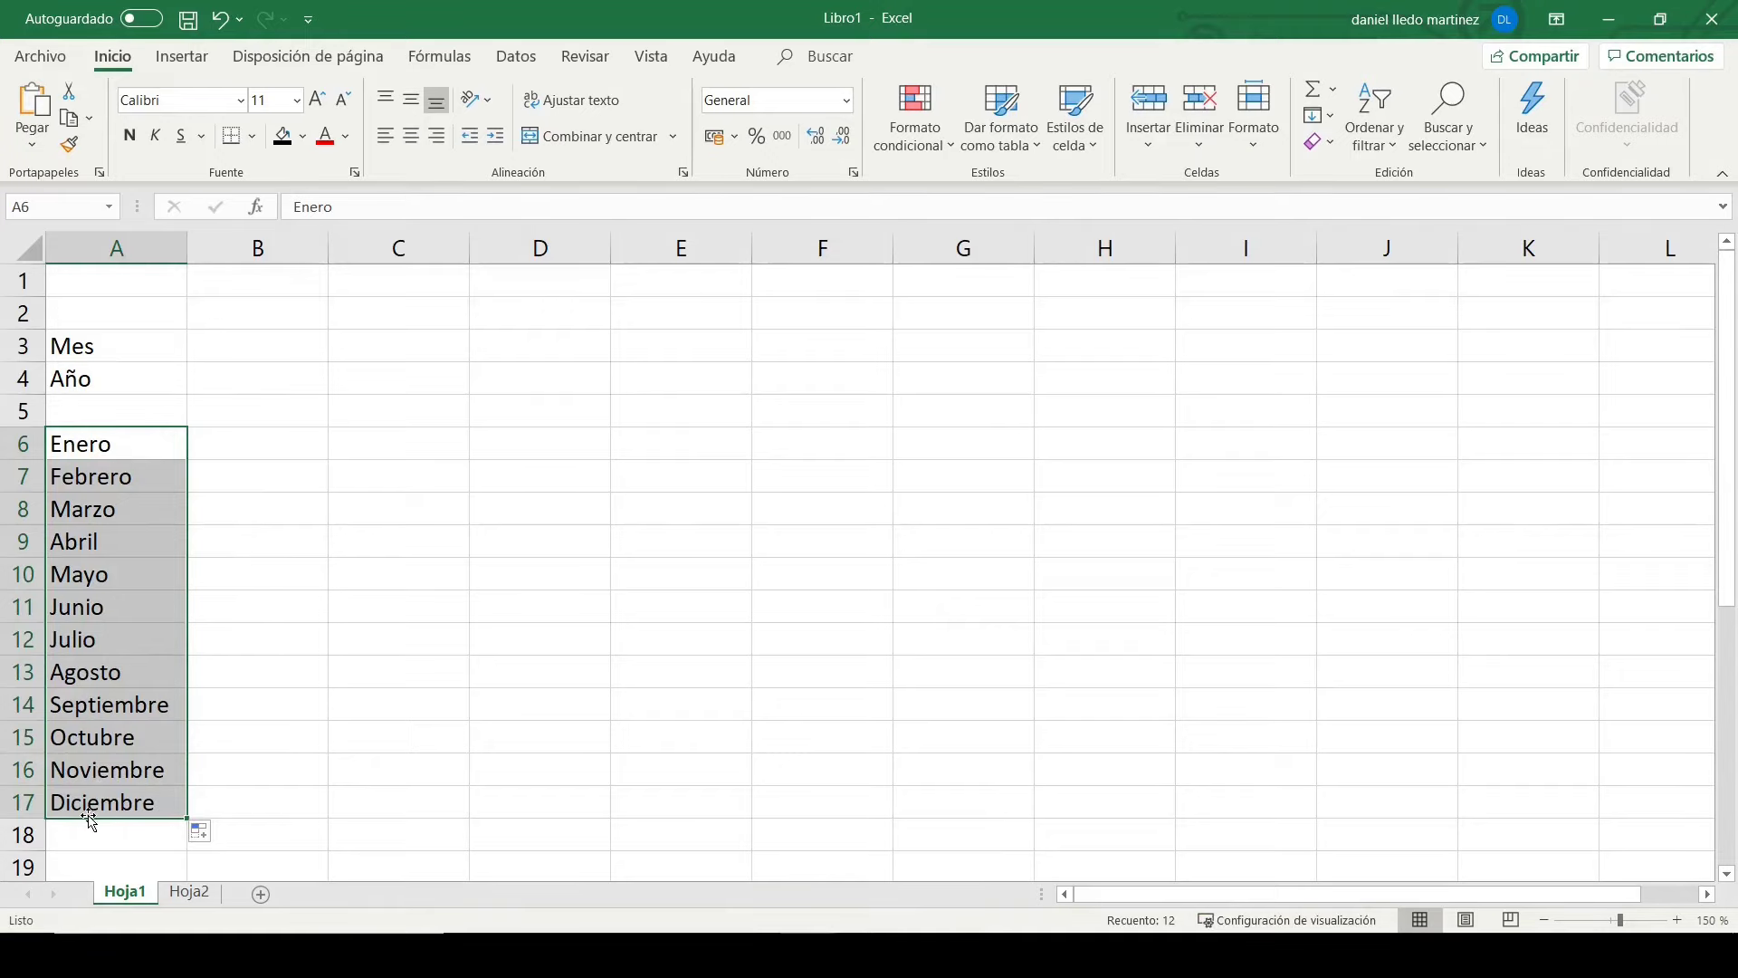
# Step: Enter 2000 in cell B6
pyautogui.click(244, 444)
pyautogui.write('2')
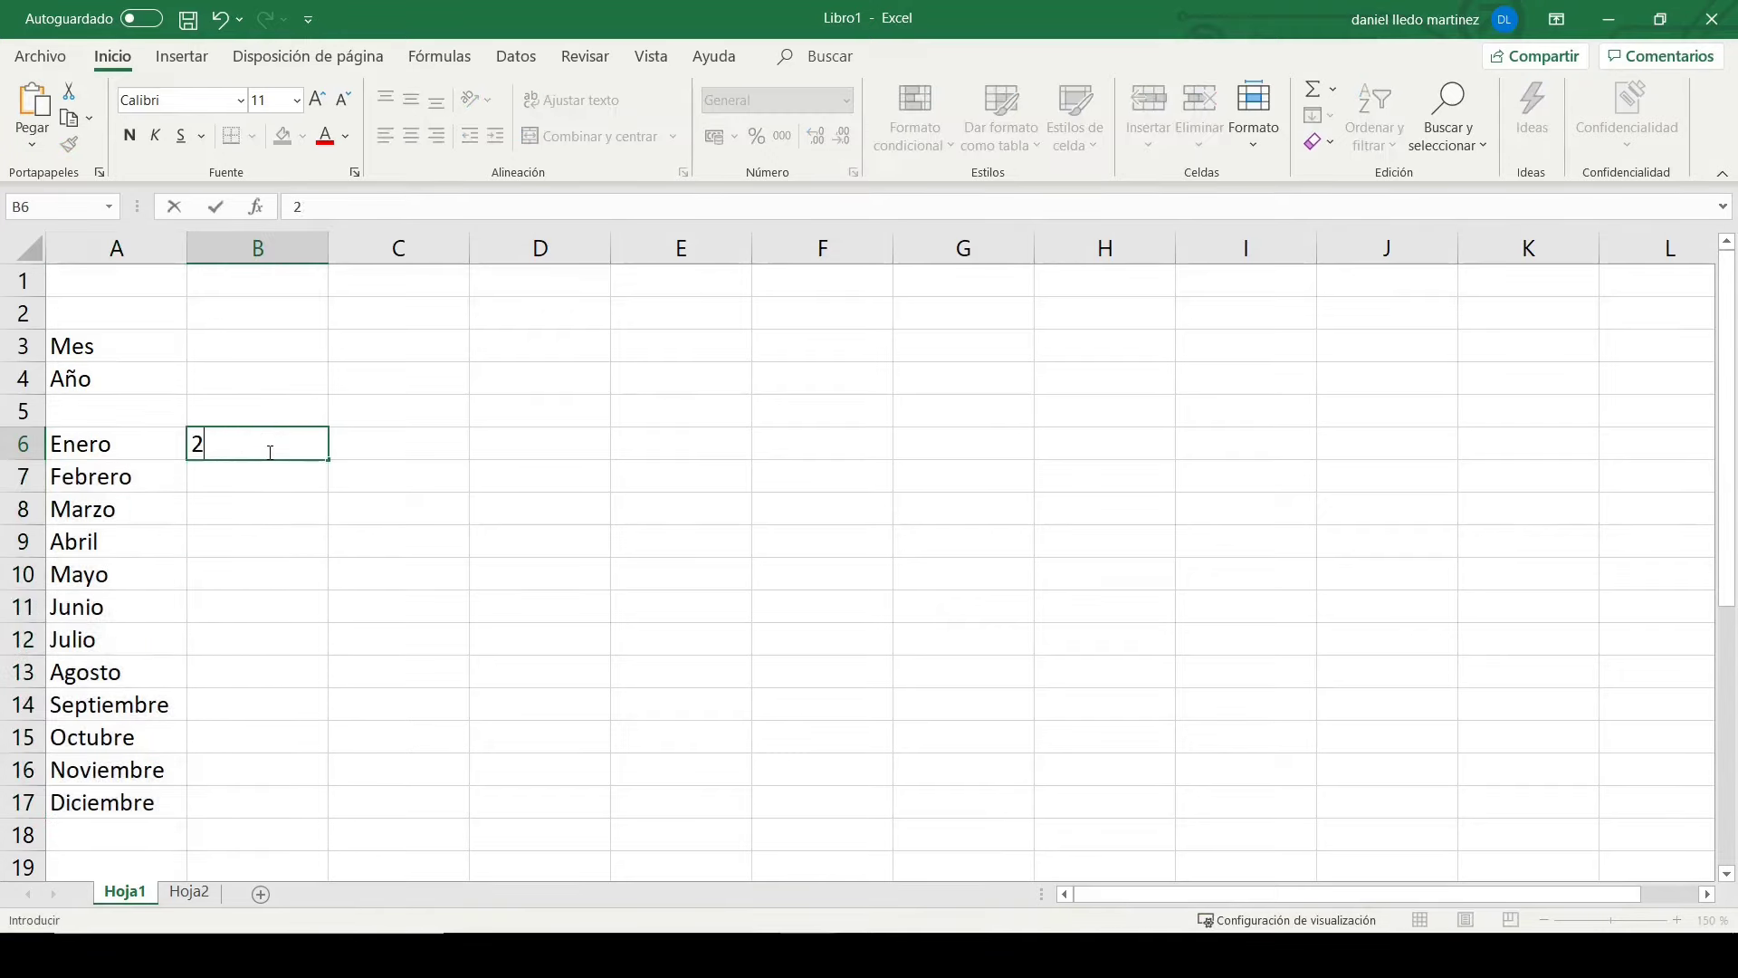
pyautogui.write('0000')
pyautogui.press('BackSpace')
pyautogui.press('Return')
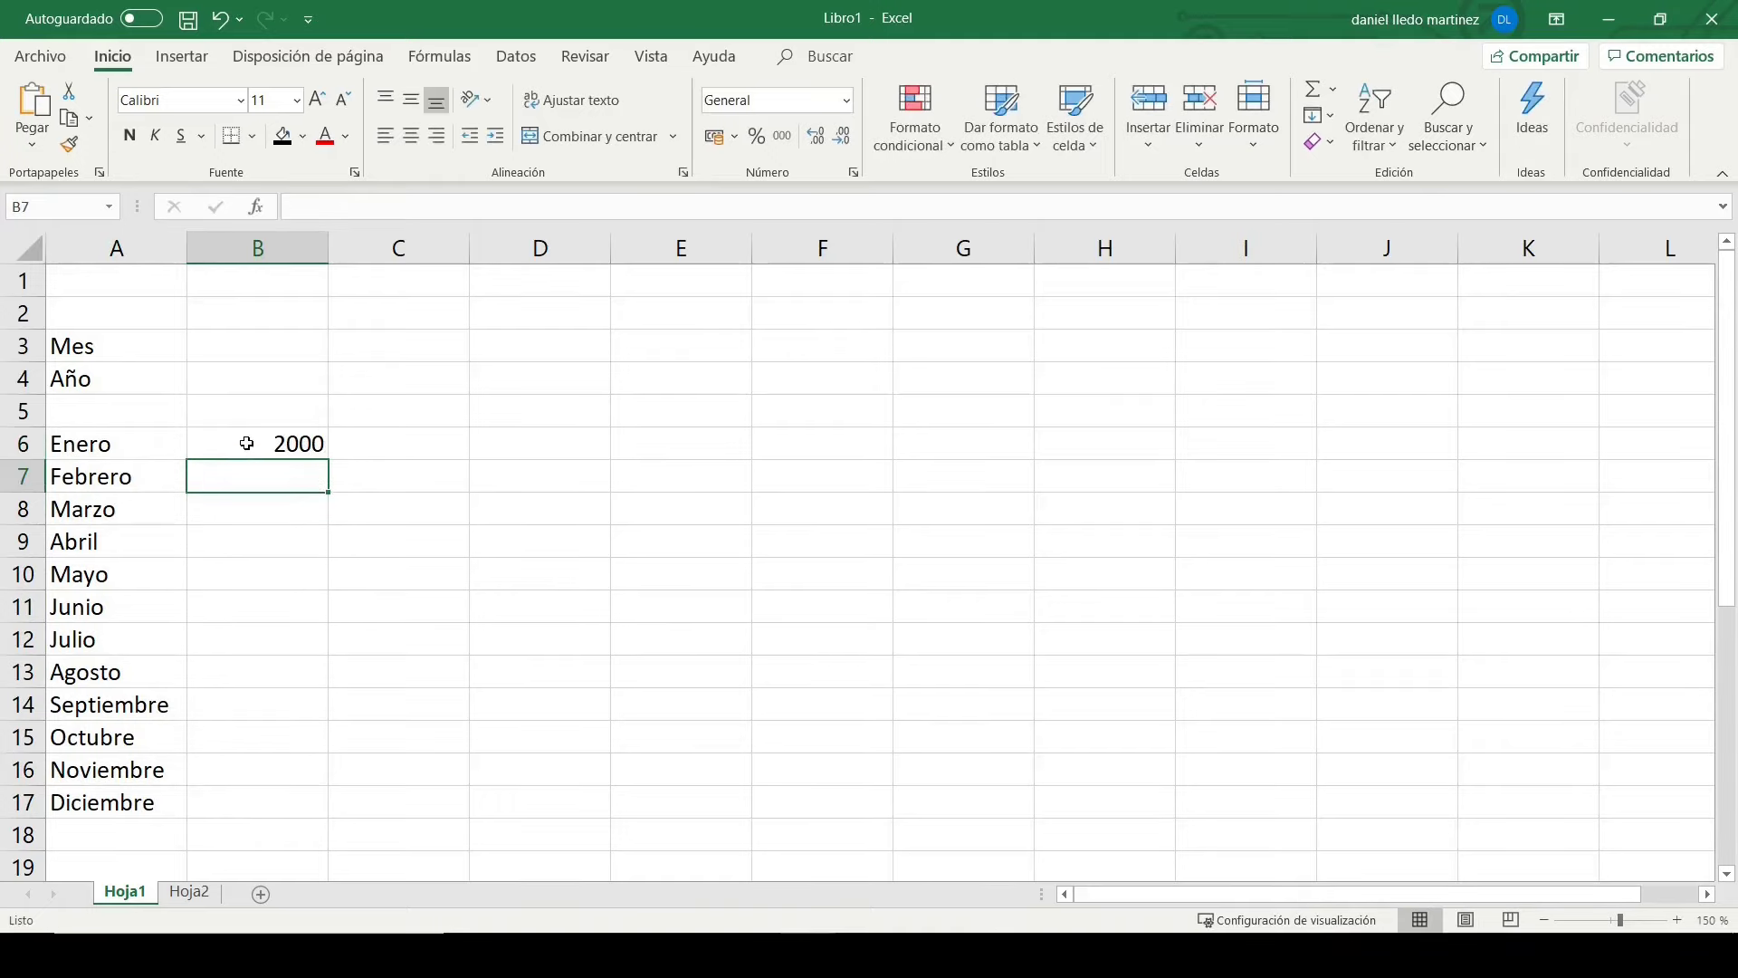
# Step: Fill B6 down to B31 as a series, giving years 2000 through 2025
pyautogui.click(246, 444)
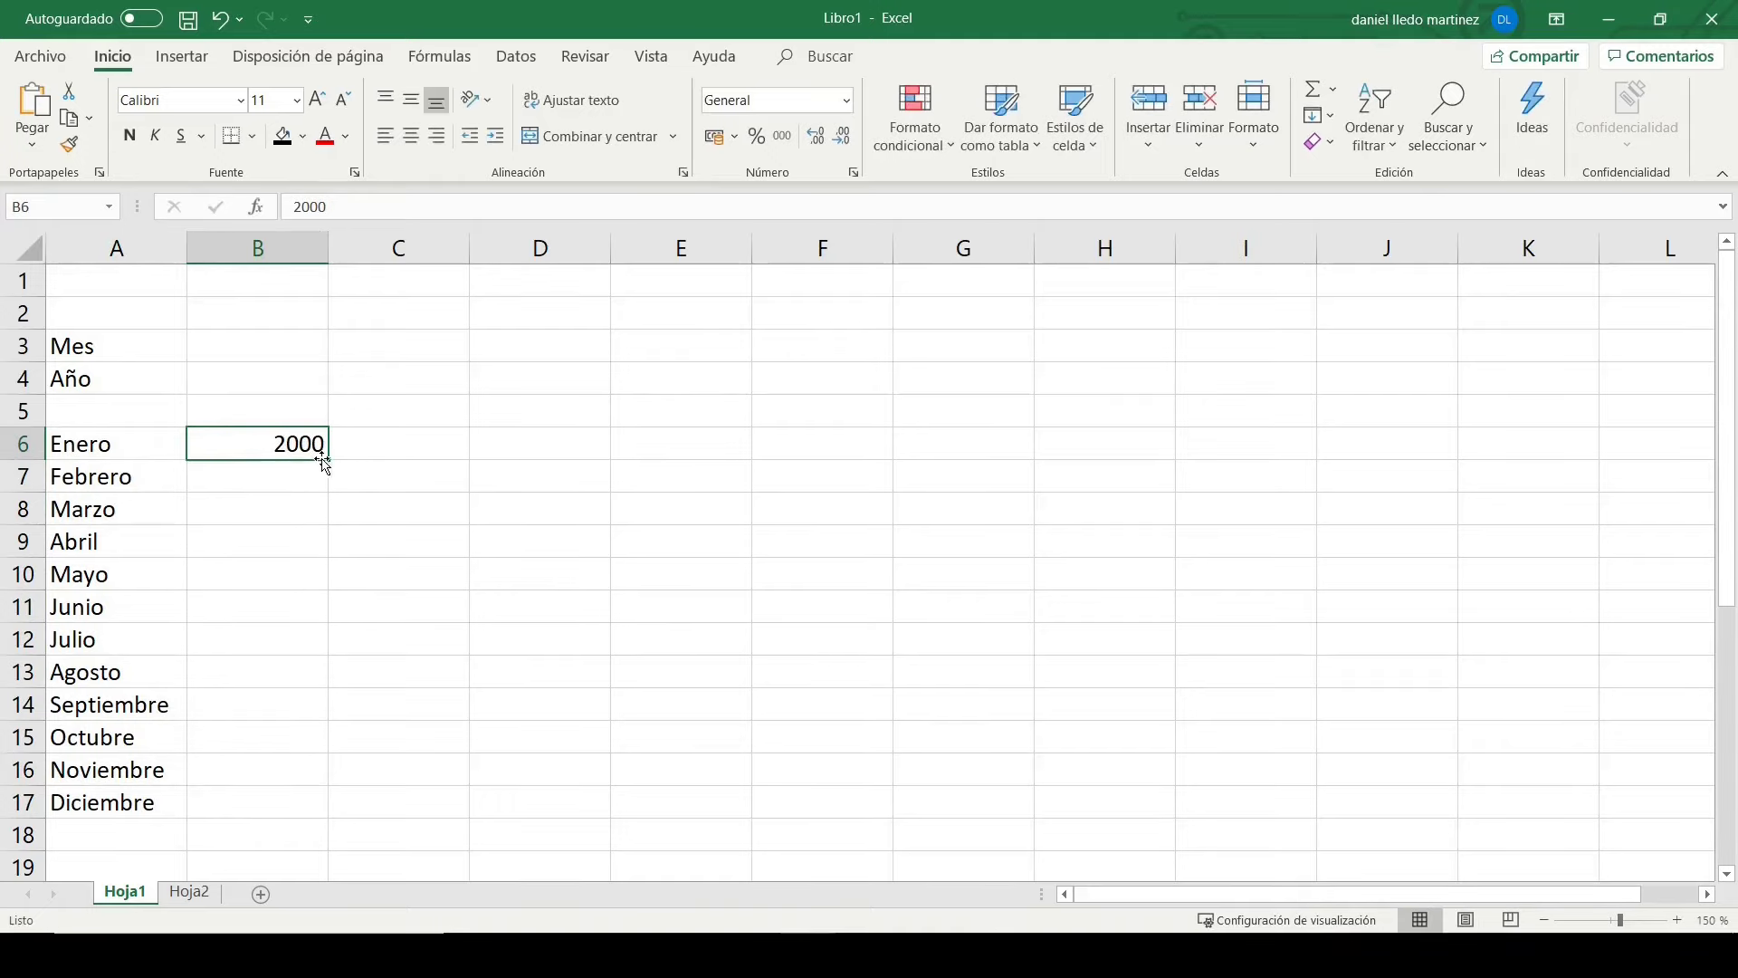
pyautogui.moveTo(324, 462); pyautogui.dragTo(284, 858)
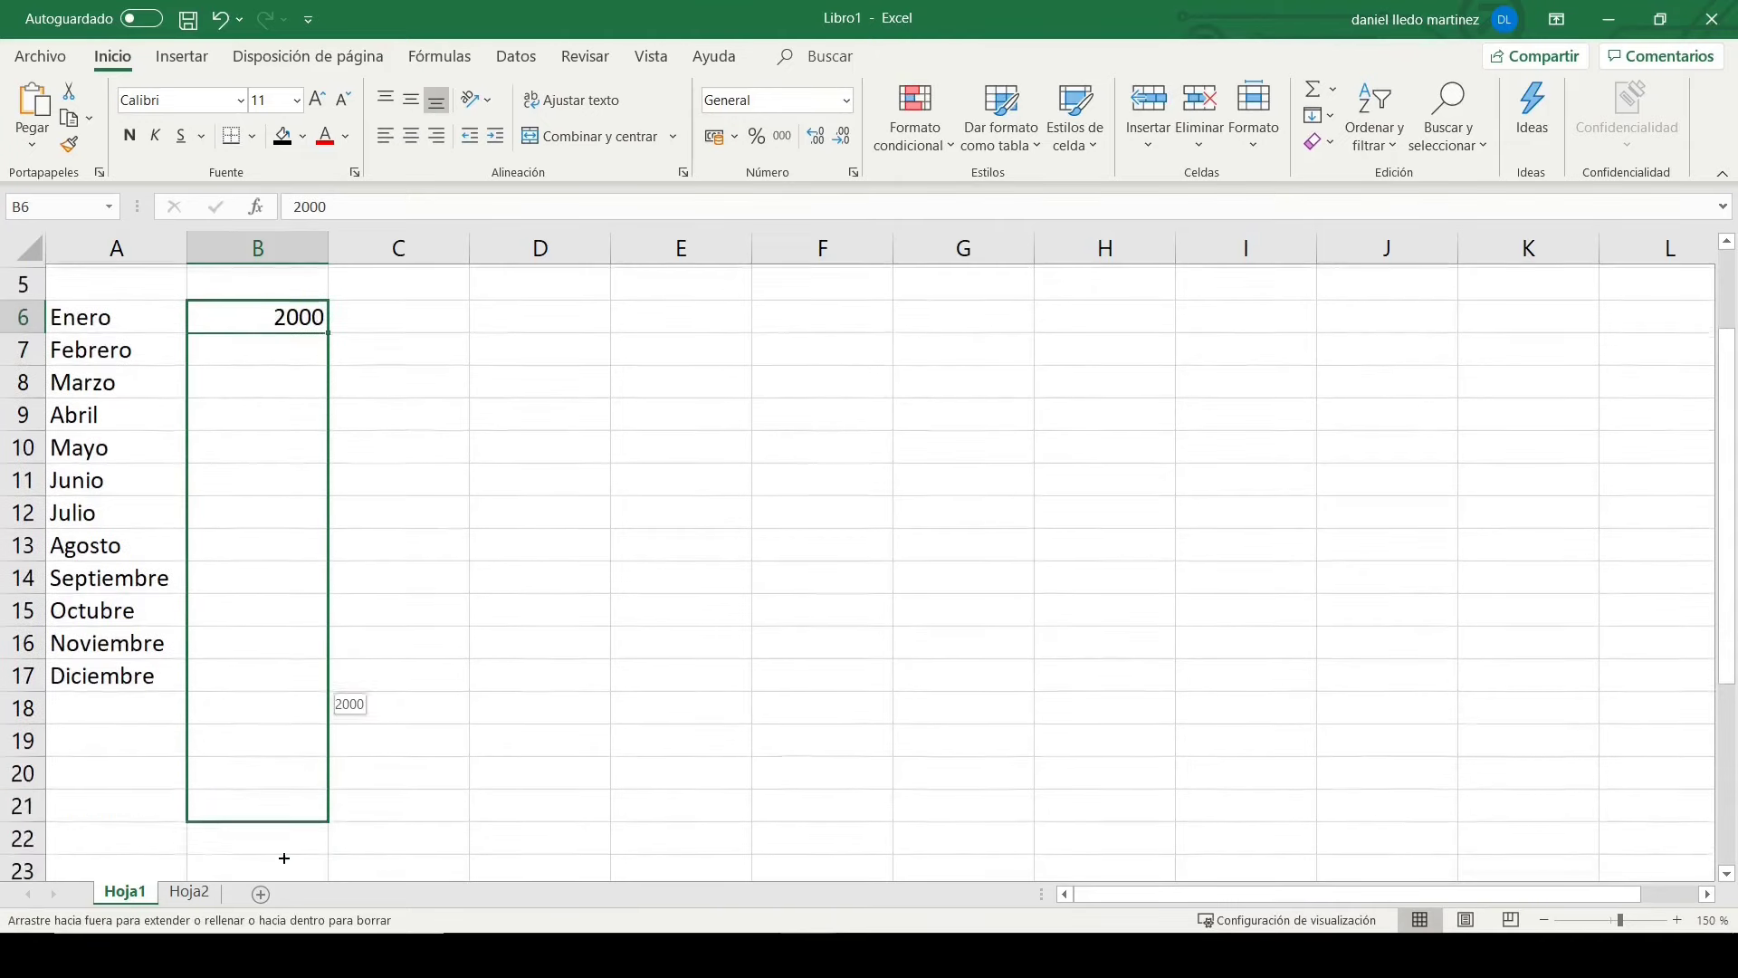
pyautogui.moveTo(284, 858); pyautogui.dragTo(302, 843)
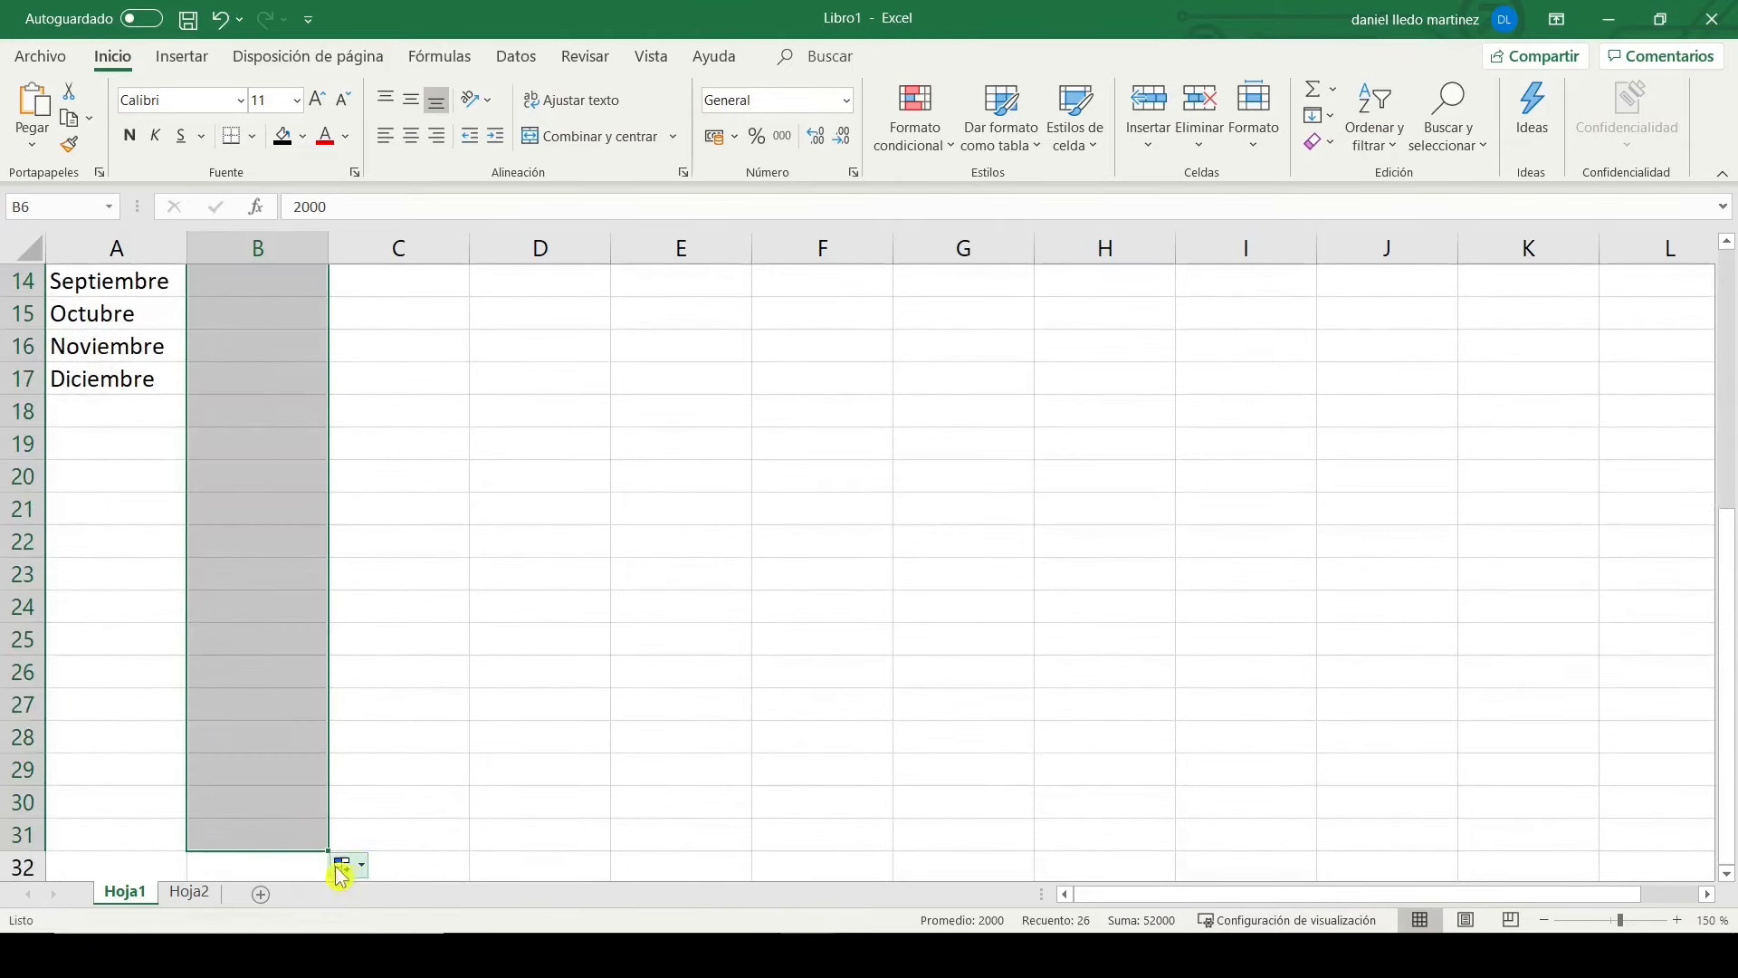
pyautogui.click(342, 867)
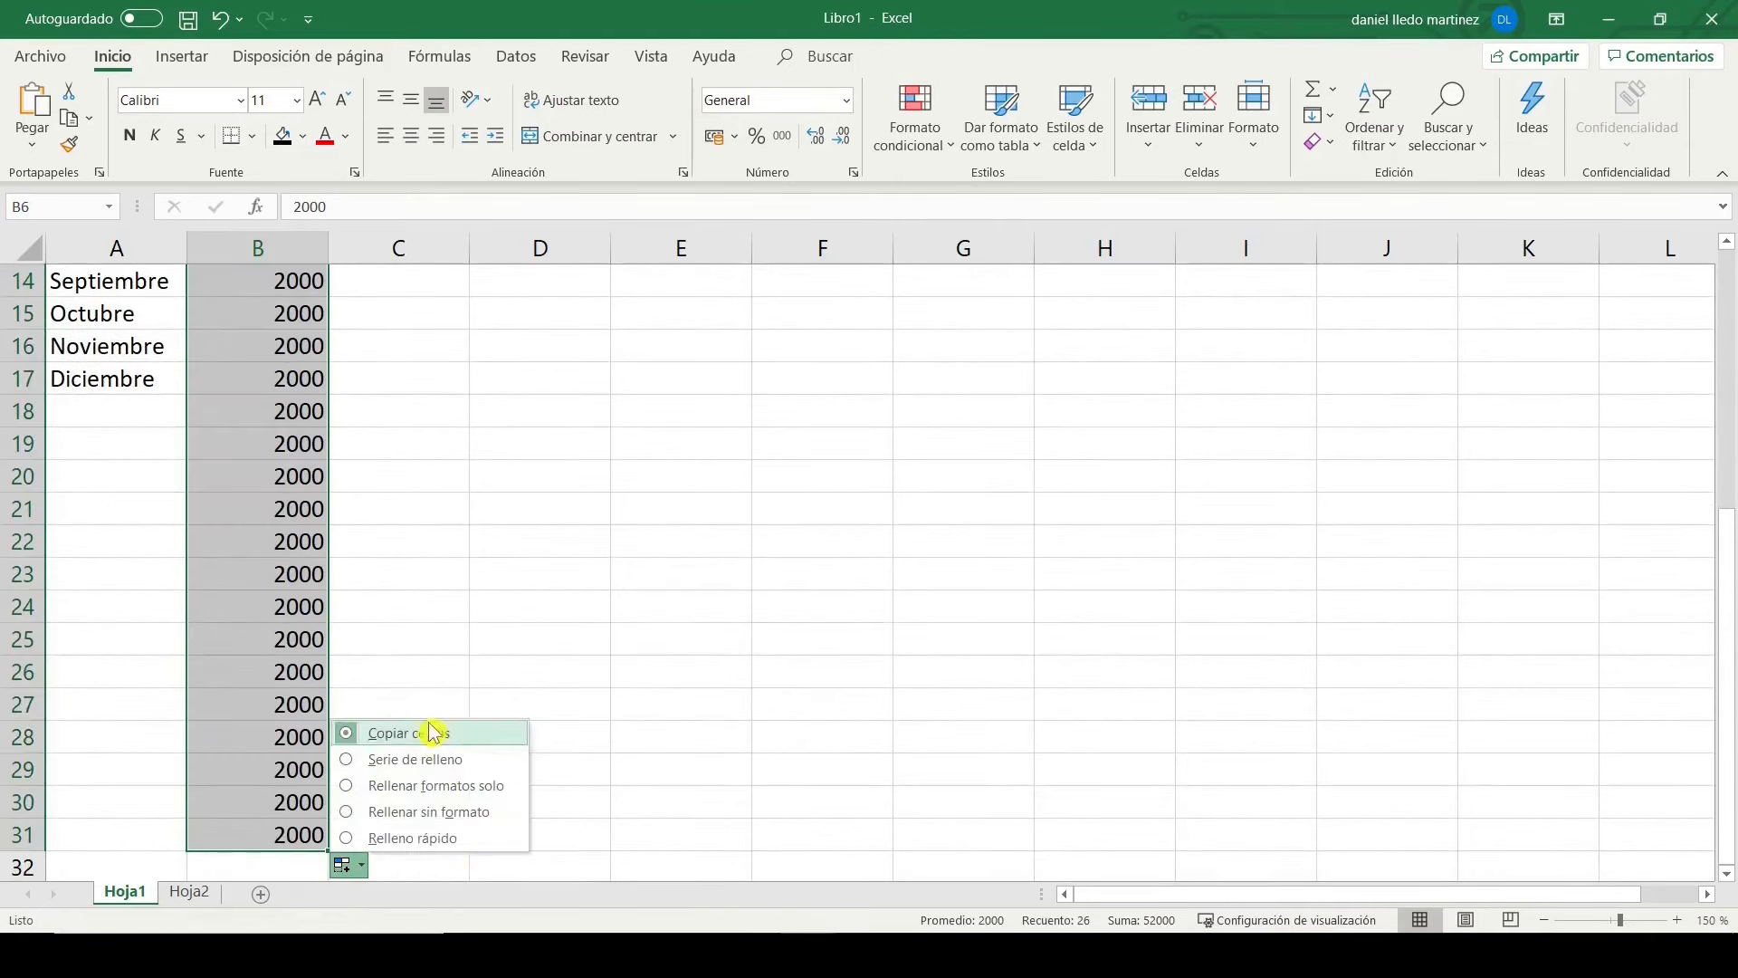
pyautogui.click(349, 771)
pyautogui.scroll(3, 345, 787)
pyautogui.scroll(-1, 308, 760)
pyautogui.scroll(-4, 287, 737)
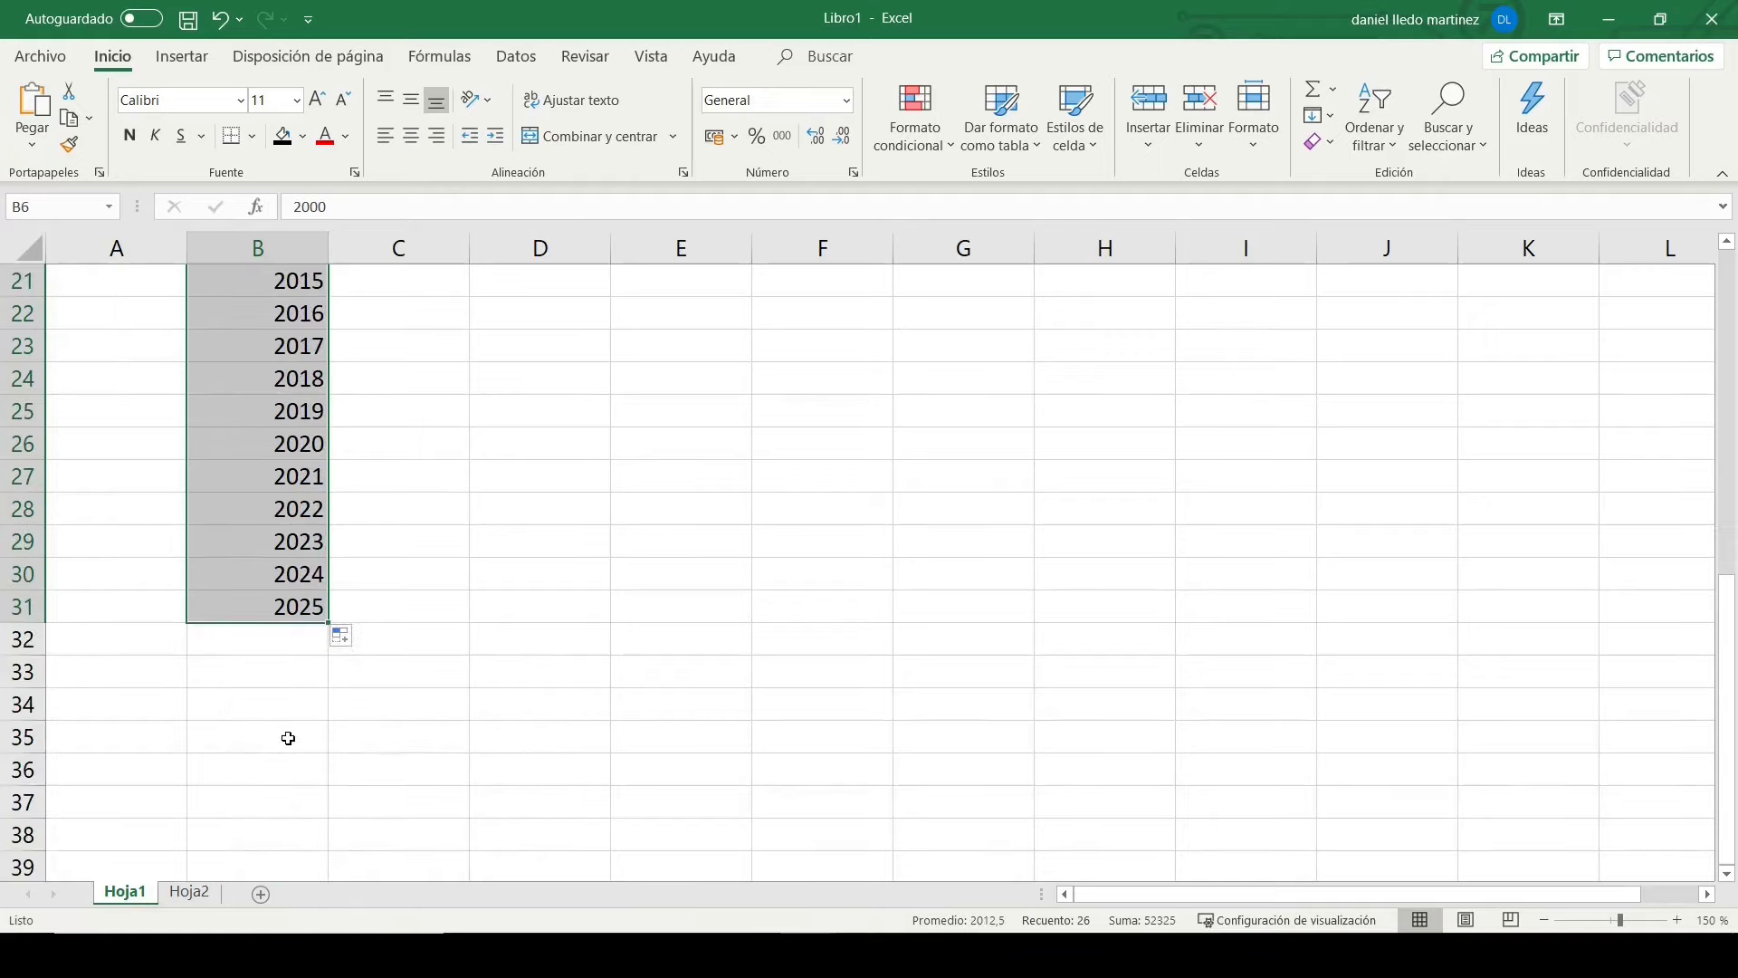
pyautogui.scroll(6, 266, 622)
pyautogui.scroll(1, 266, 622)
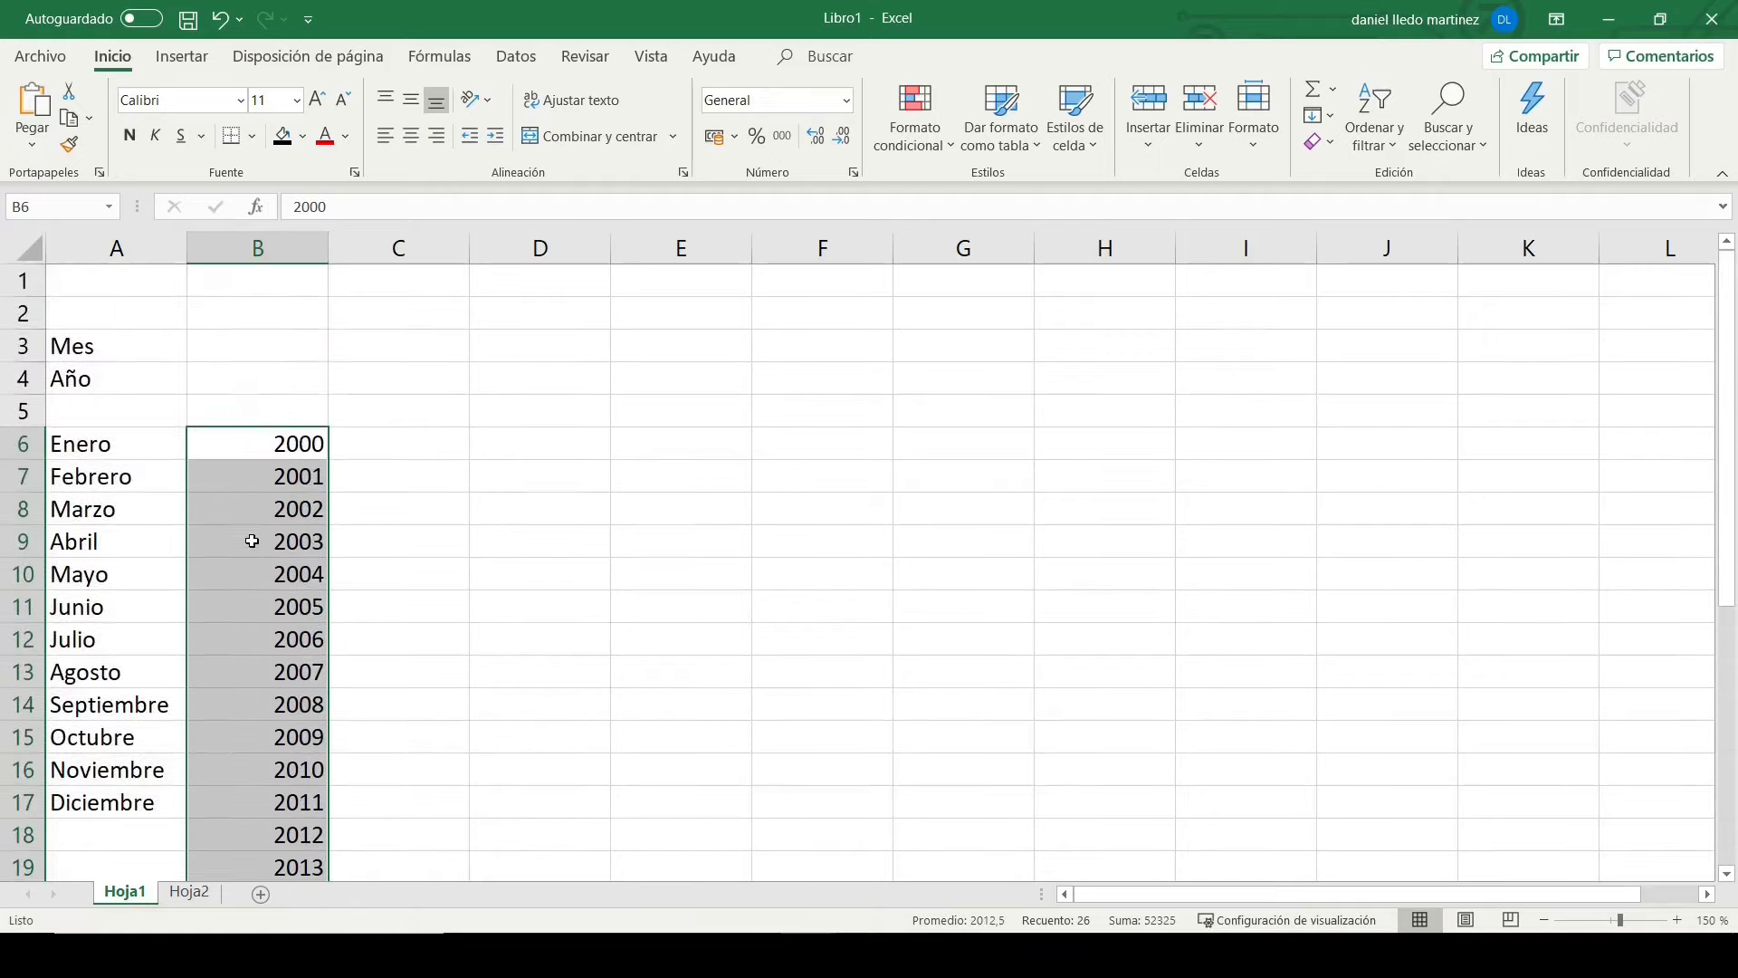
pyautogui.click(261, 347)
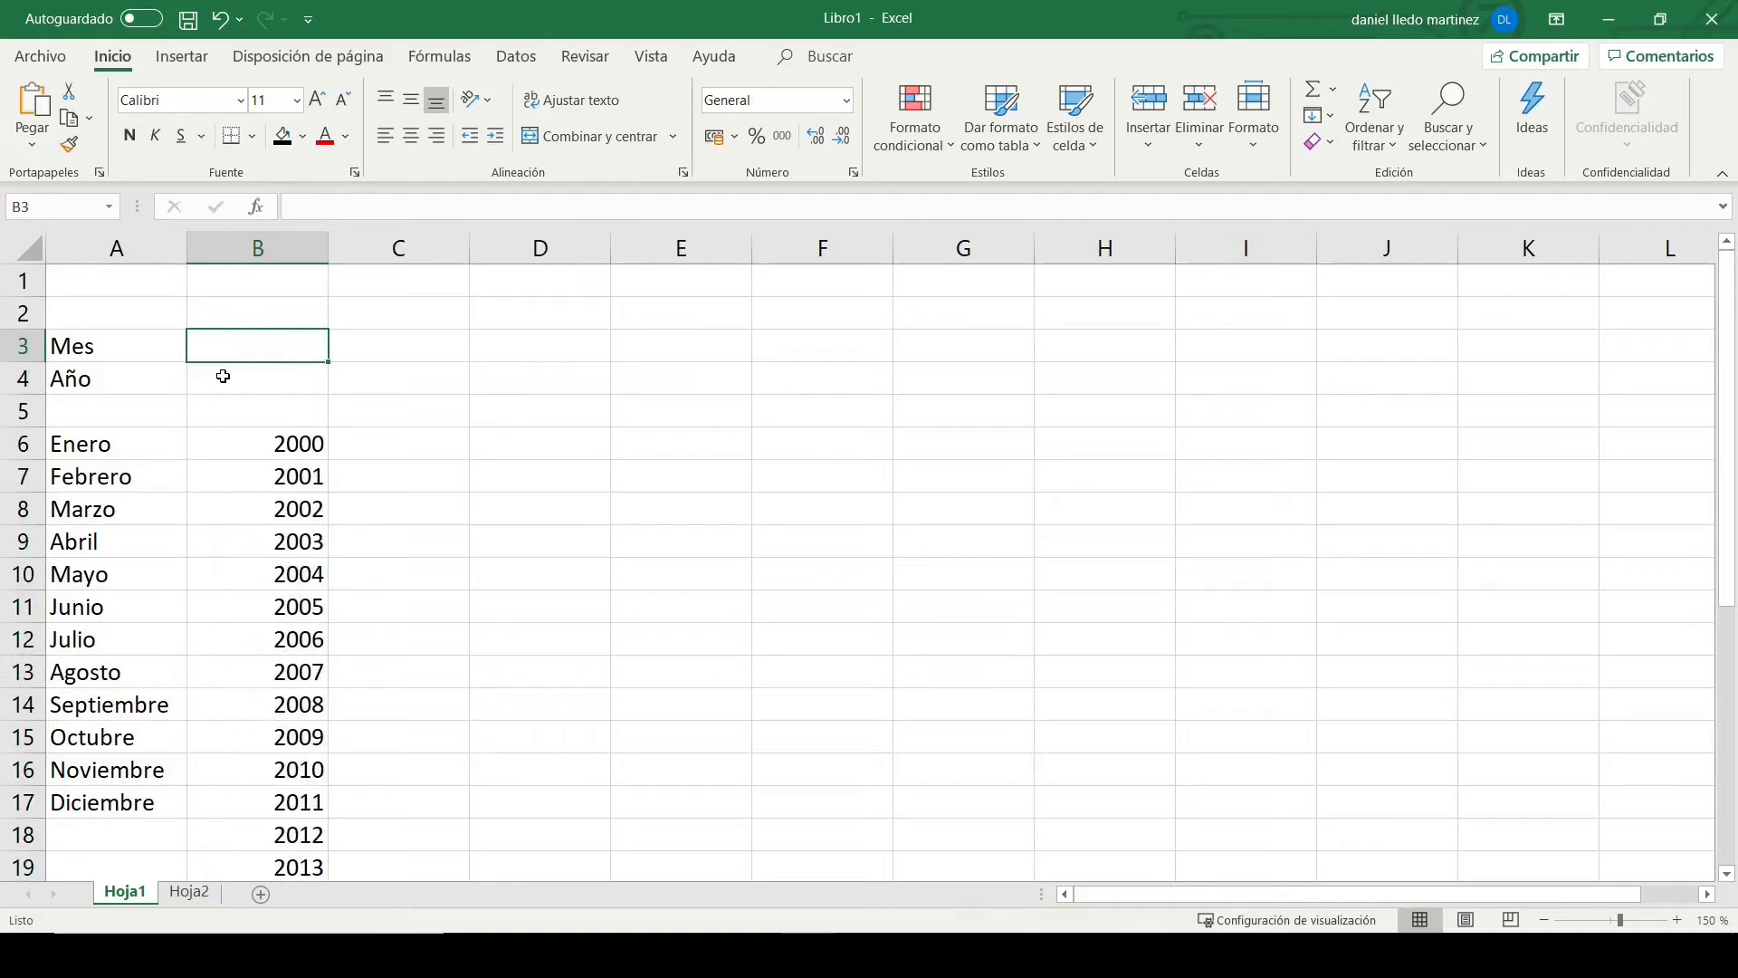
# Step: Add list data validation to B3 with source $A$6:$A$17
pyautogui.click(514, 62)
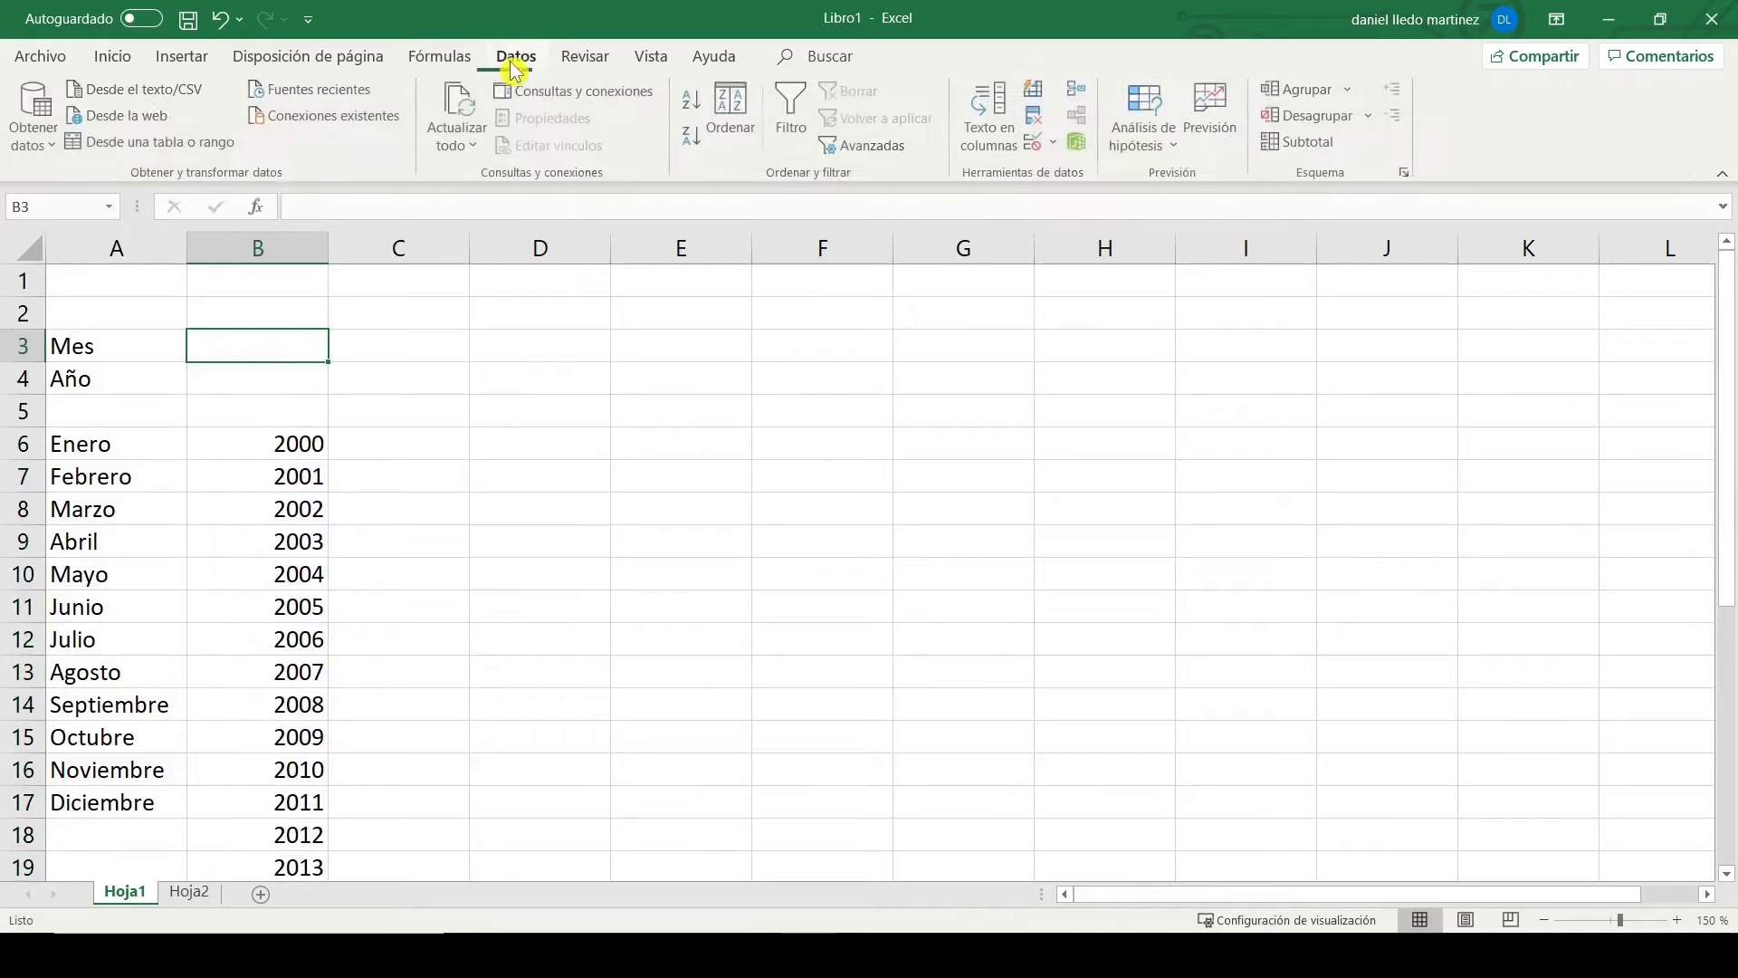
pyautogui.click(1044, 147)
pyautogui.click(1108, 362)
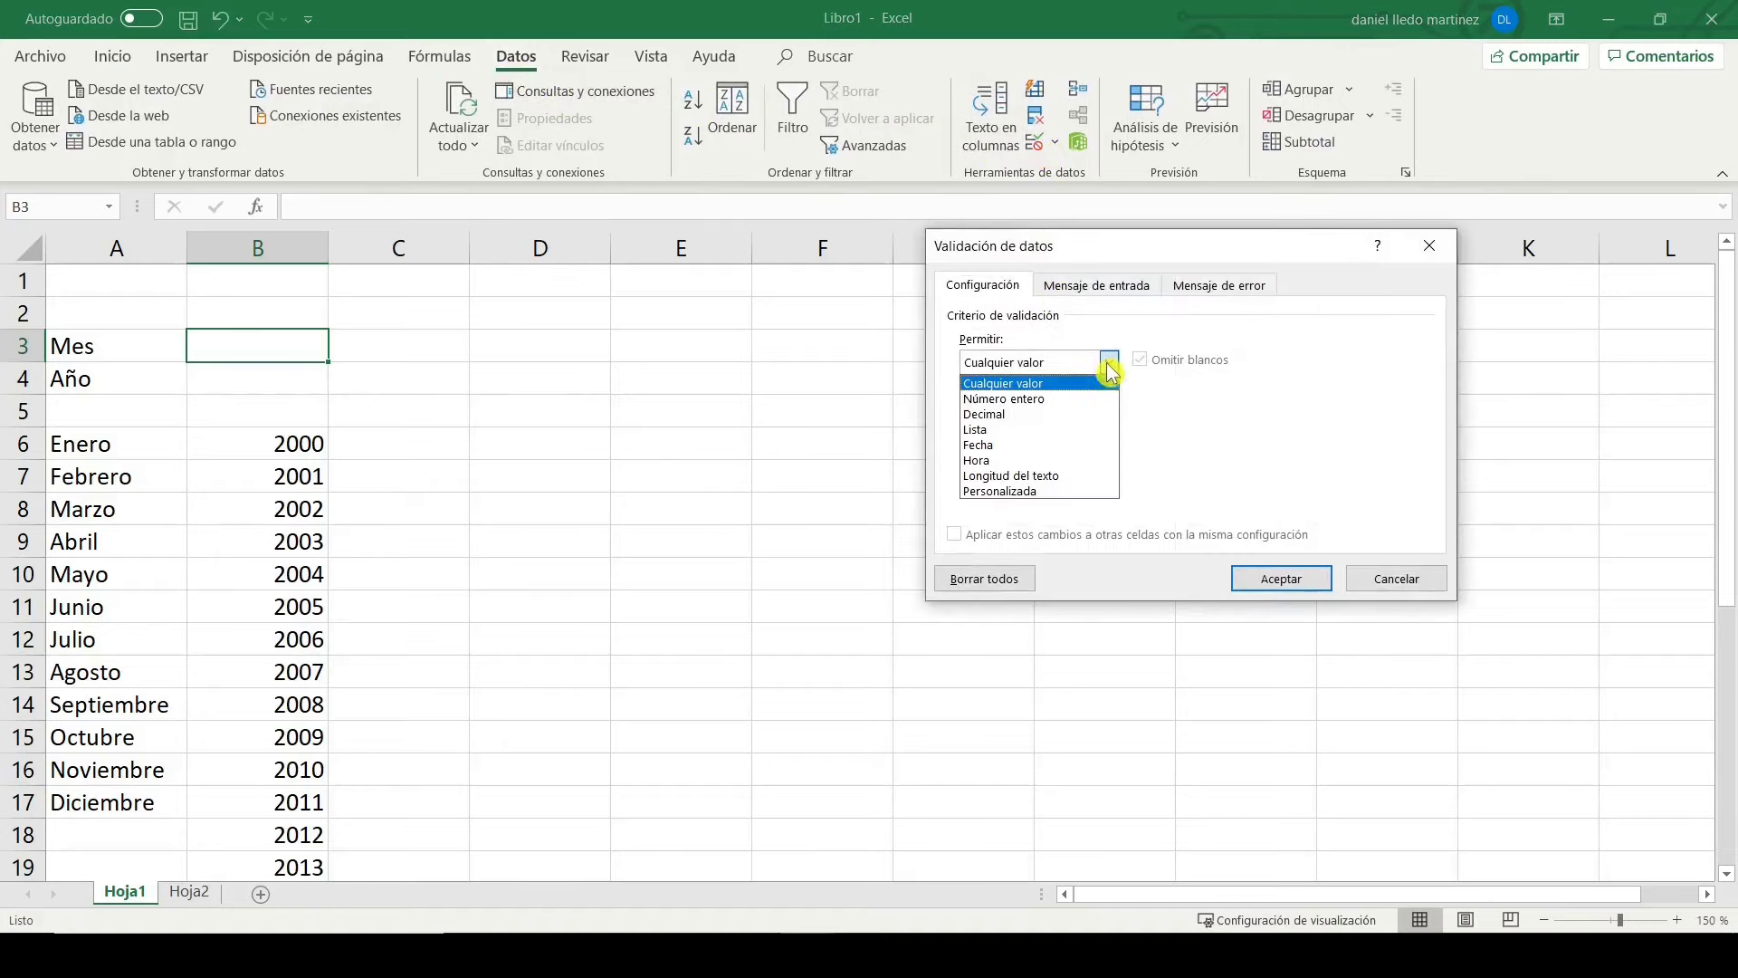
pyautogui.click(1069, 429)
pyautogui.click(1093, 457)
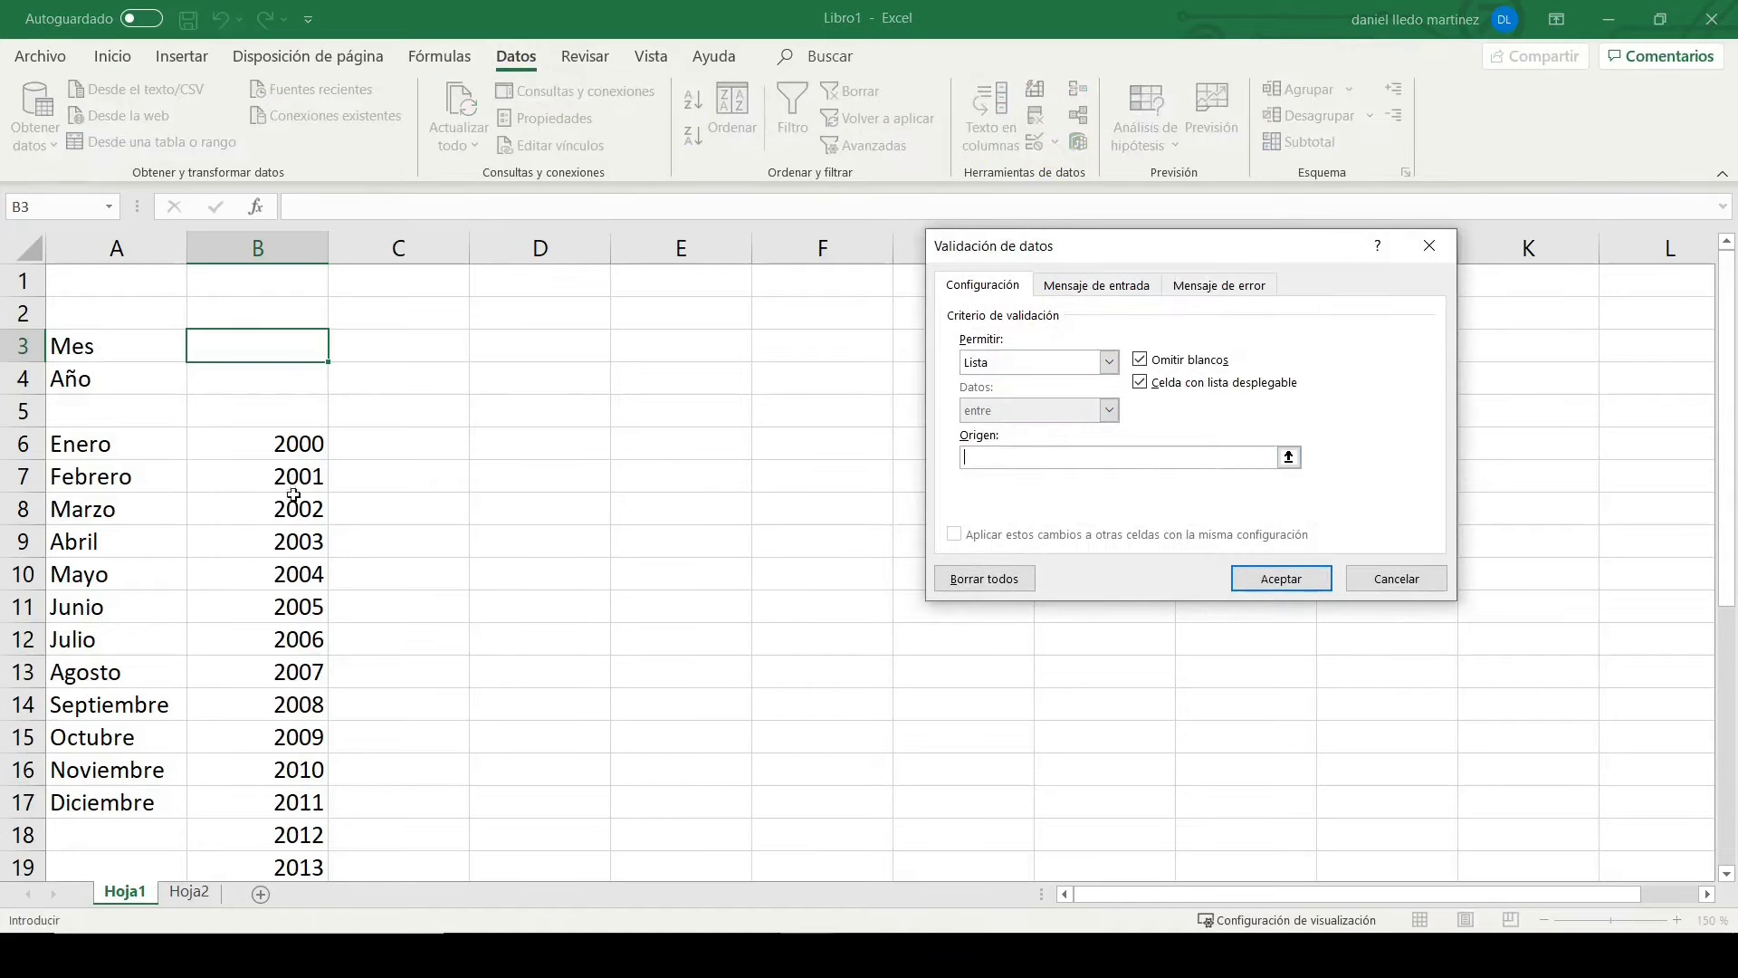
pyautogui.moveTo(144, 448); pyautogui.dragTo(127, 803)
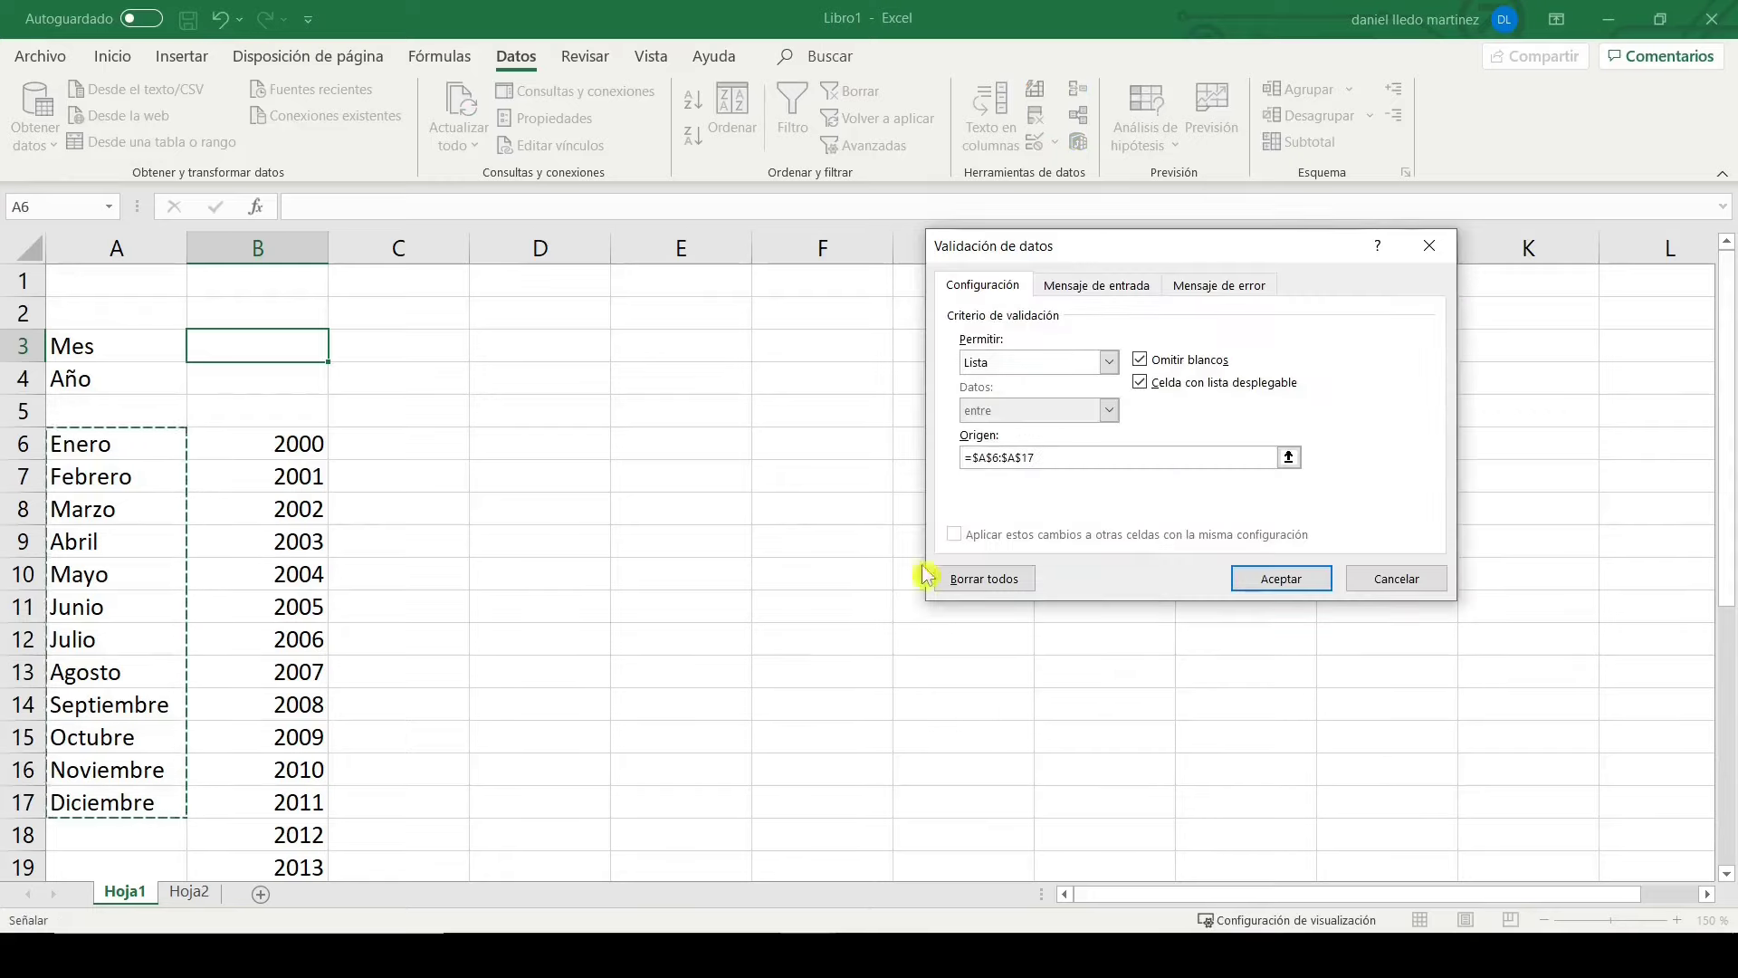
pyautogui.click(1281, 580)
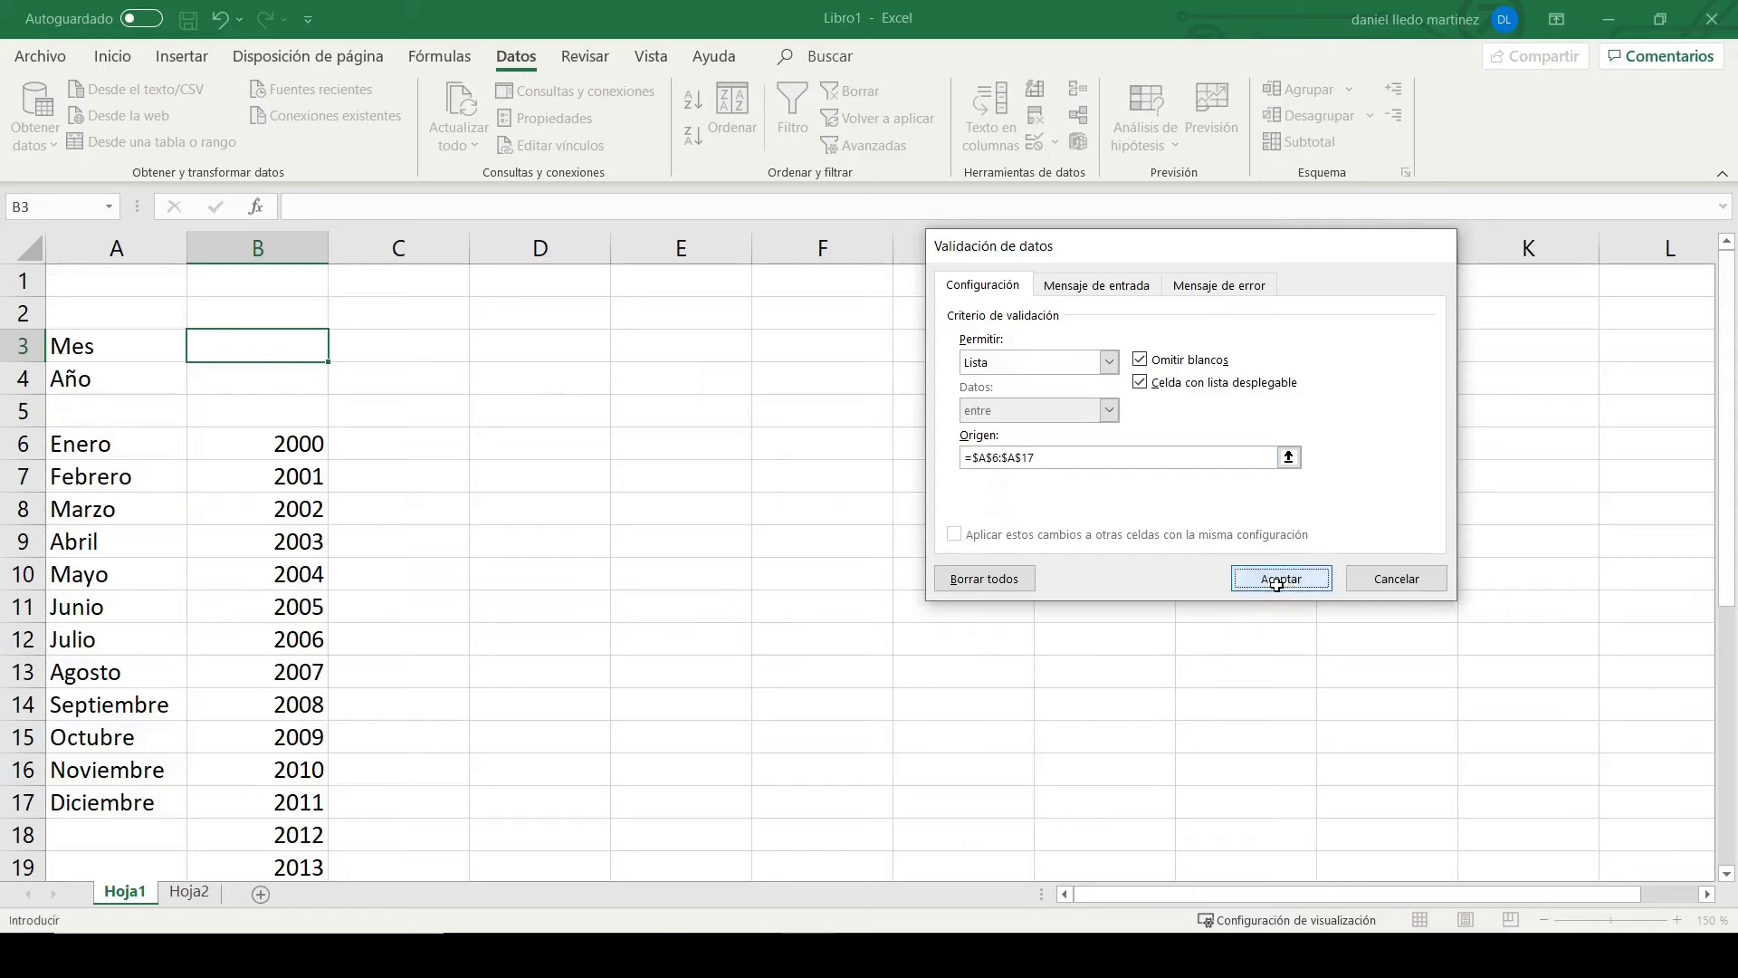
# Step: Pick Enero from the new B3 month dropdown
pyautogui.click(337, 351)
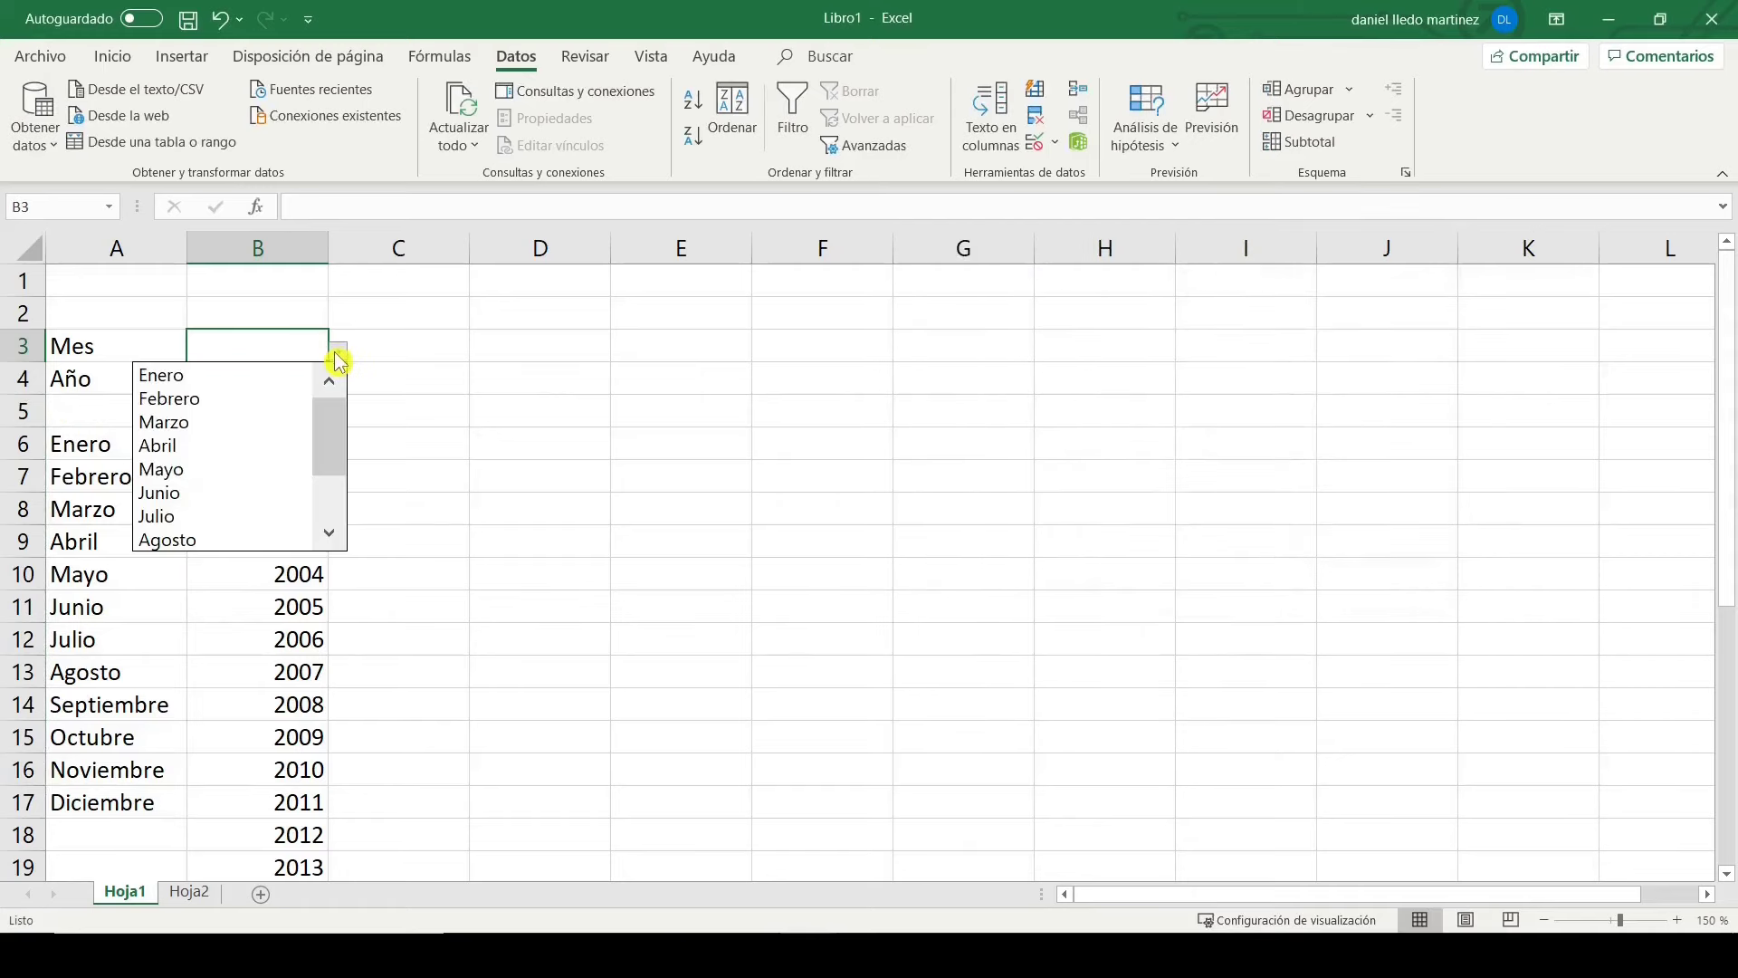
pyautogui.moveTo(334, 430)
pyautogui.mouseDown()
pyautogui.moveTo(342, 496)
pyautogui.moveTo(329, 415)
pyautogui.mouseUp()
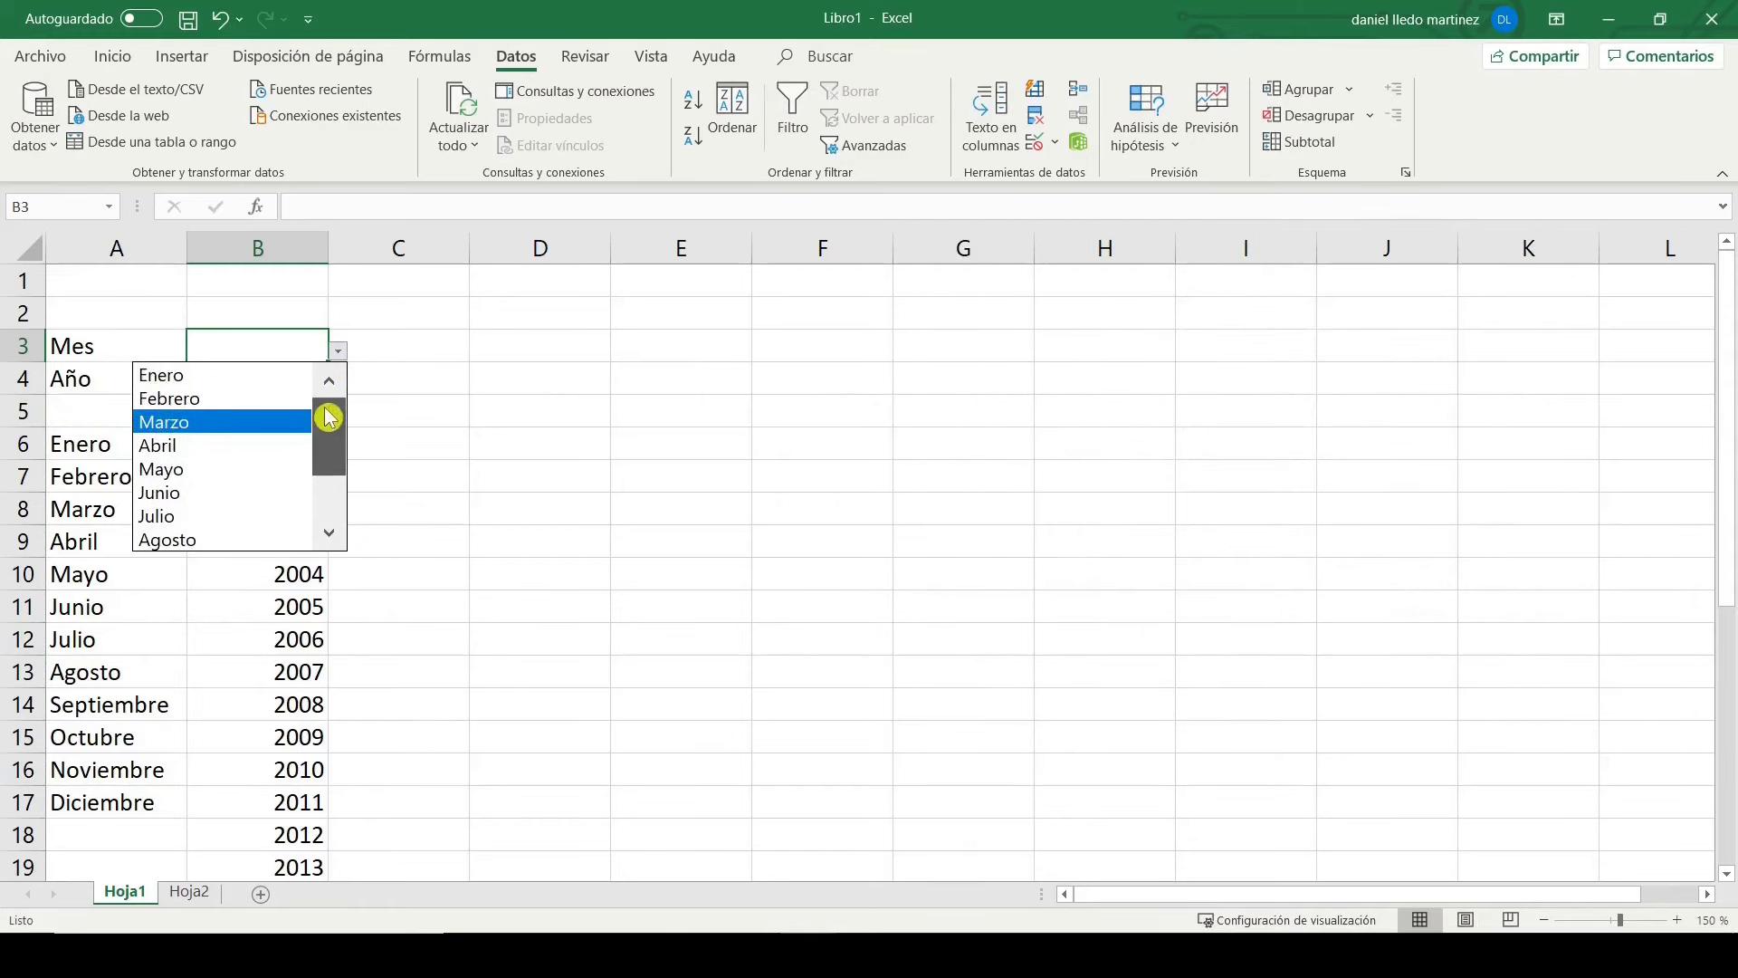
pyautogui.click(213, 375)
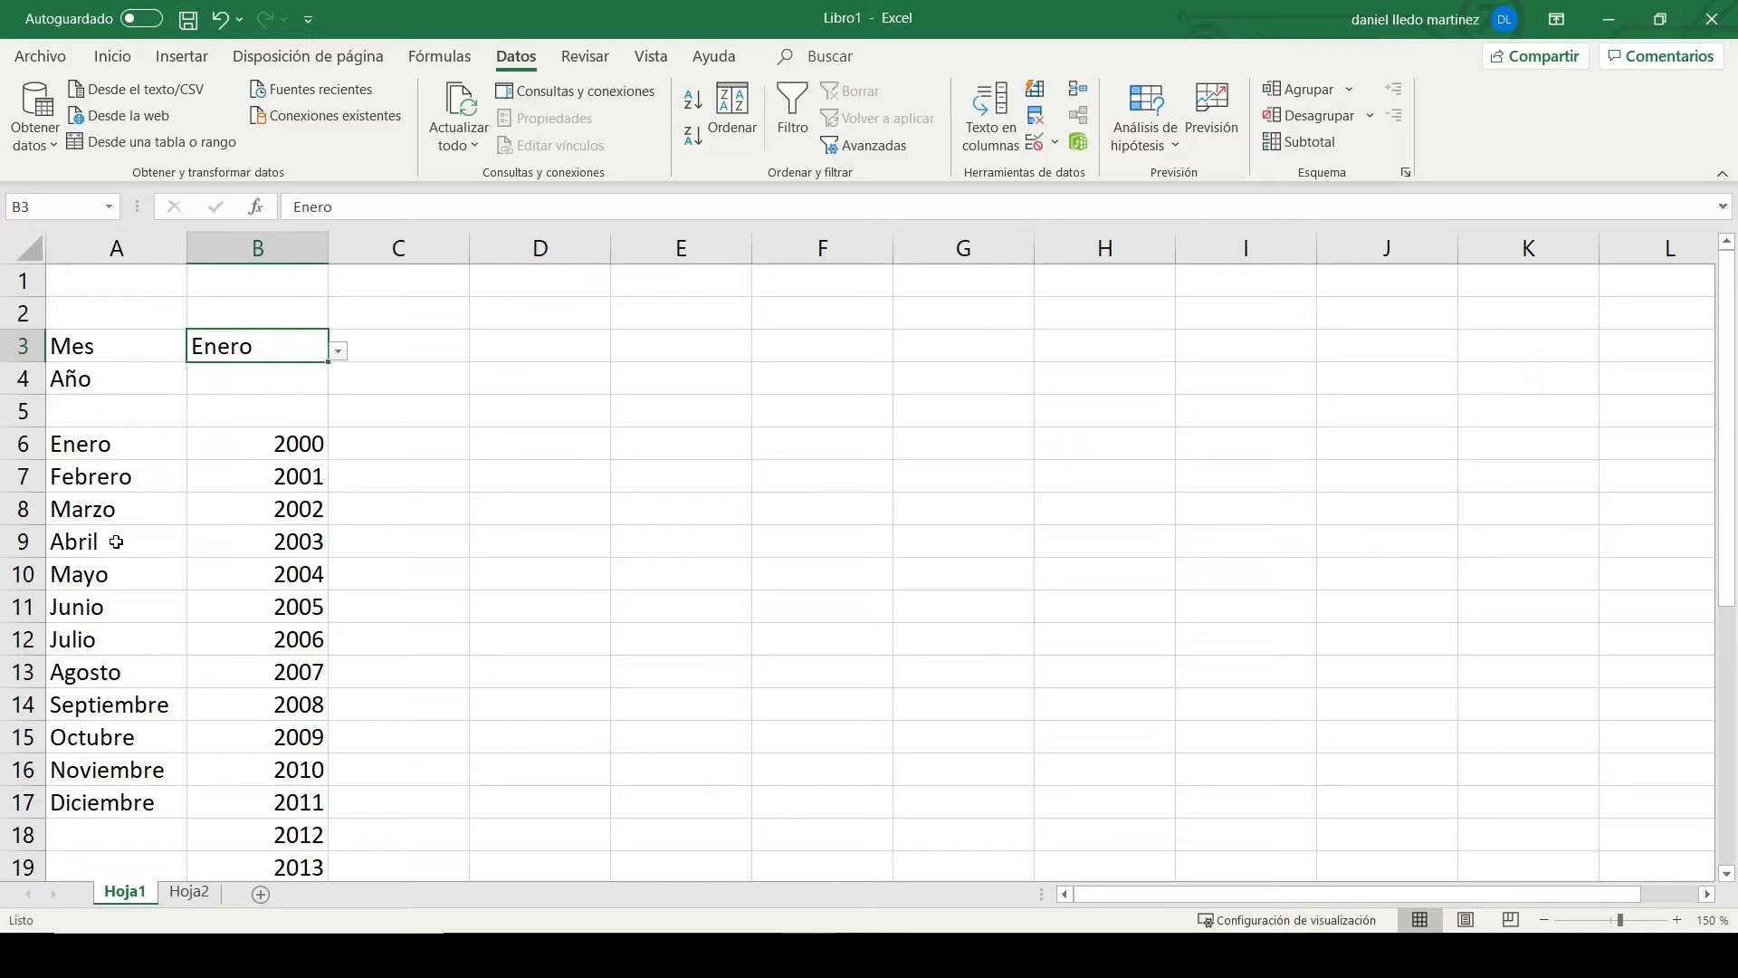
pyautogui.click(267, 381)
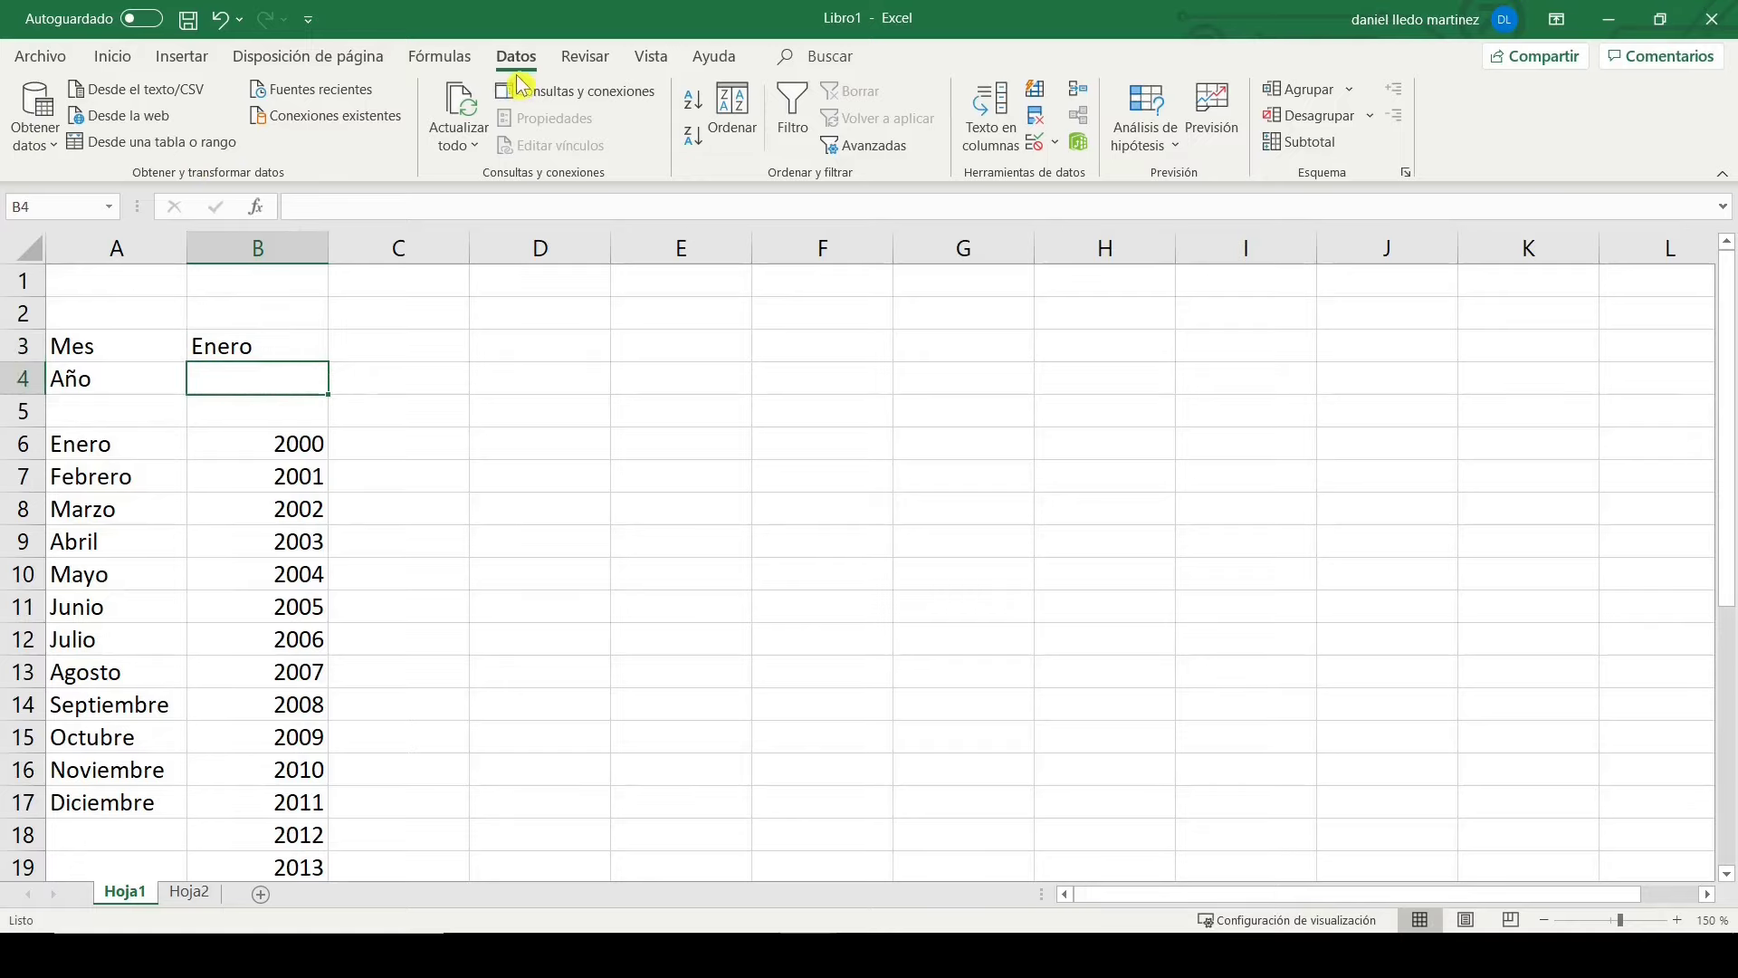
# Step: Restrict B4 to a list of years sourced from $B$6:$B$31
pyautogui.click(1036, 144)
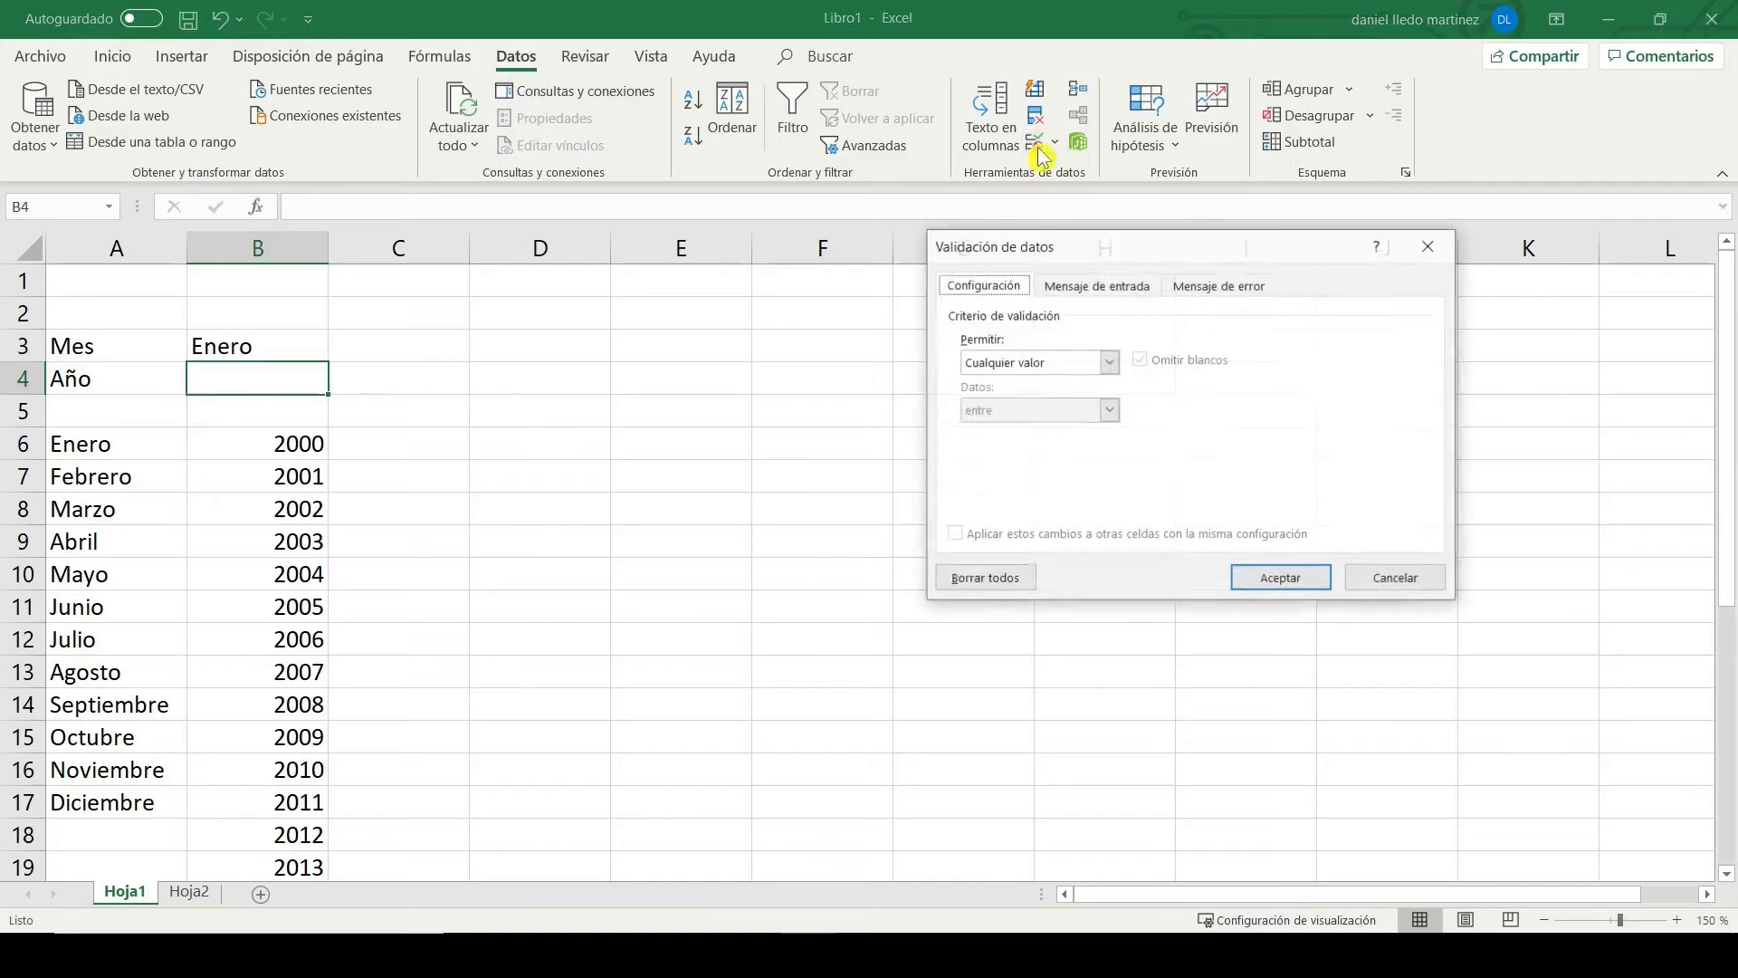
pyautogui.click(1109, 363)
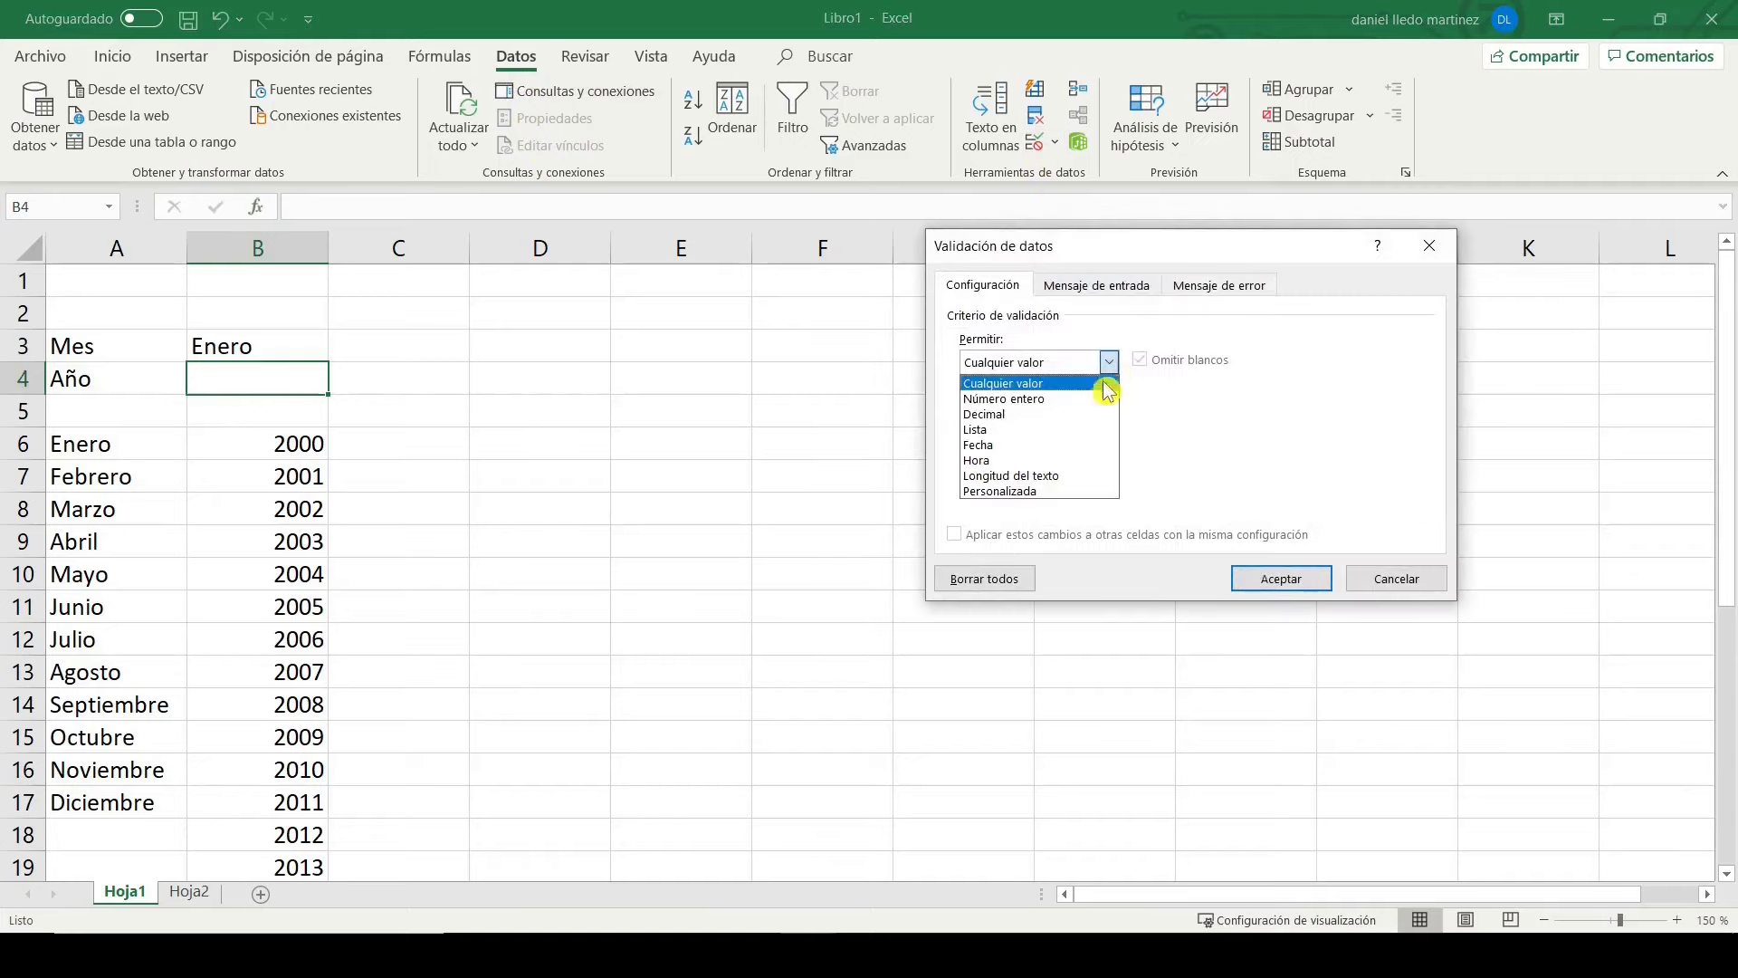
pyautogui.click(1072, 433)
pyautogui.click(1049, 456)
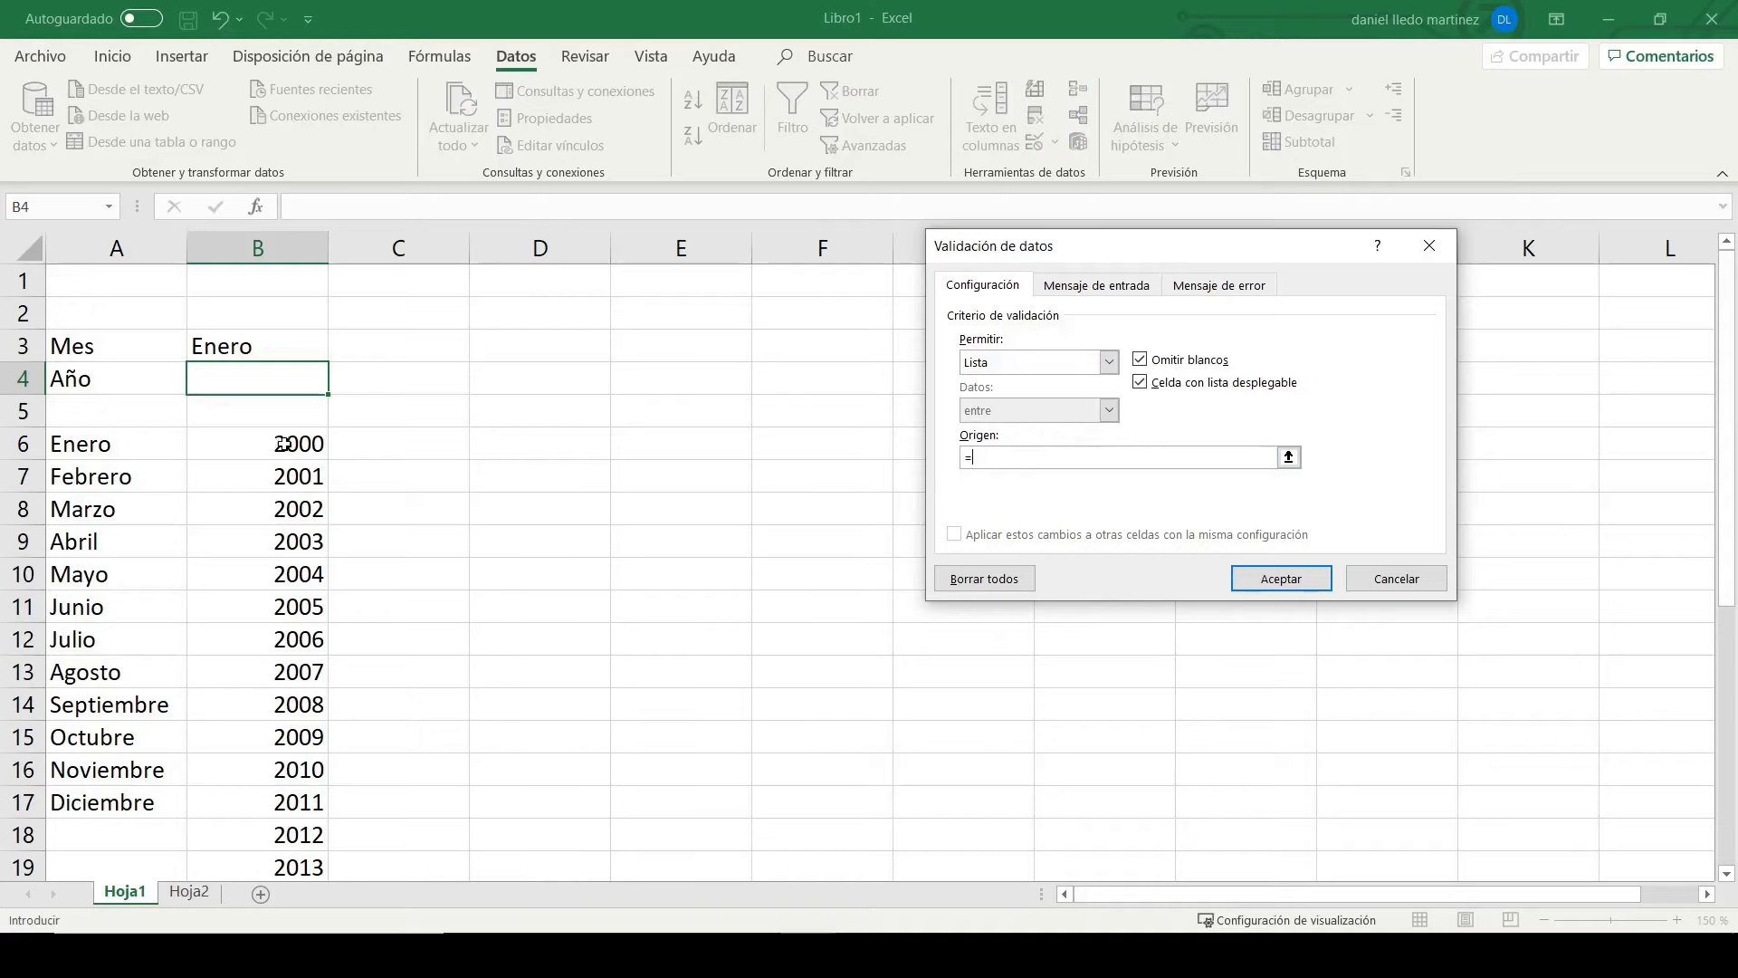
pyautogui.moveTo(283, 444); pyautogui.dragTo(305, 896)
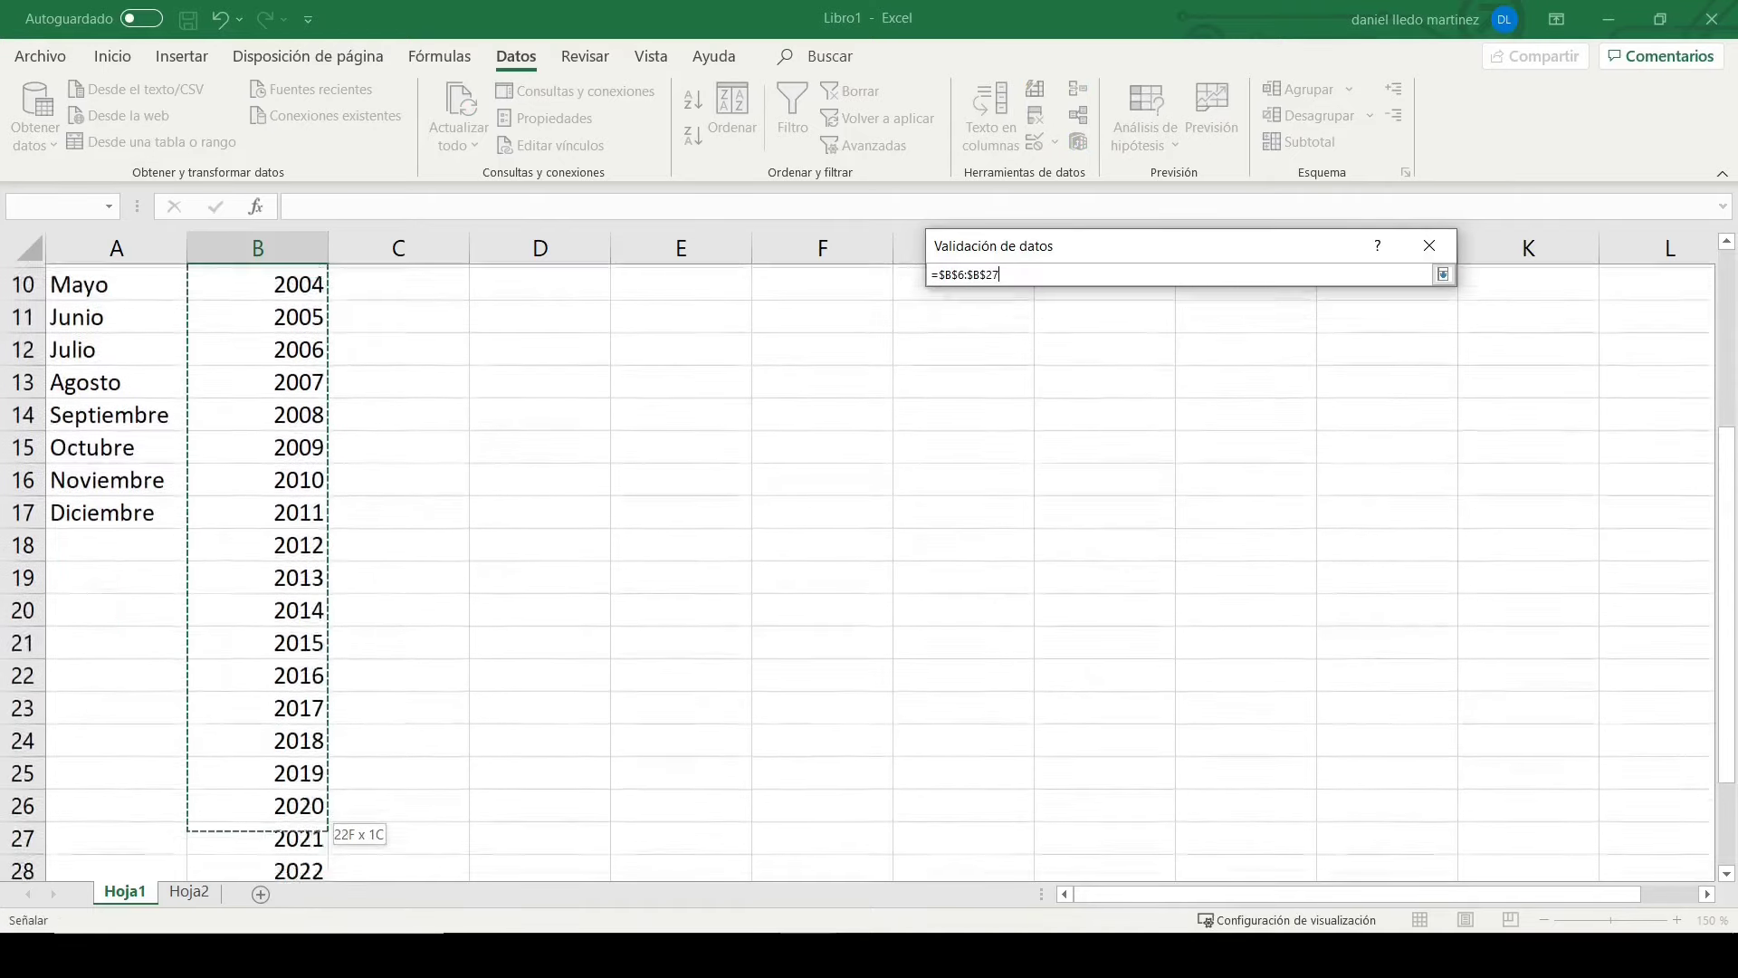
pyautogui.moveTo(306, 897); pyautogui.dragTo(284, 736)
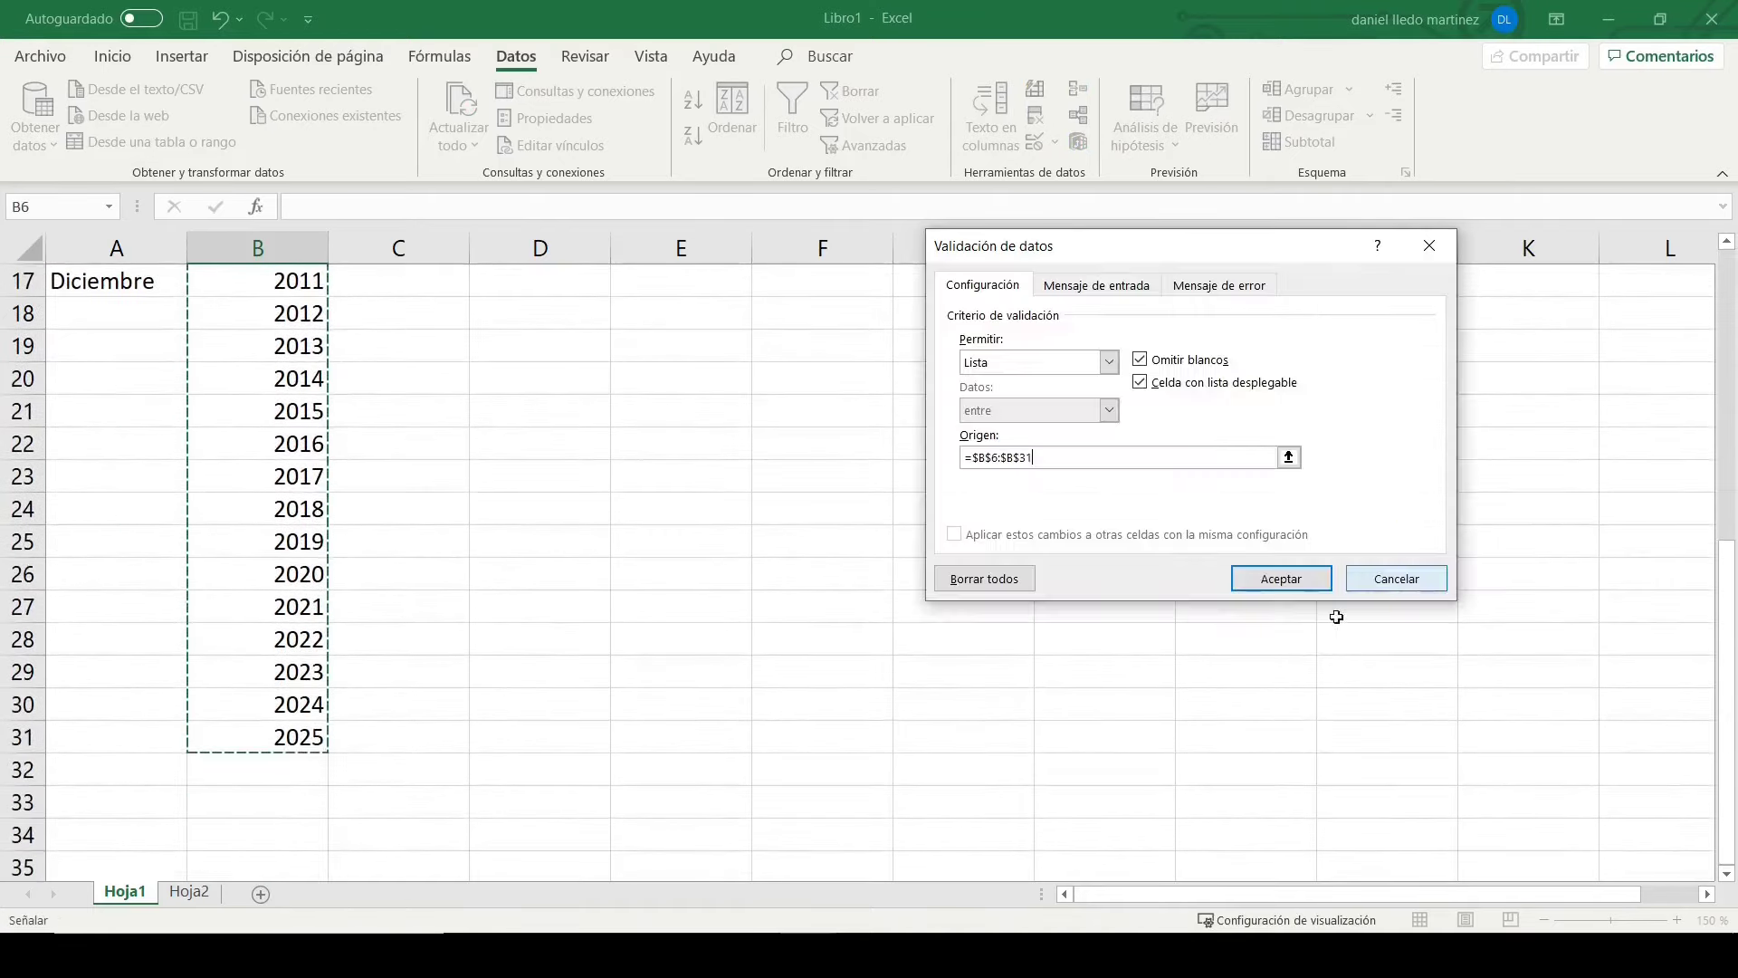
pyautogui.click(1277, 577)
pyautogui.click(674, 487)
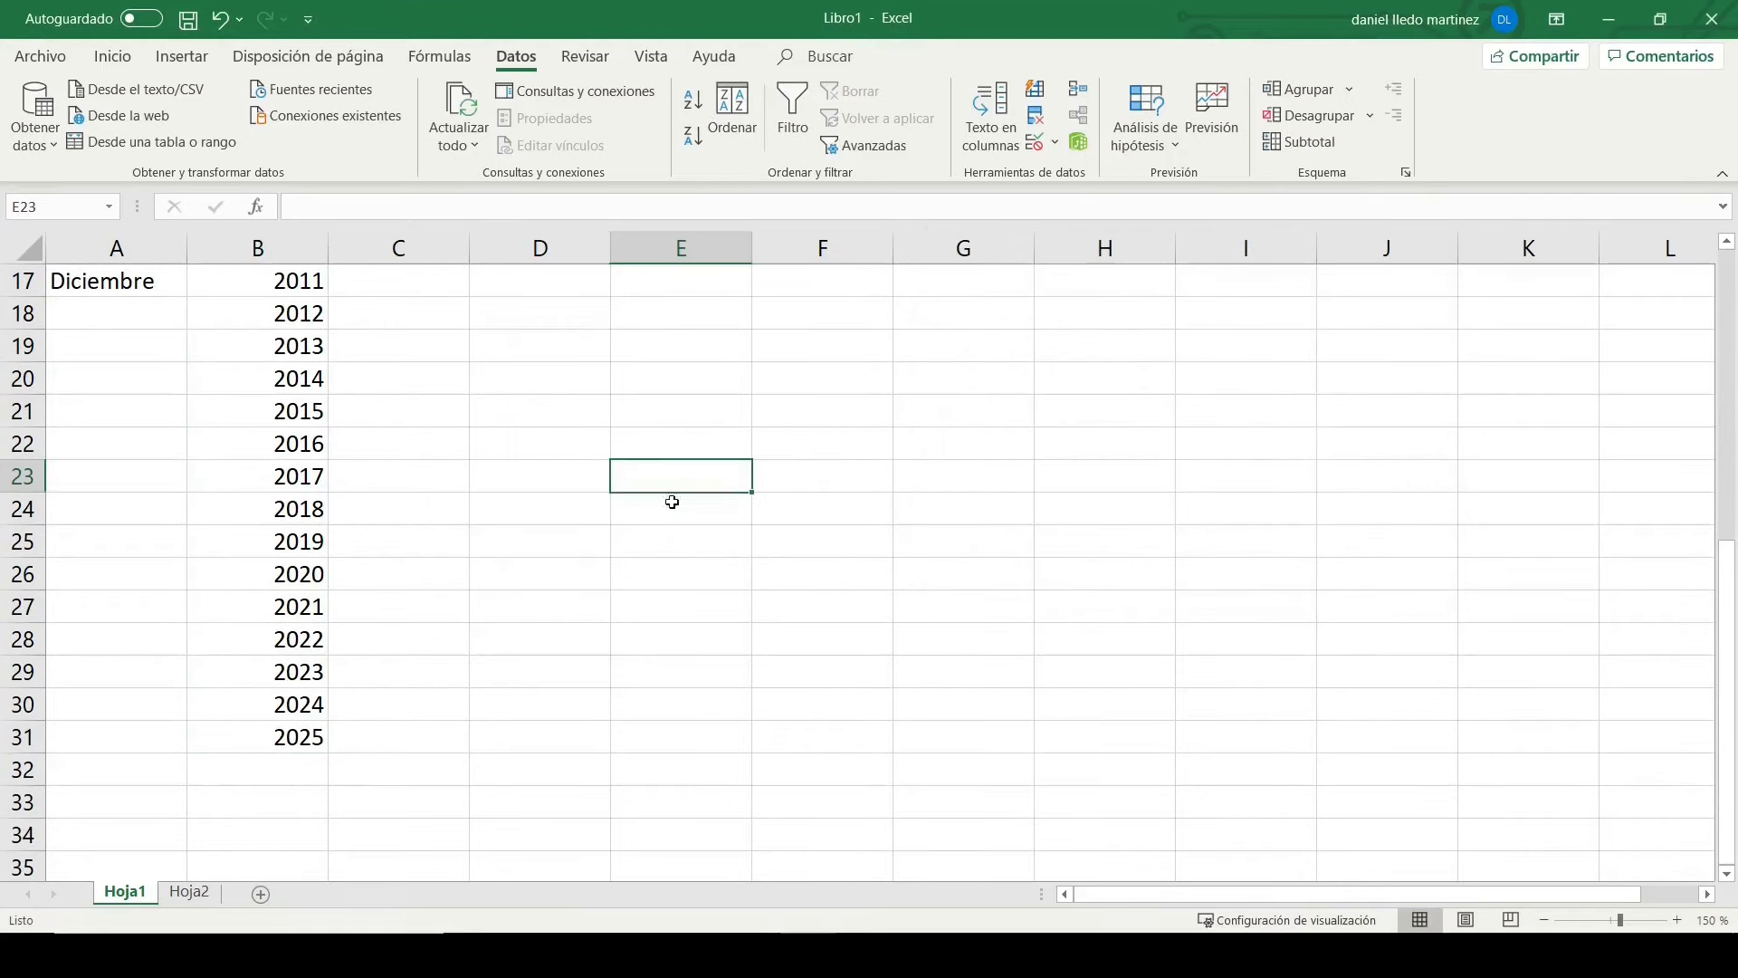
pyautogui.scroll(5, 527, 510)
pyautogui.scroll(1, 527, 509)
# Step: Choose 2021 from the B4 year dropdown, then select the lists in A6:B31
pyautogui.click(307, 380)
pyautogui.click(338, 383)
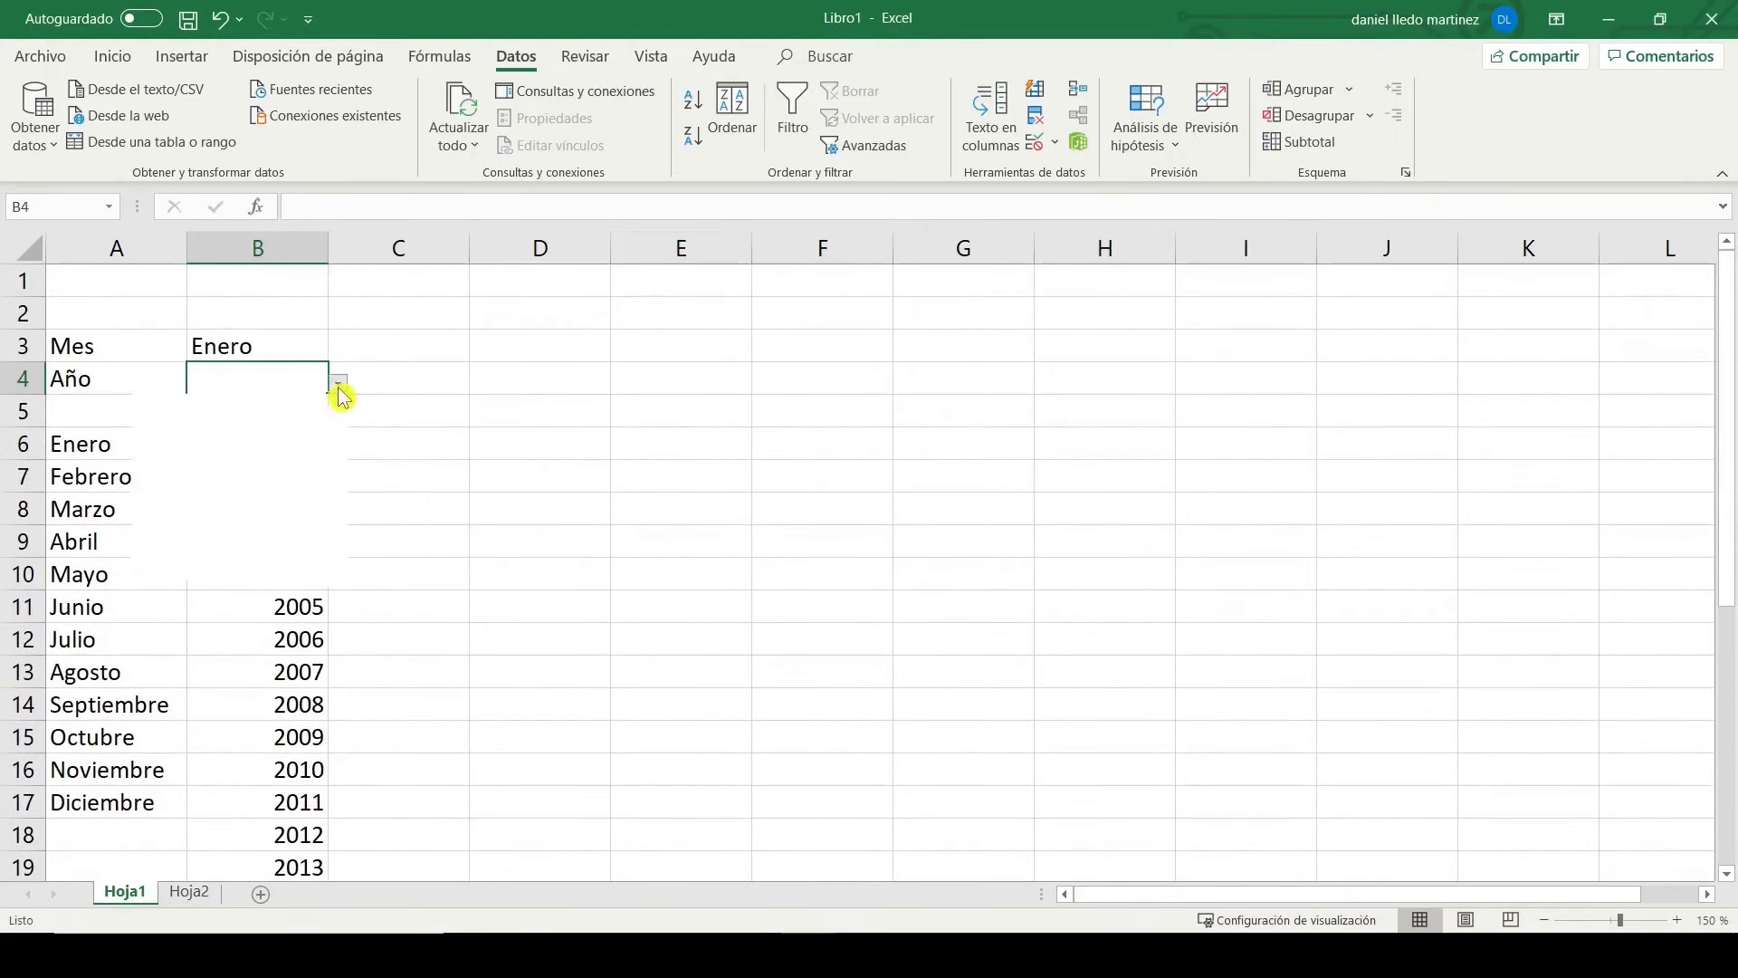
pyautogui.moveTo(338, 449); pyautogui.dragTo(333, 512)
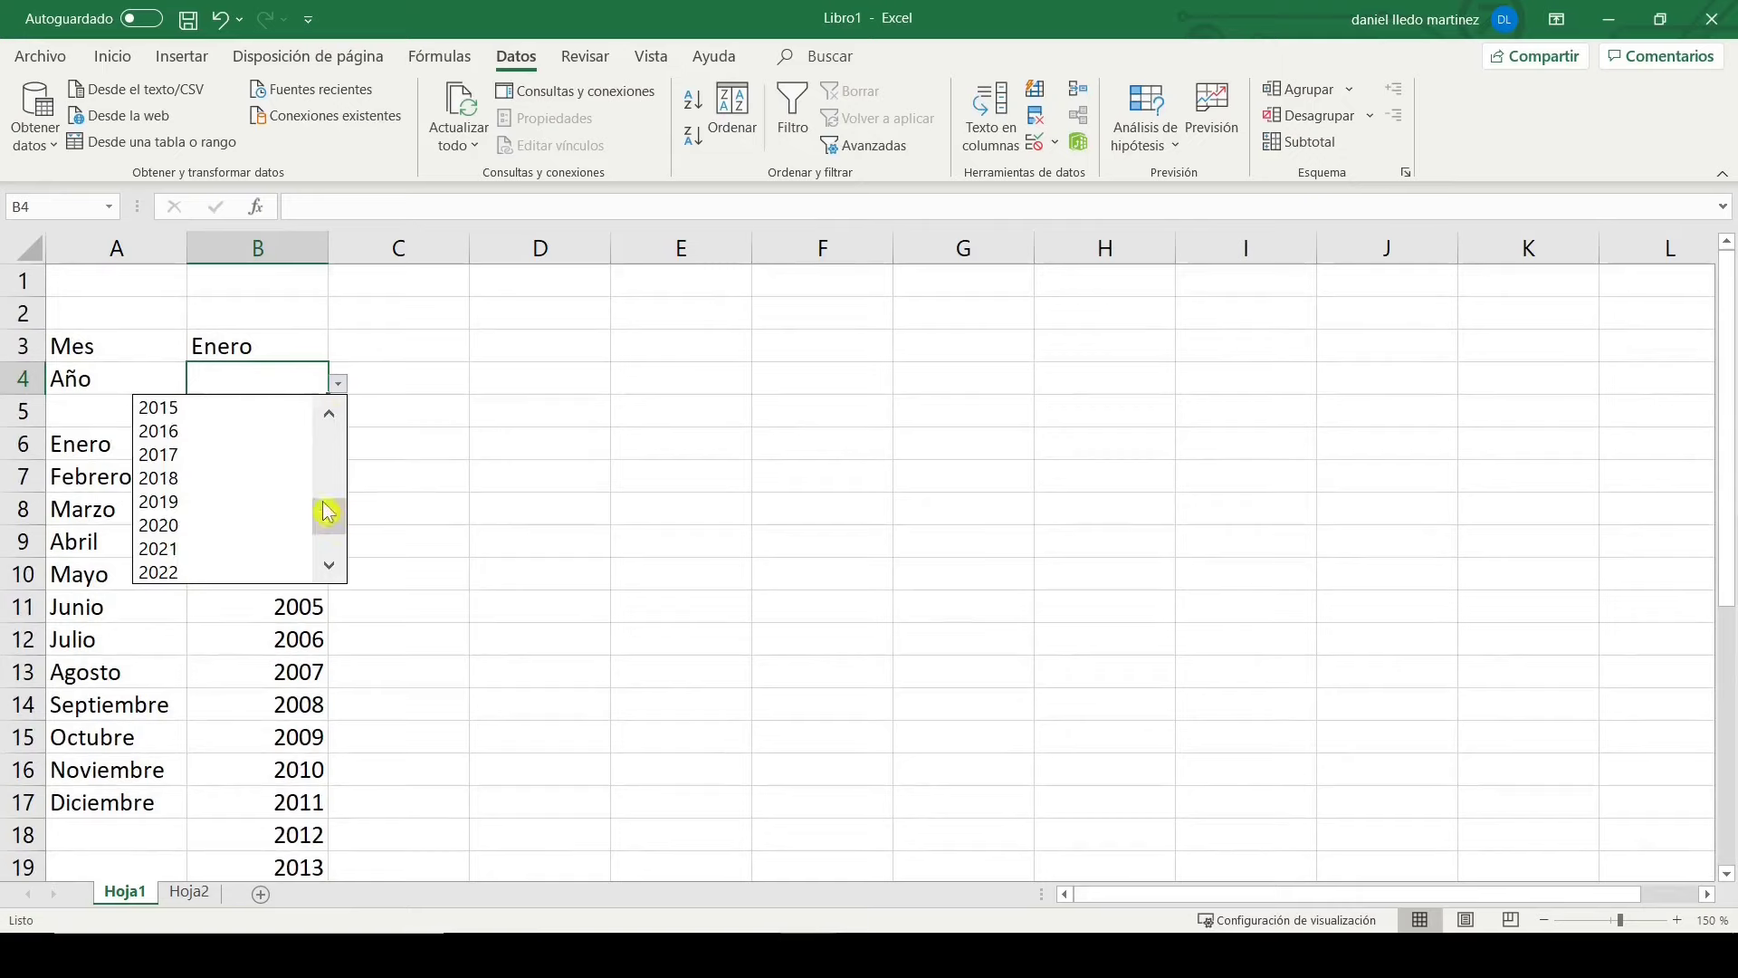
pyautogui.click(233, 548)
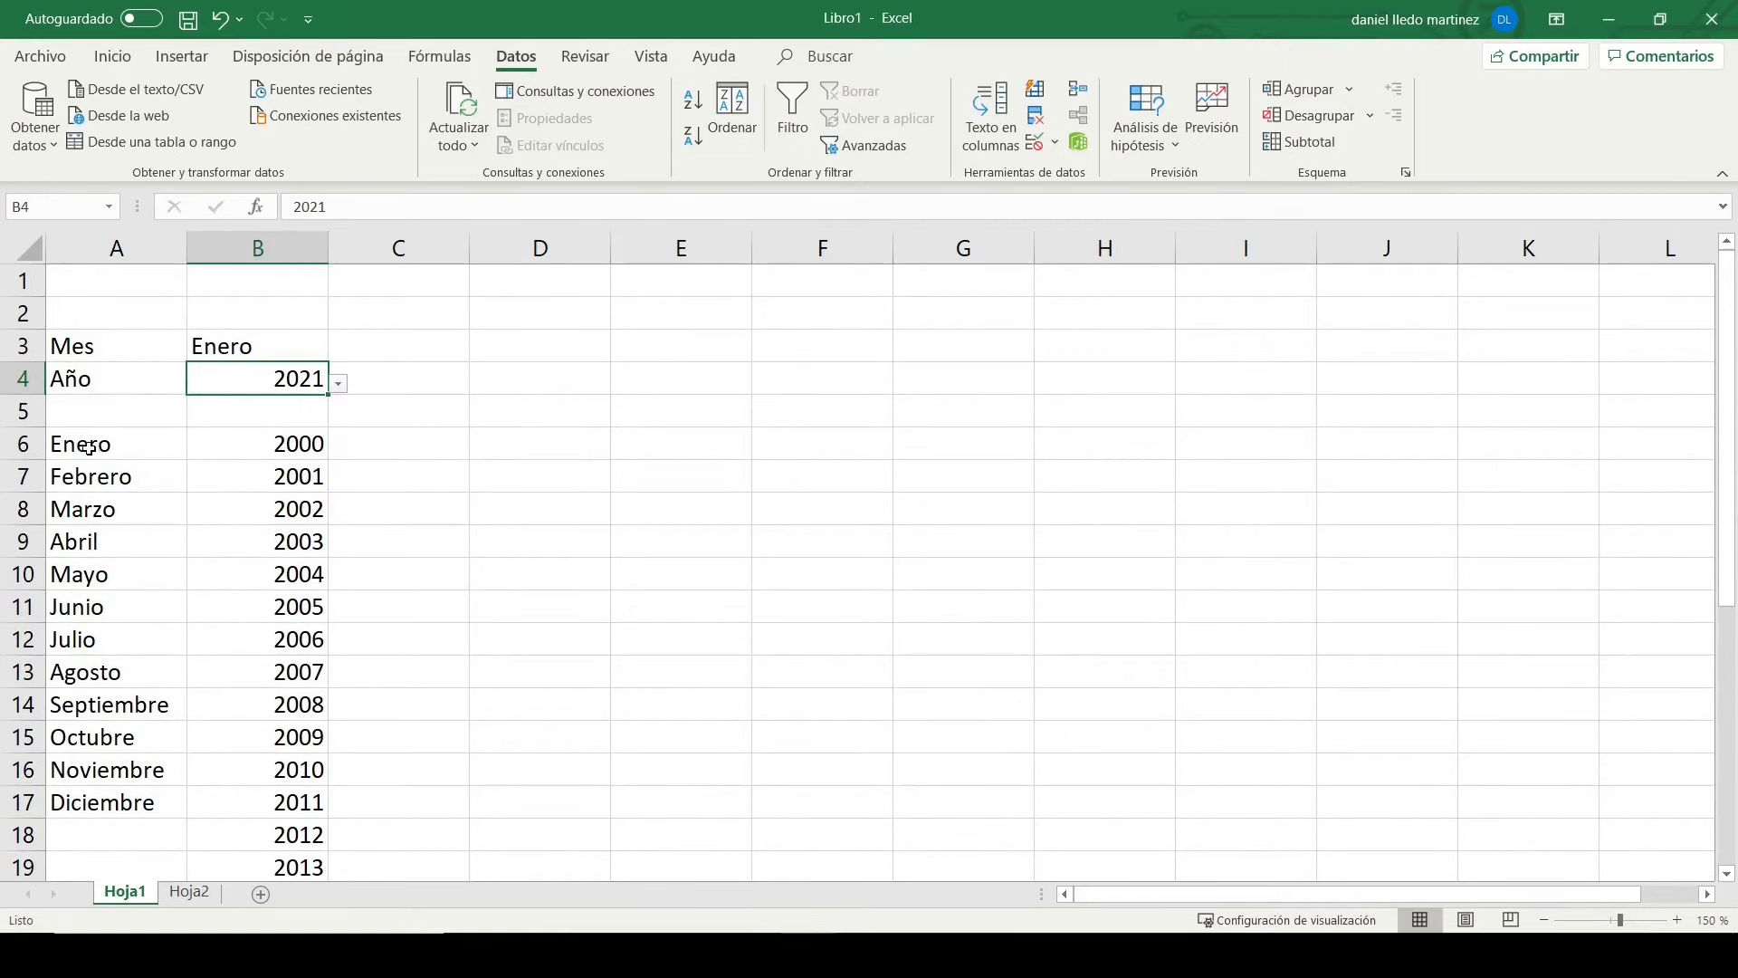
pyautogui.moveTo(88, 448)
pyautogui.mouseDown()
pyautogui.moveTo(243, 673)
pyautogui.moveTo(248, 838)
pyautogui.moveTo(255, 802)
pyautogui.mouseUp()
pyautogui.scroll(5, 122, 394)
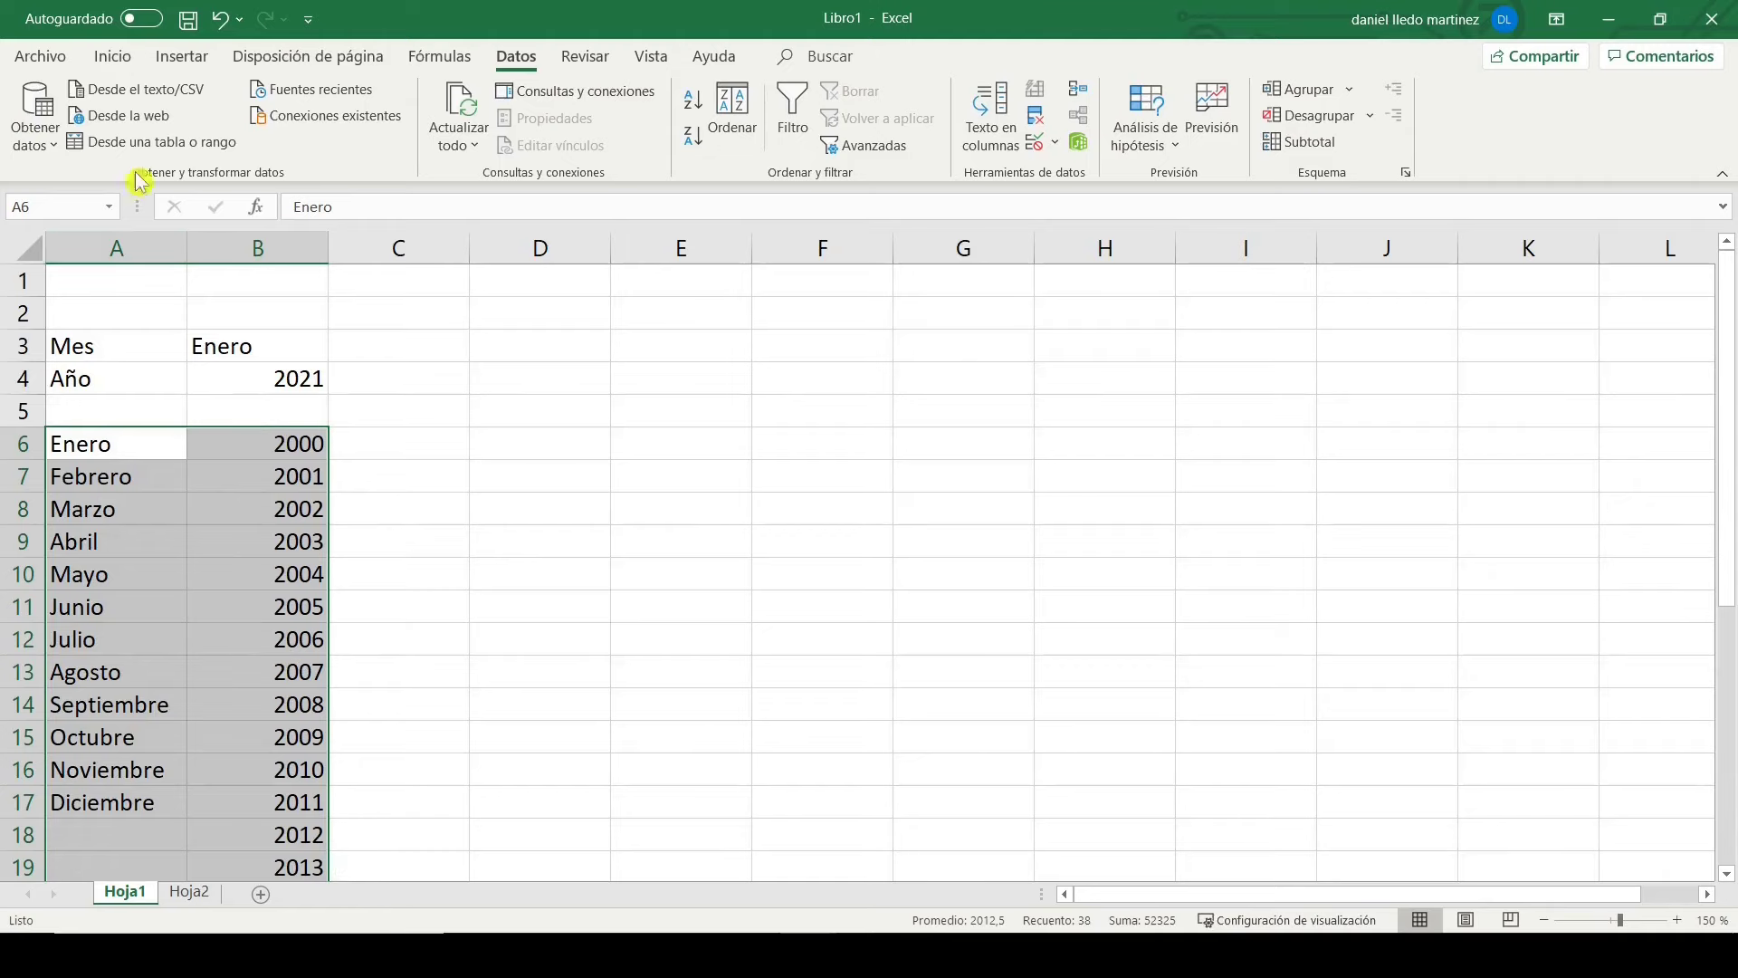
# Step: Set the font colour of A6:B31 to white to hide the lists
pyautogui.click(113, 56)
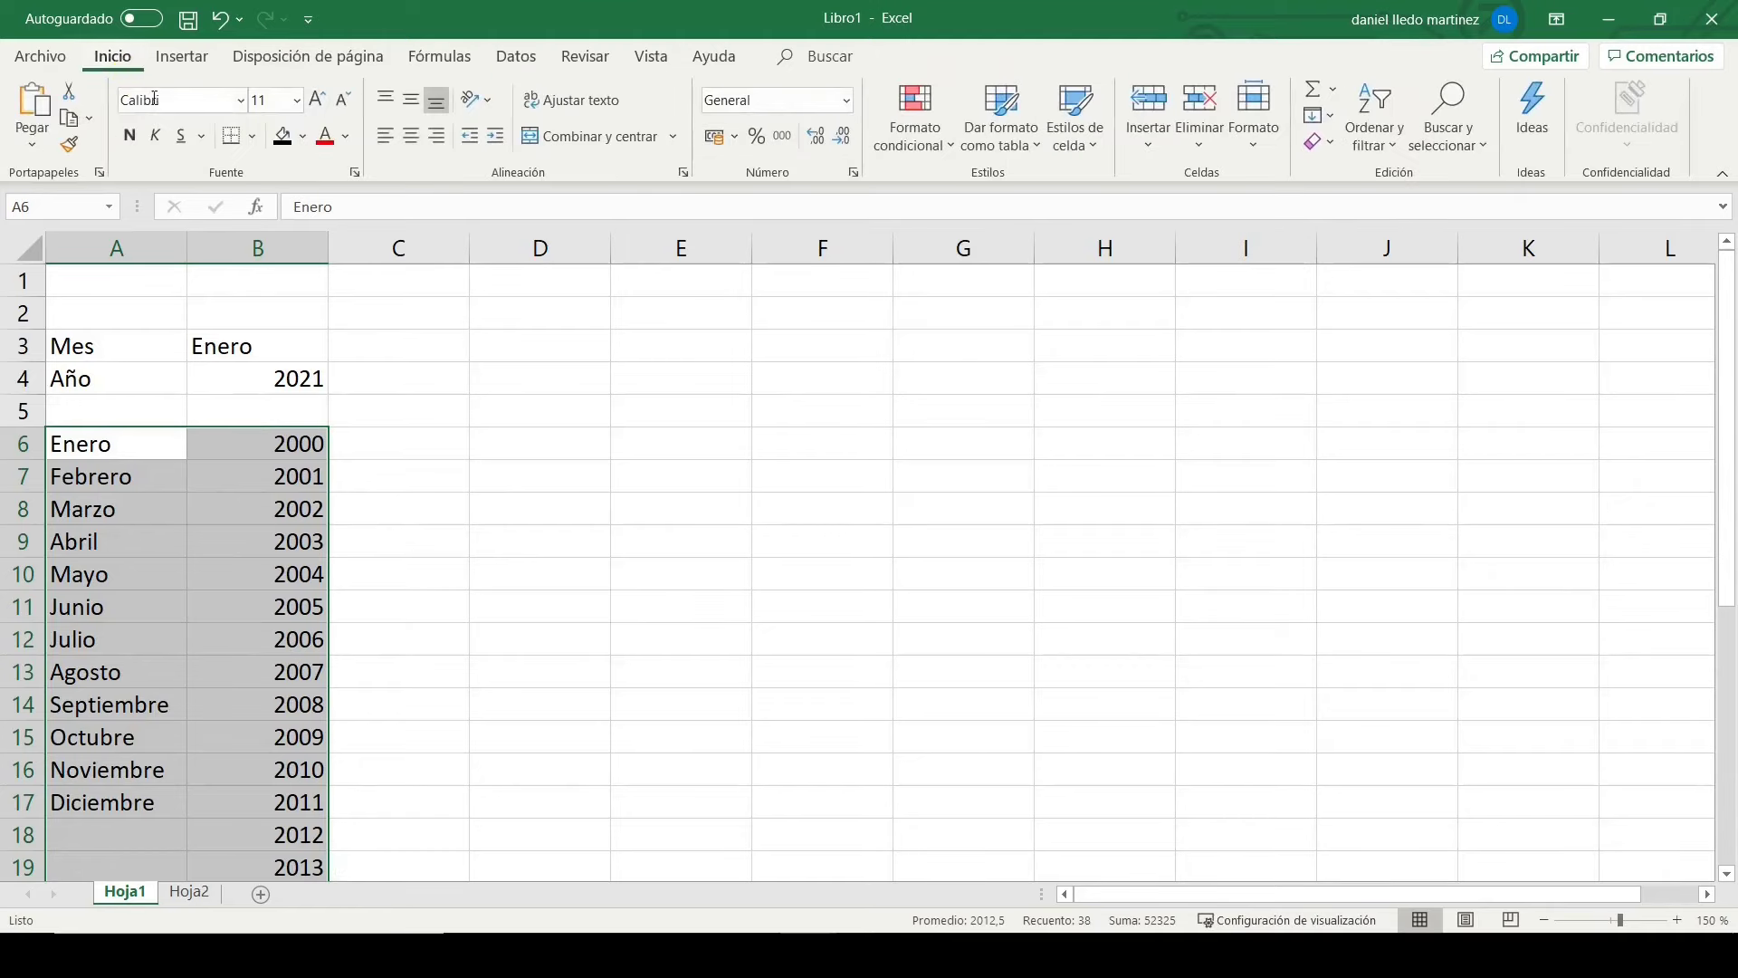
pyautogui.click(345, 136)
pyautogui.click(327, 230)
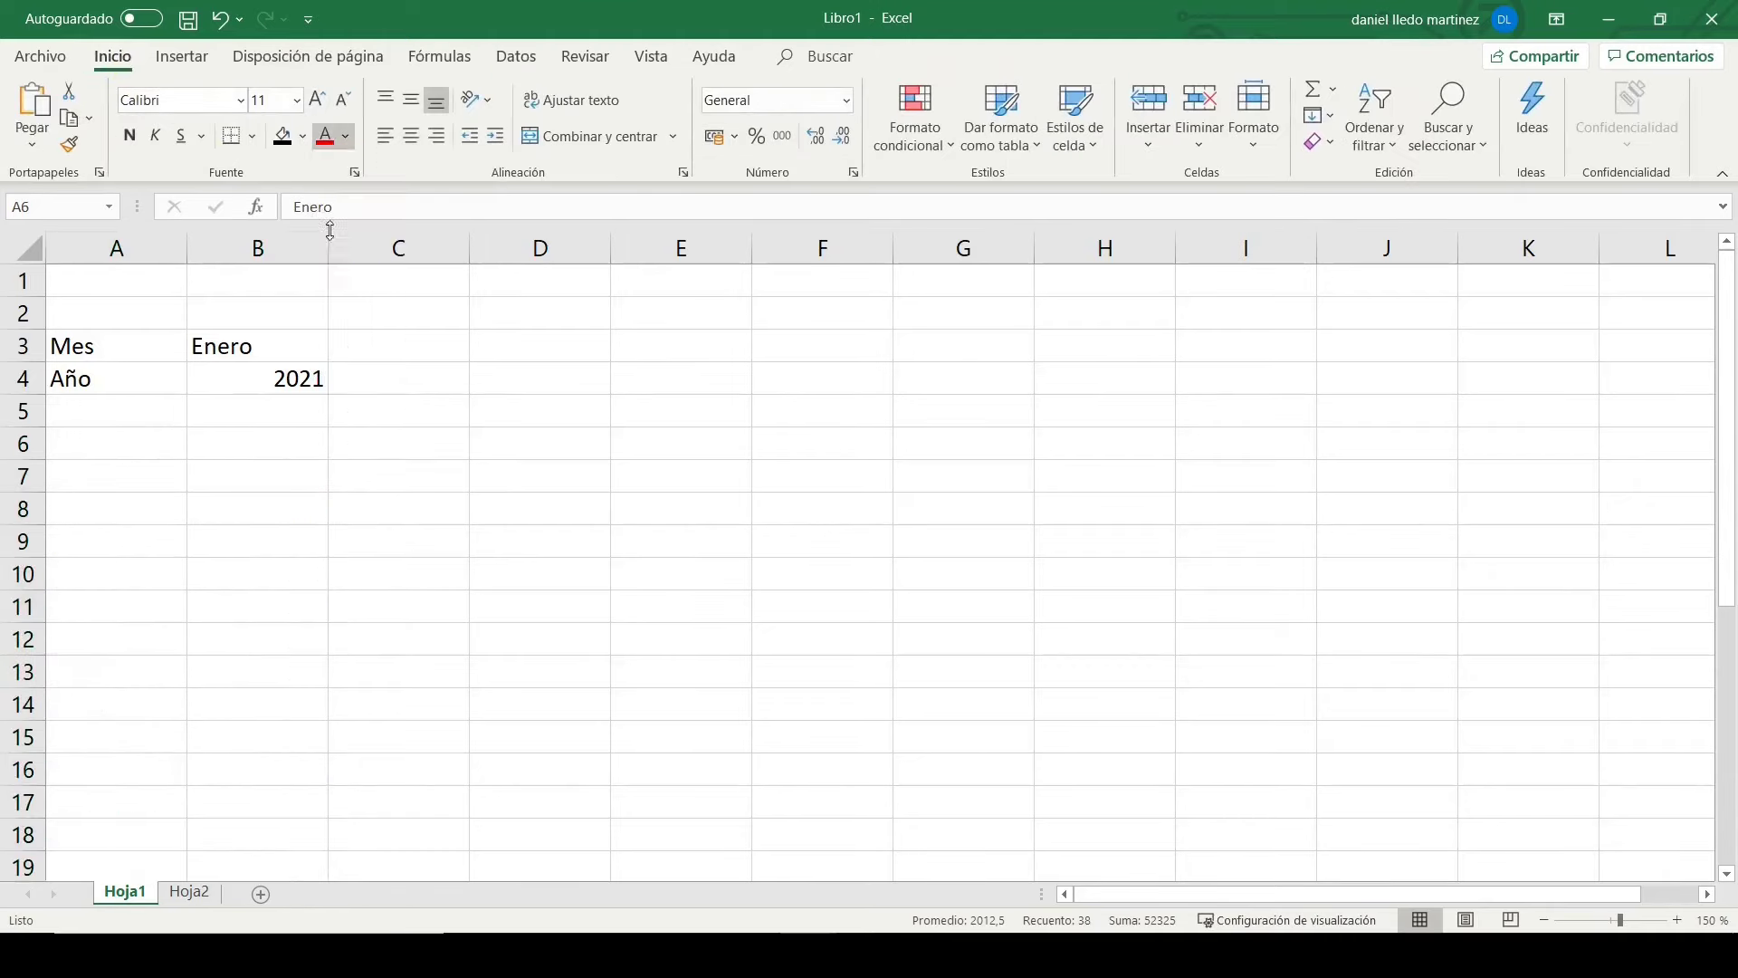
# Step: Enter the weekday initials L, M, X, J, V, S, D across D3:J3
pyautogui.click(513, 350)
pyautogui.write('L')
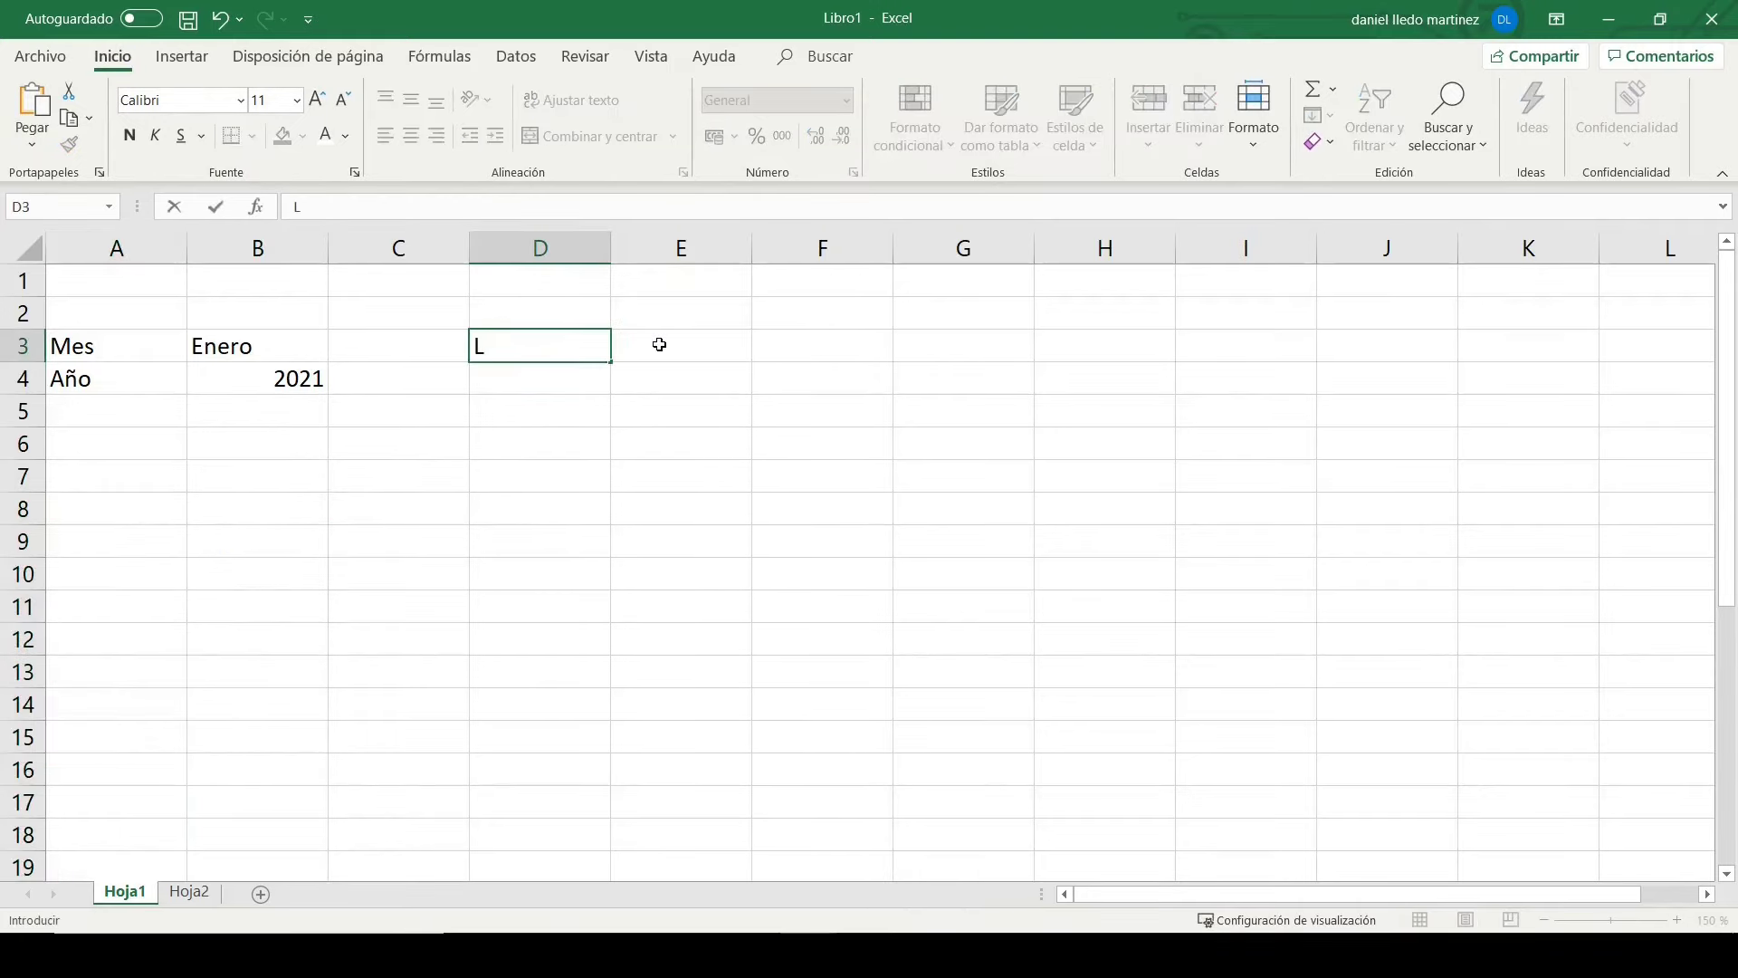
pyautogui.click(659, 344)
pyautogui.write('M')
pyautogui.click(830, 339)
pyautogui.write('X')
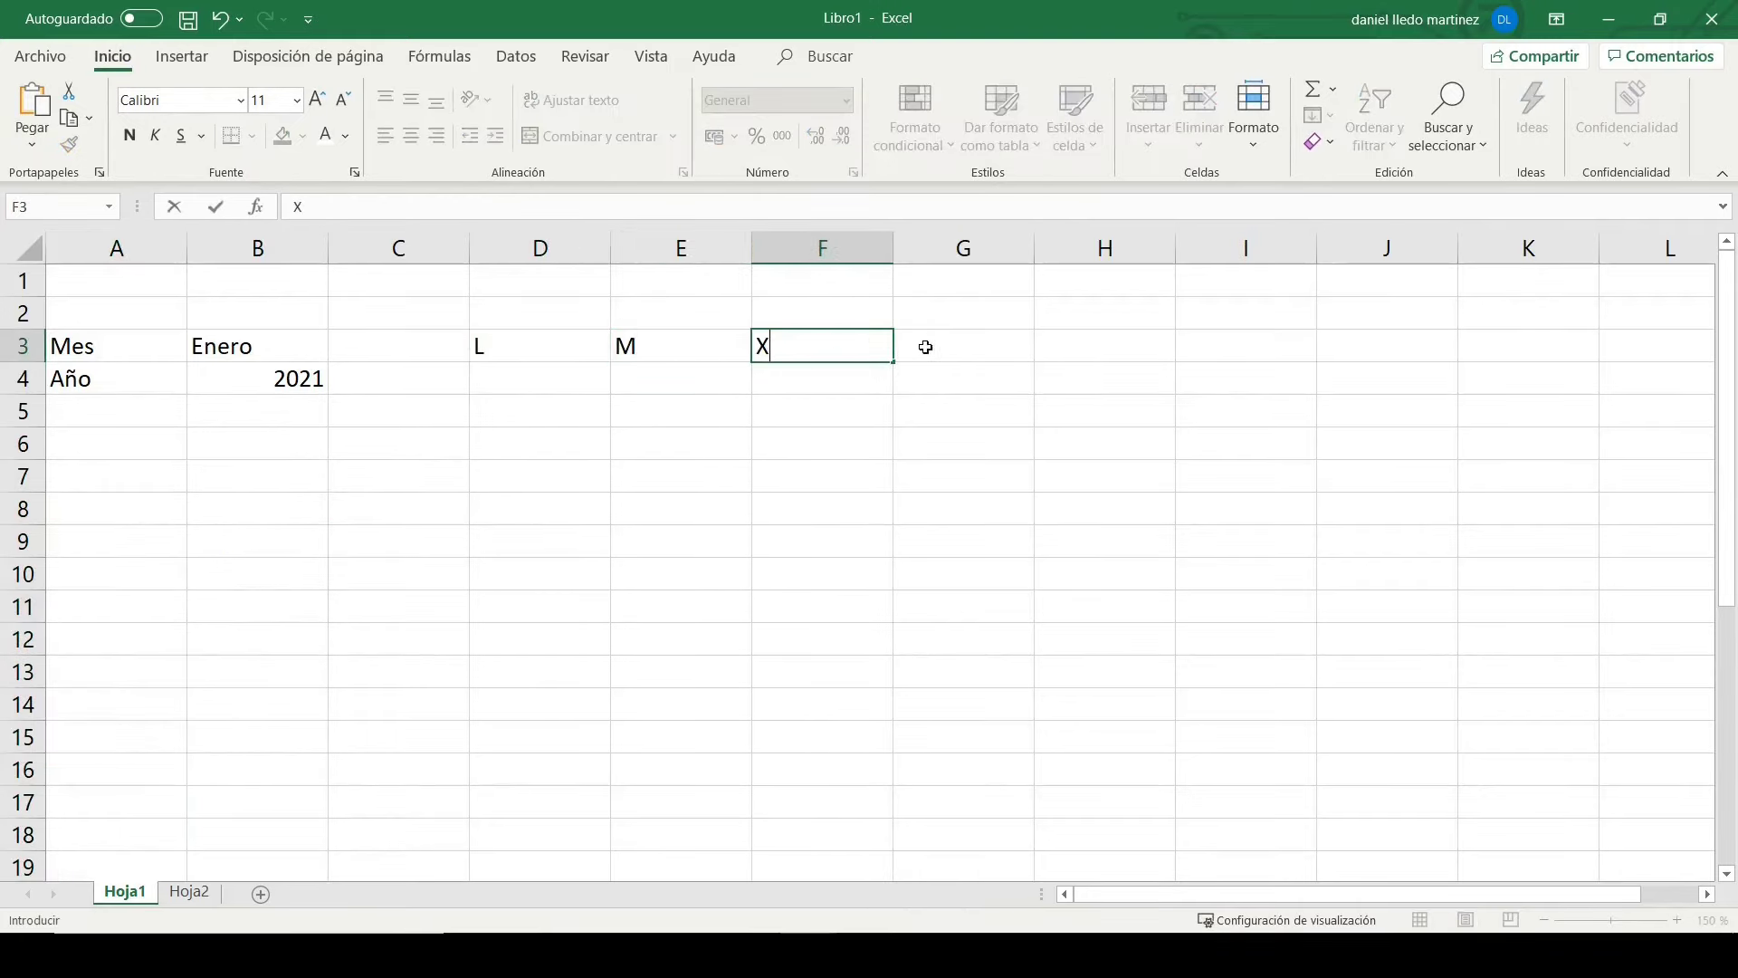
pyautogui.click(955, 343)
pyautogui.write('J')
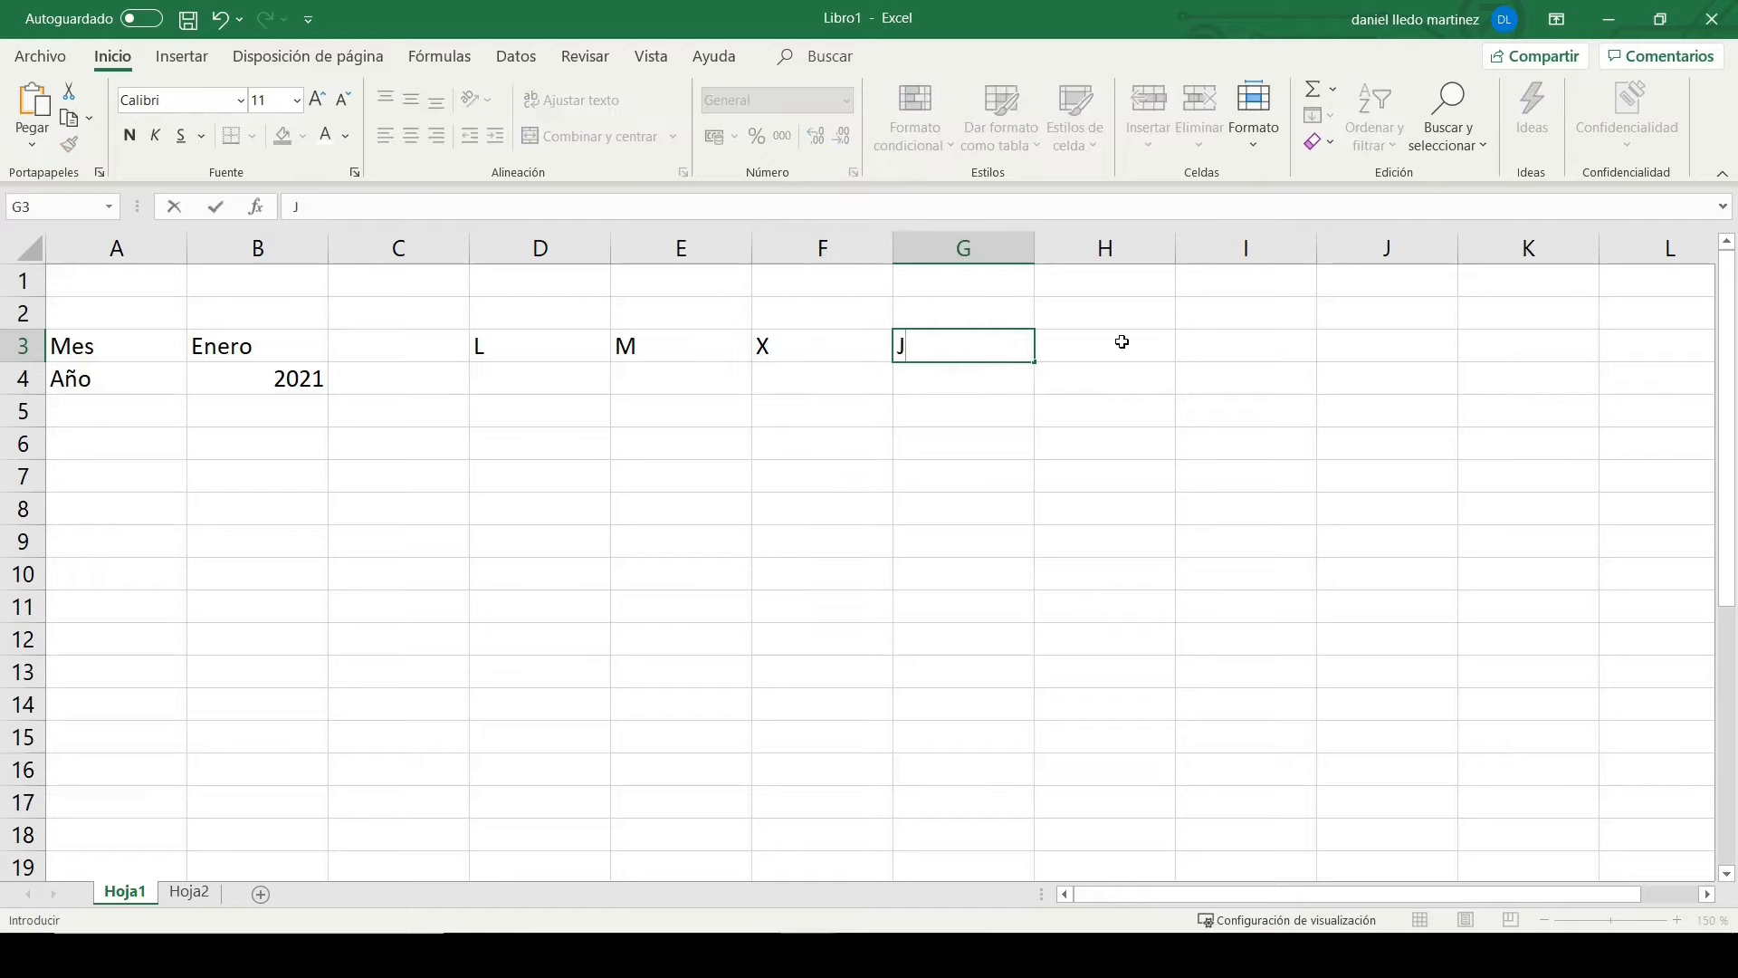
pyautogui.click(1119, 343)
pyautogui.write('V')
pyautogui.click(1190, 340)
pyautogui.write('S')
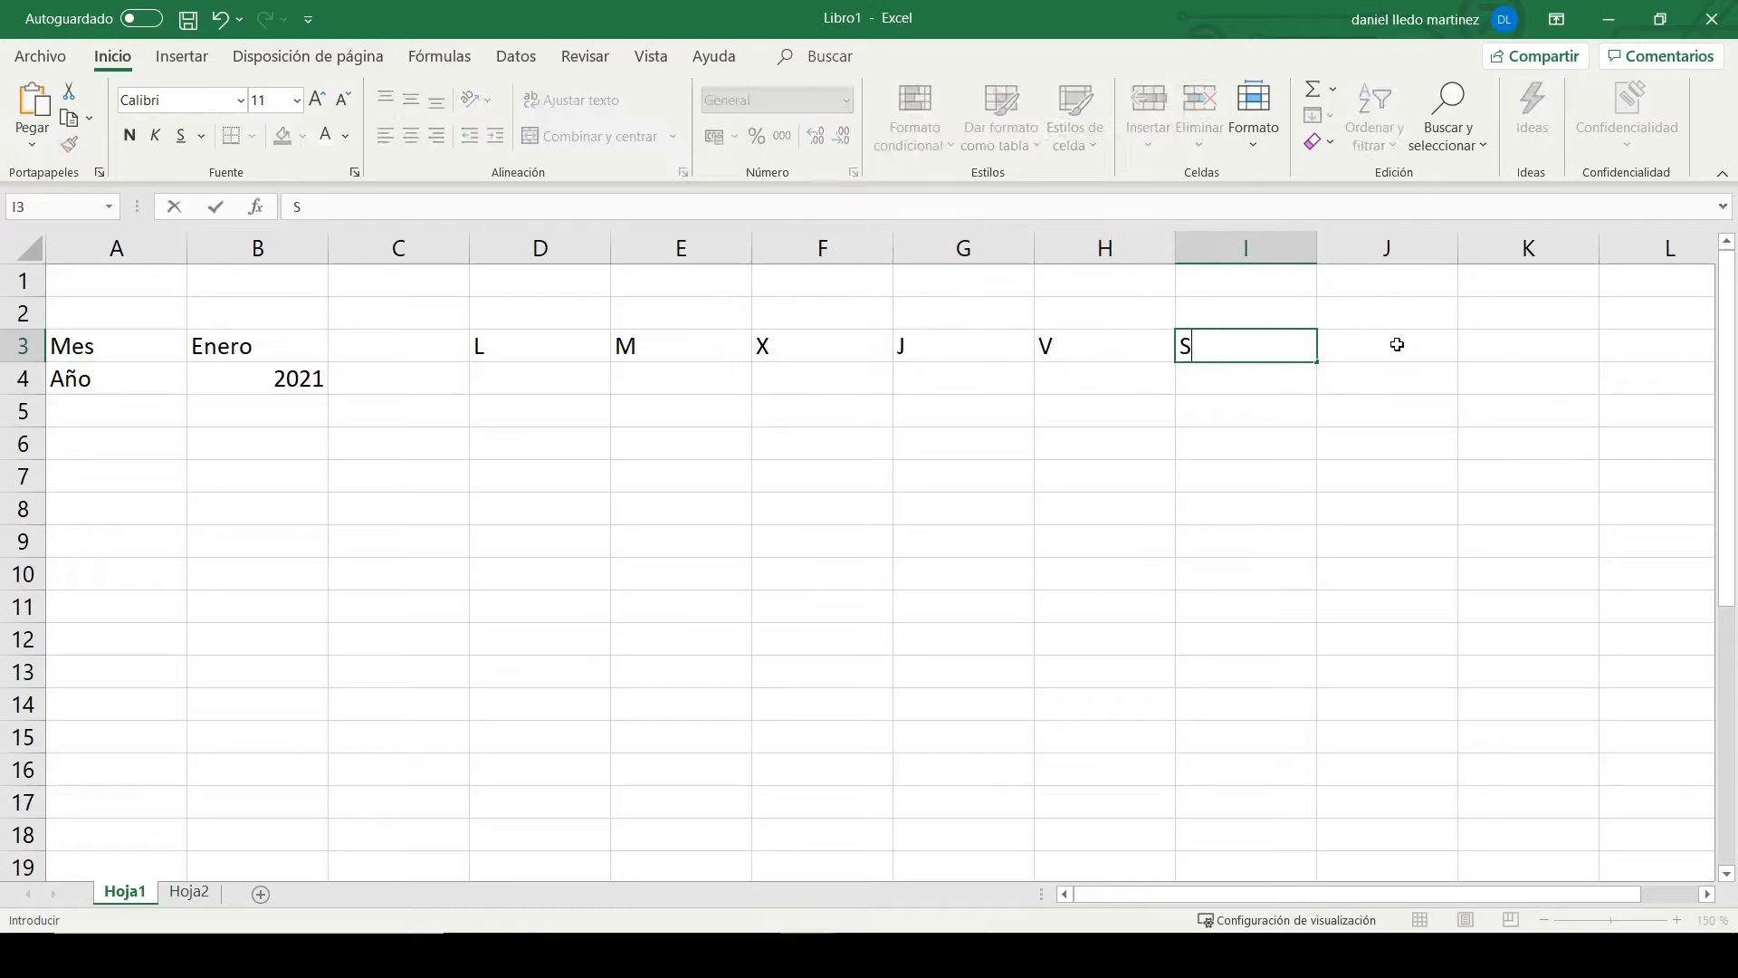
pyautogui.click(1390, 348)
pyautogui.write('D')
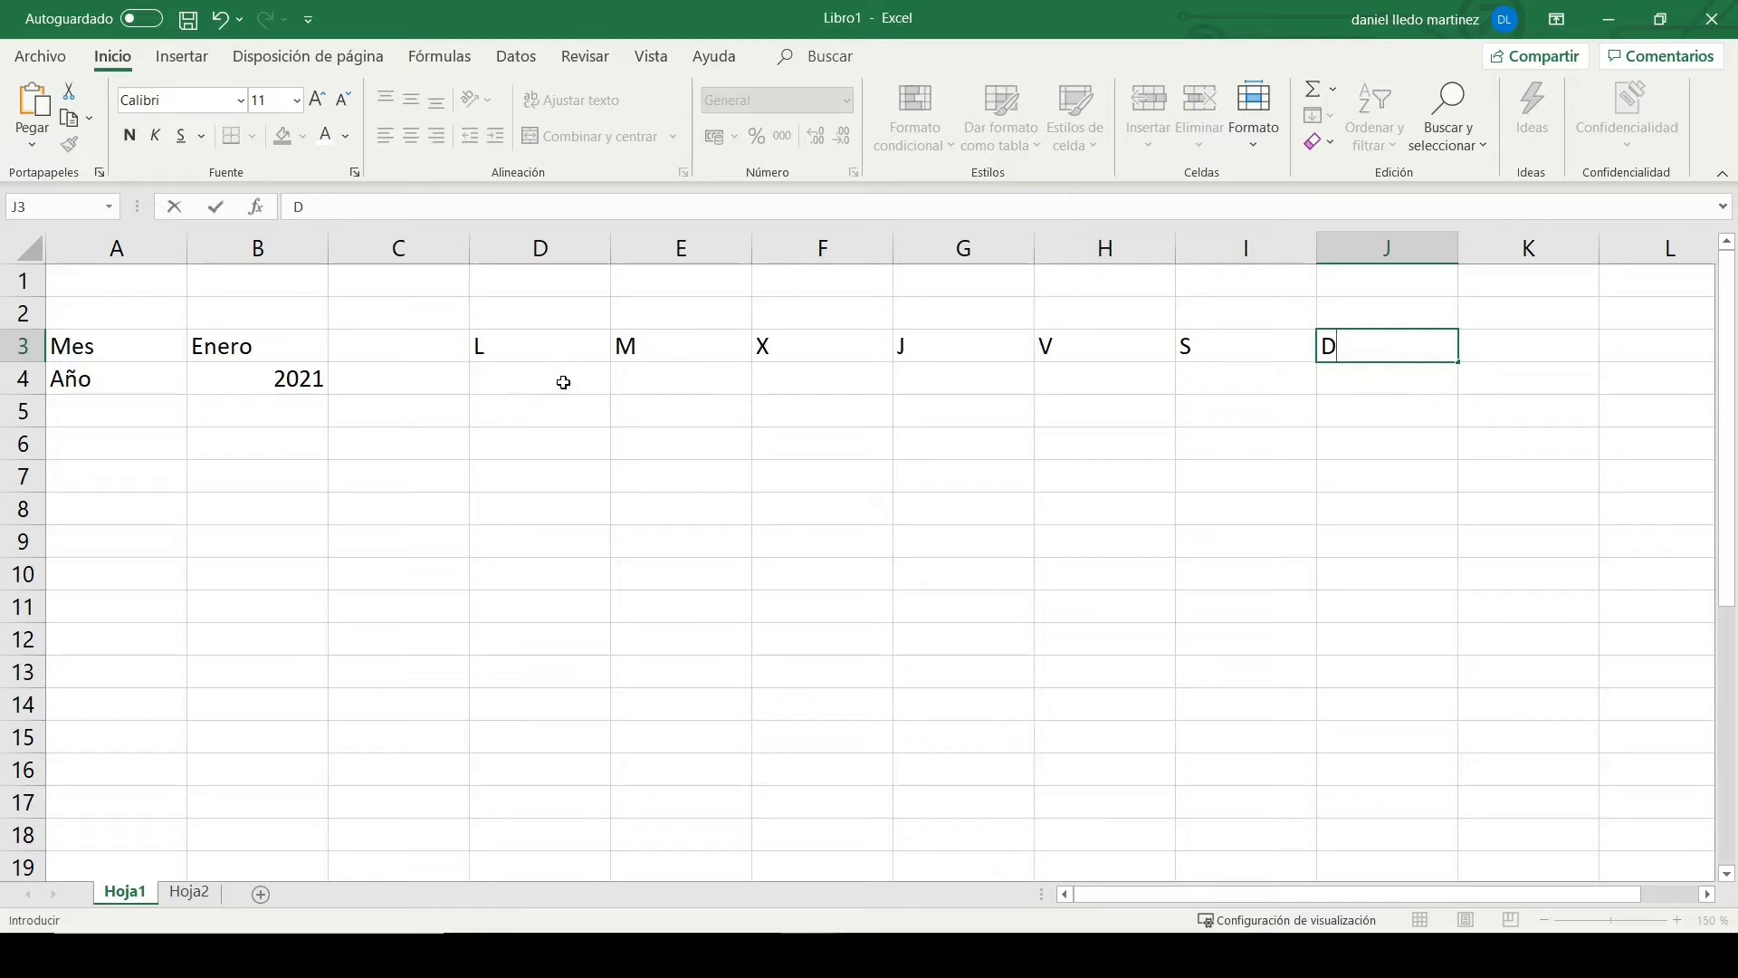
pyautogui.click(565, 382)
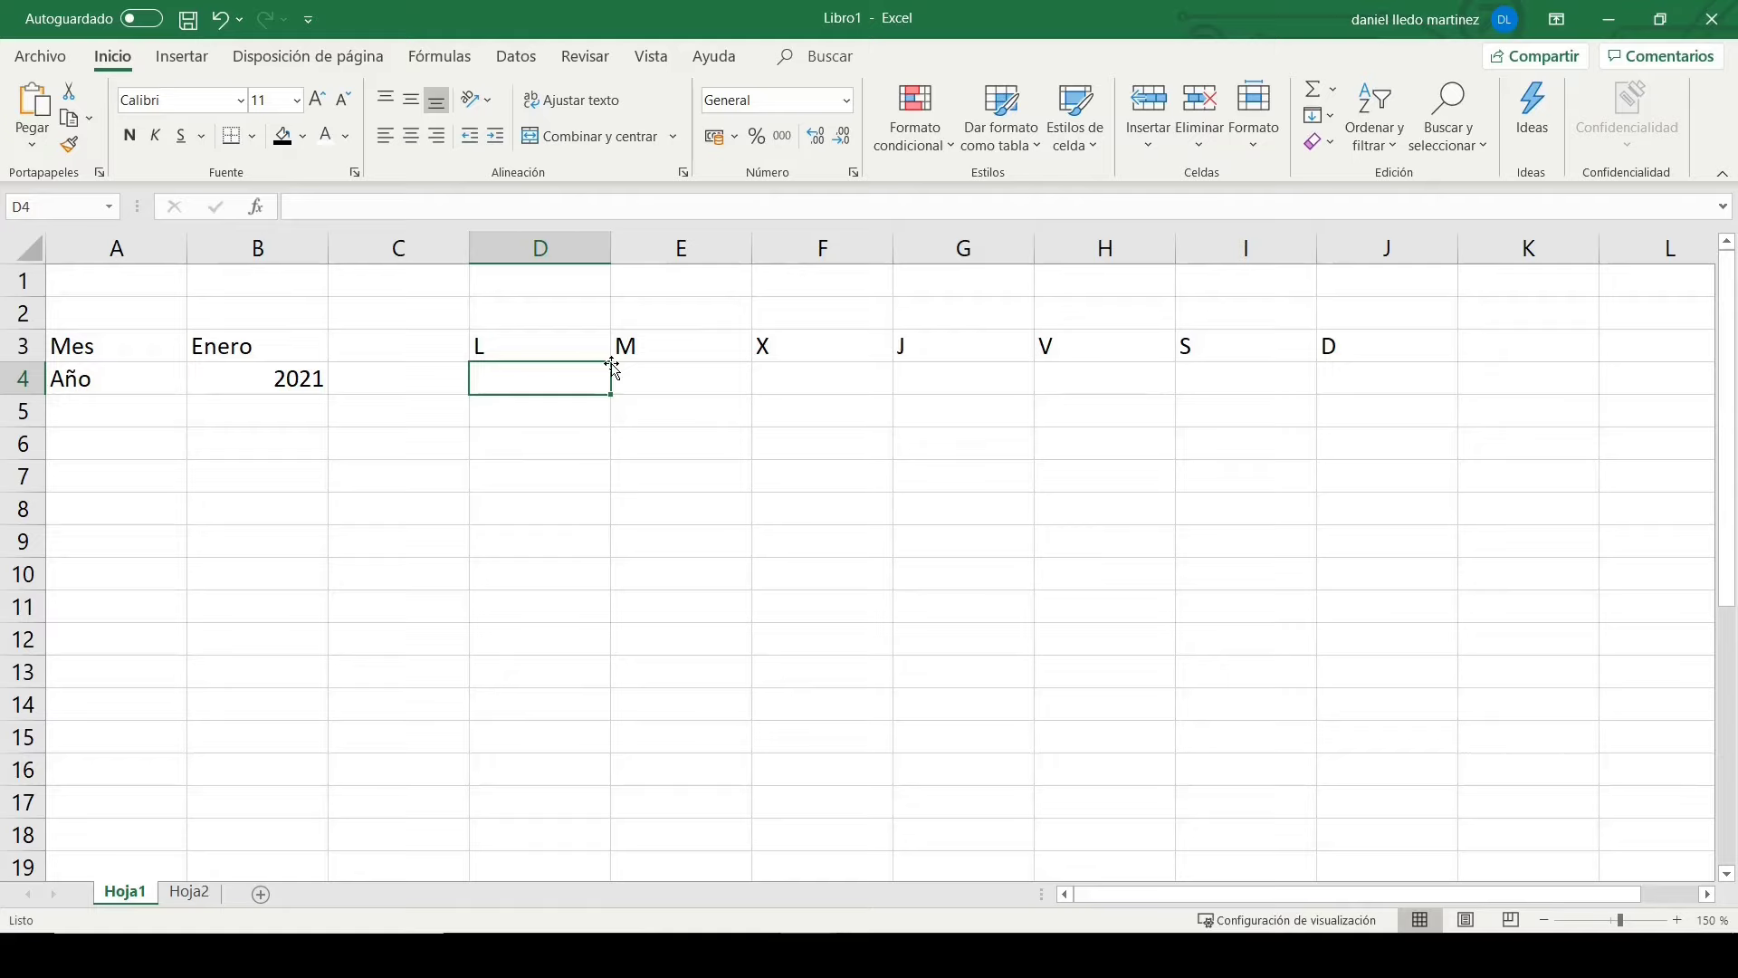
# Step: Enter =FECHANUMERO("01/"&B3&B4) in D4, returning 44197
pyautogui.write('=')
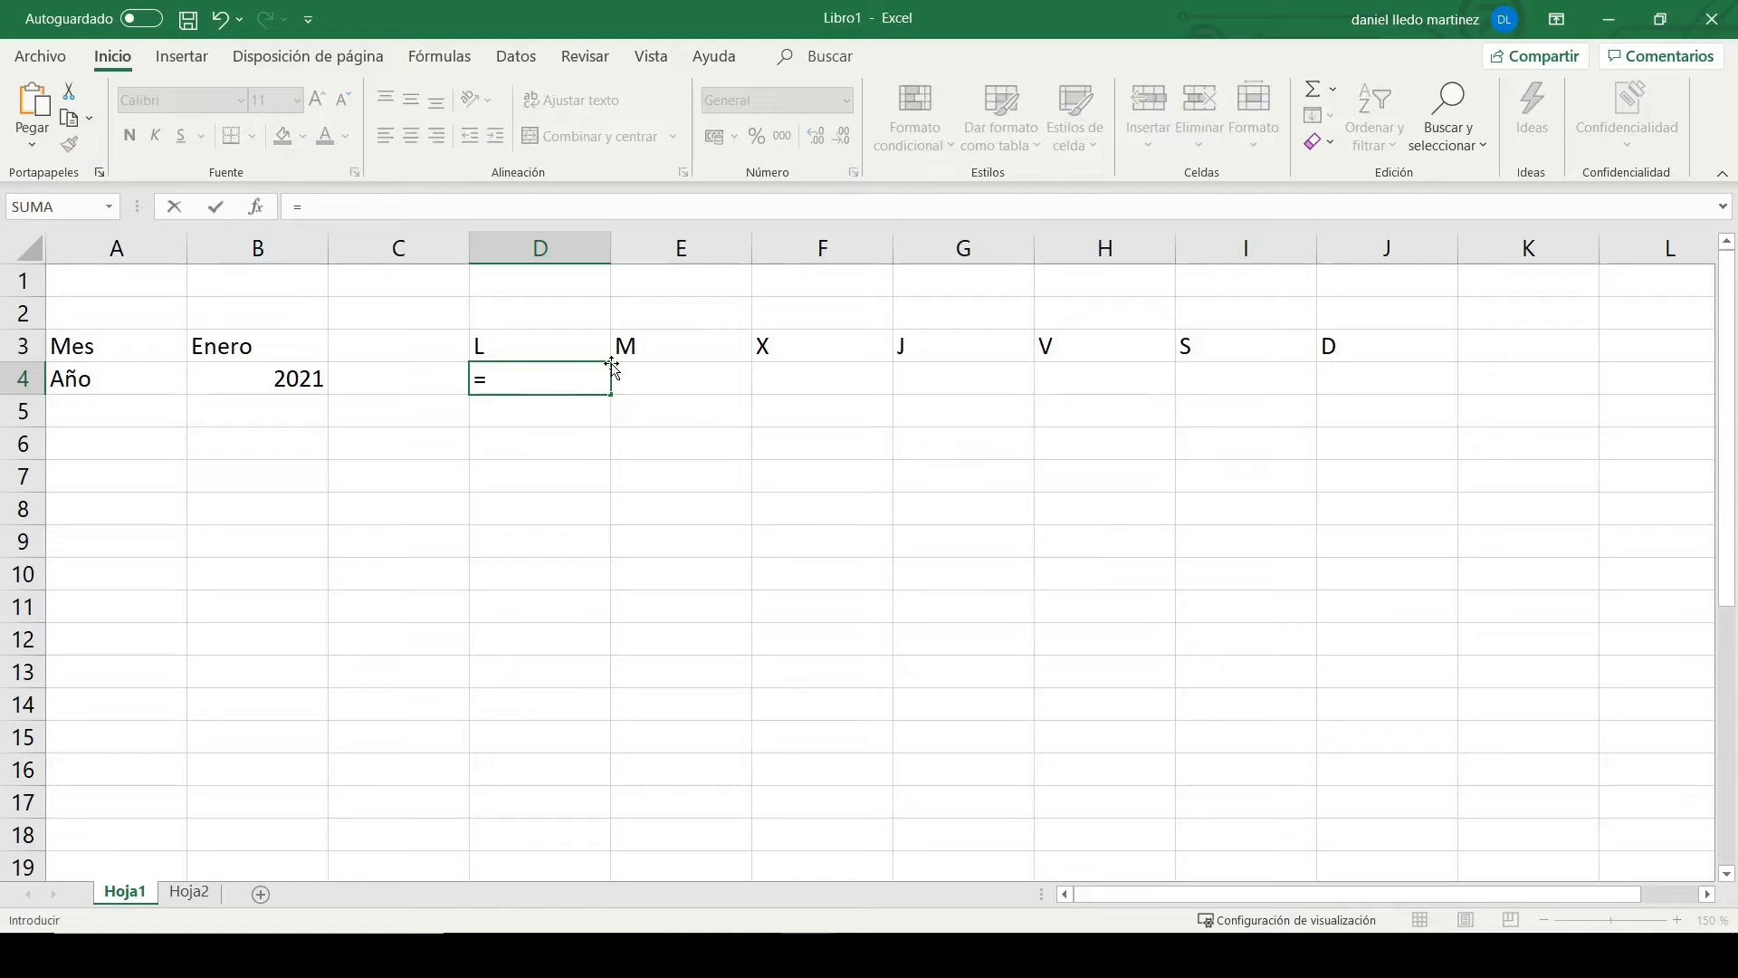
pyautogui.write('FE')
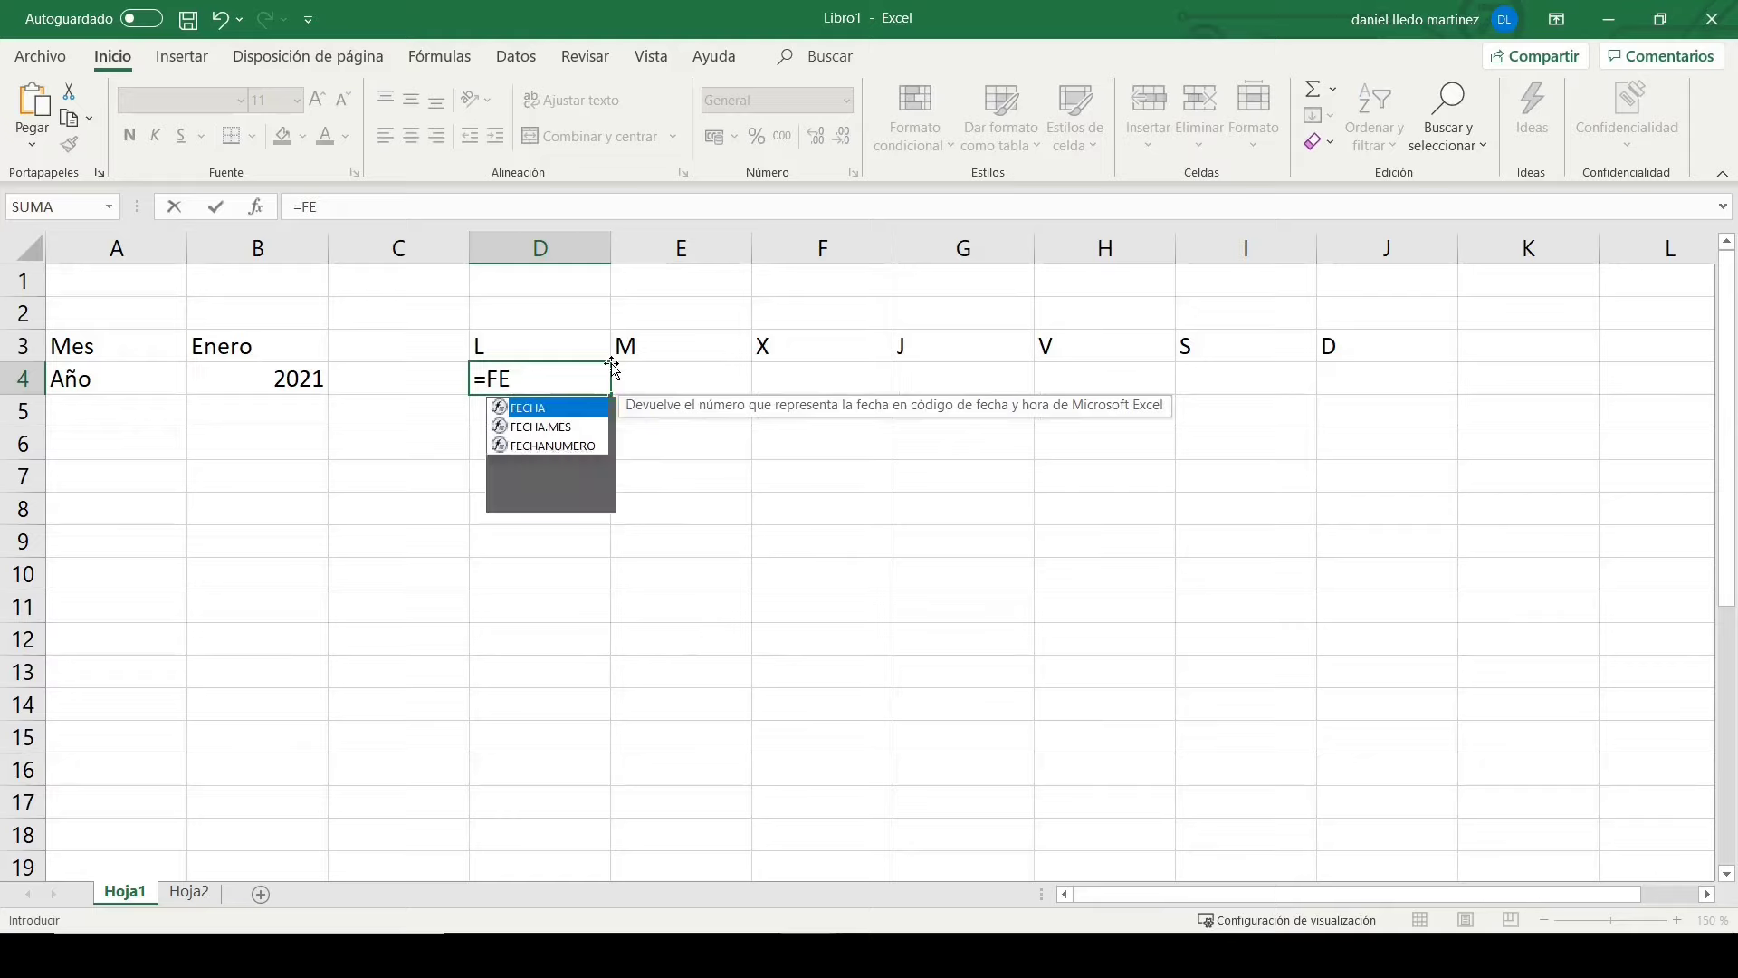
pyautogui.write('CHANUMERO')
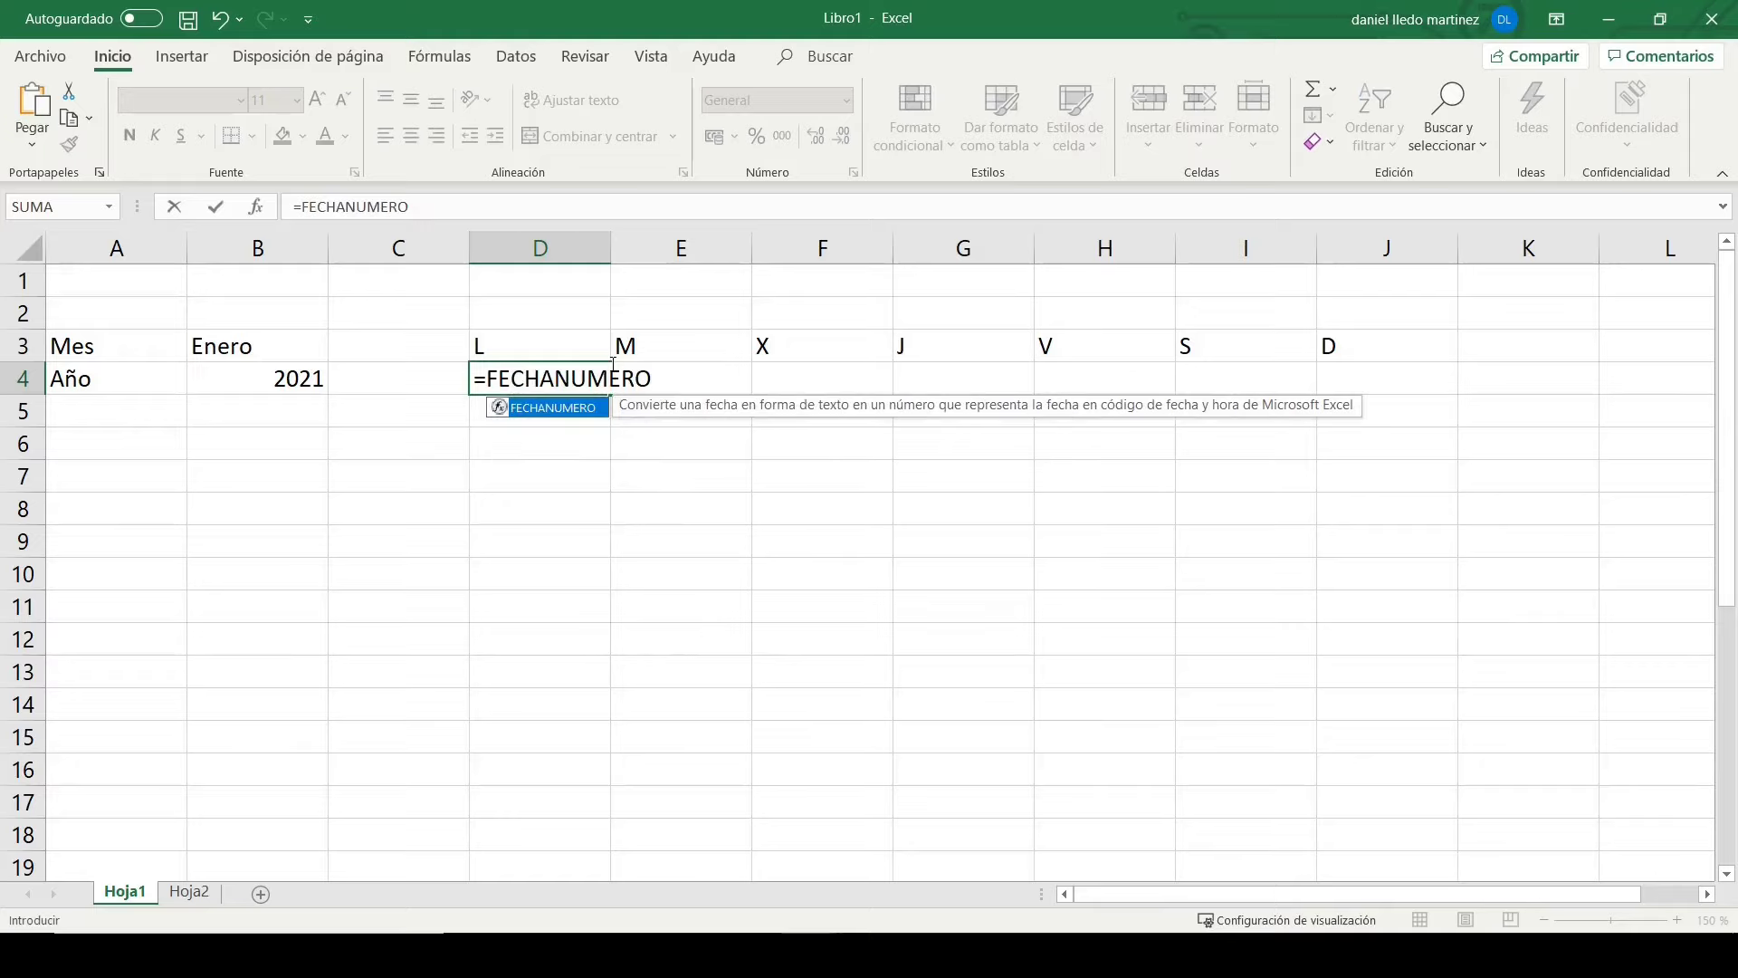
pyautogui.write('("')
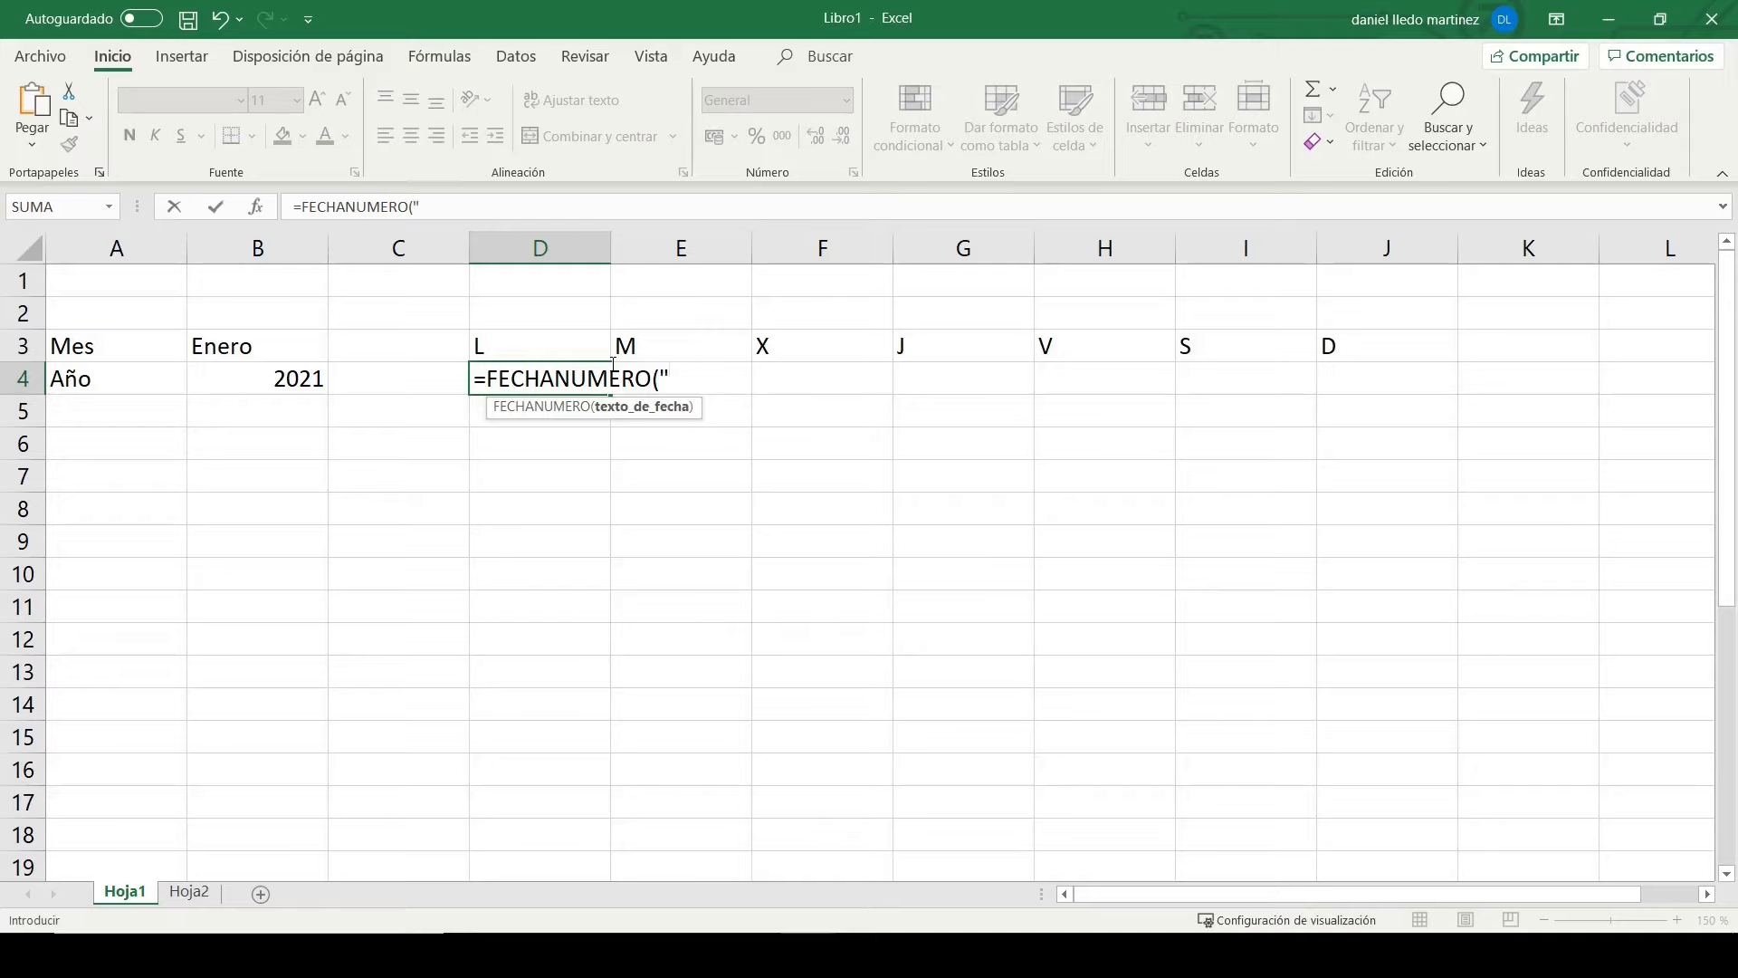
pyautogui.write('0')
pyautogui.write('1/"&')
pyautogui.click(287, 349)
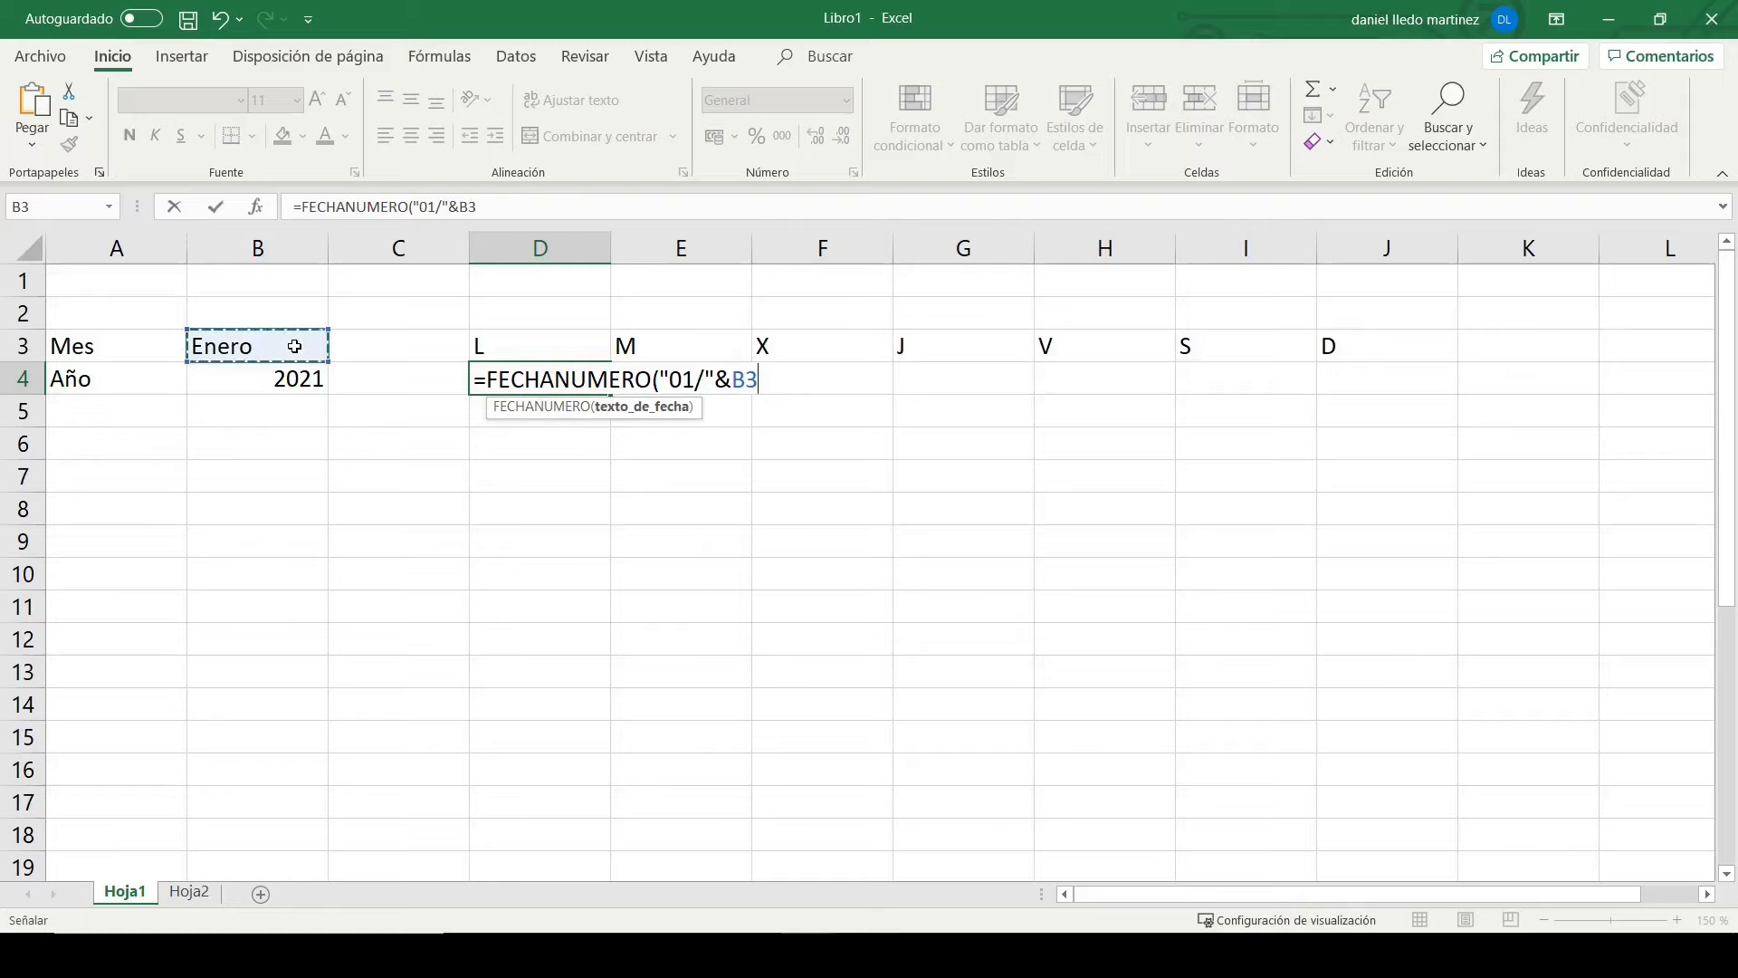
pyautogui.write('&')
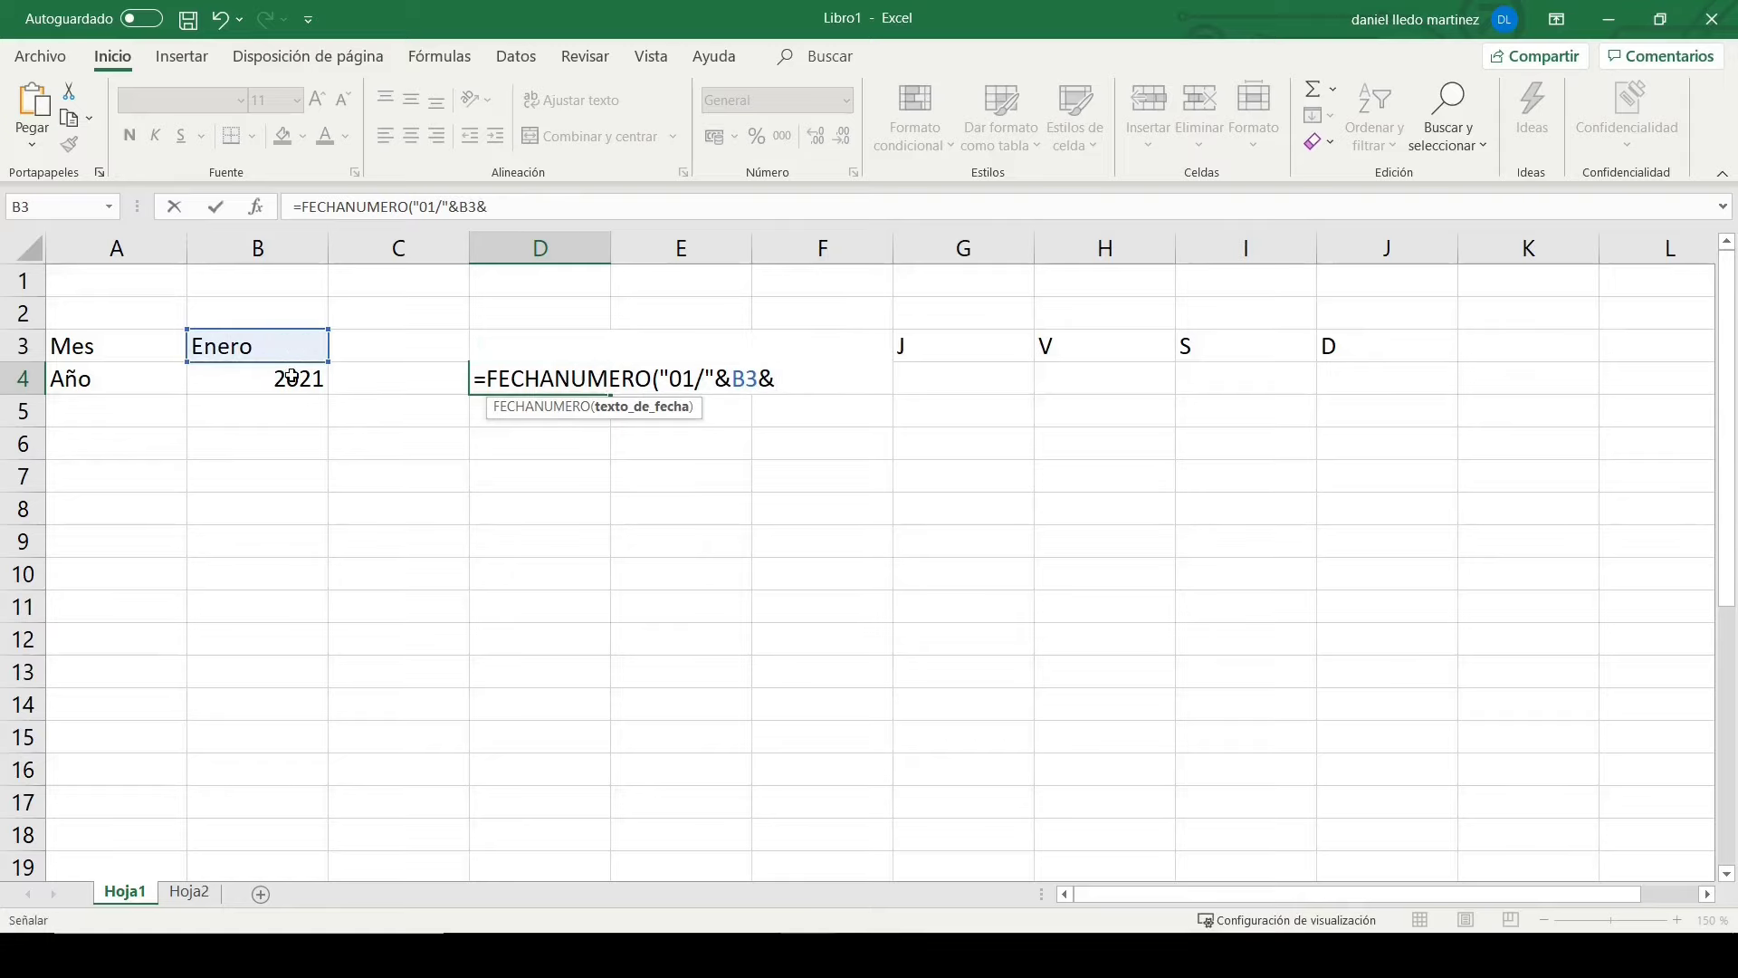
pyautogui.click(281, 381)
pyautogui.write(')')
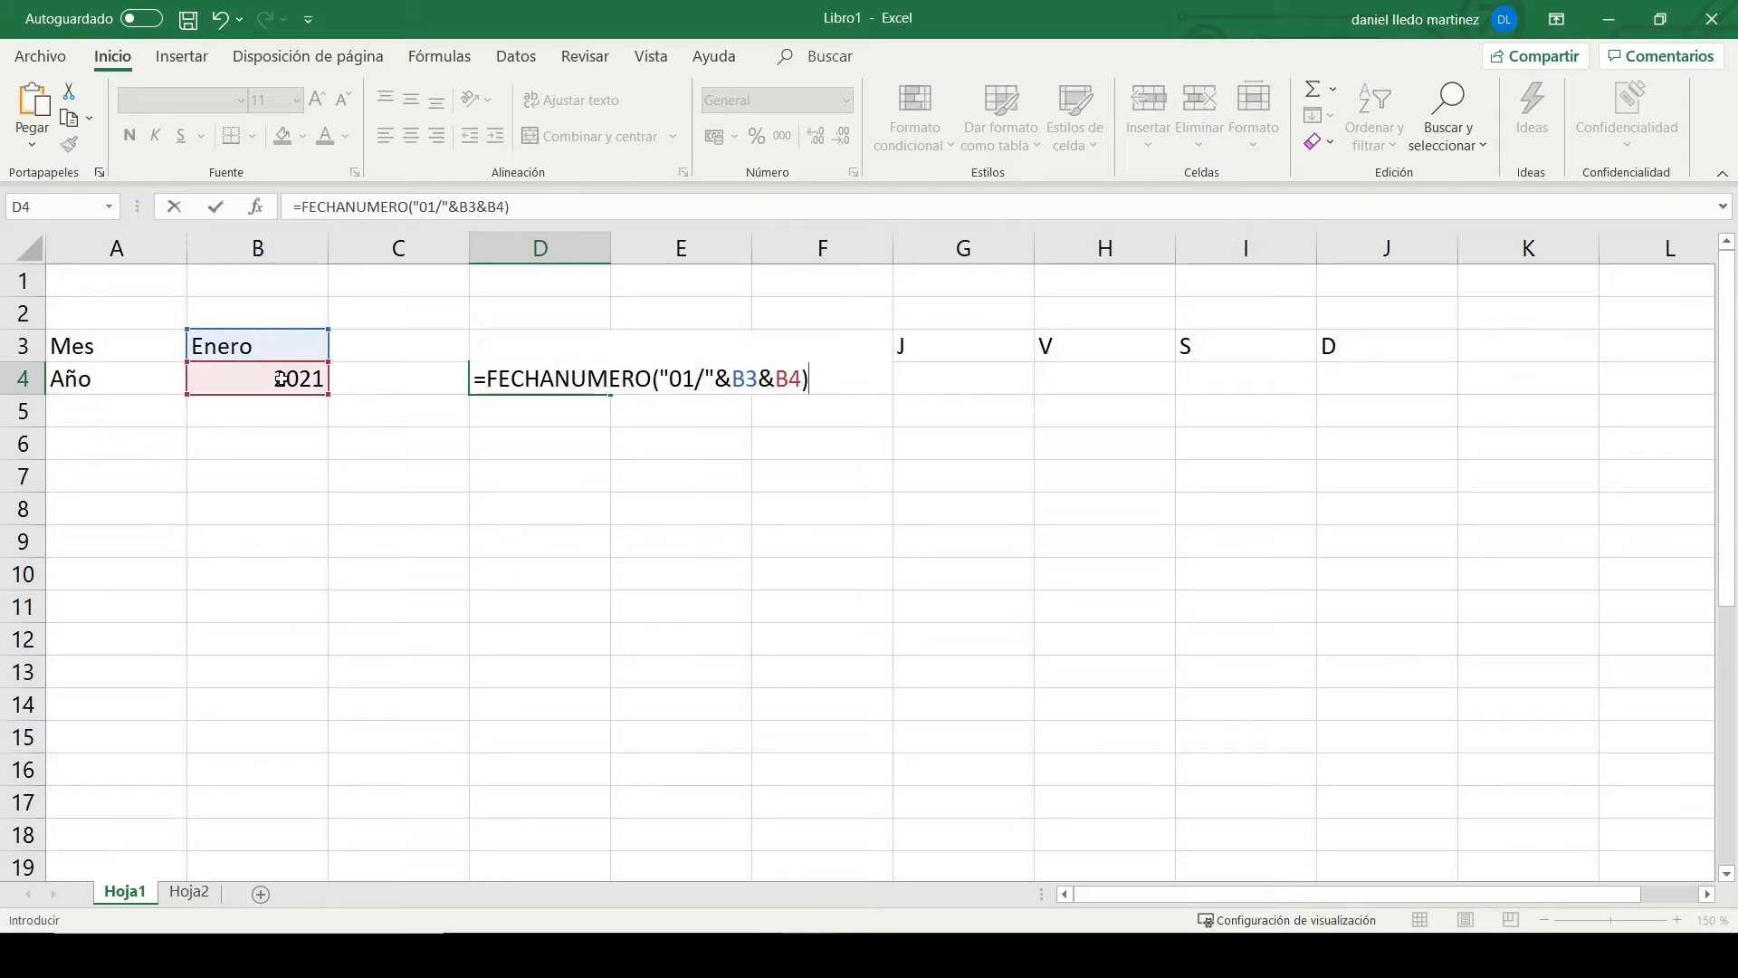
pyautogui.press('Return')
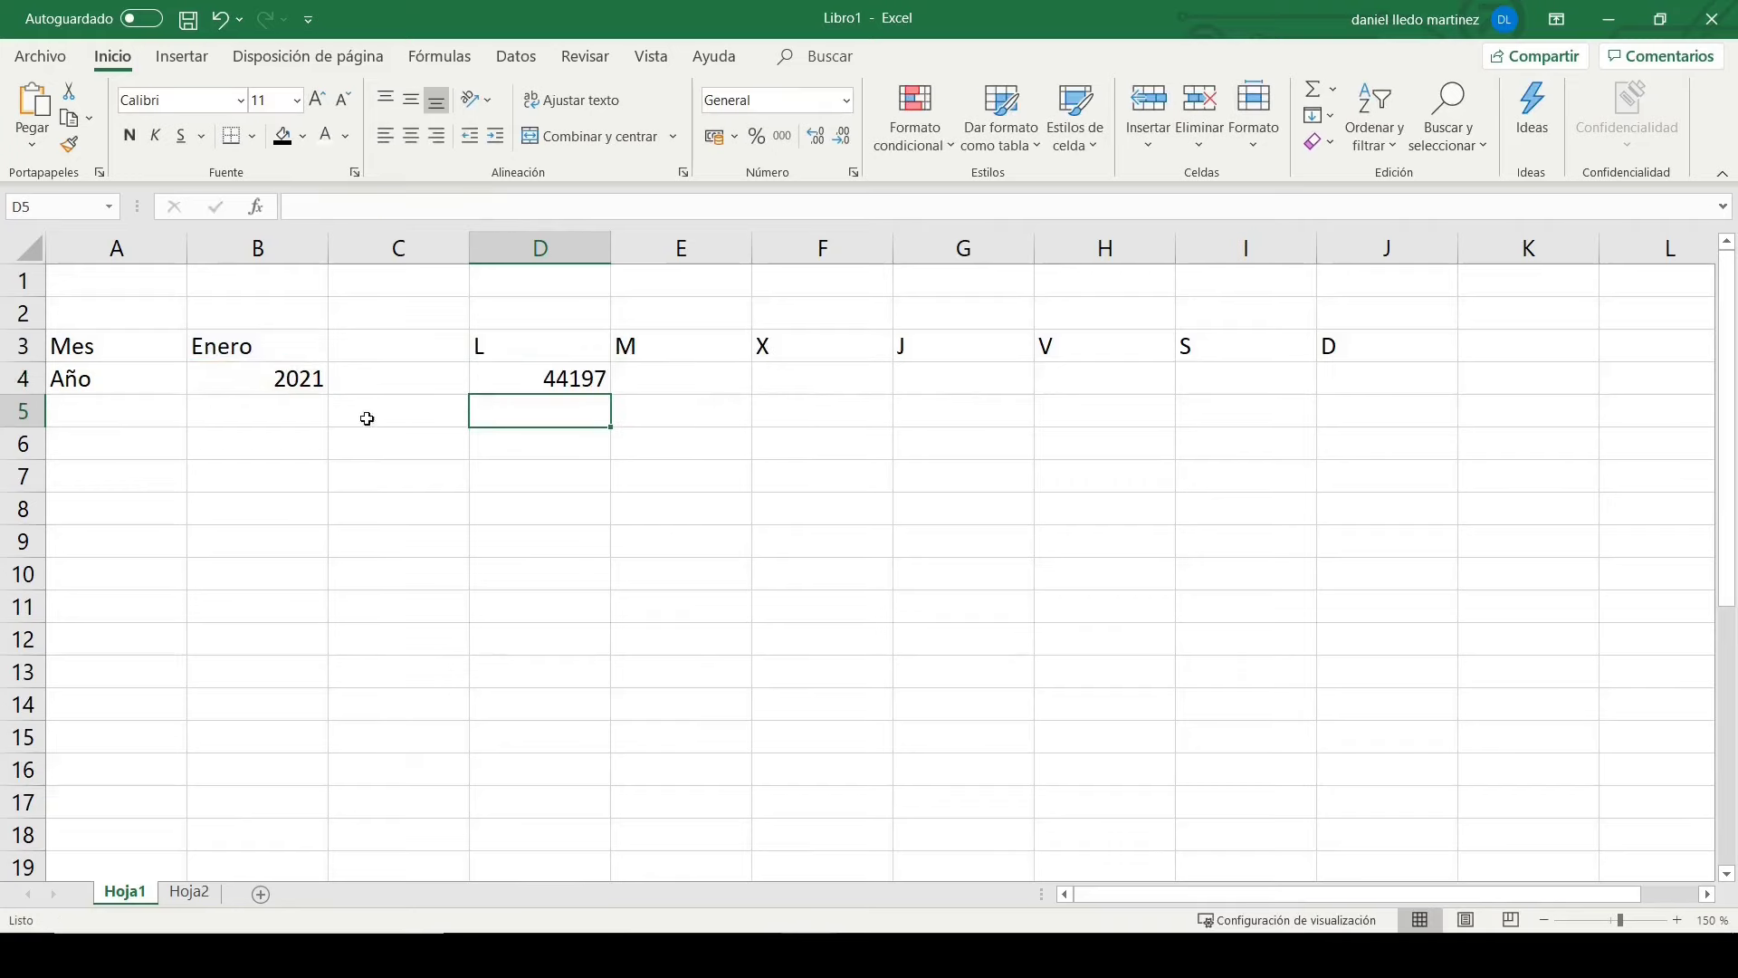
# Step: Give D4 the custom date format DDD-DD-MMM-AA so it shows vi-01-ene-21
pyautogui.click(532, 379)
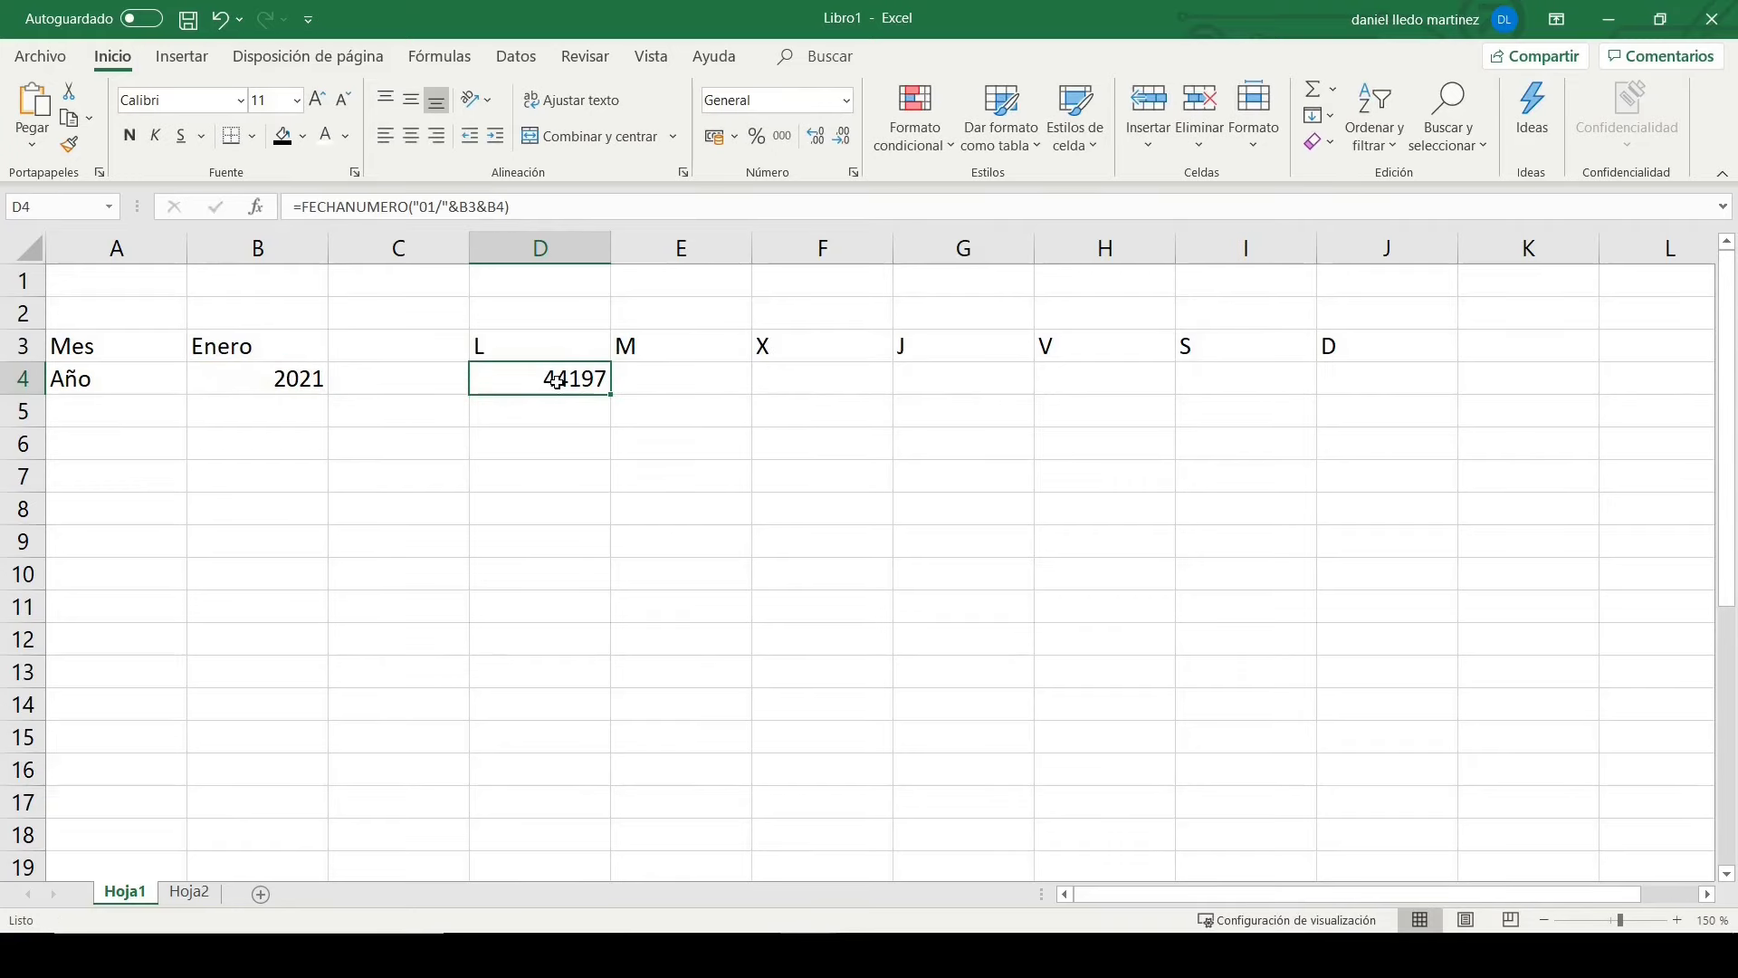
pyautogui.rightClick(562, 389)
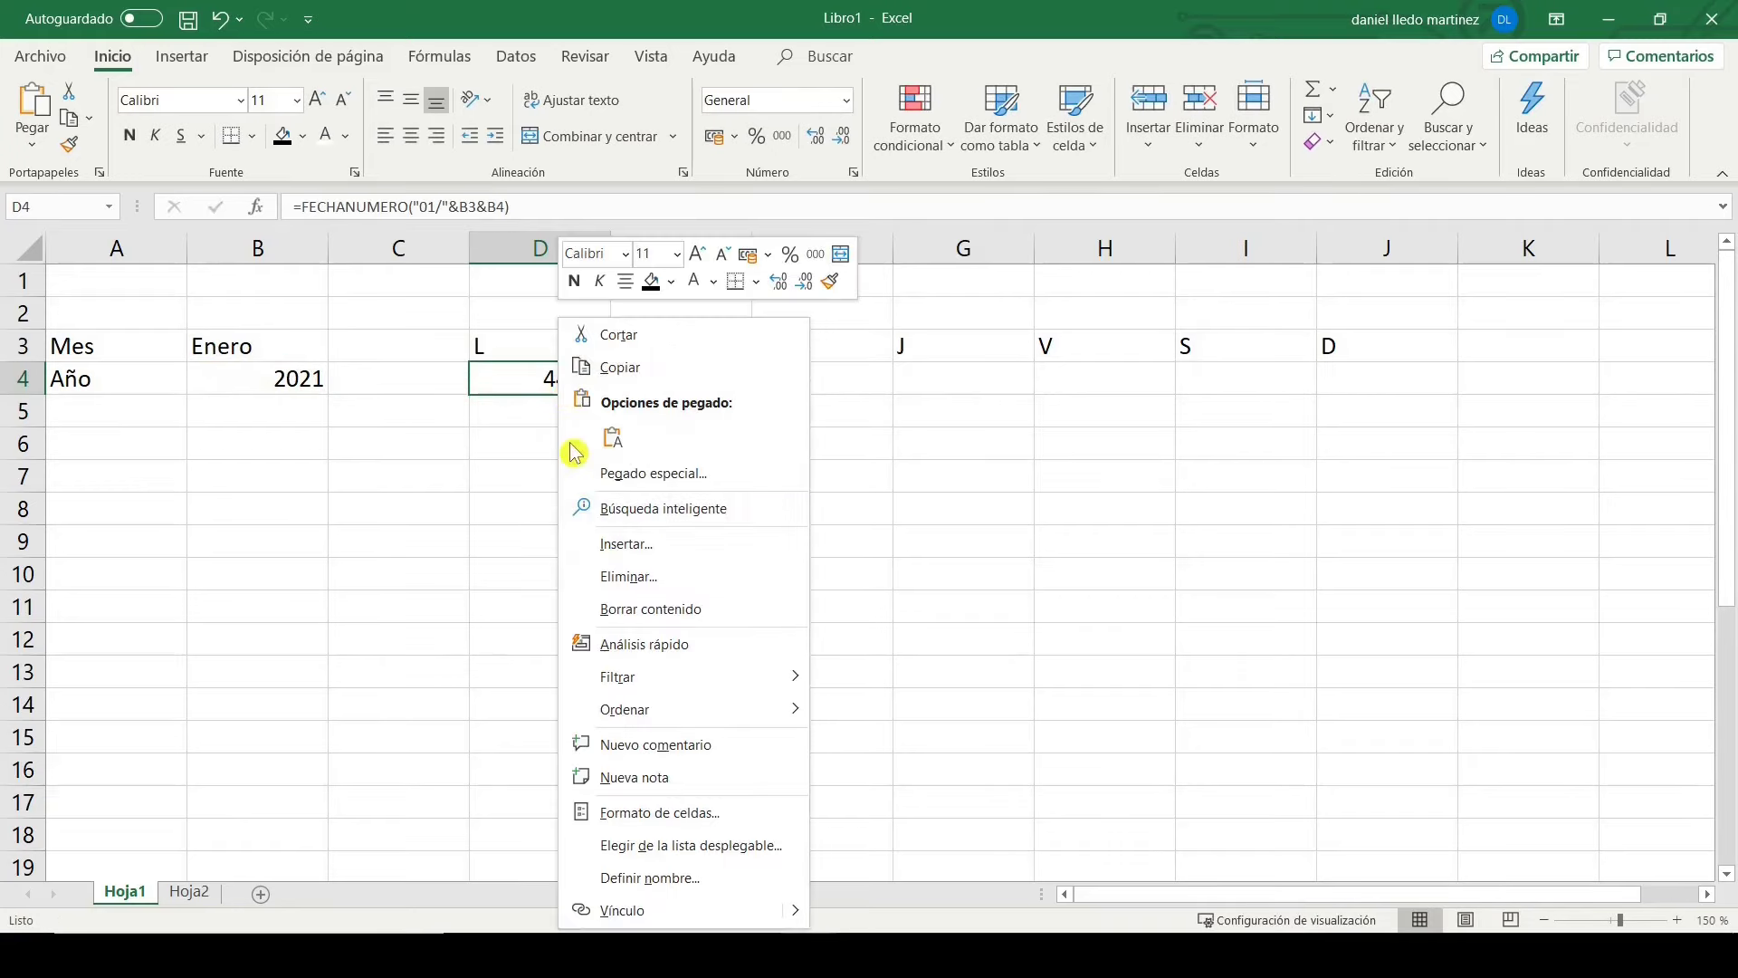
pyautogui.click(704, 815)
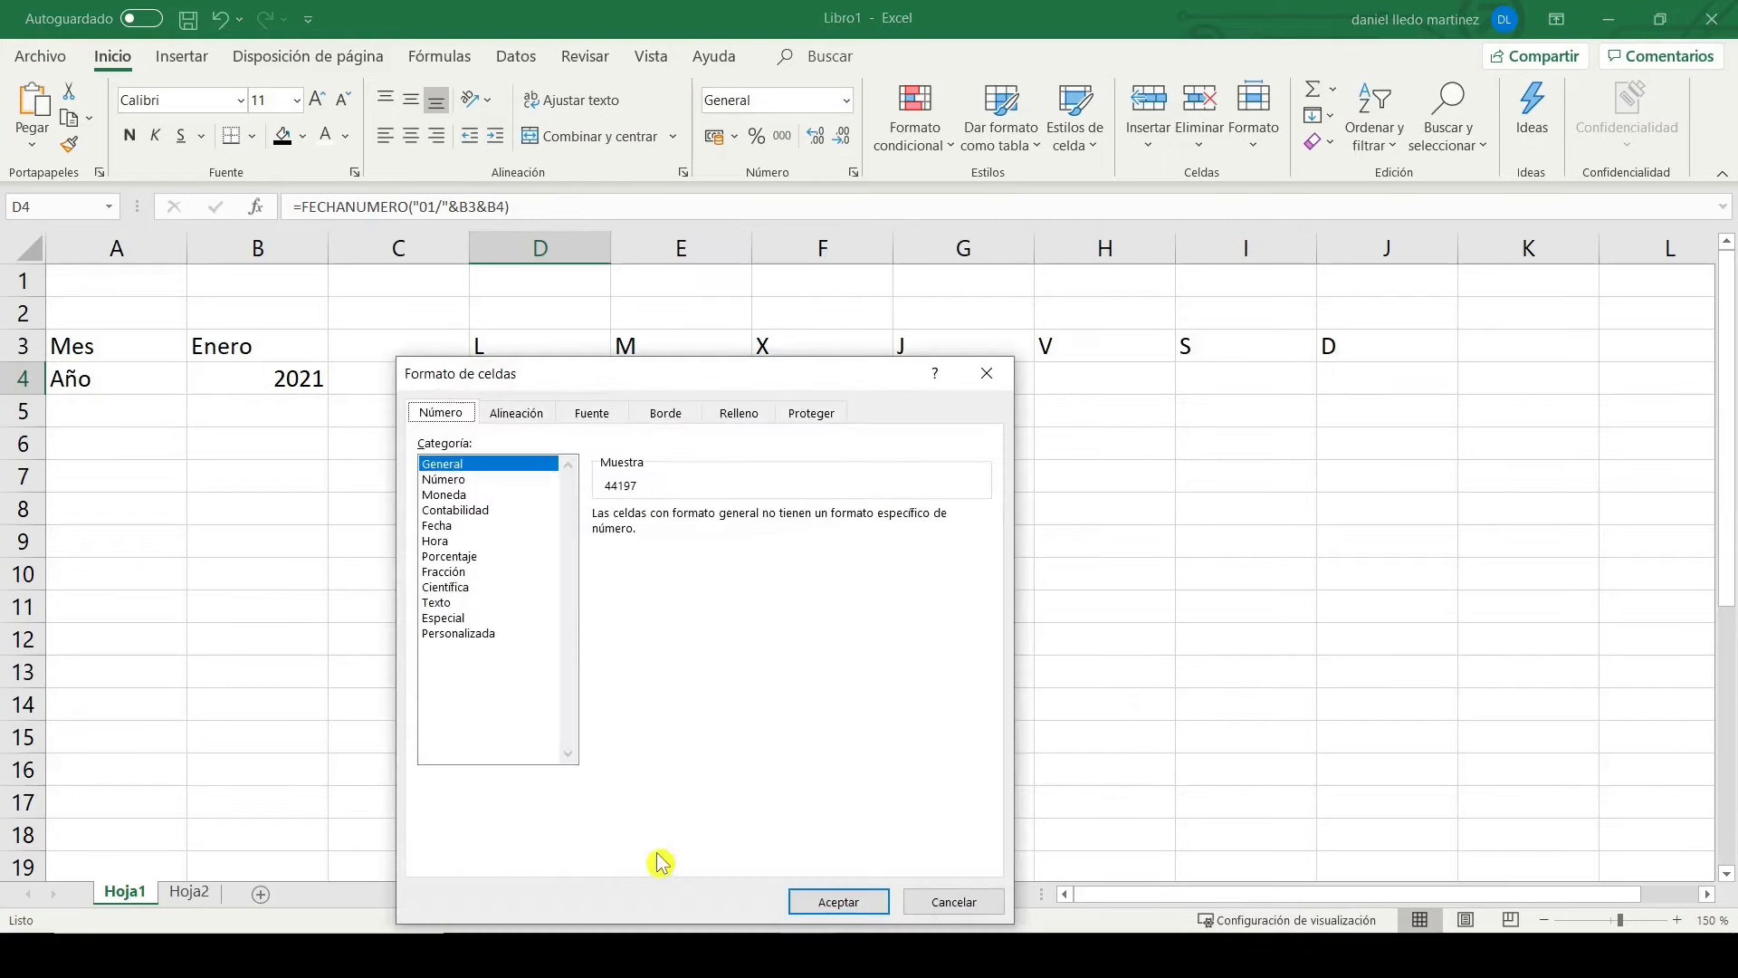
pyautogui.click(453, 634)
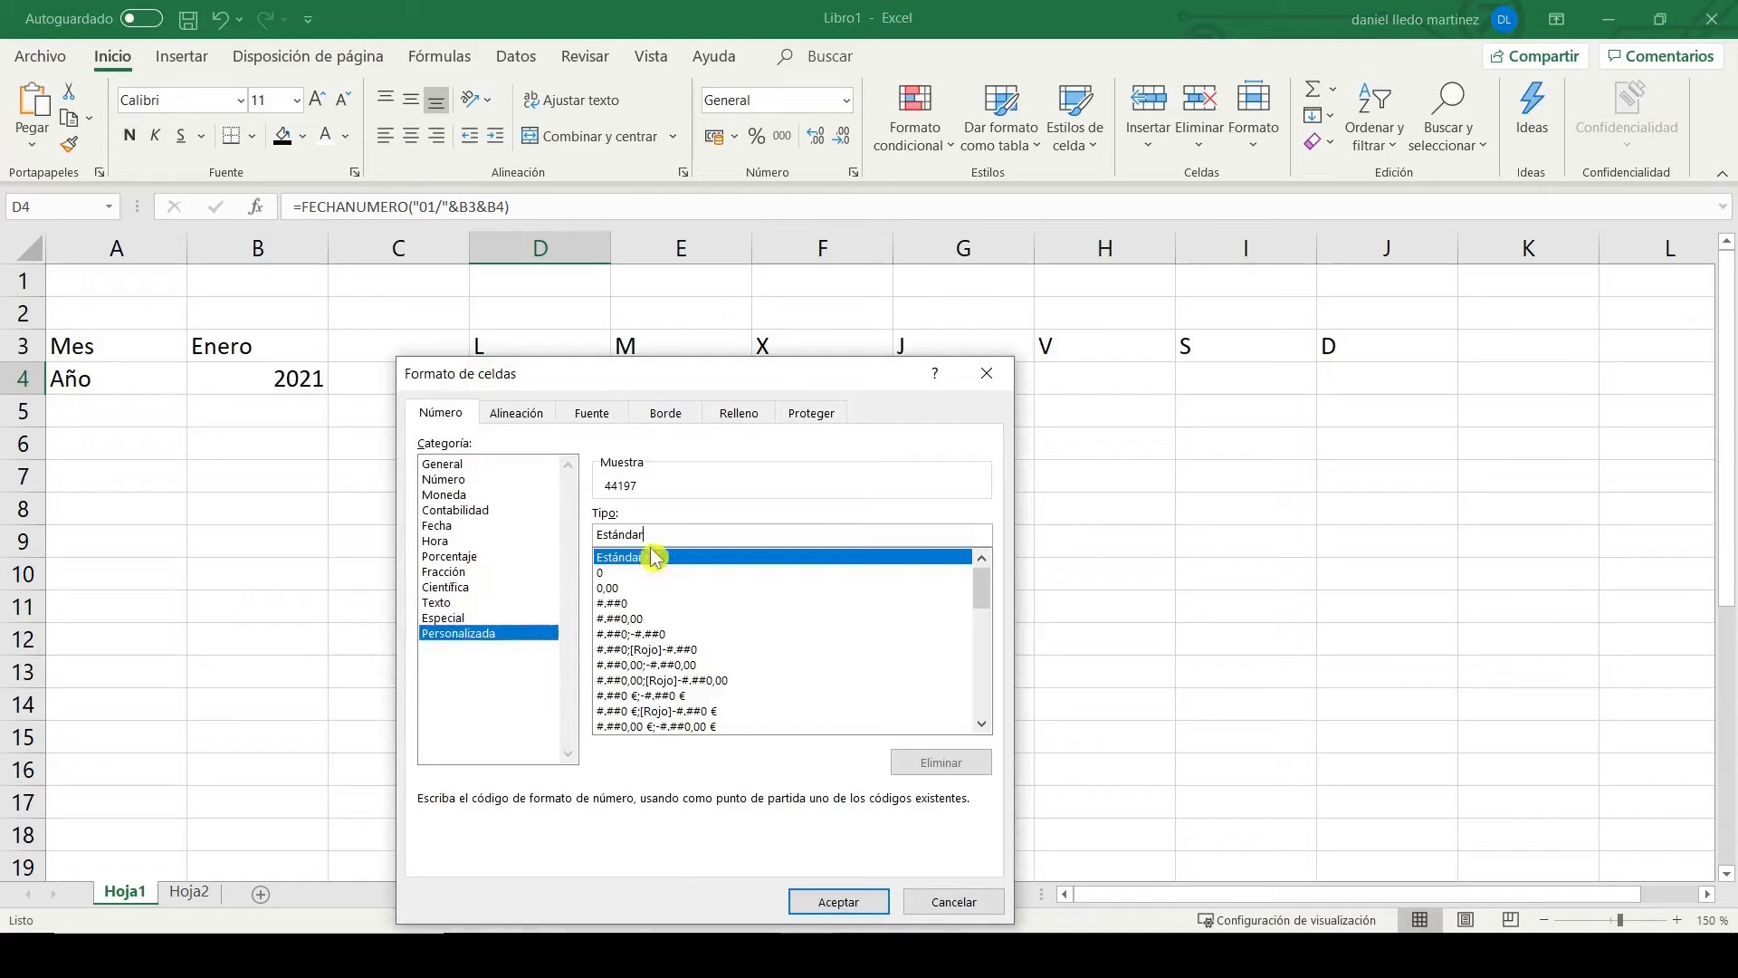
pyautogui.moveTo(674, 534); pyautogui.dragTo(566, 536)
pyautogui.press('BackSpace')
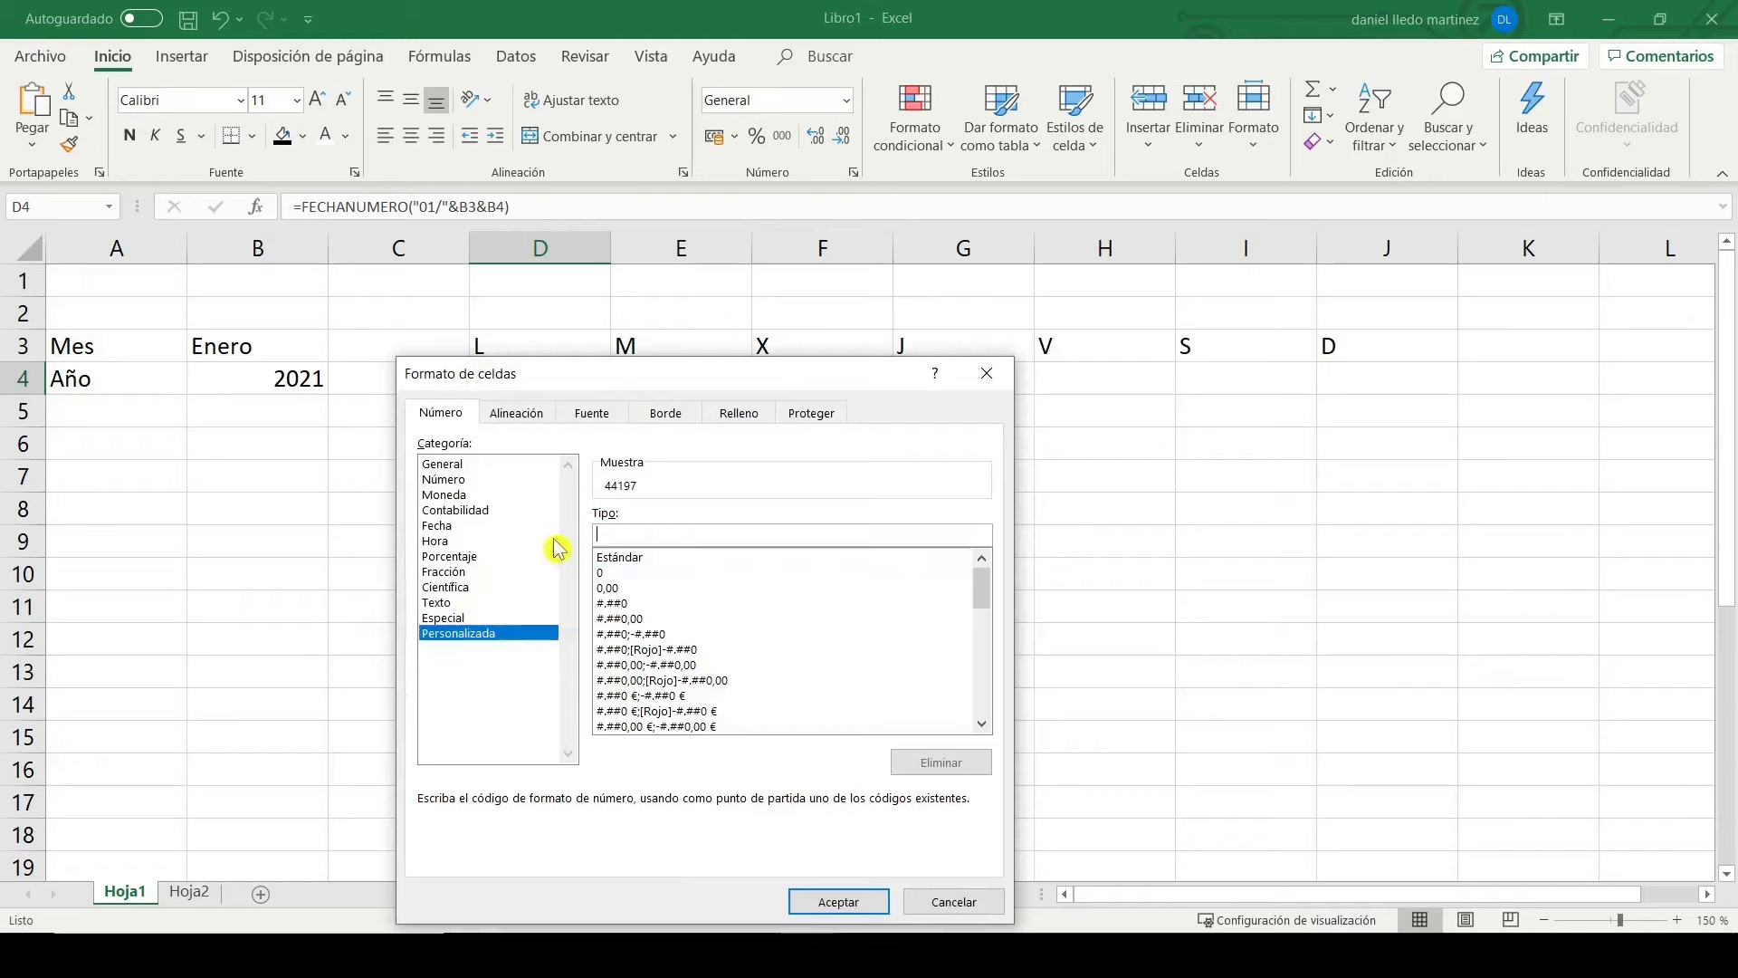
pyautogui.write('DDD-DD-')
pyautogui.write('MMM-AA')
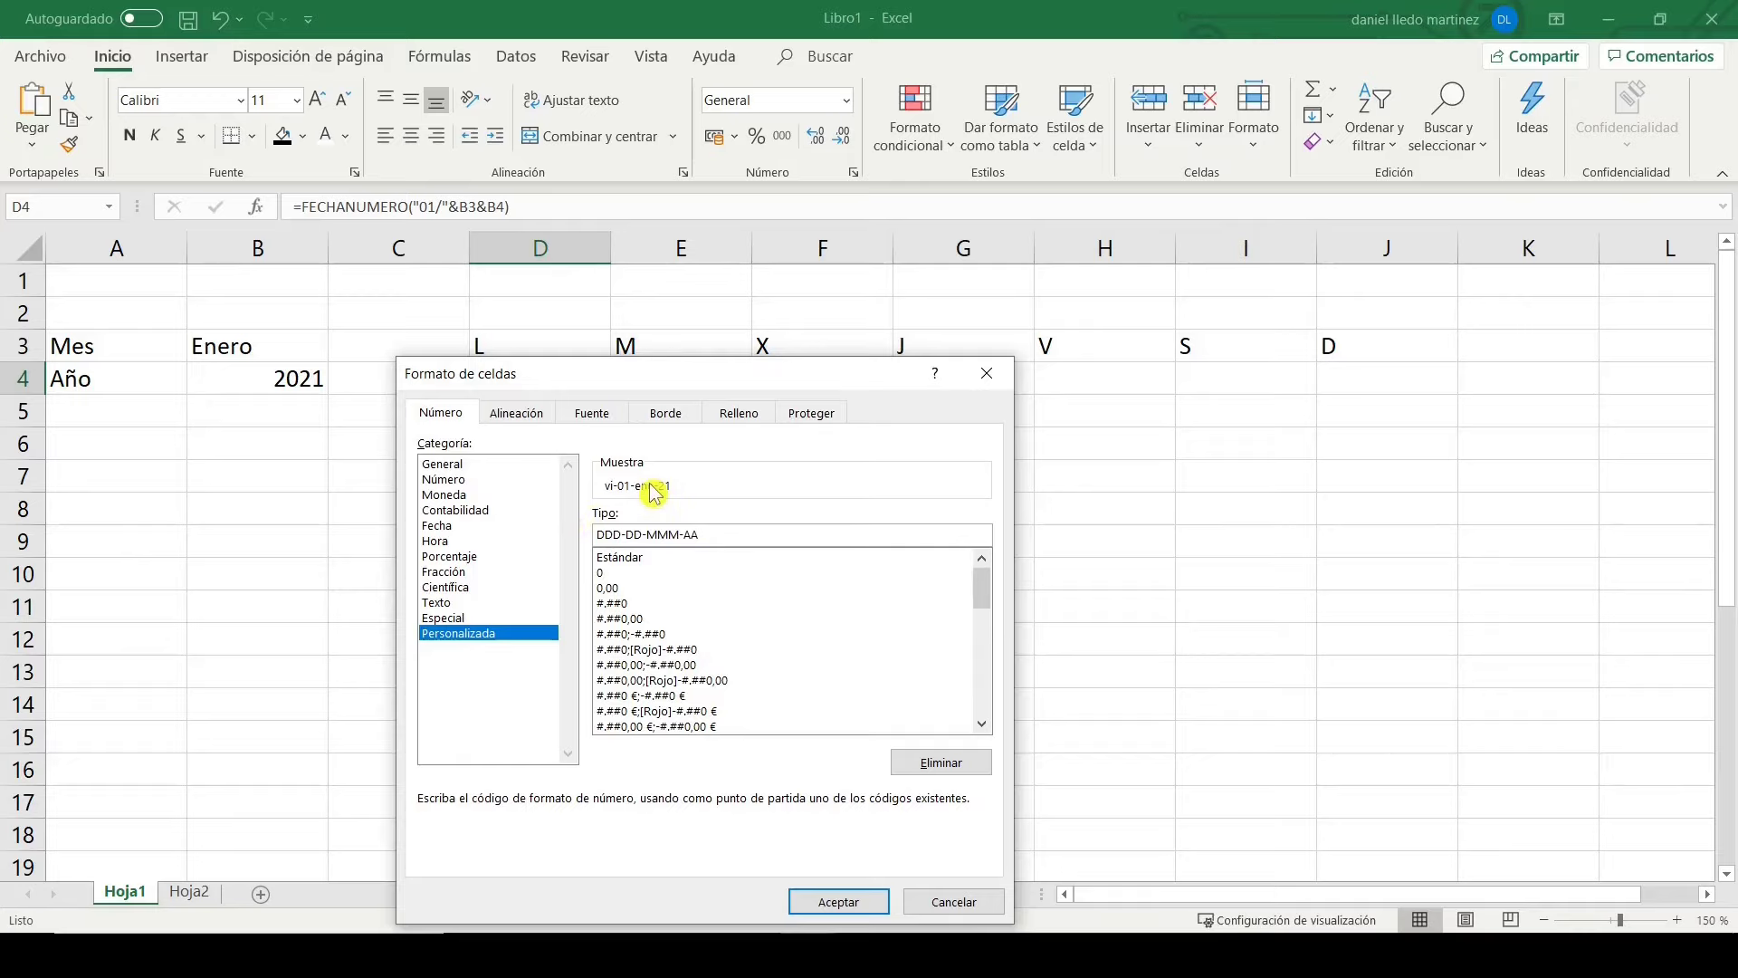
pyautogui.click(838, 902)
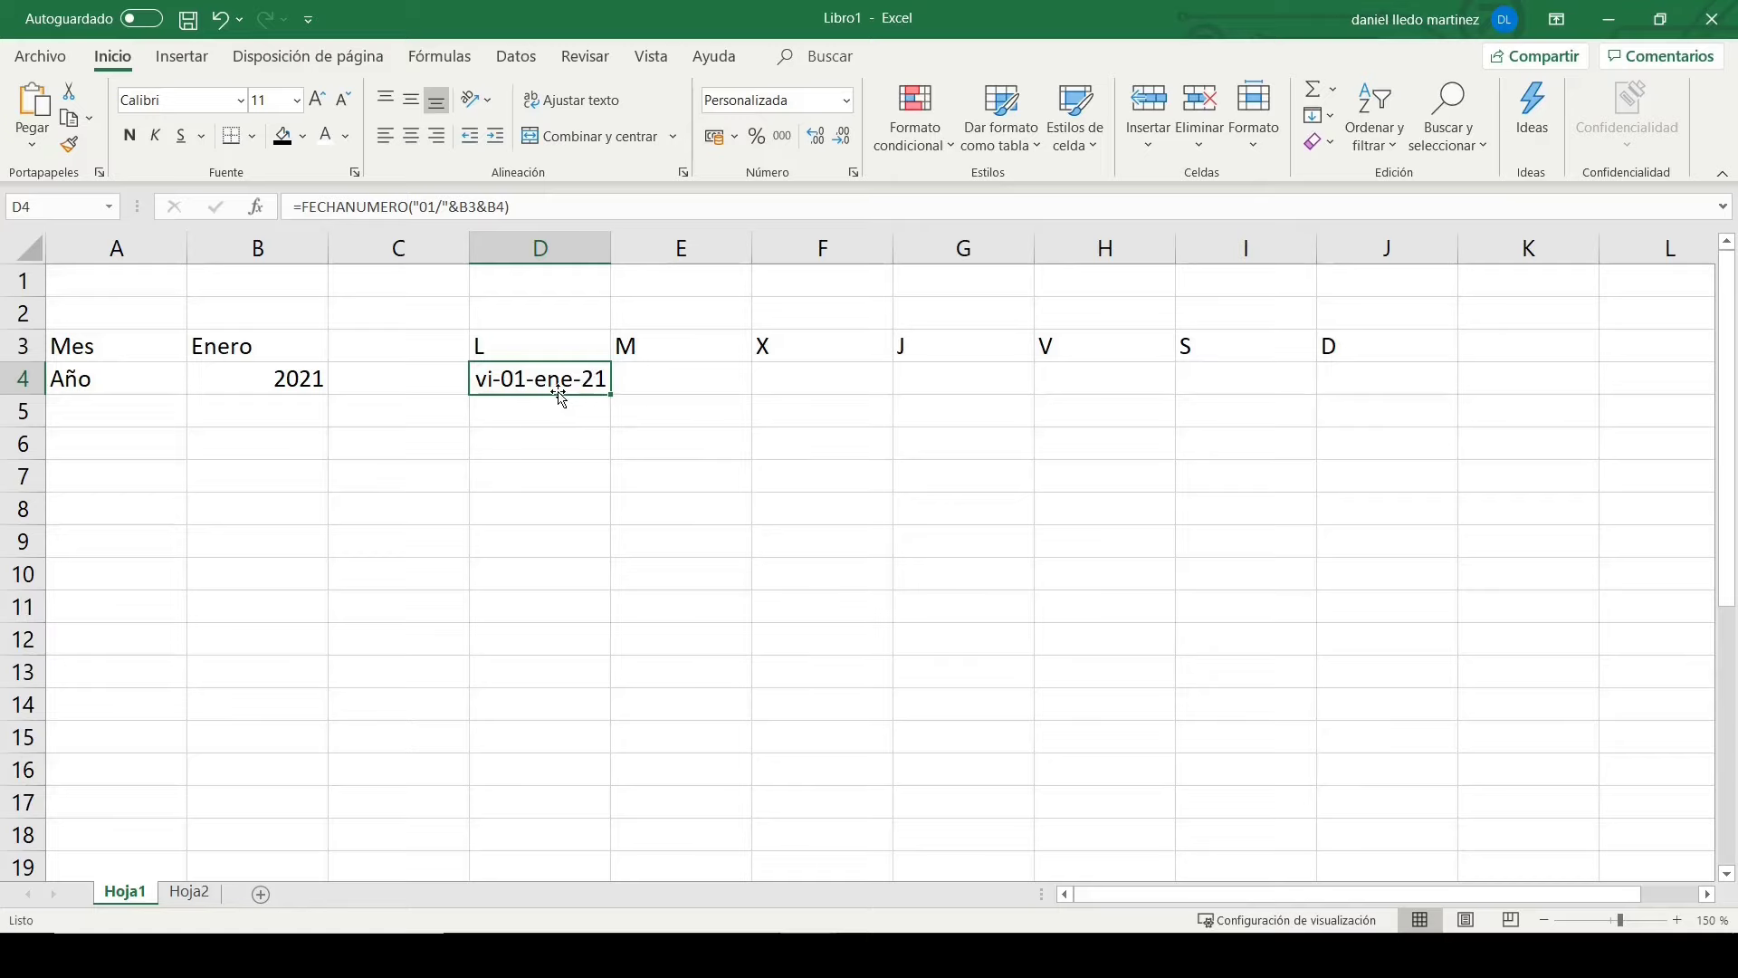
pyautogui.click(537, 347)
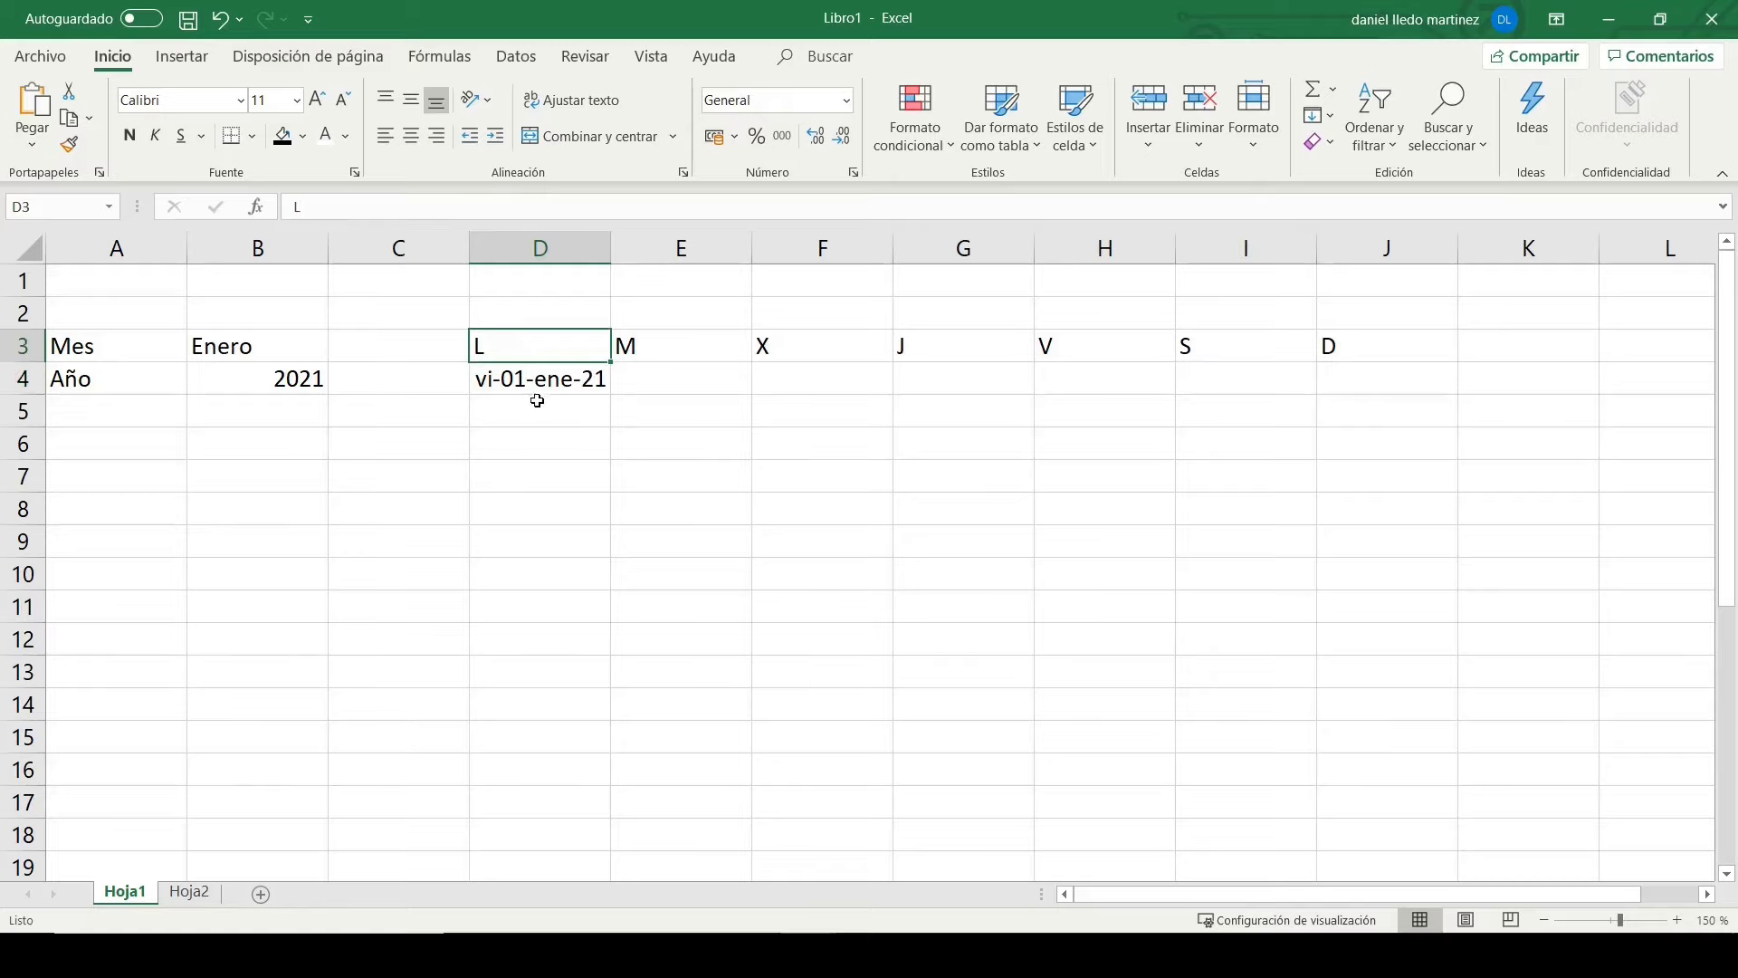
# Step: Append -DIASEM(FECHANUMERO("01/"&B3&B4);3) to D4's formula so it shows lu-28-dic-20
pyautogui.click(534, 387)
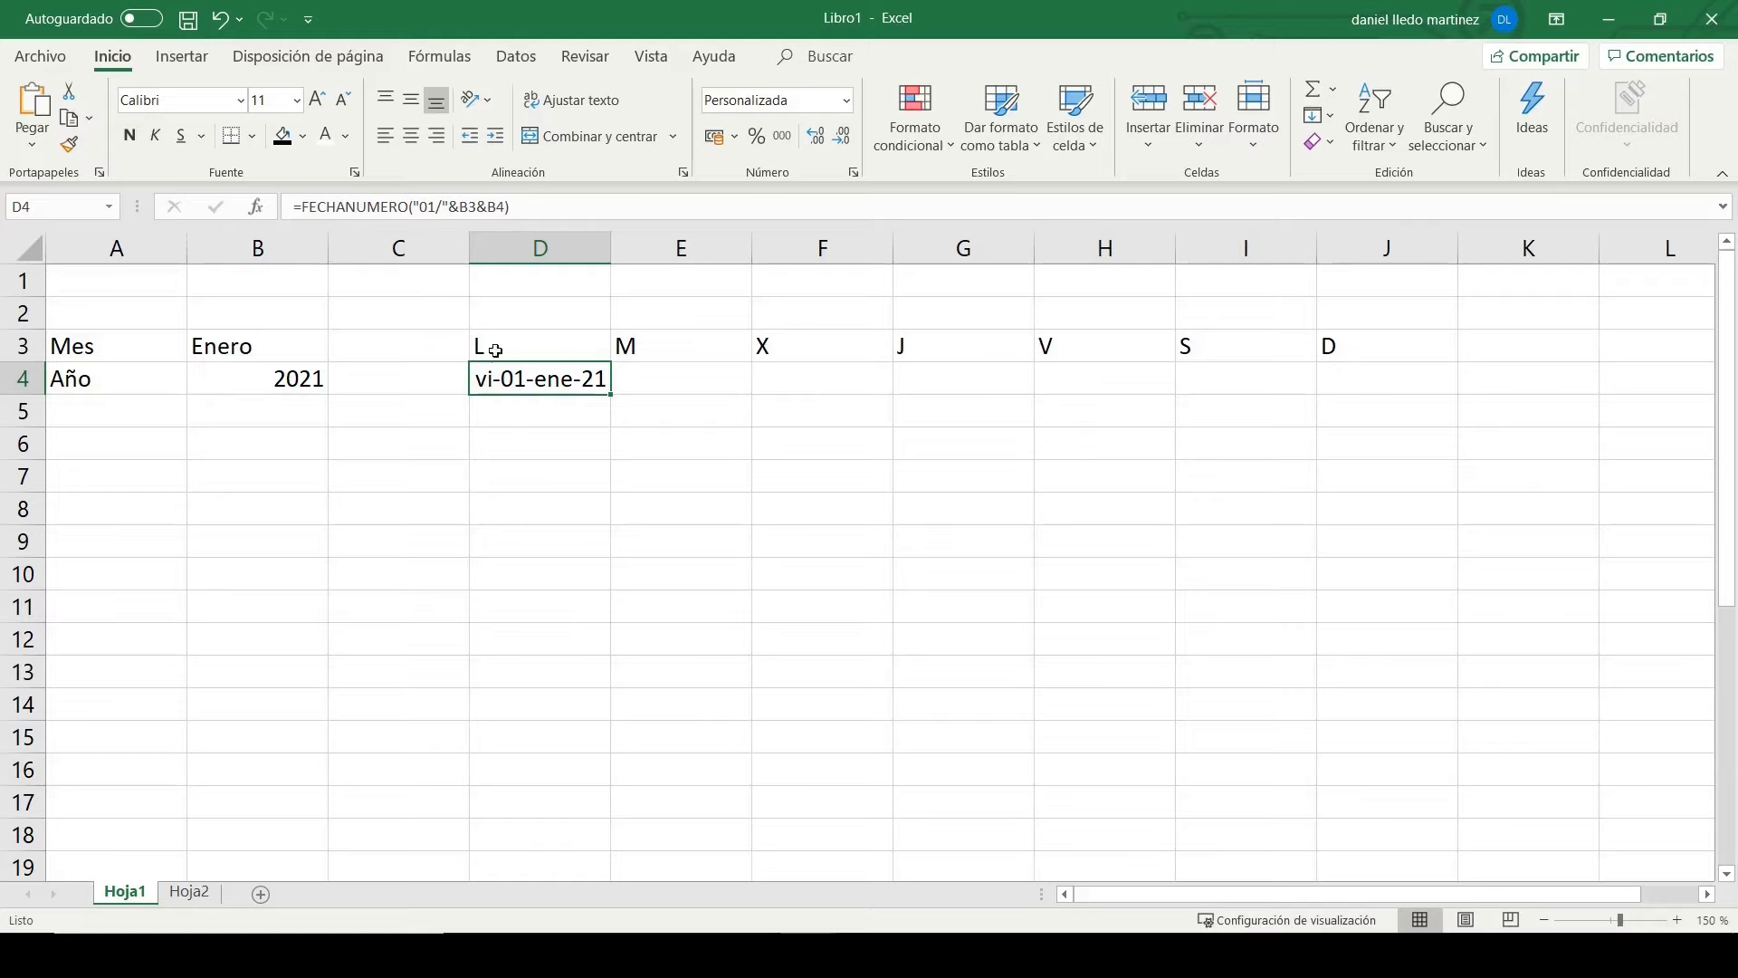
pyautogui.click(568, 202)
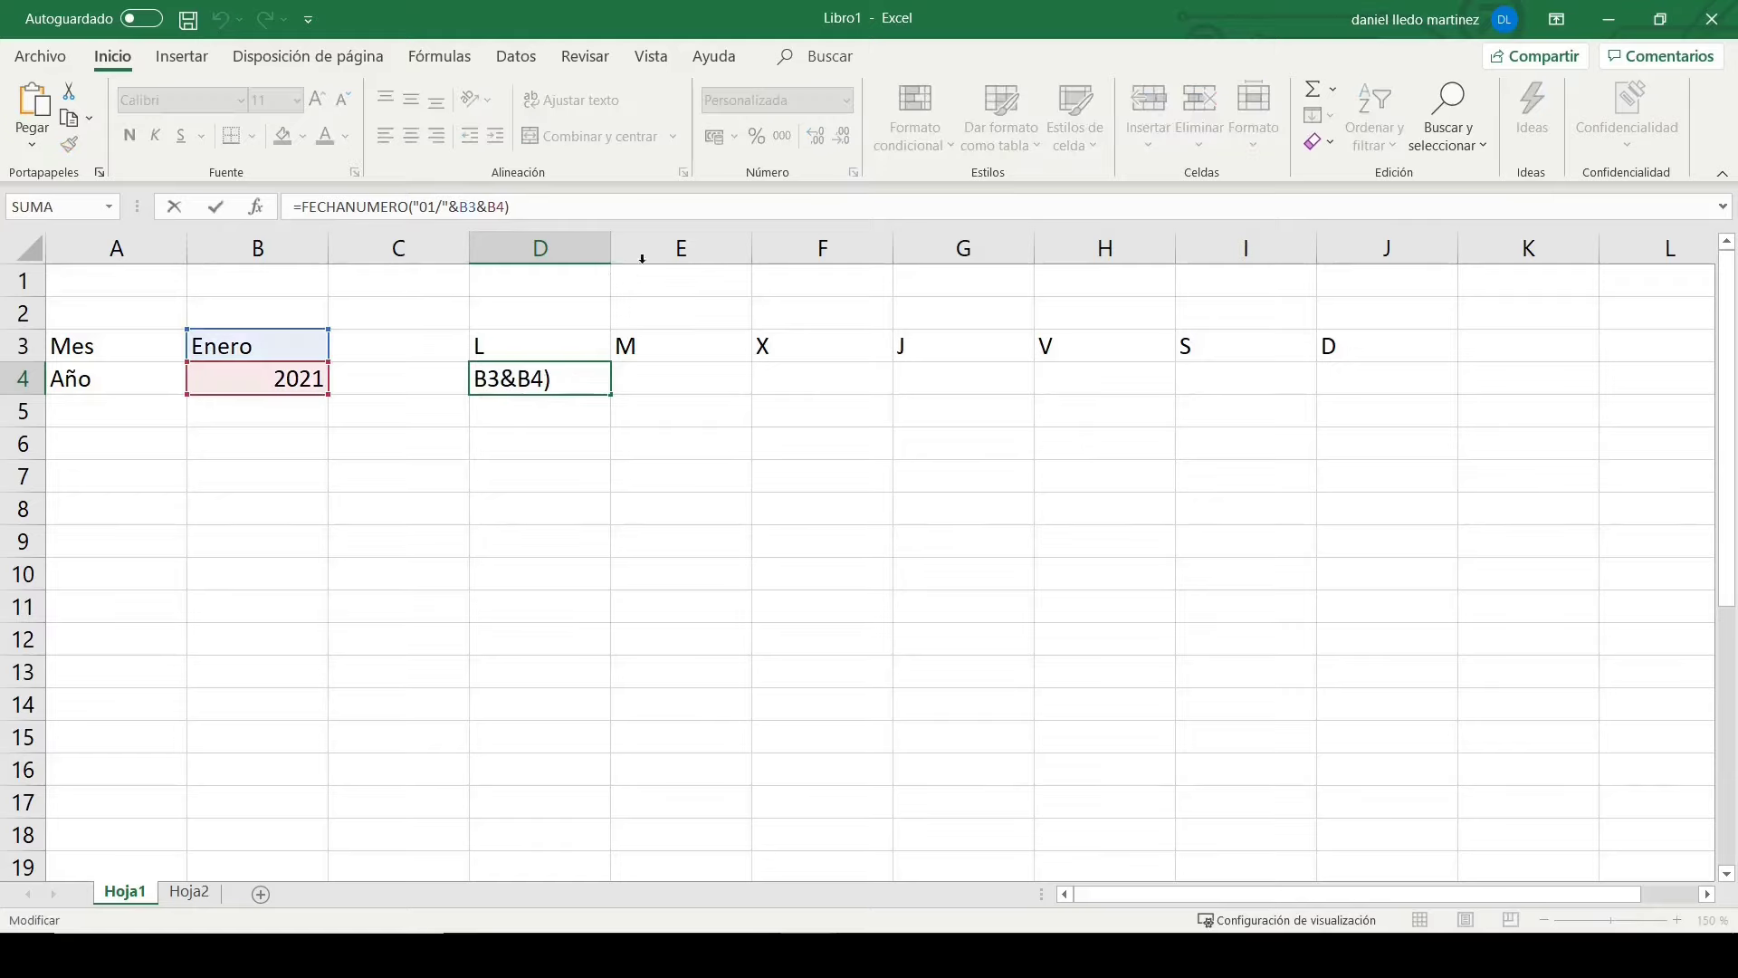
pyautogui.write('-')
pyautogui.write('D')
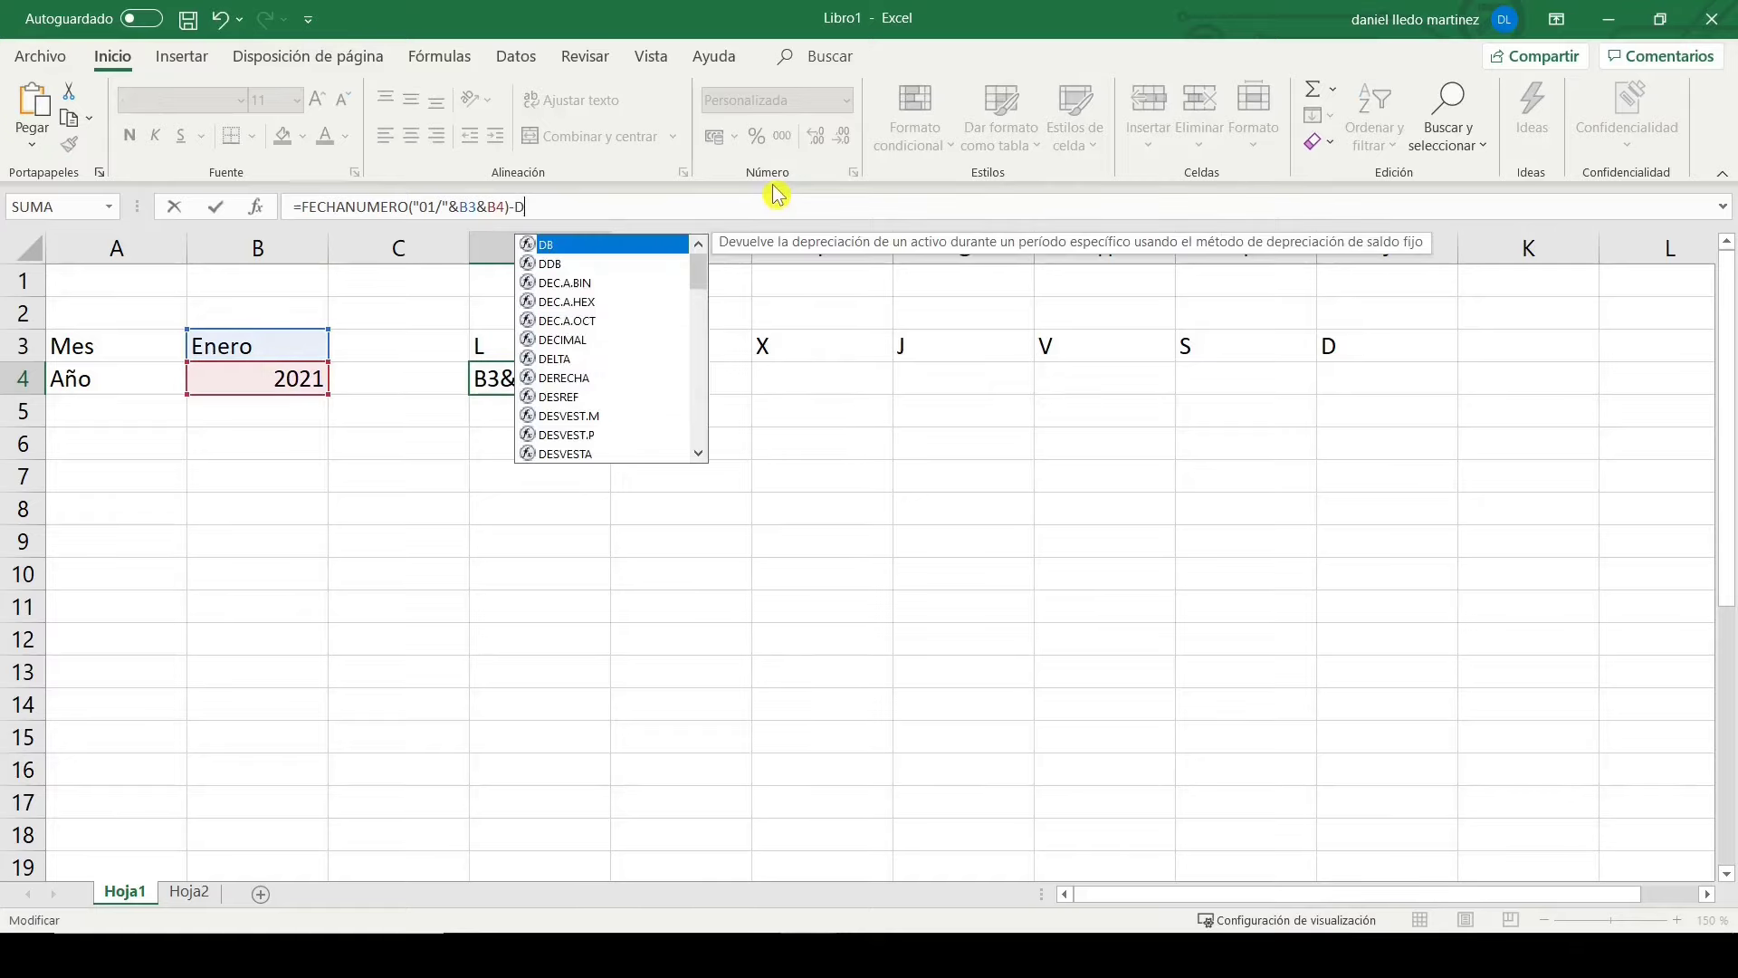
pyautogui.write('IASEM')
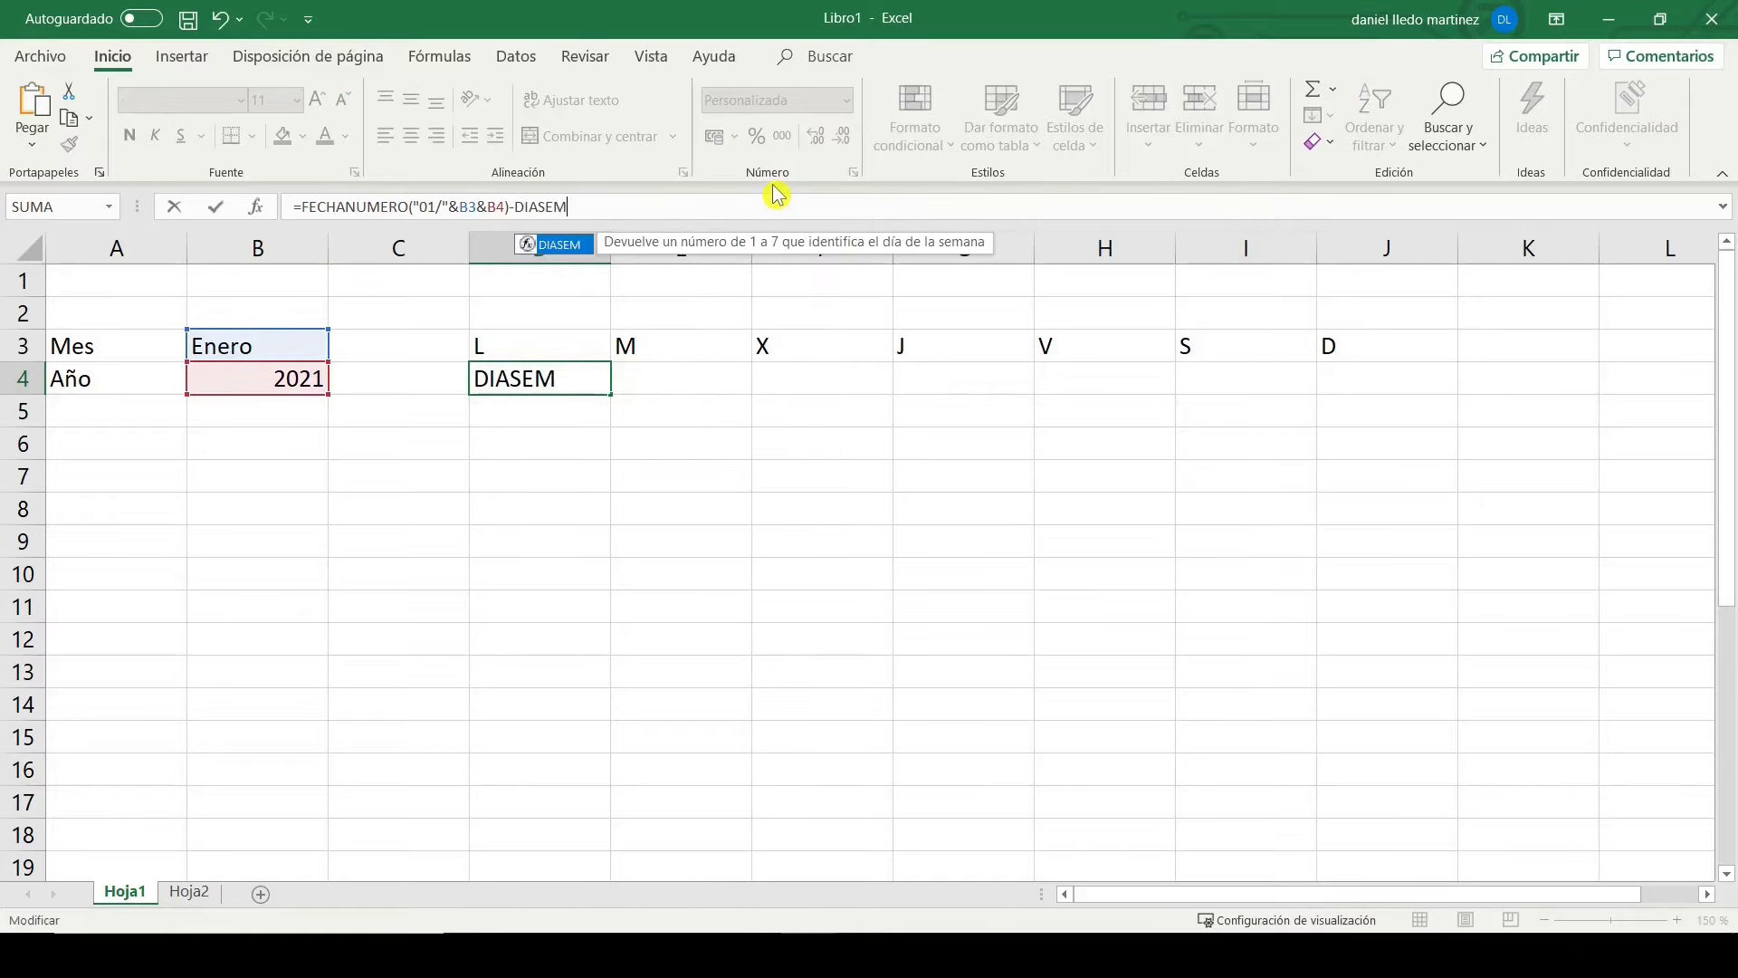
pyautogui.write('(')
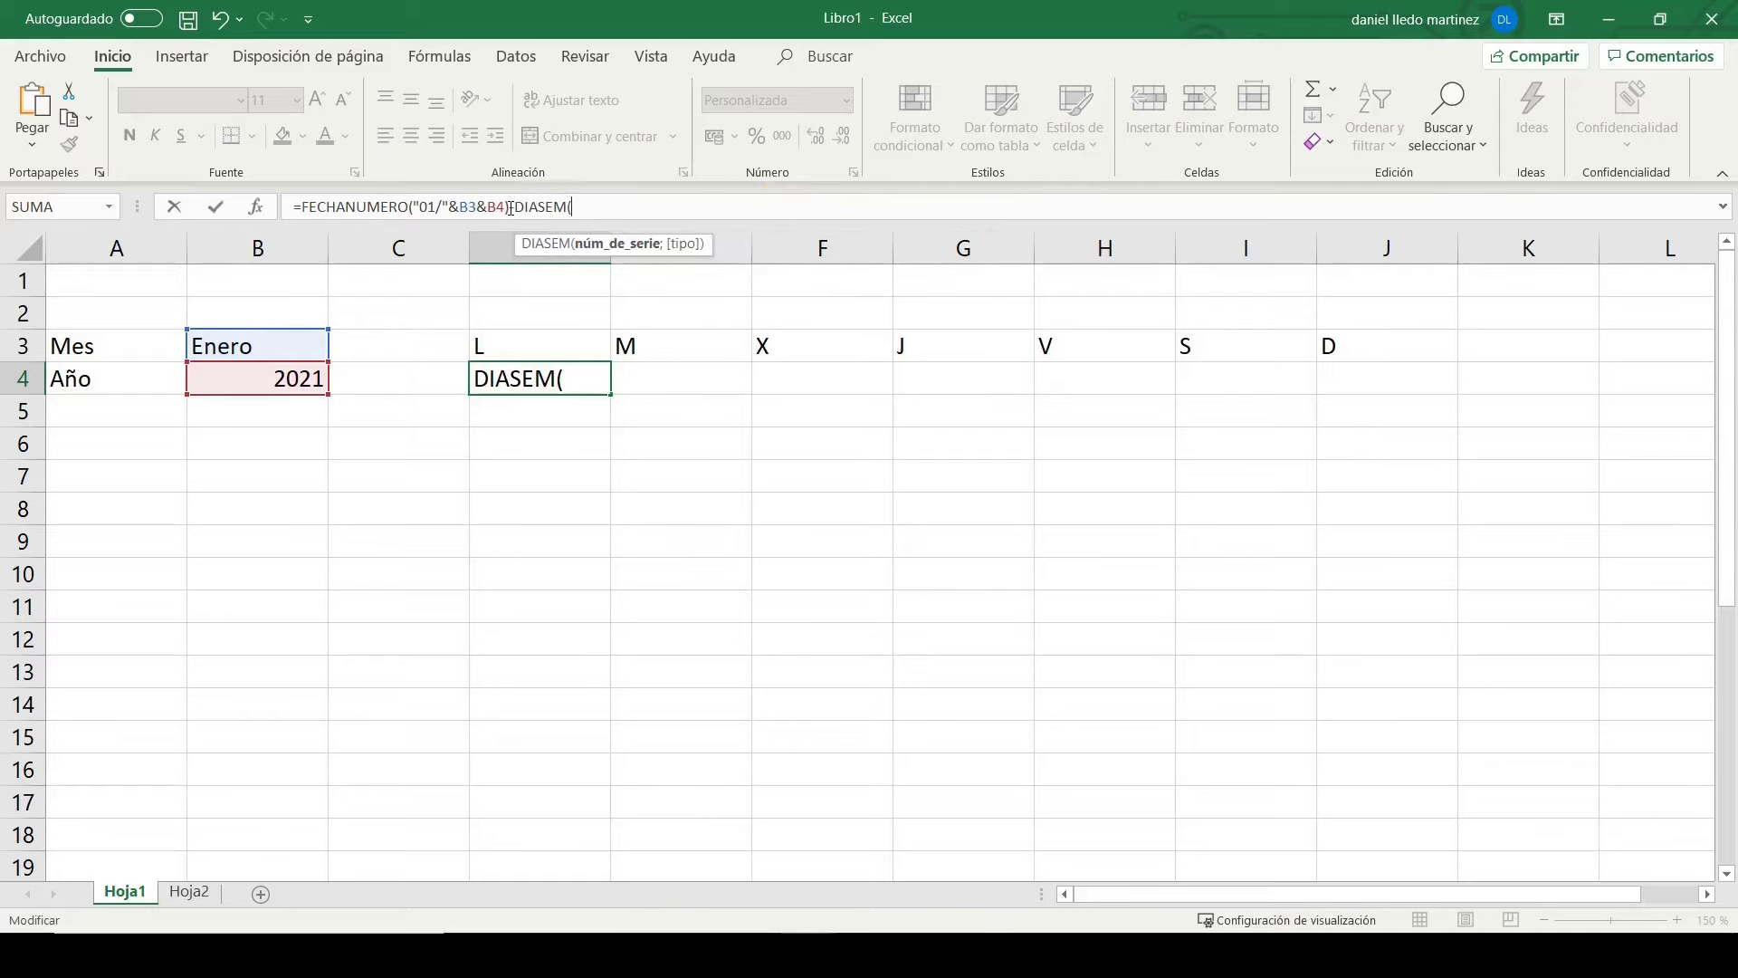
pyautogui.moveTo(510, 207); pyautogui.dragTo(300, 208)
pyautogui.hotkey('ctrl', 'c')
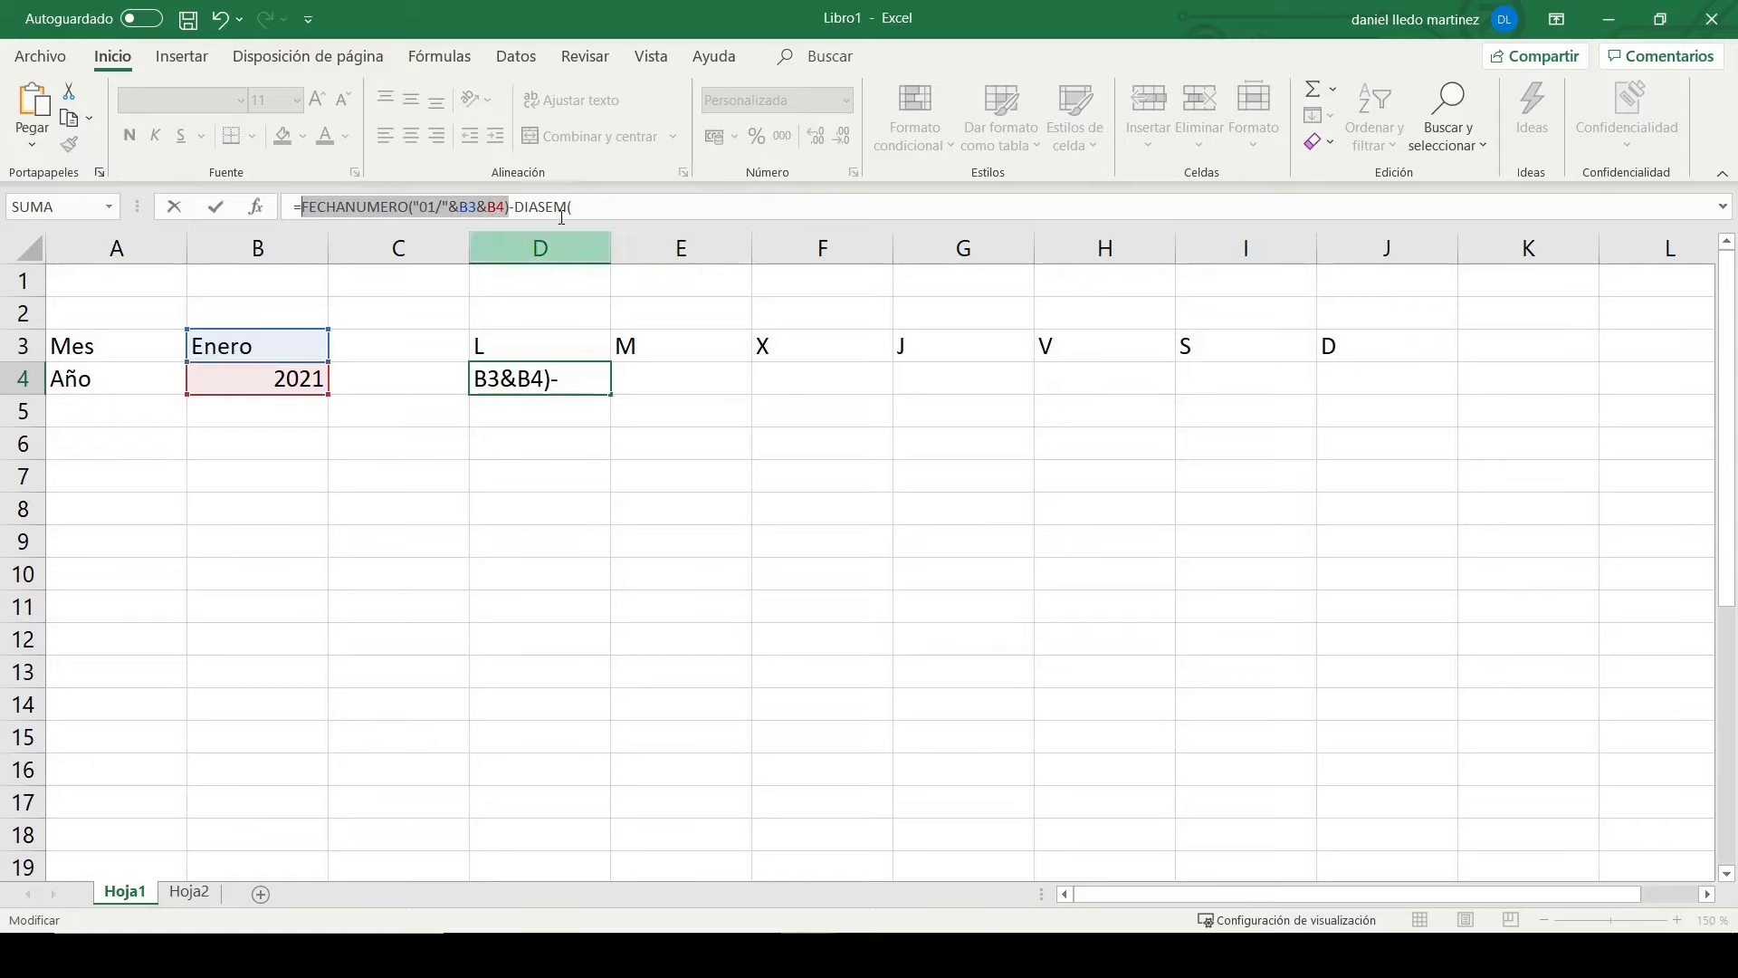
pyautogui.click(639, 206)
pyautogui.hotkey('ctrl', 'v')
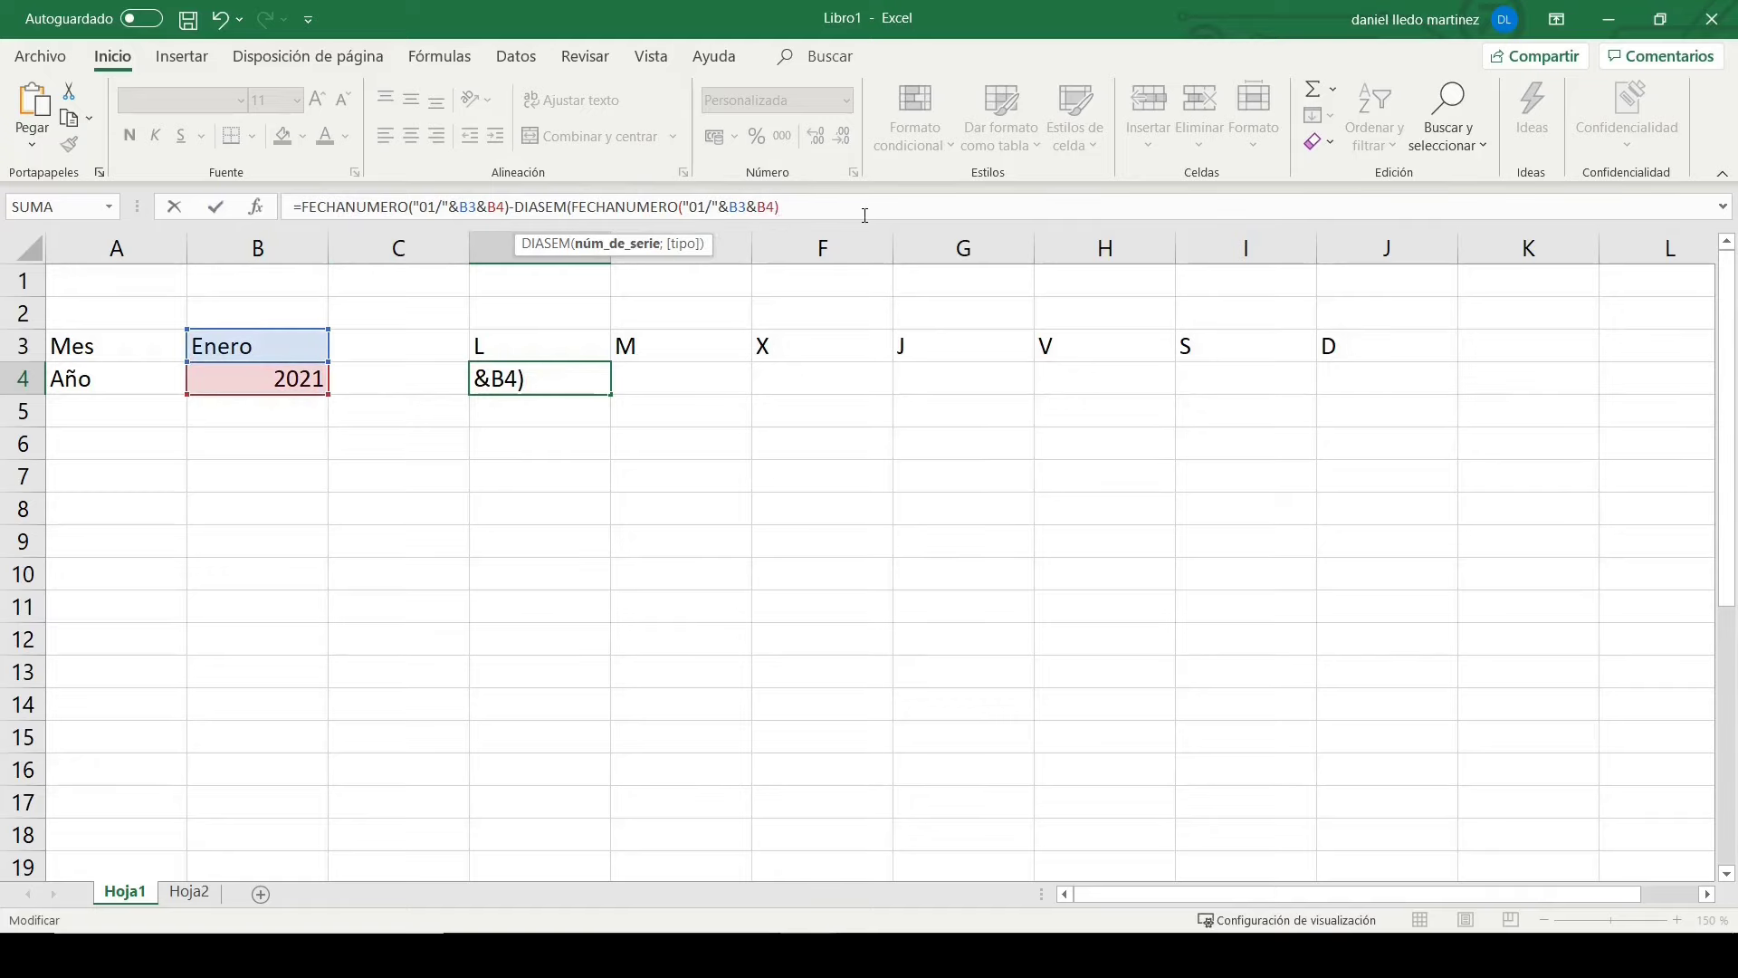
pyautogui.write(';3')
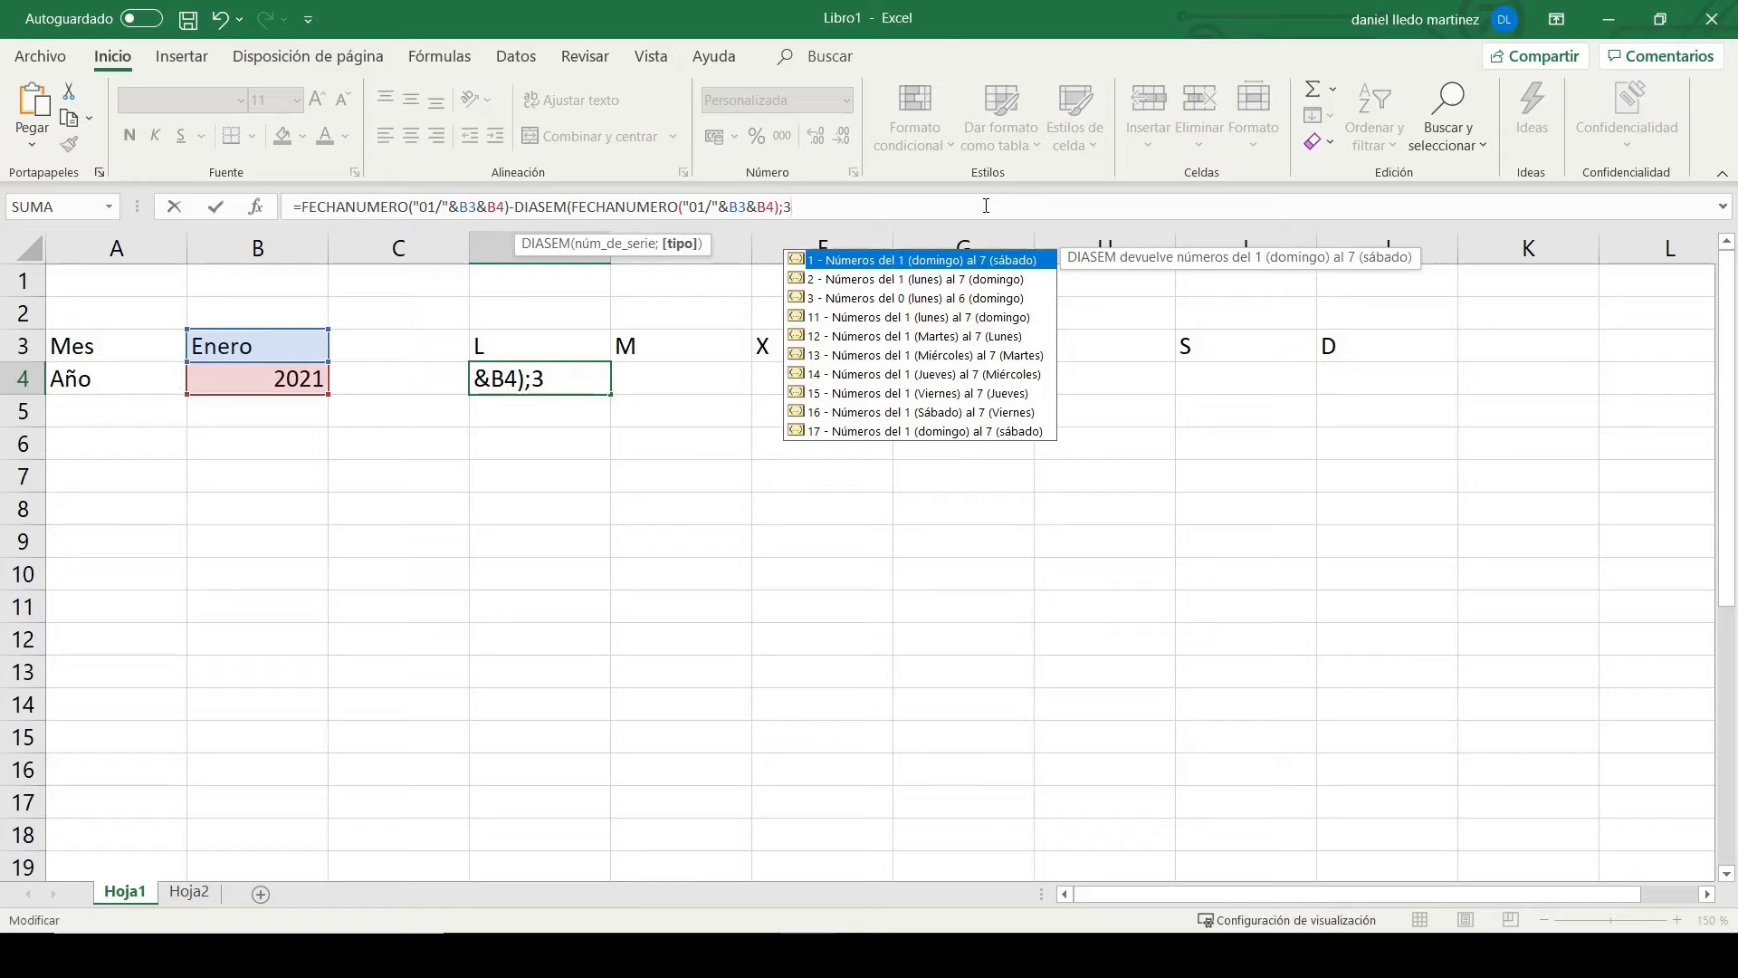
pyautogui.write(')')
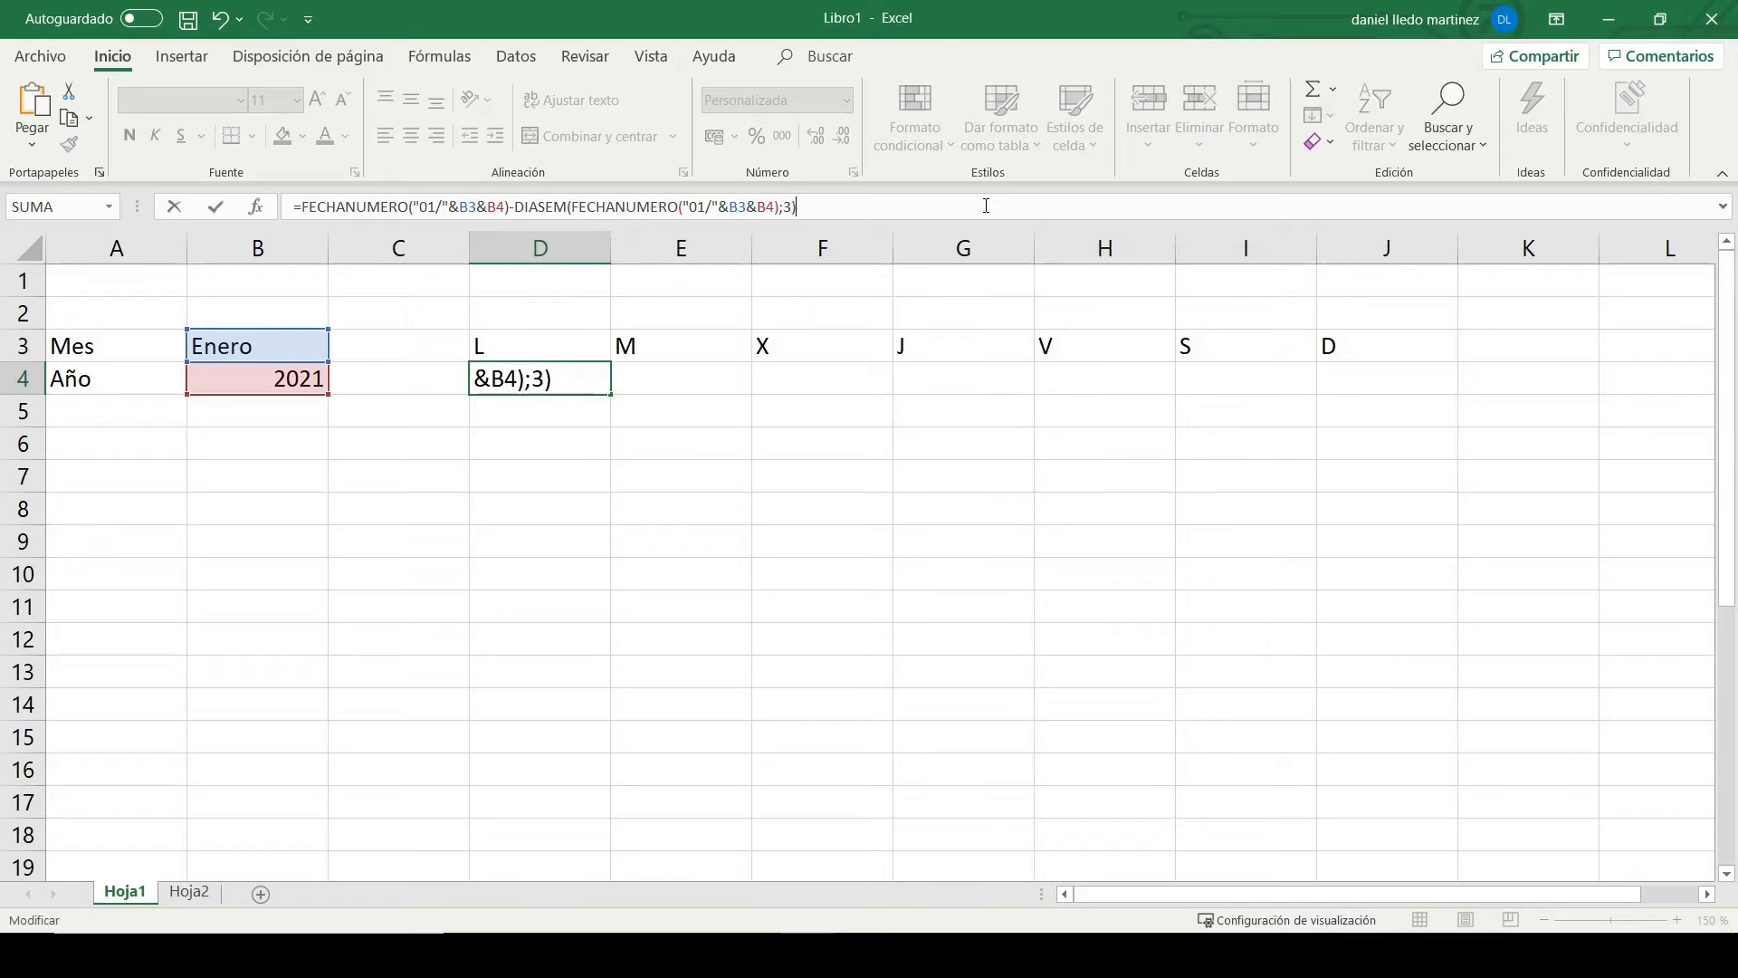
pyautogui.press('Return')
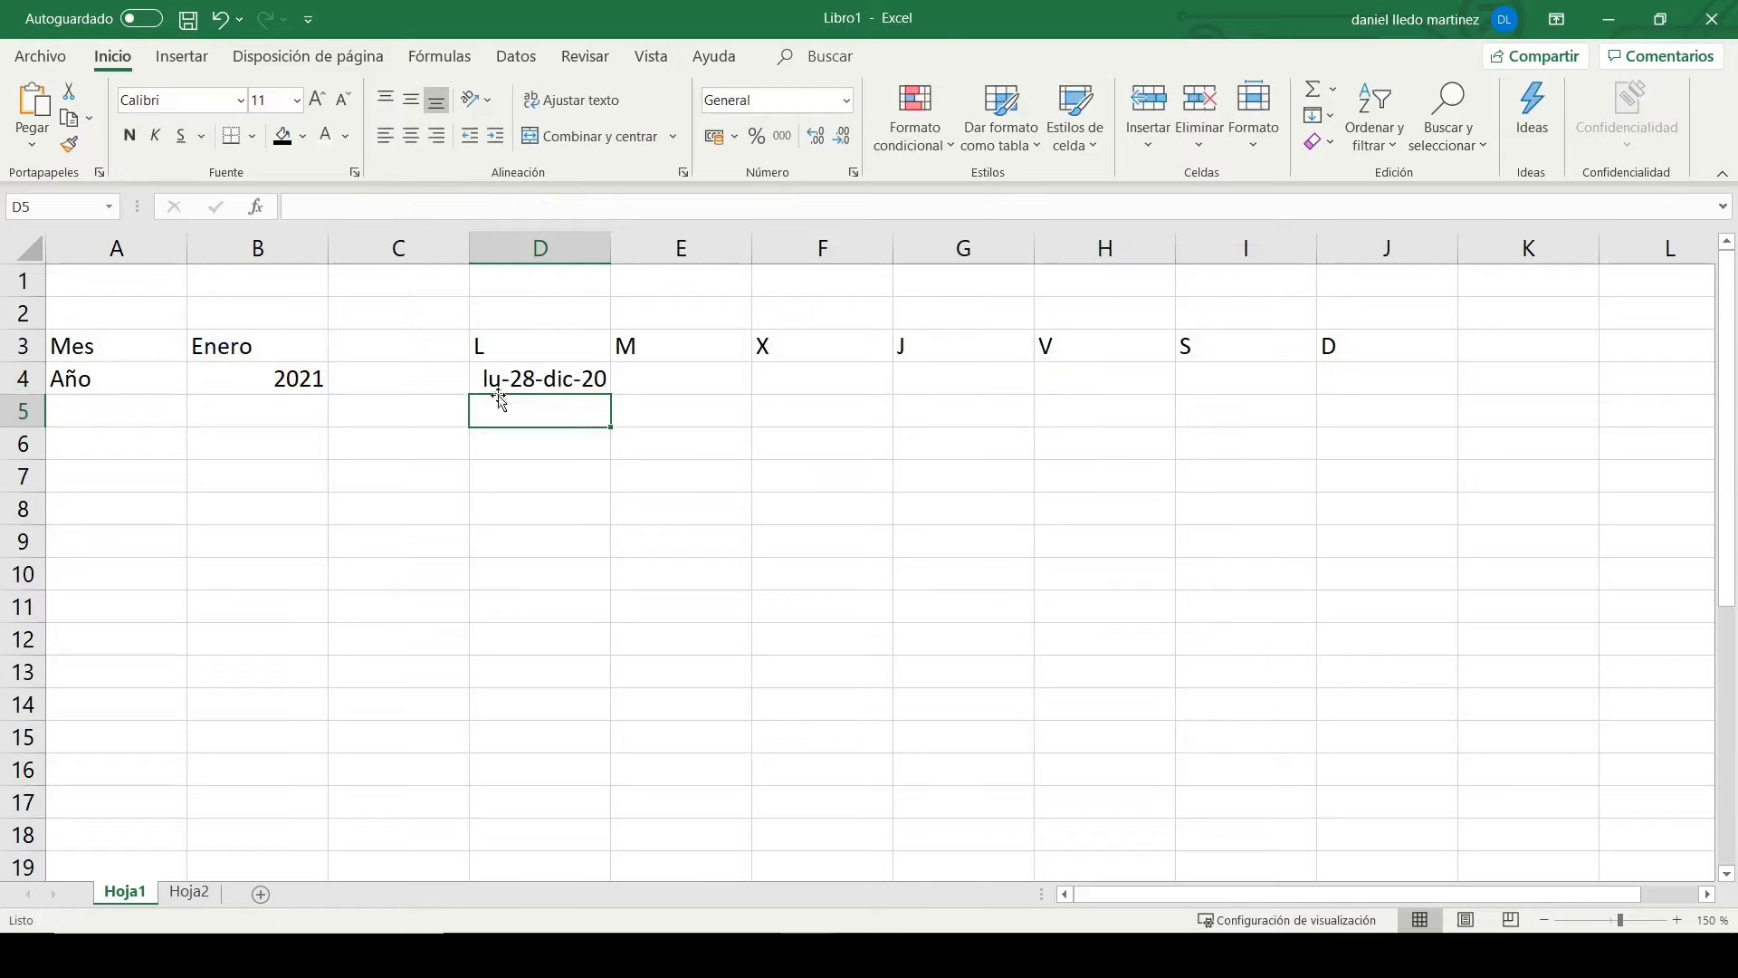
# Step: Change the B3 month to Abril, leaving D4 too narrow and showing ##########
pyautogui.click(530, 247)
pyautogui.moveTo(522, 355); pyautogui.dragTo(541, 392)
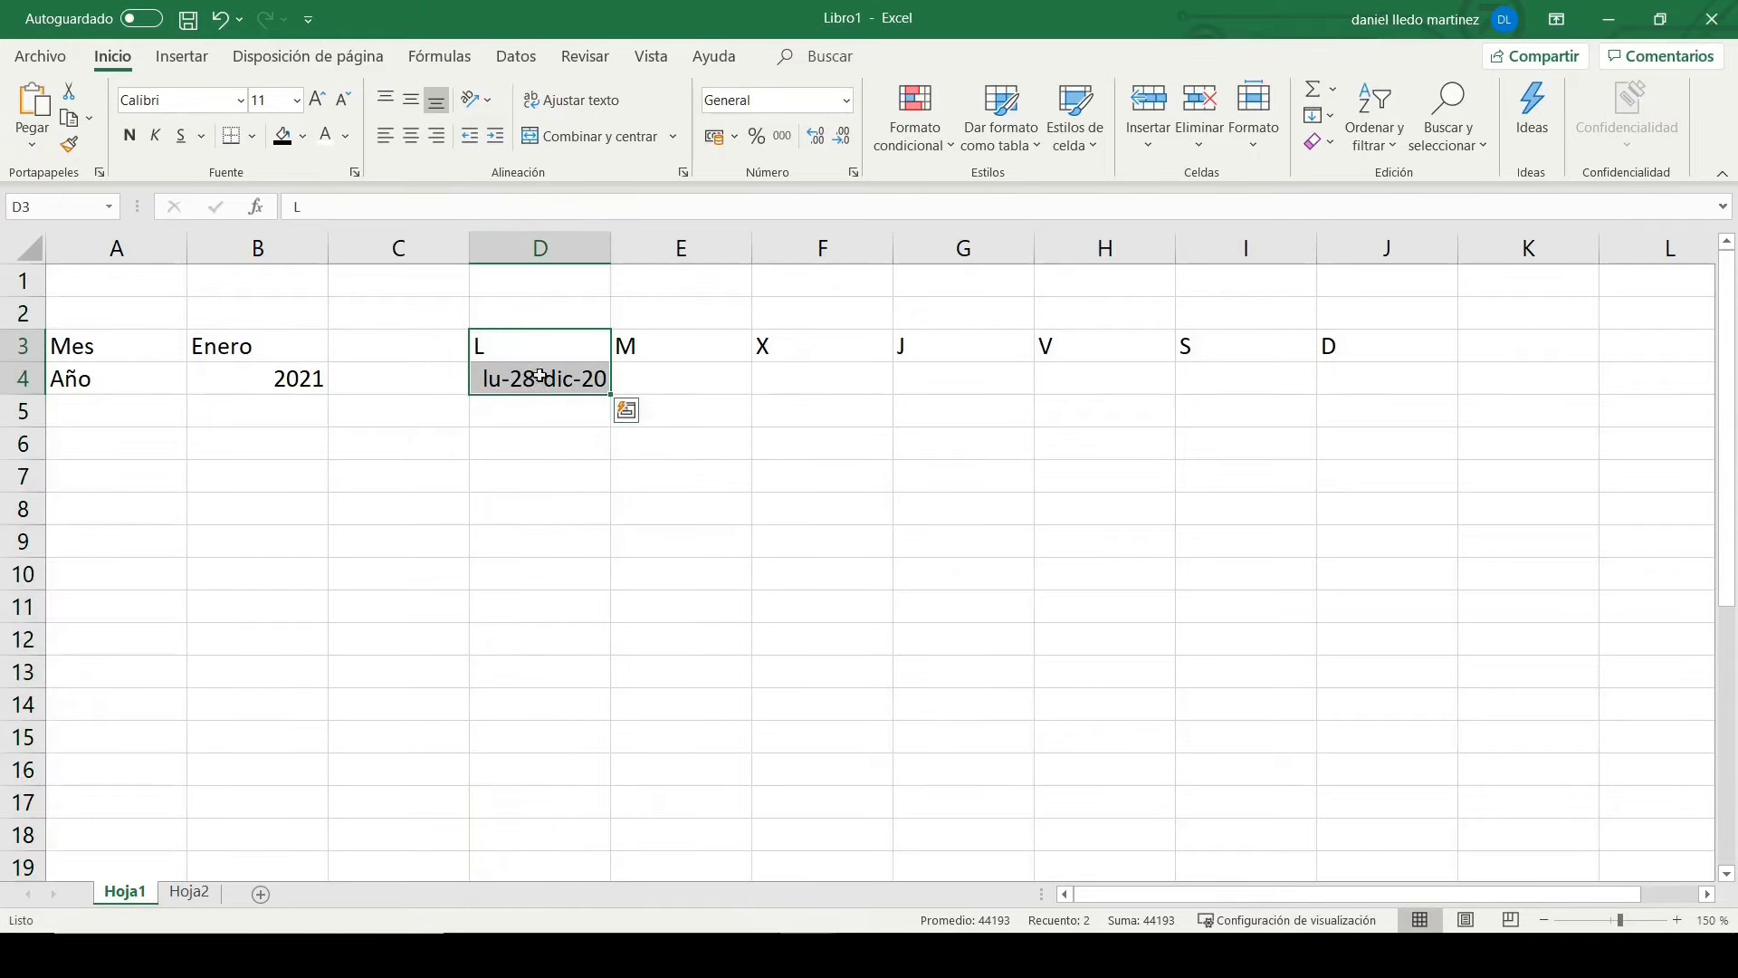
pyautogui.click(537, 380)
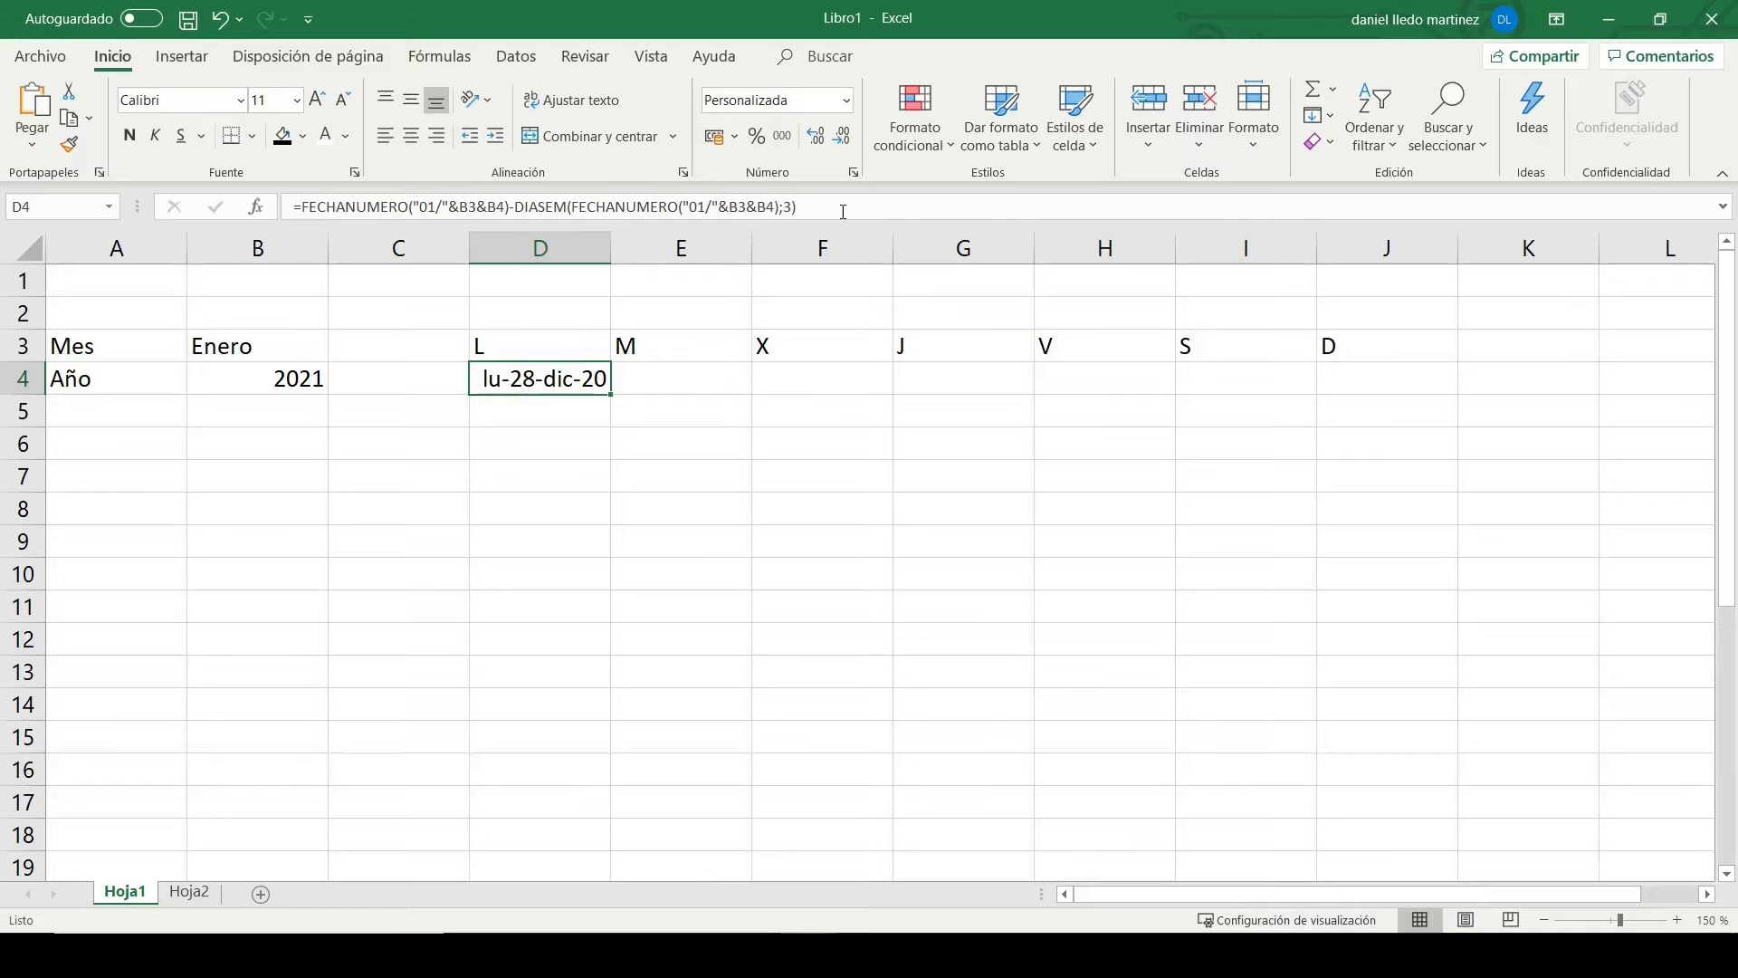
pyautogui.click(295, 347)
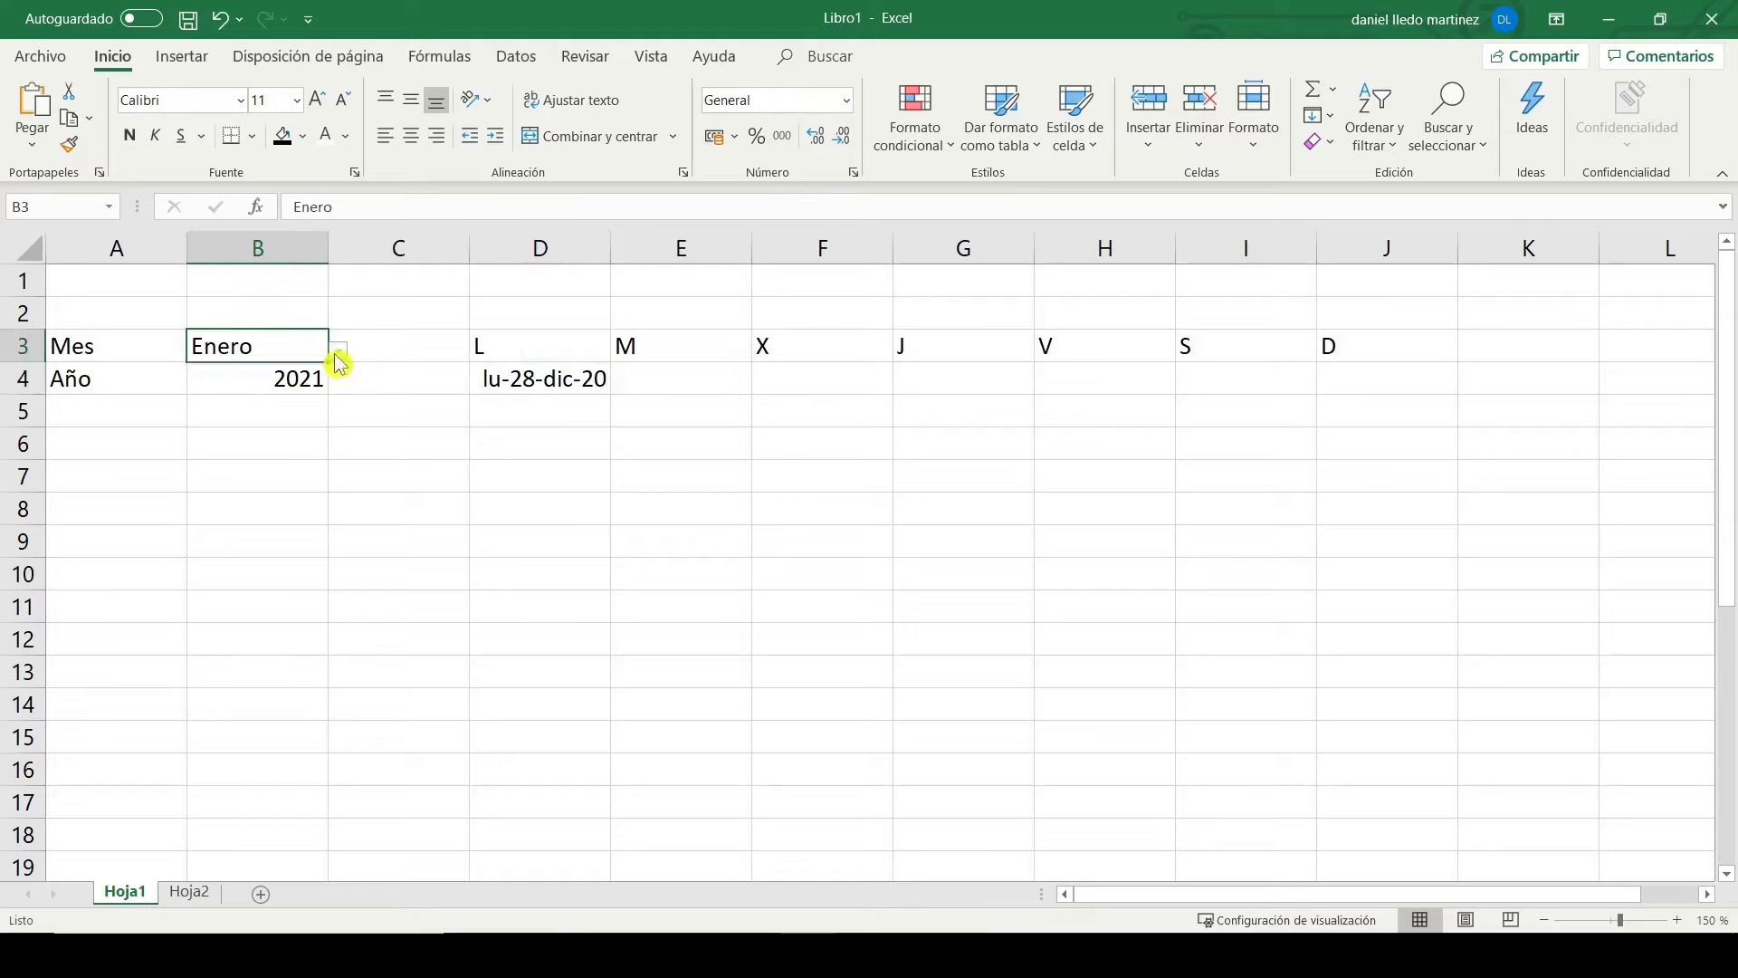
pyautogui.click(337, 352)
pyautogui.click(282, 445)
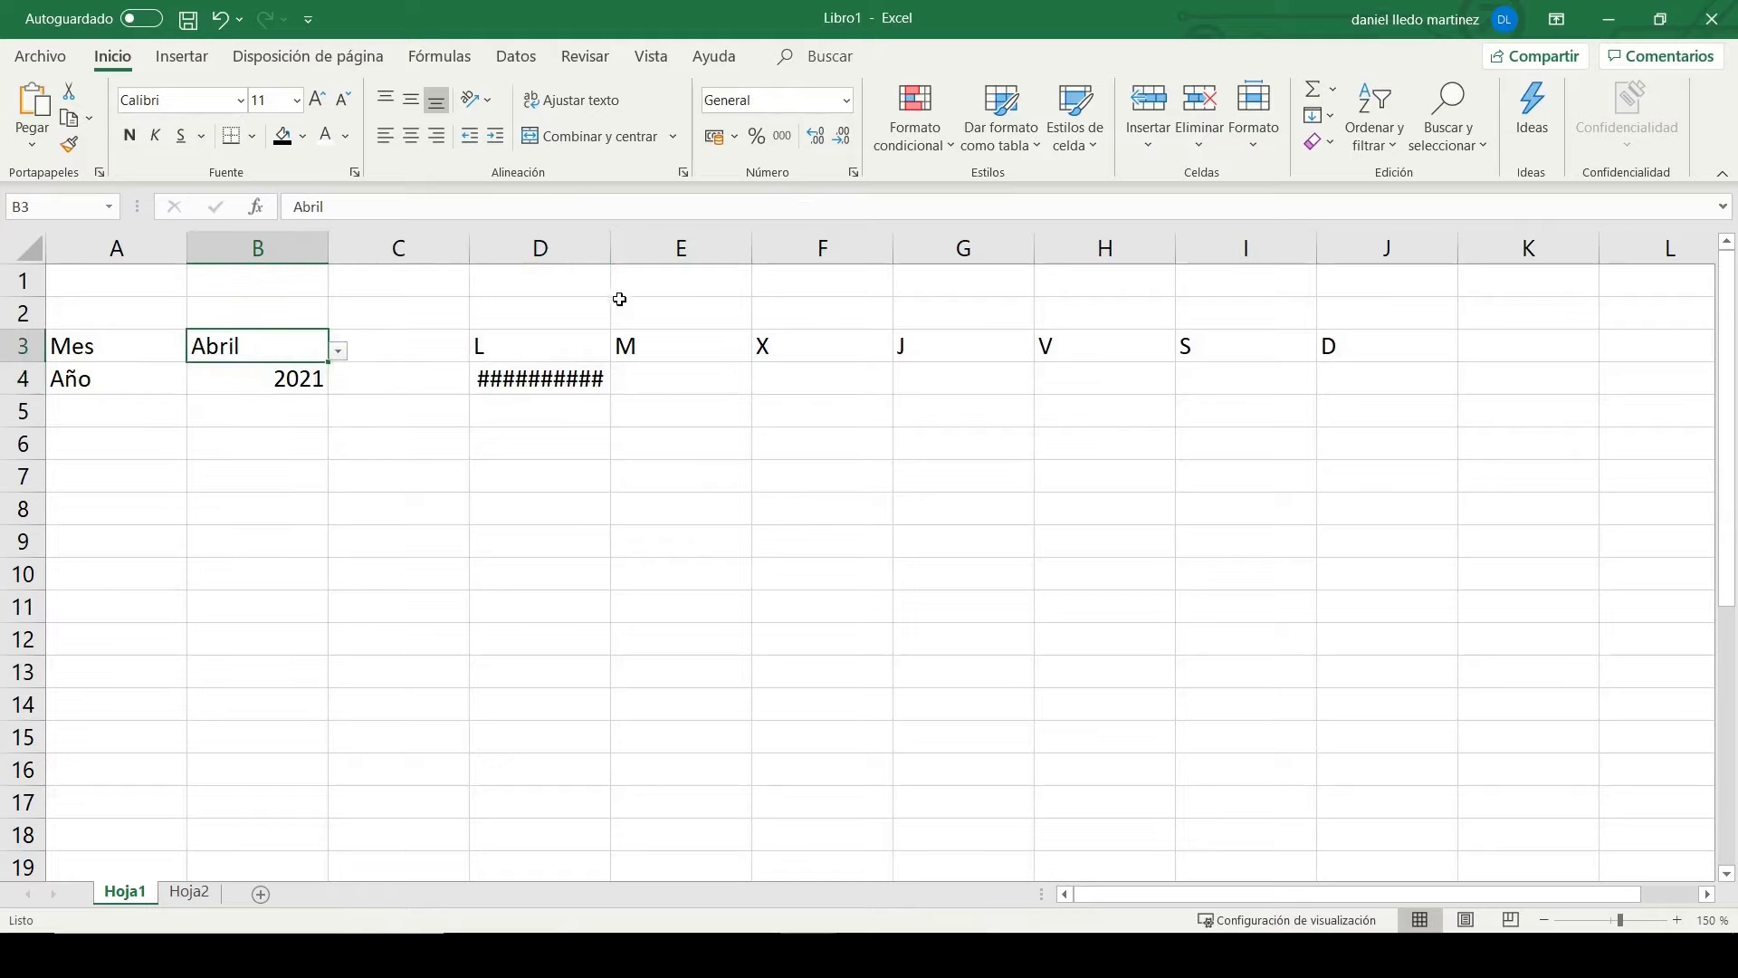
# Step: Widen column D and switch the B3 month to Noviembre so D4 shows lu-01-nov-21
pyautogui.moveTo(611, 248); pyautogui.dragTo(658, 252)
pyautogui.click(338, 351)
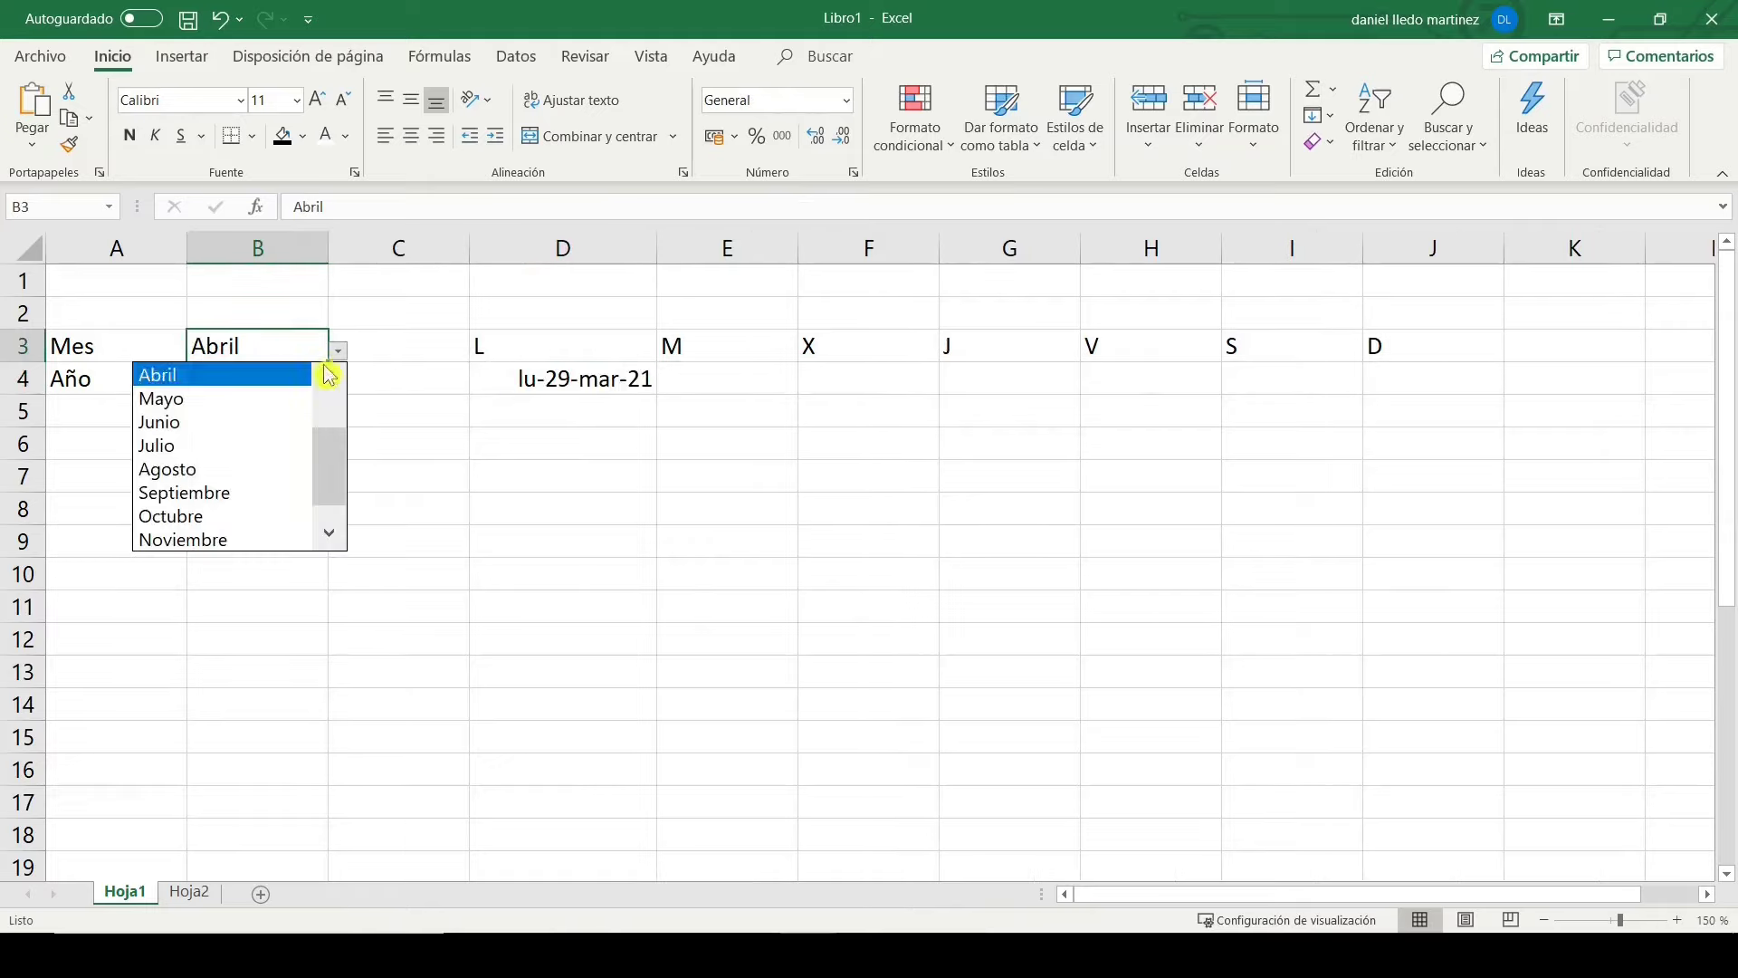
pyautogui.click(268, 494)
pyautogui.click(338, 351)
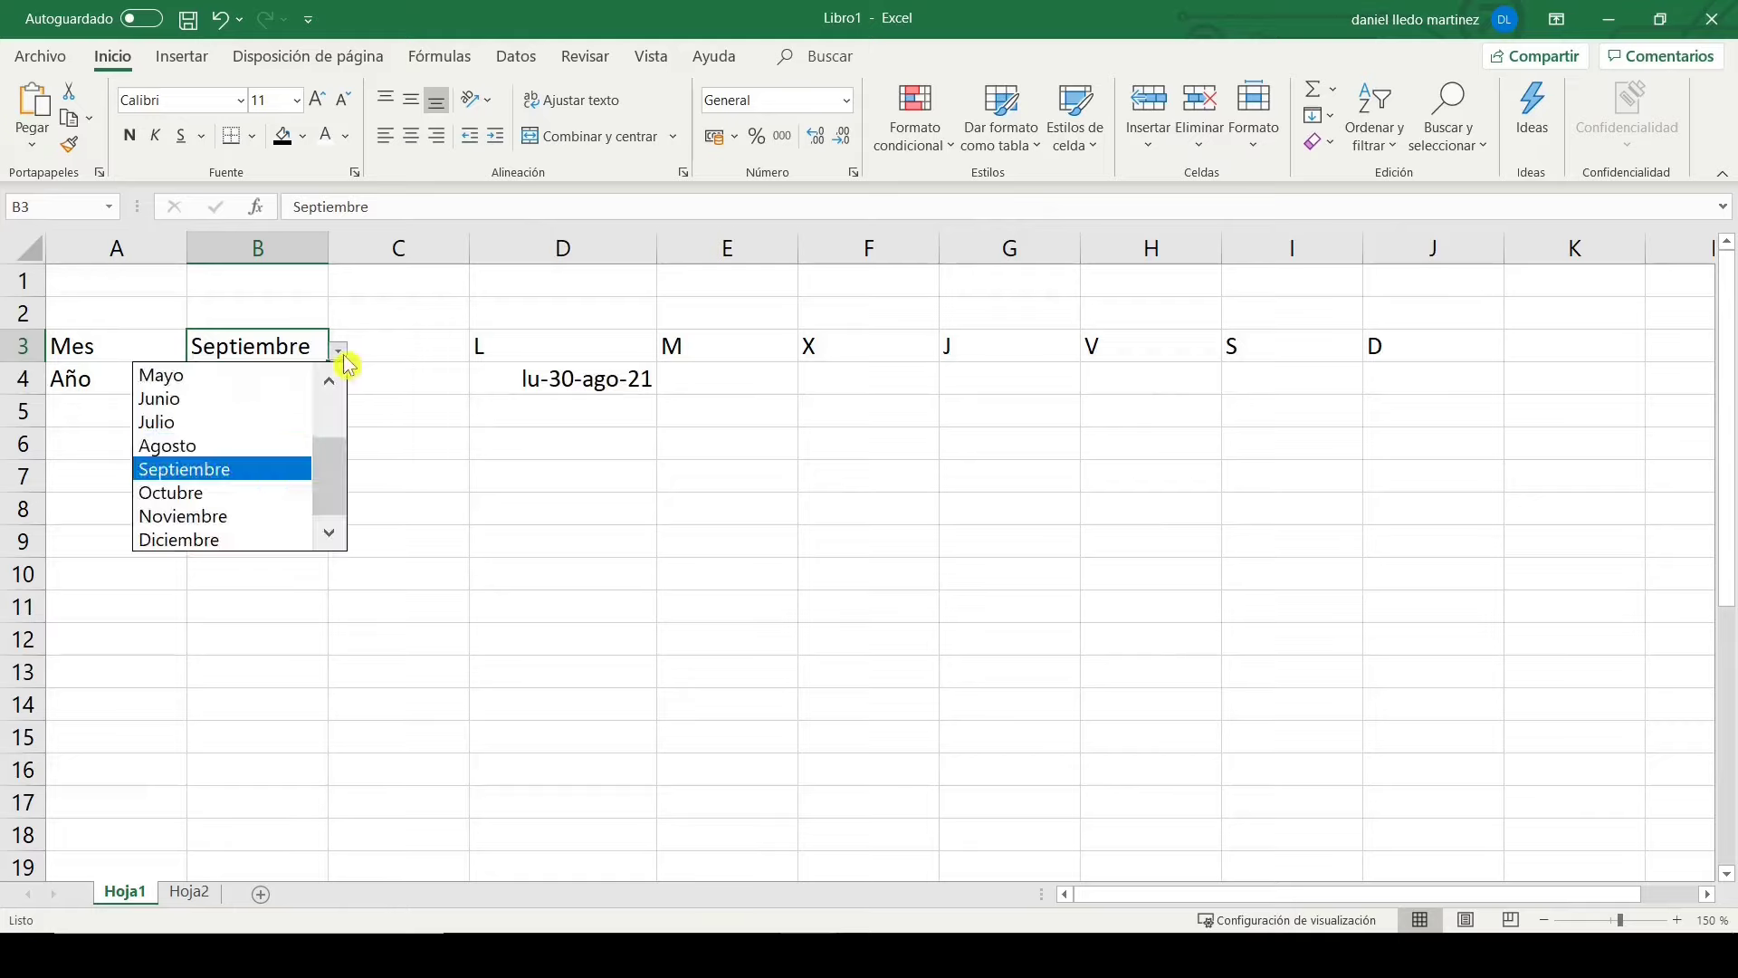
pyautogui.click(254, 512)
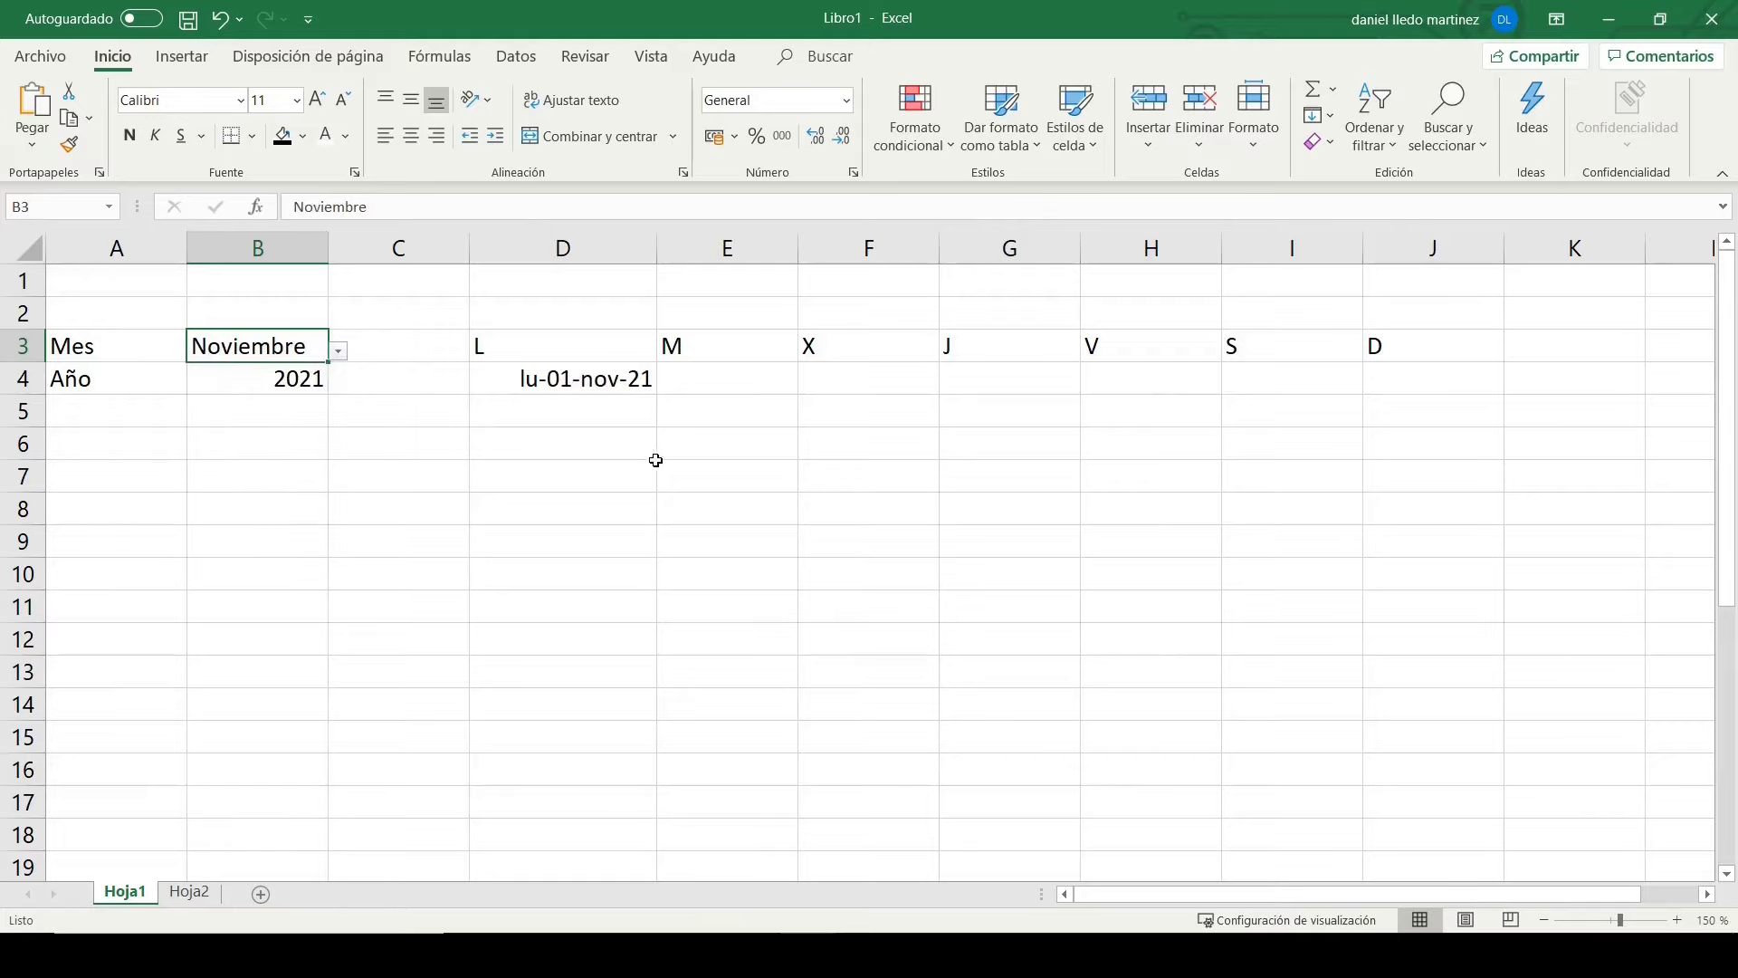
pyautogui.click(558, 377)
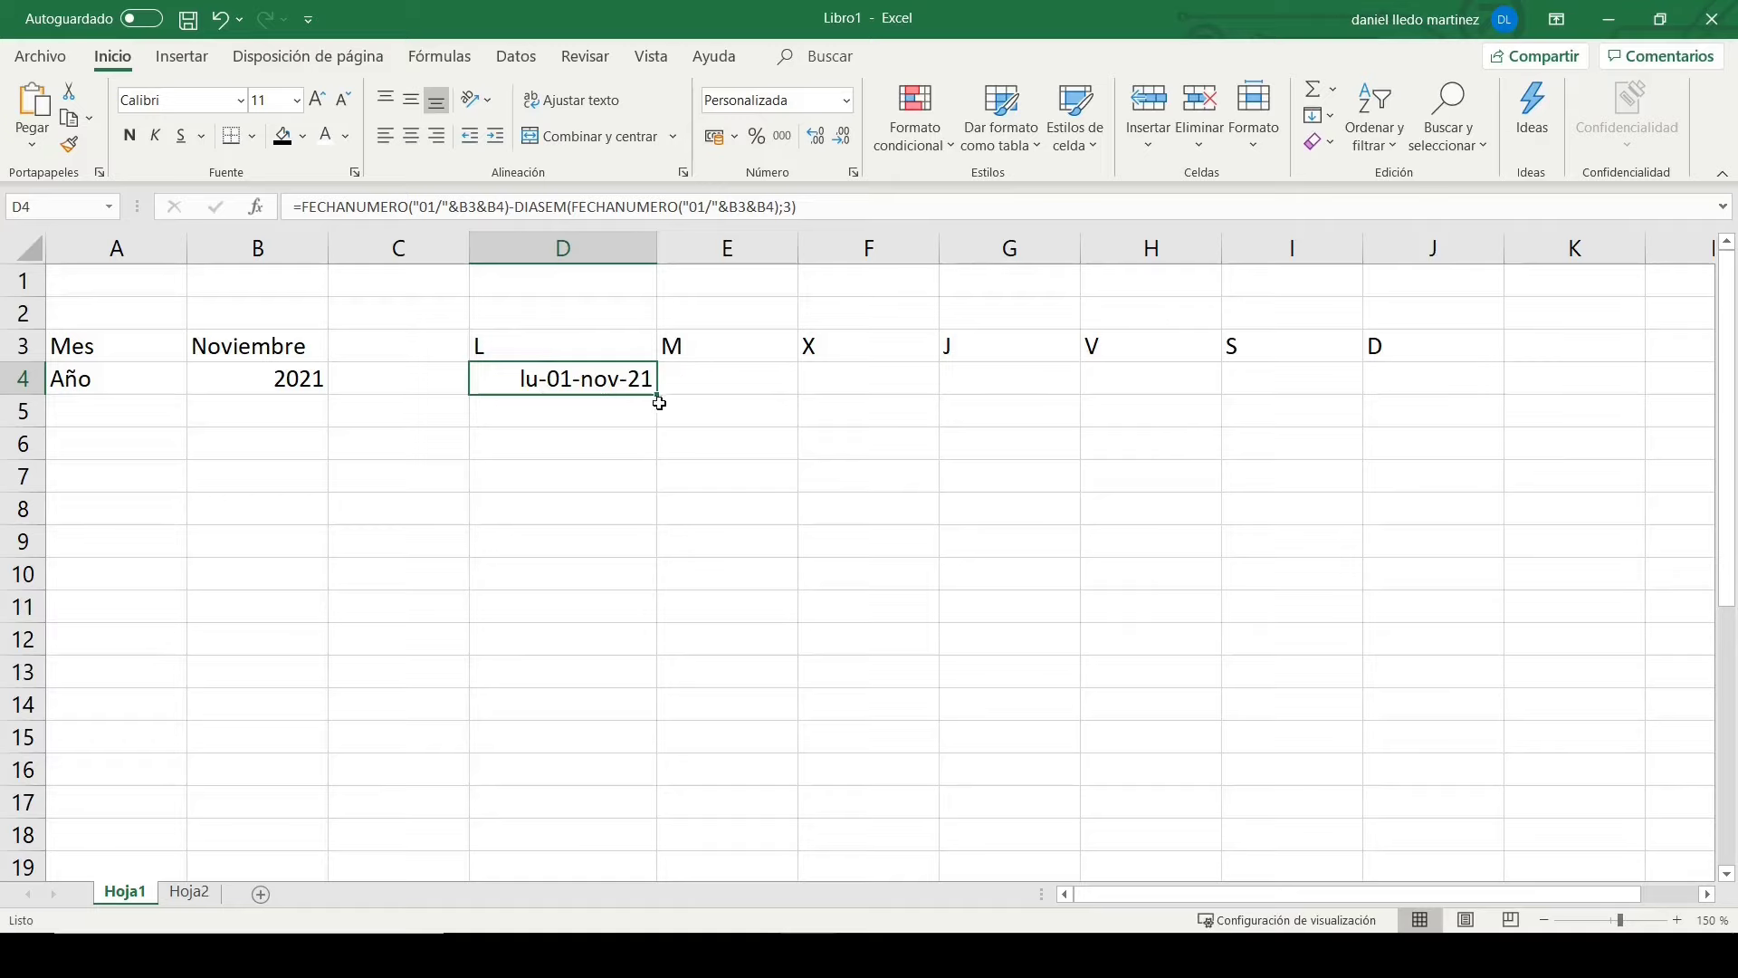
# Step: Enter =D4+1 in E4 to give Tuesday's date
pyautogui.click(714, 380)
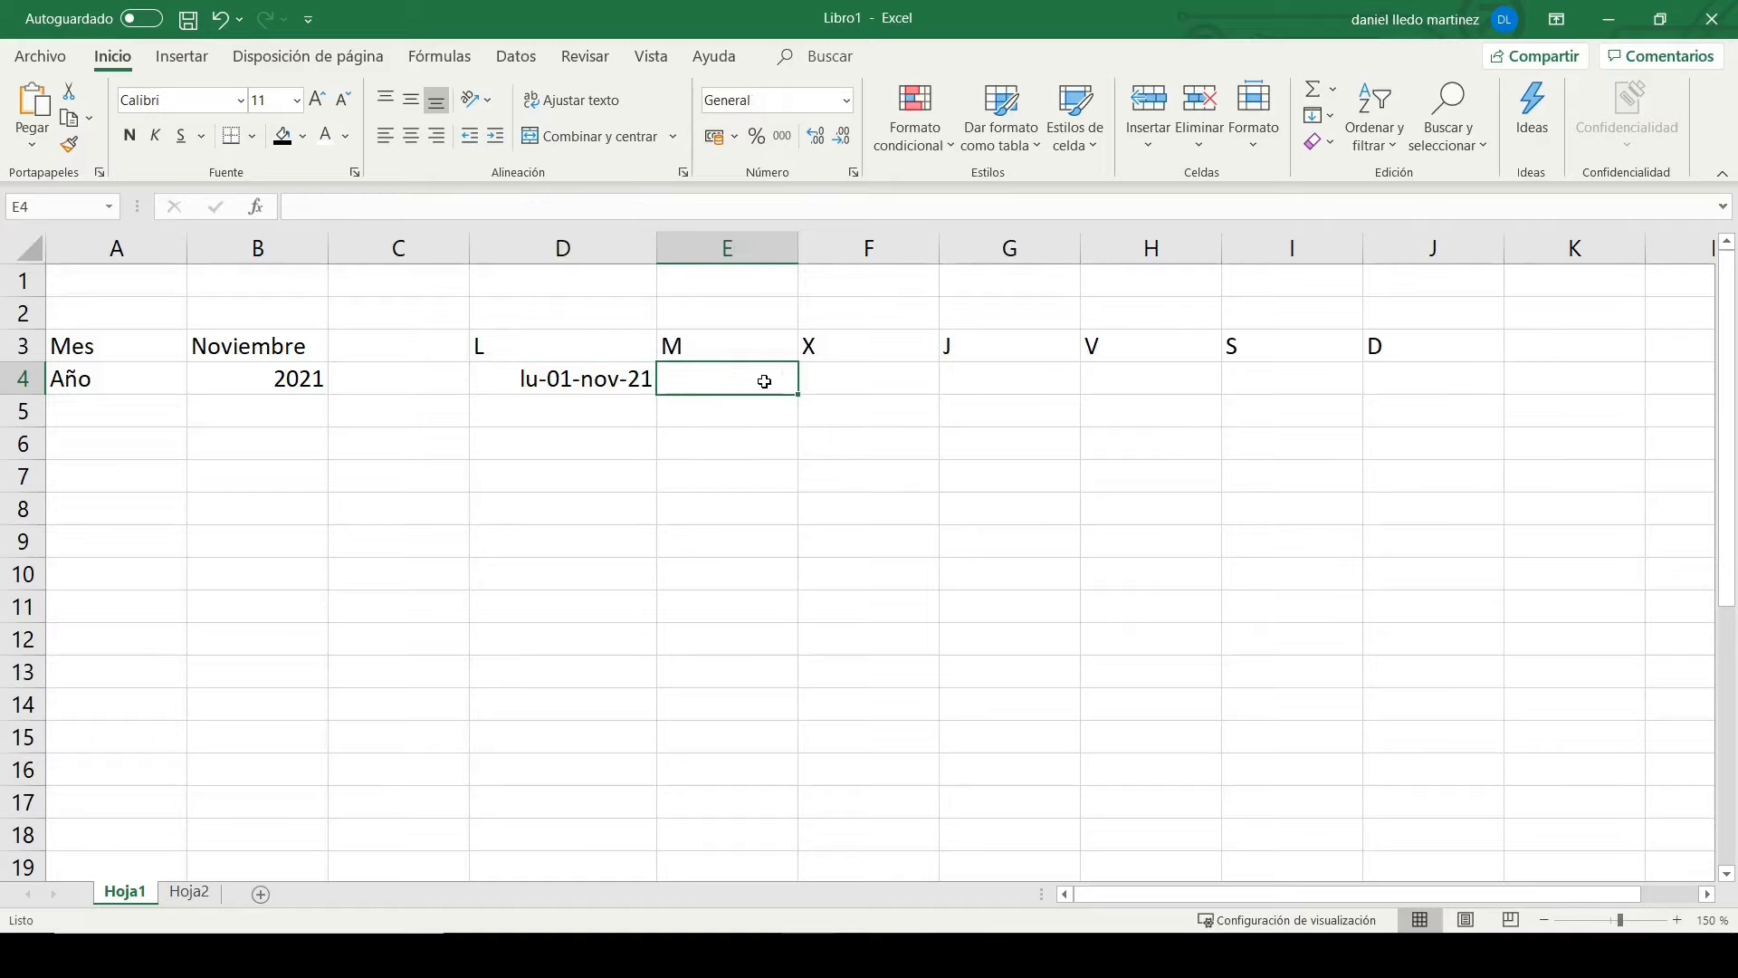
pyautogui.write('=')
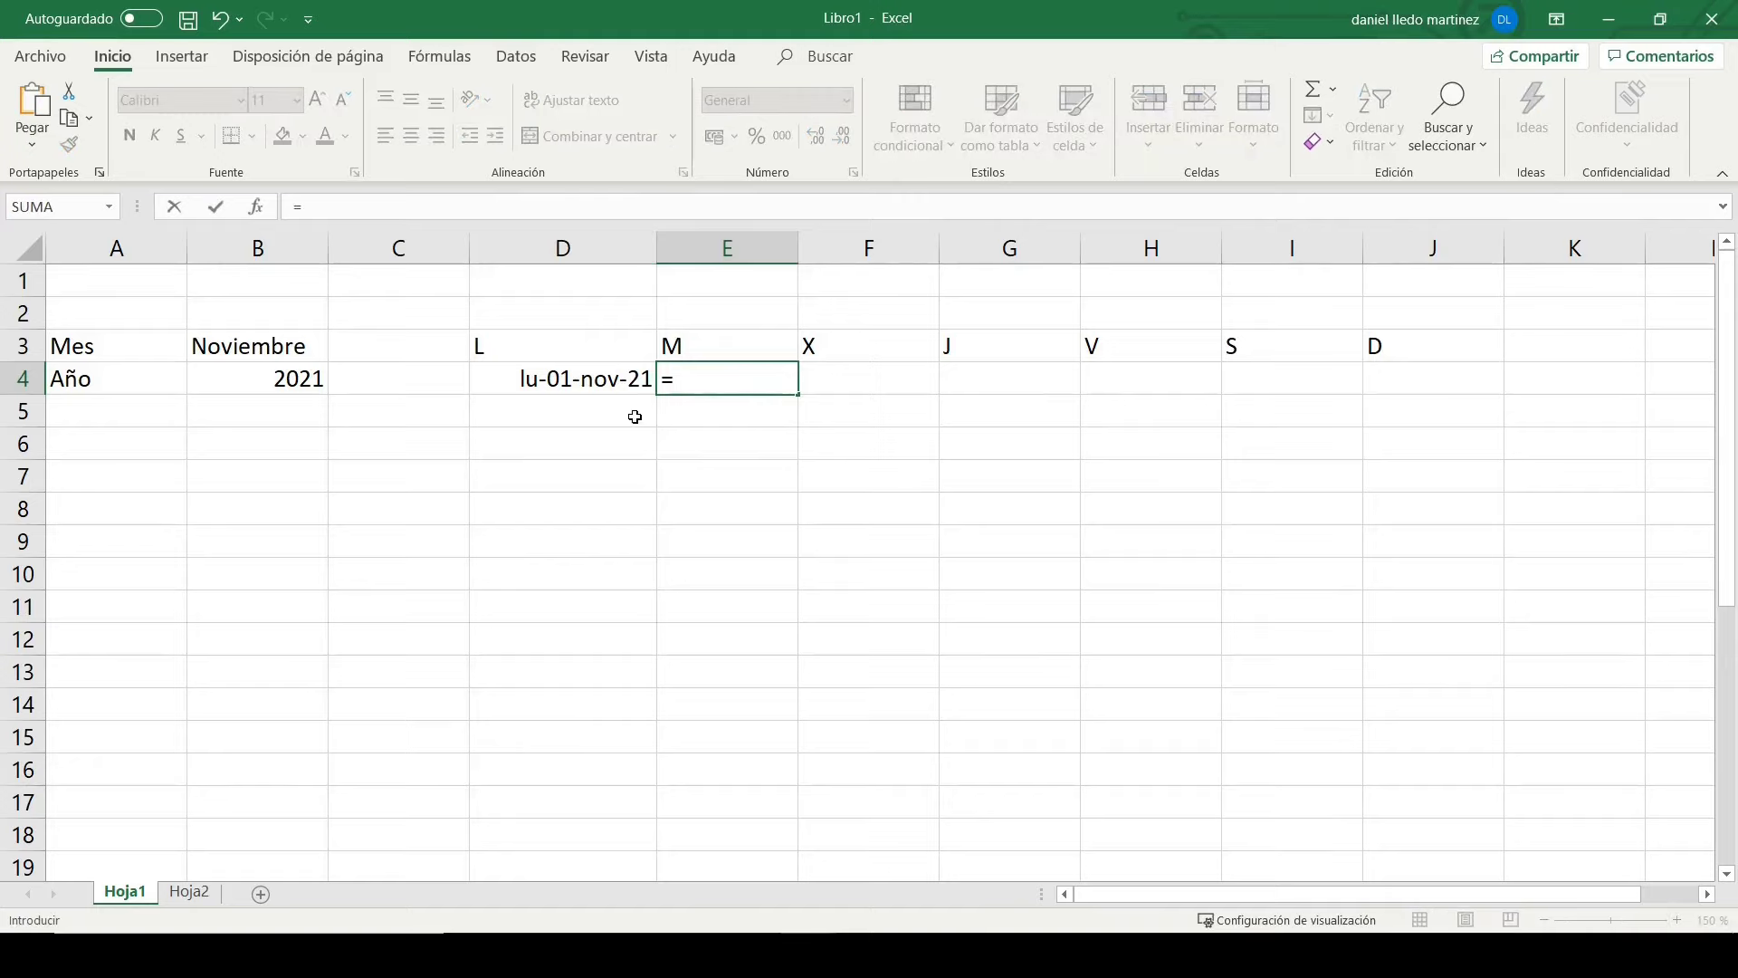
pyautogui.click(625, 385)
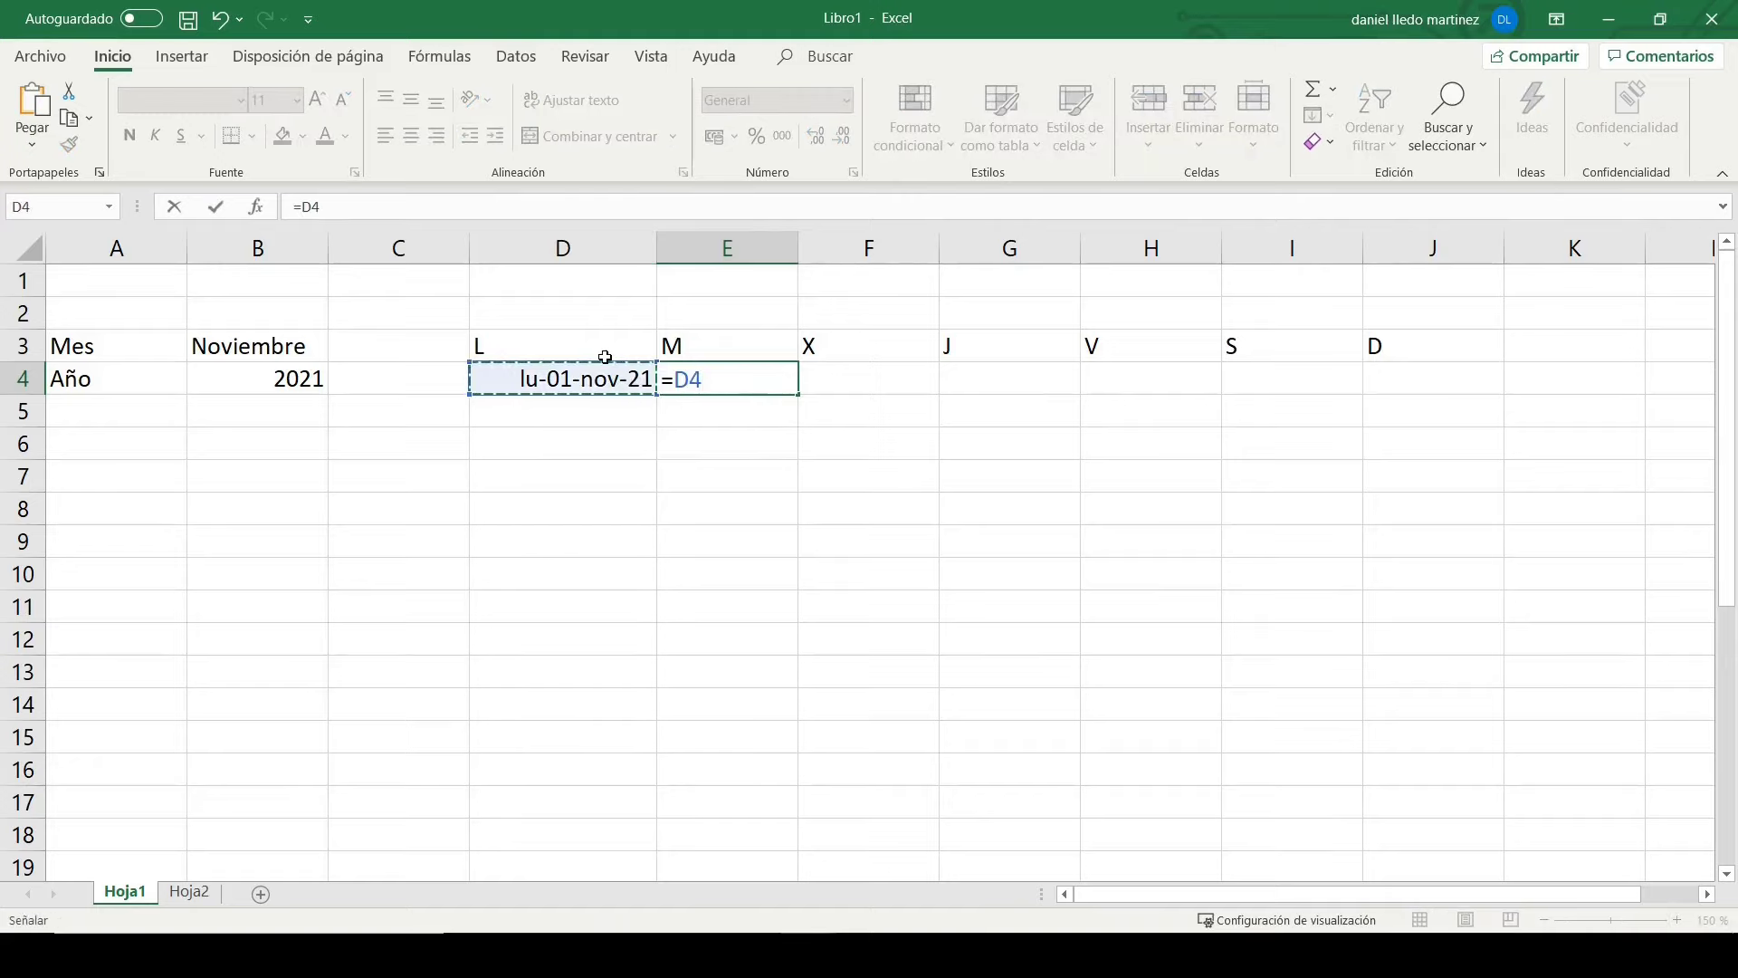
pyautogui.write('+1')
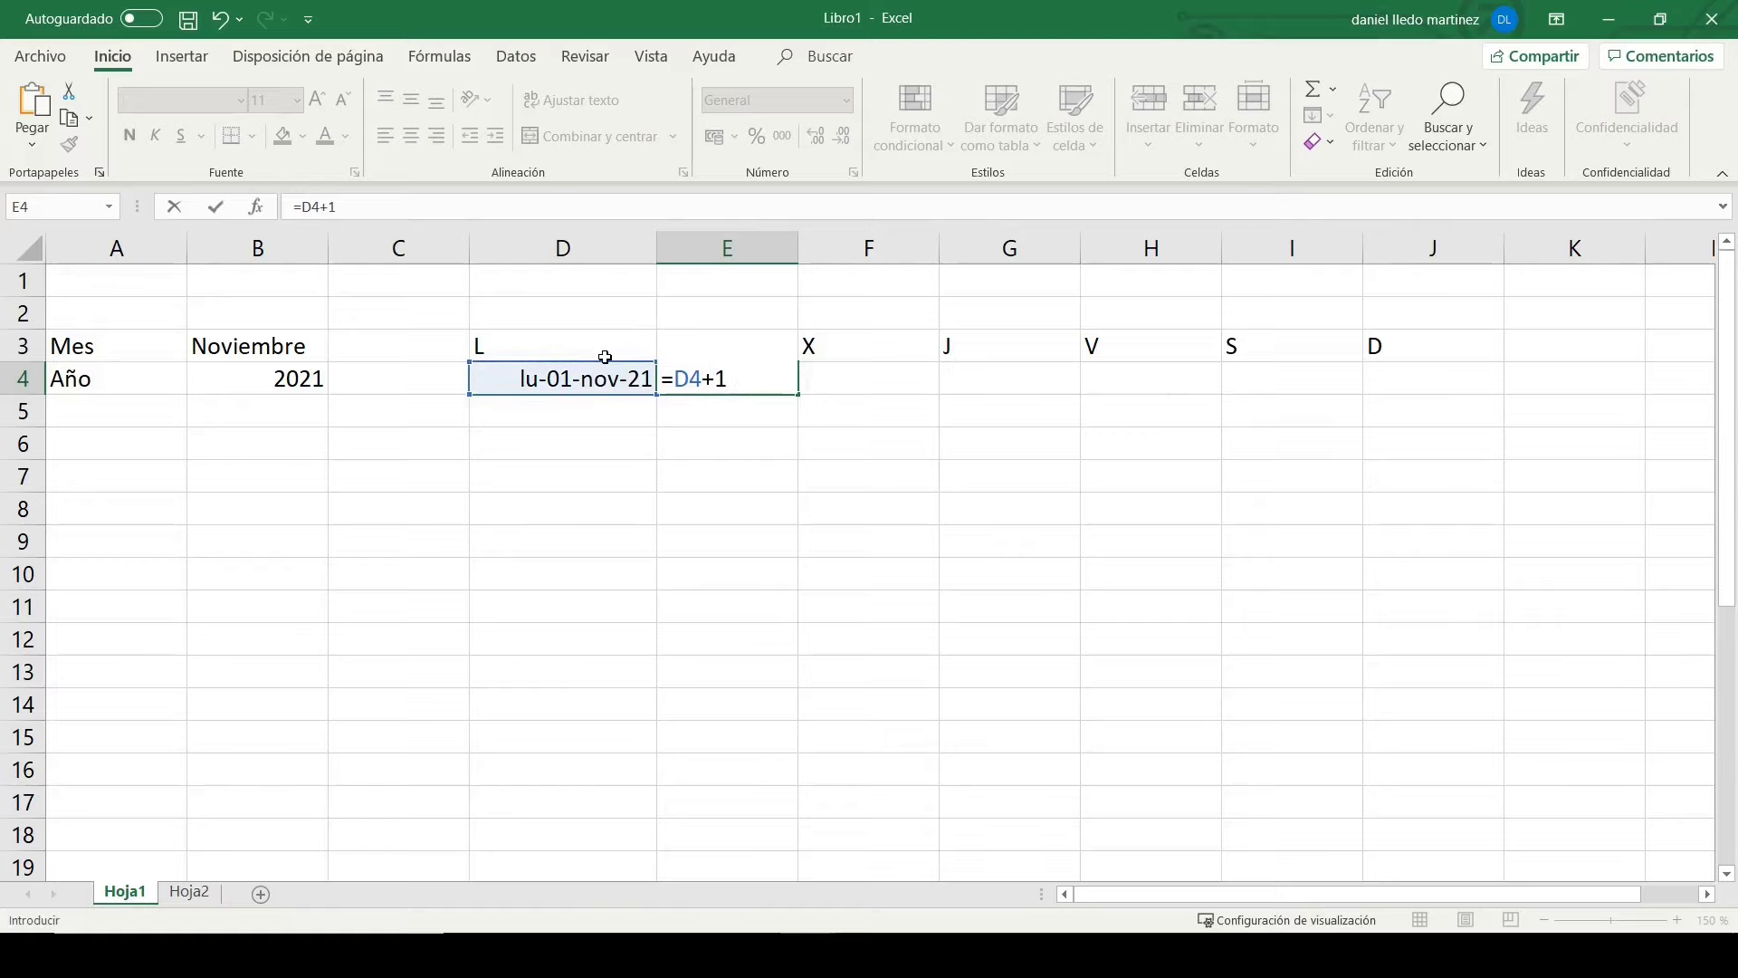
pyautogui.press('Return')
# Step: Fill the formula across to J4 and autofit columns D–J so ma-02-nov-21 to do-07-nov-21 display
pyautogui.click(765, 381)
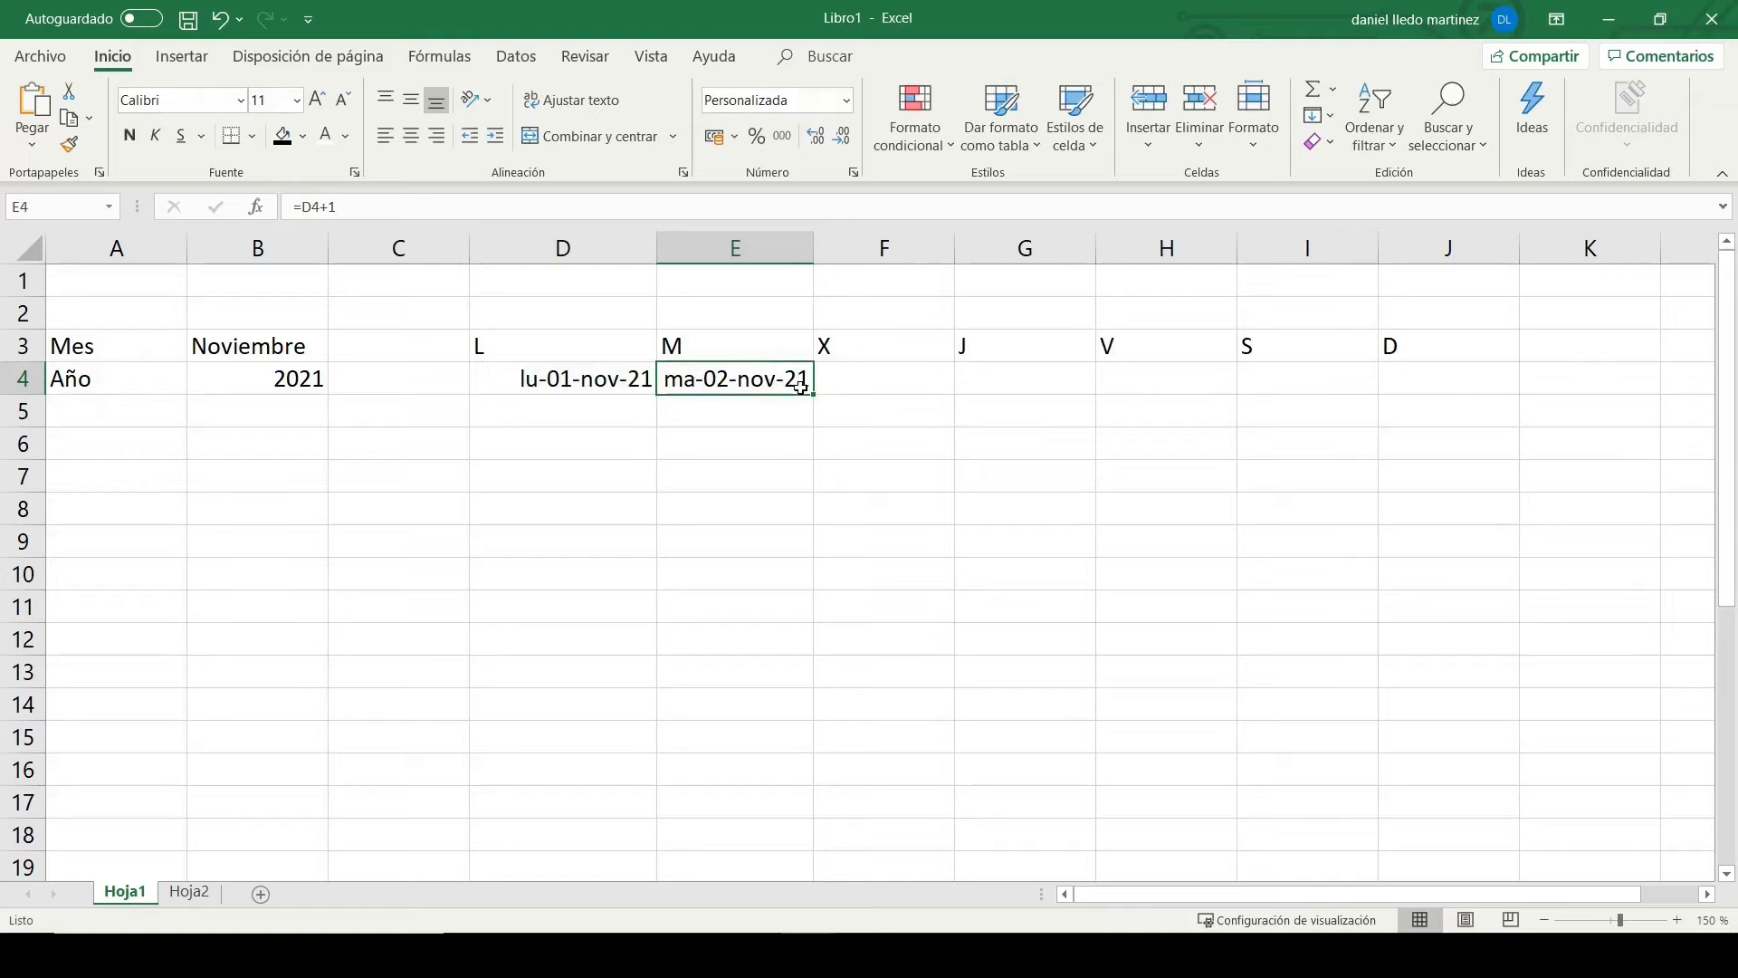
pyautogui.moveTo(814, 395); pyautogui.dragTo(1471, 389)
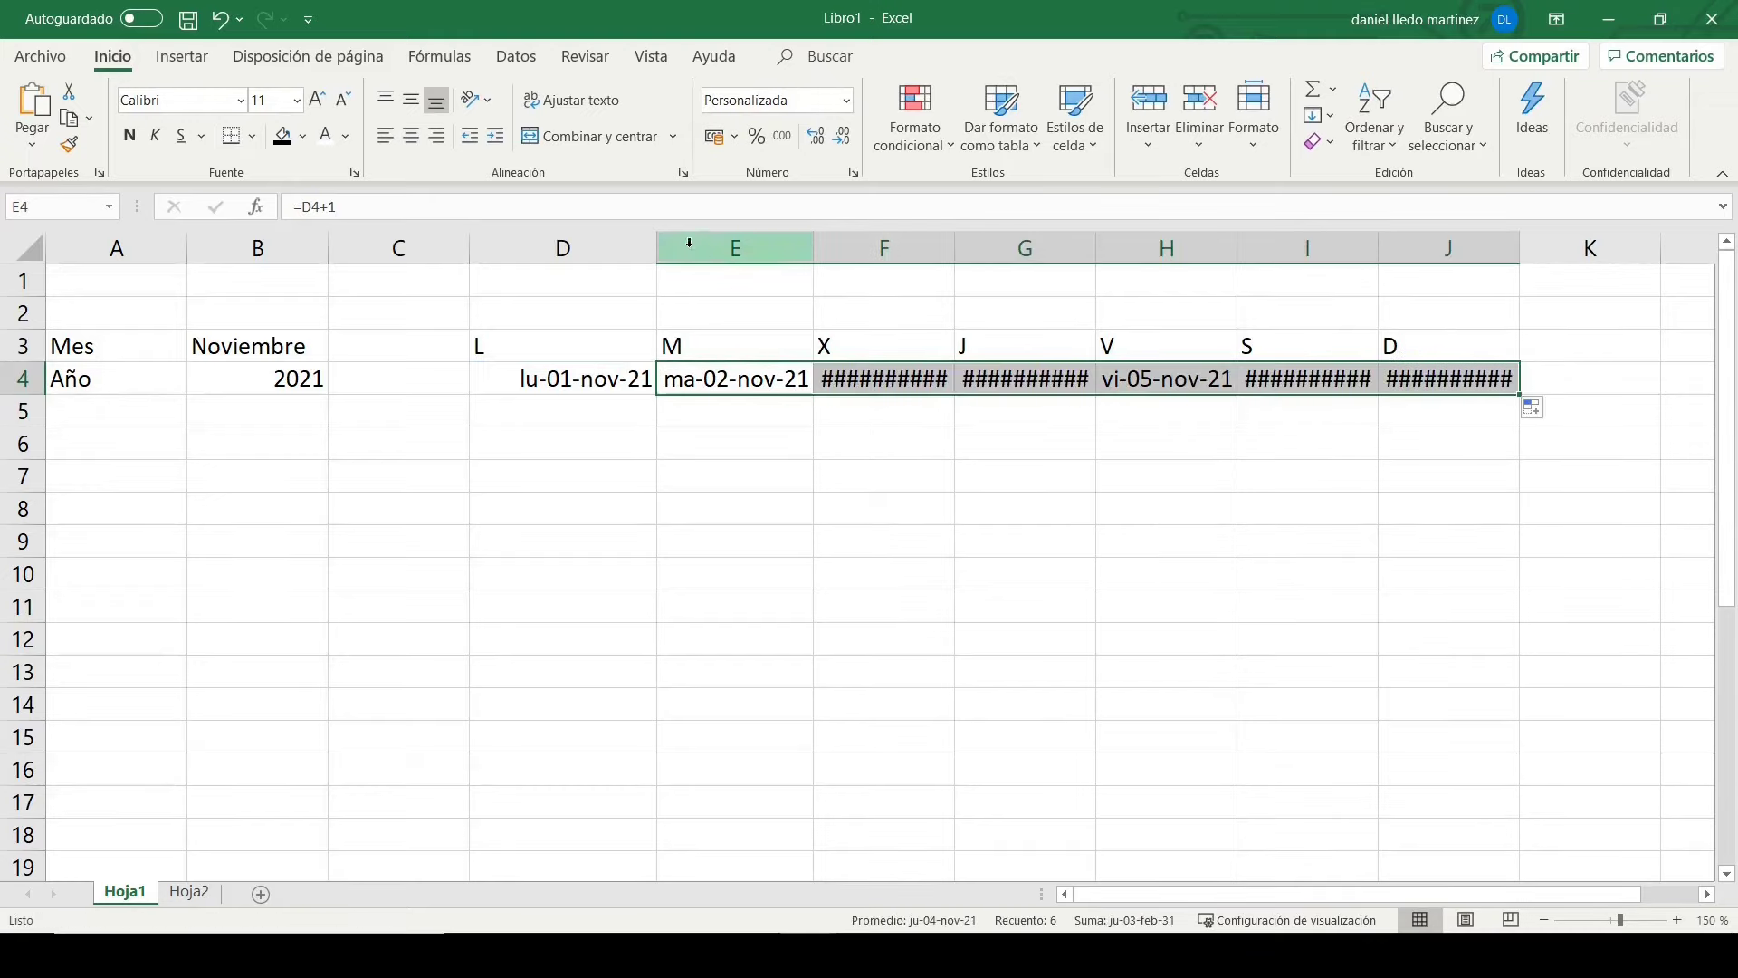
pyautogui.moveTo(638, 244); pyautogui.dragTo(1428, 248)
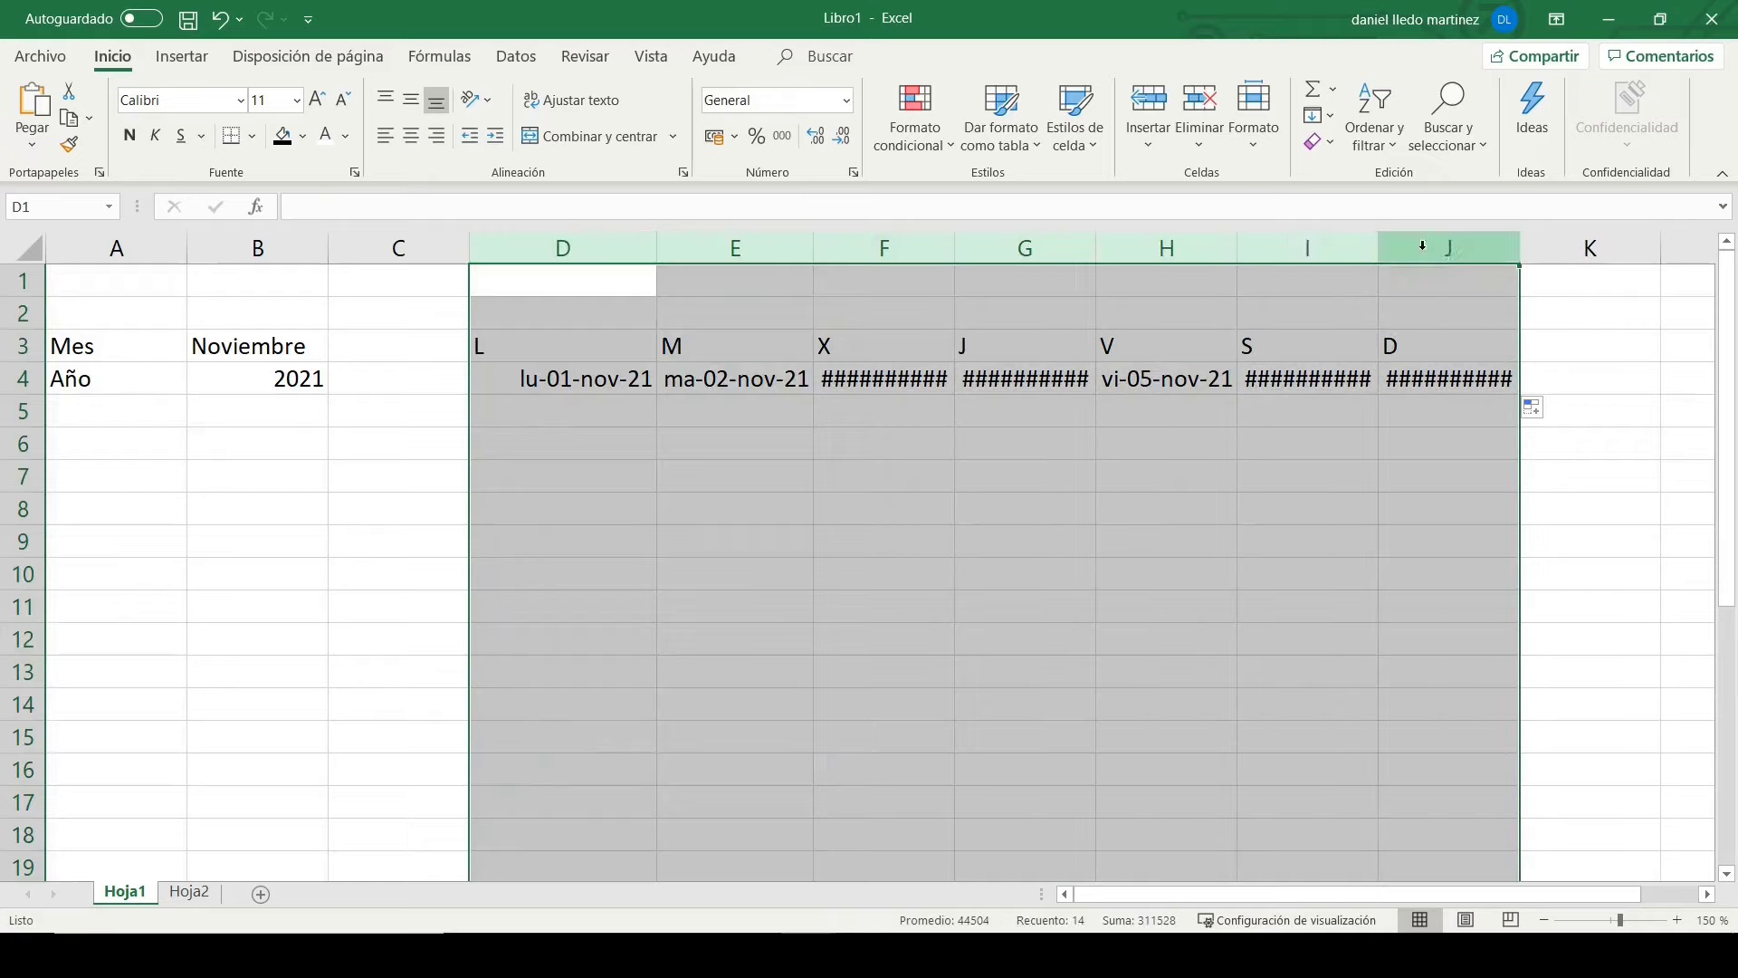
pyautogui.doubleClick(1265, 248)
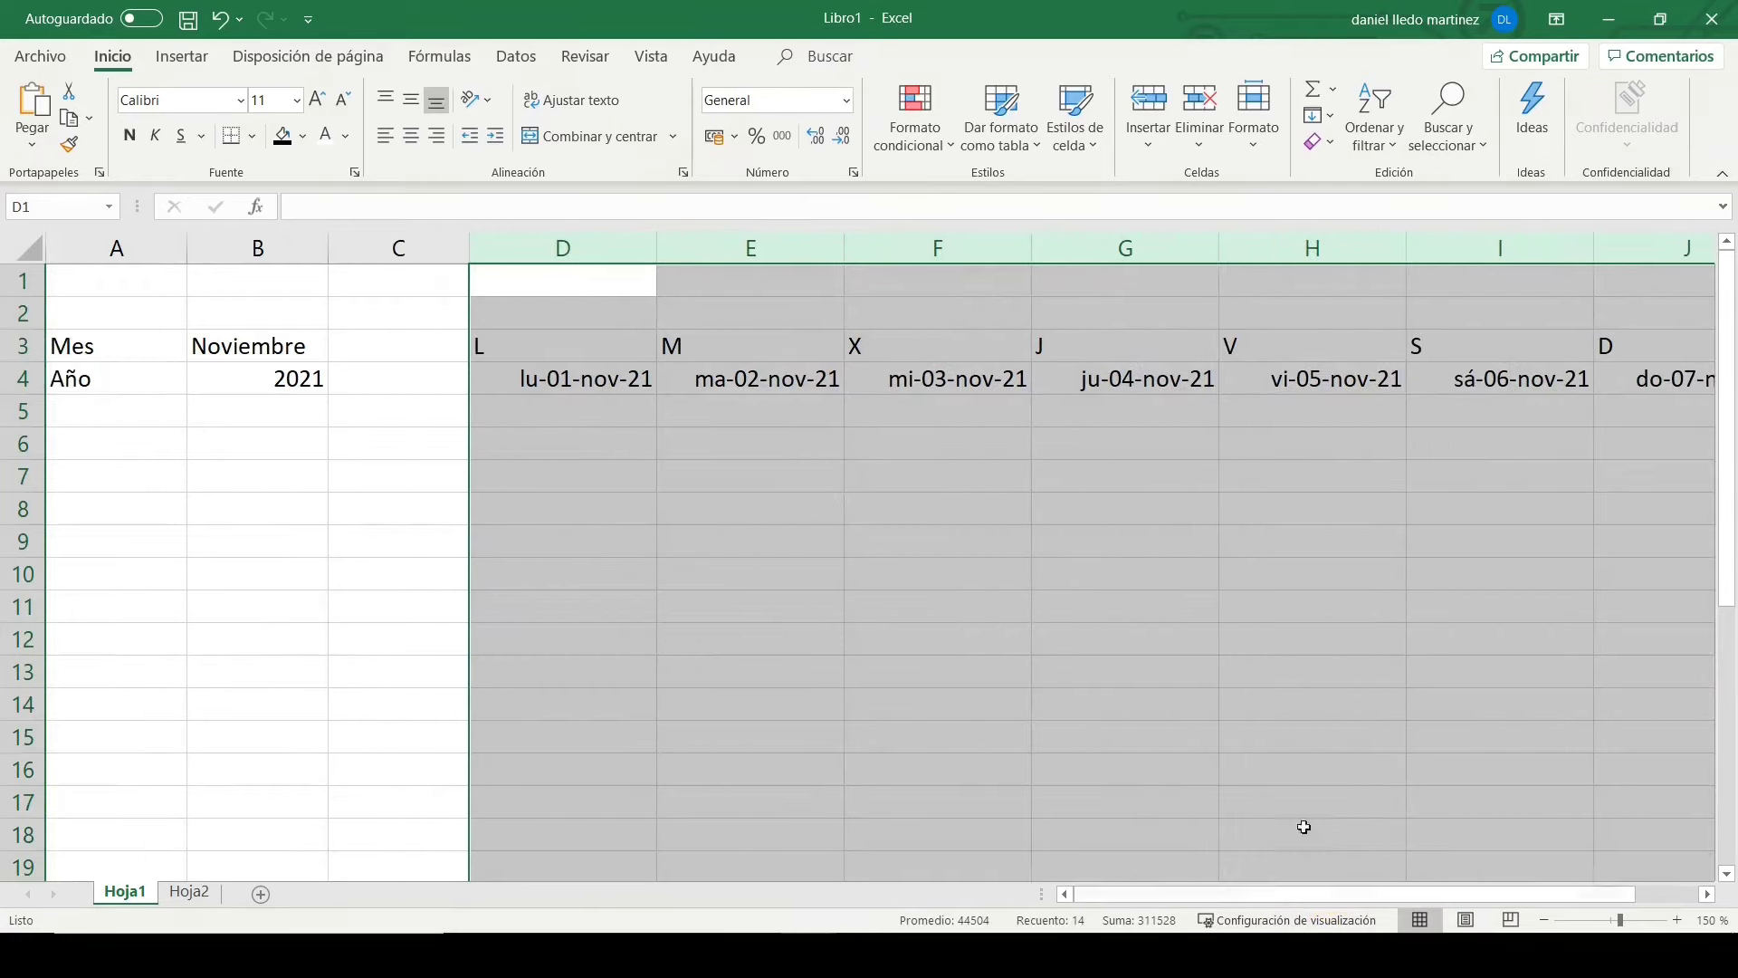
pyautogui.click(611, 421)
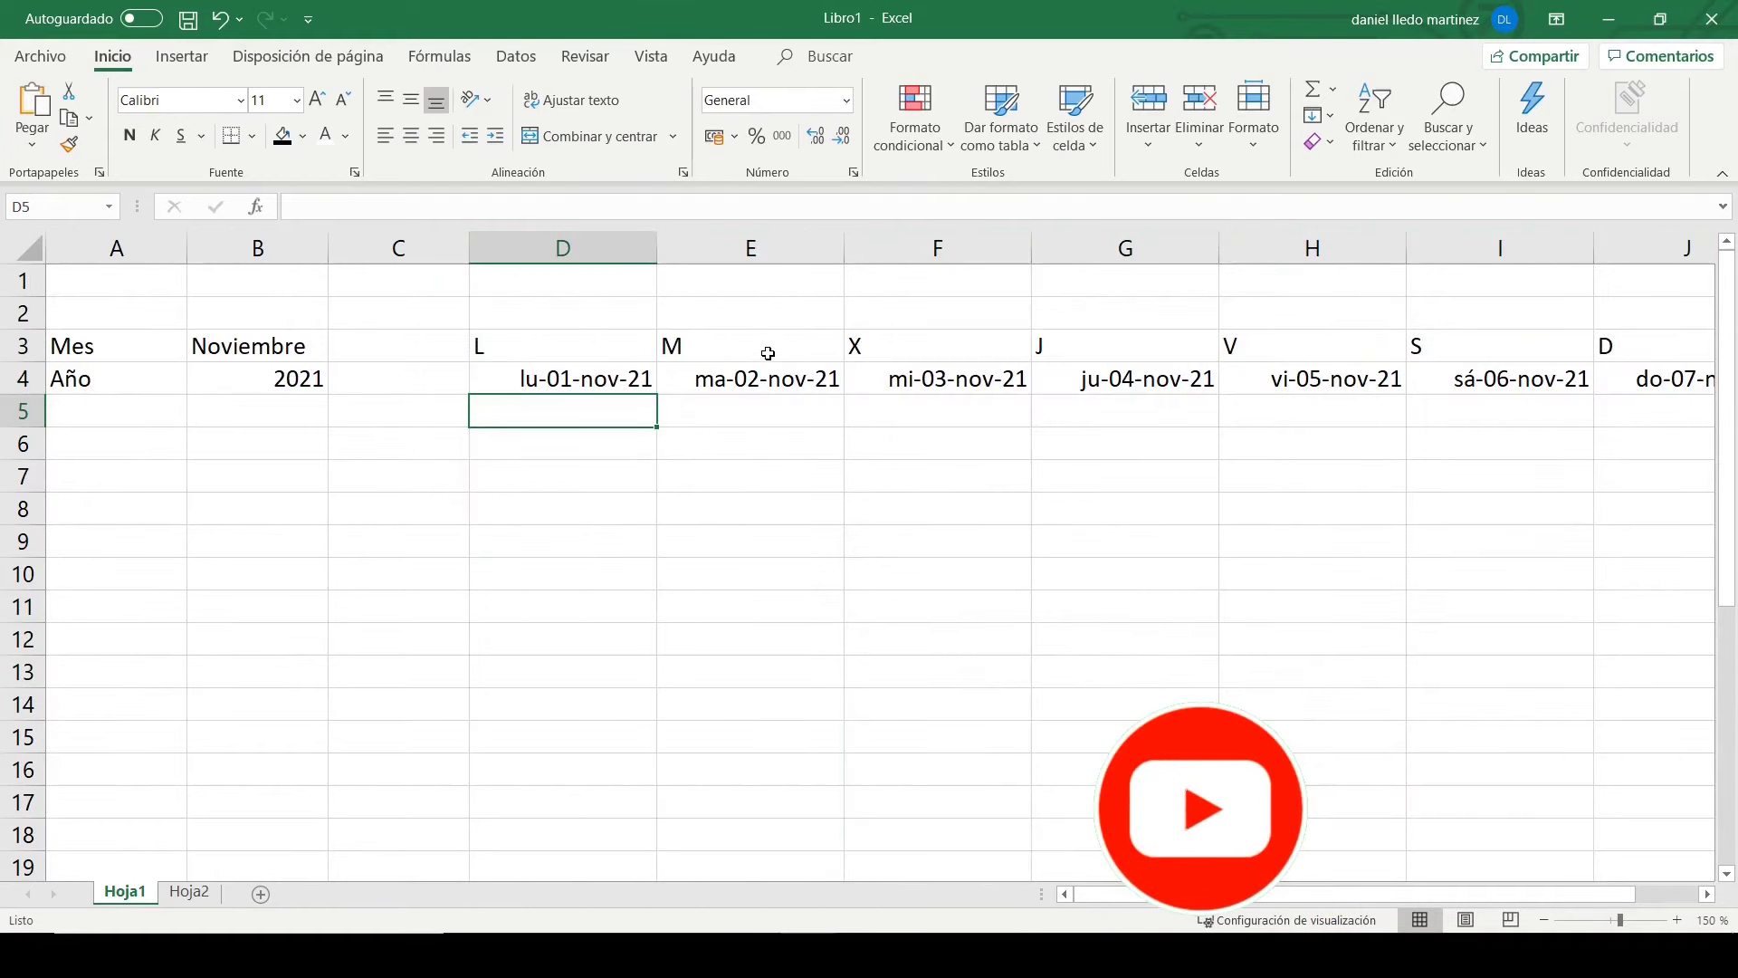
# Step: Enter =J4+1 in D5 to start the second week
pyautogui.write('=')
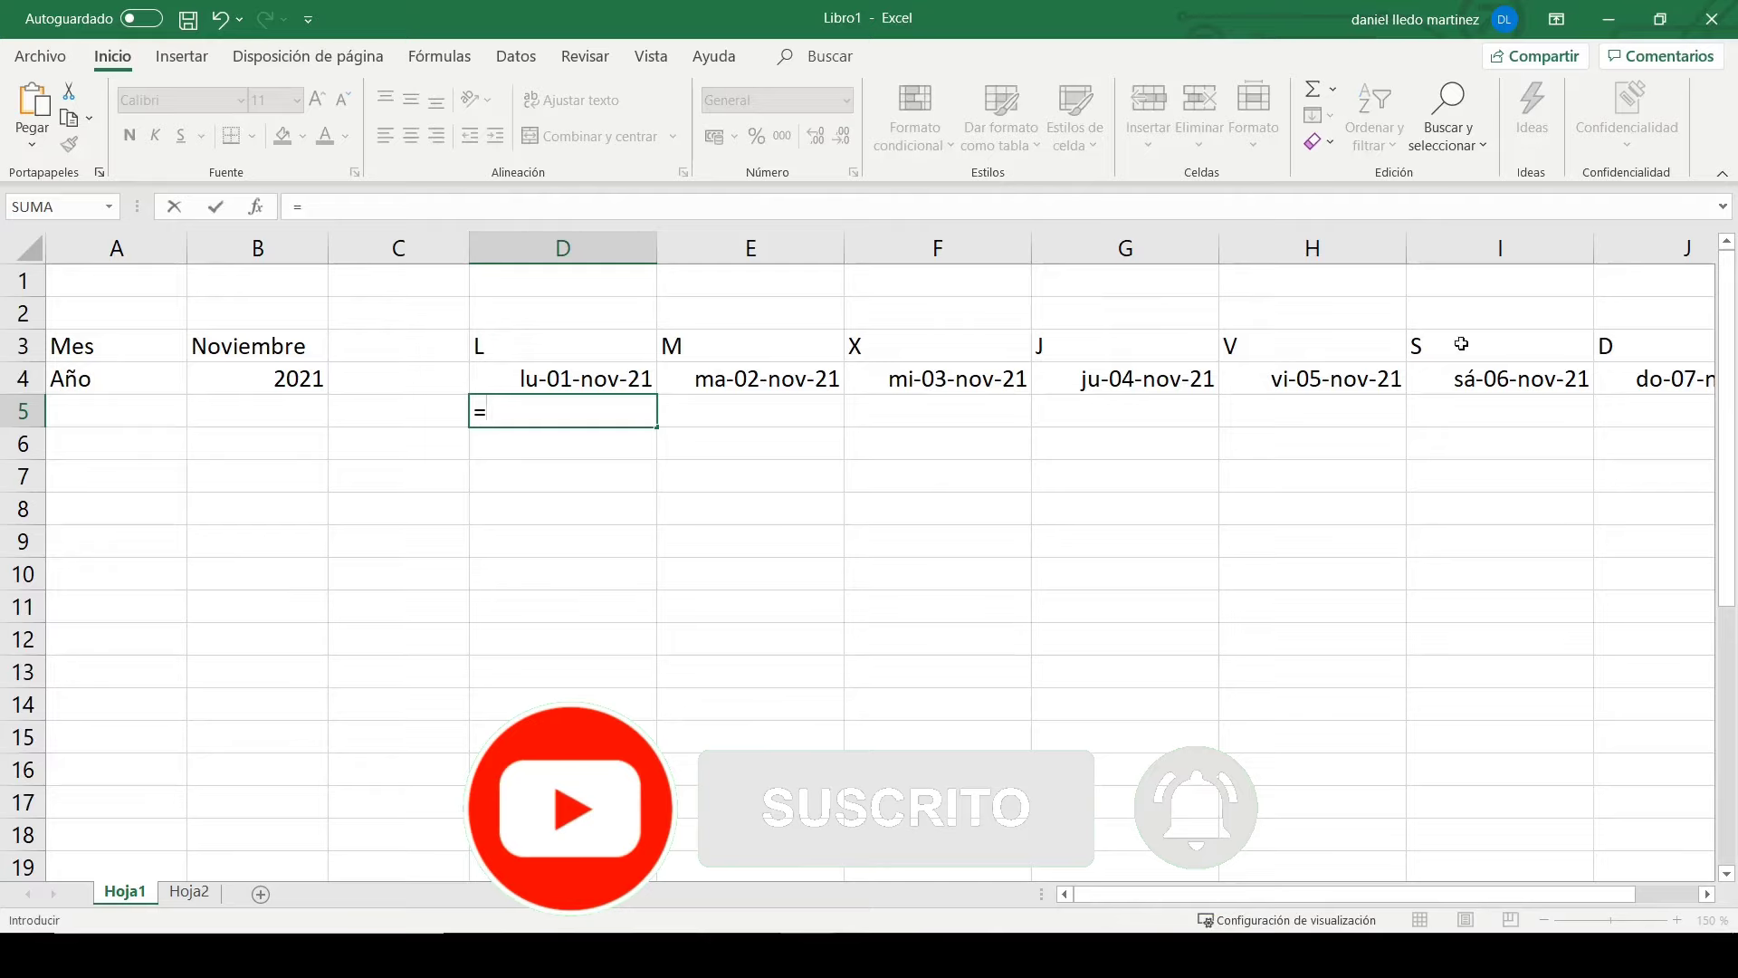
pyautogui.click(1673, 379)
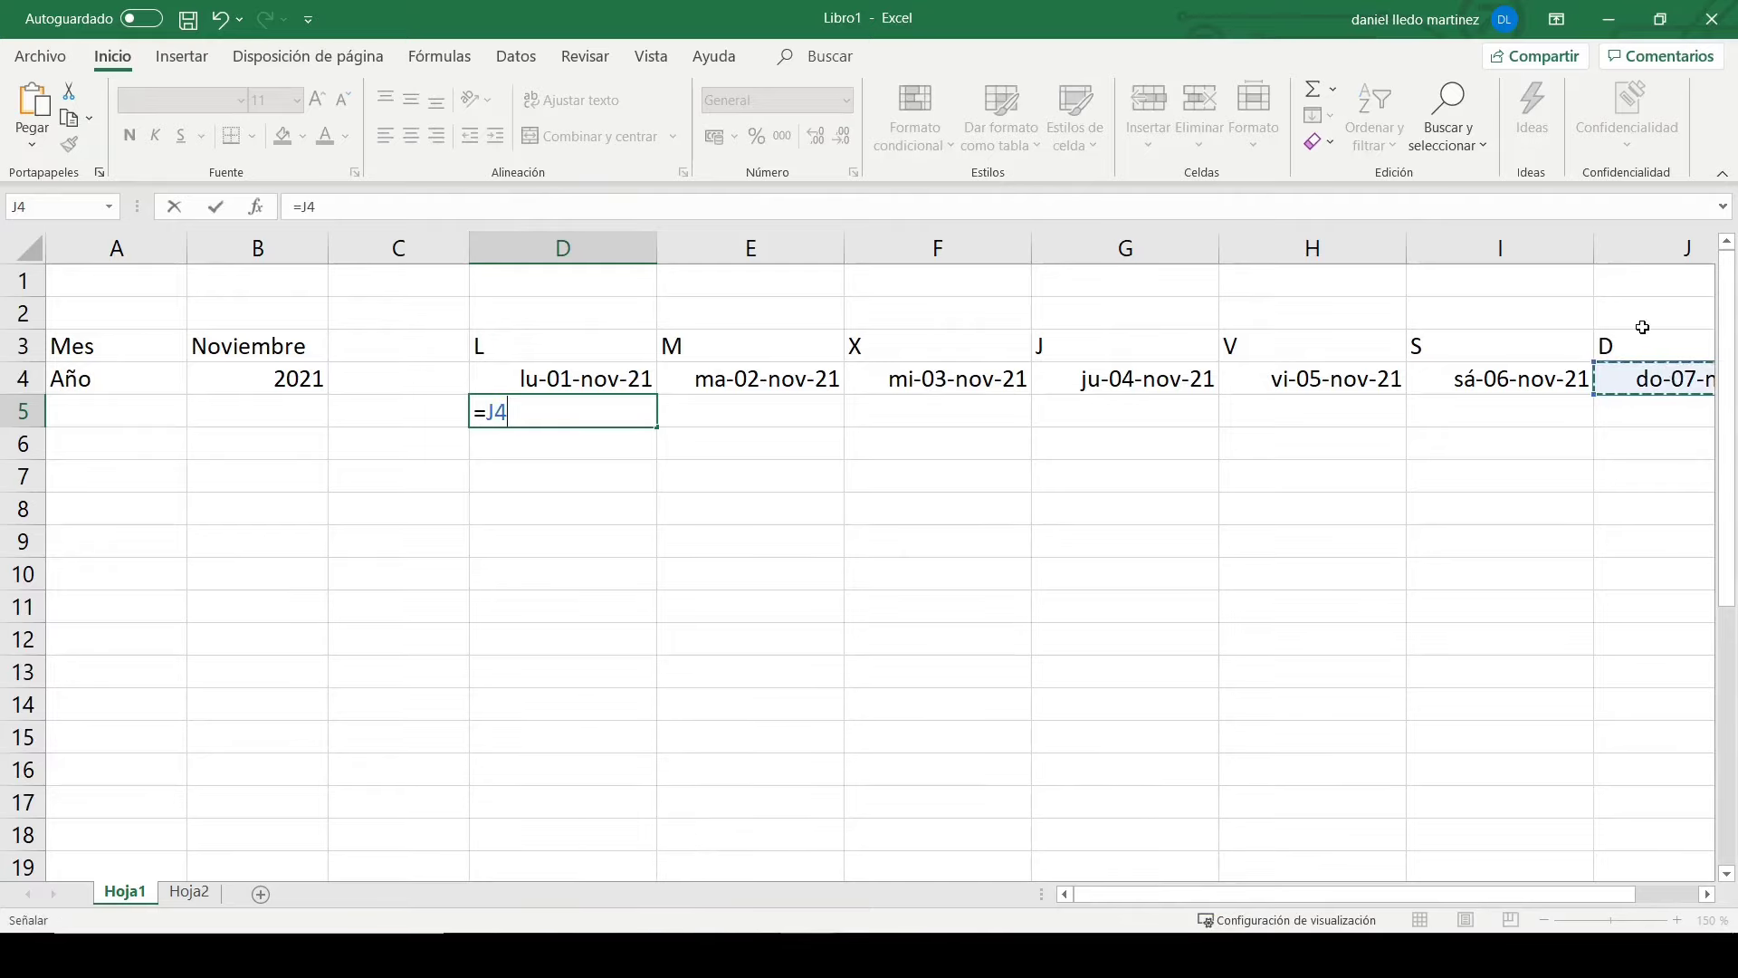
pyautogui.write('+1')
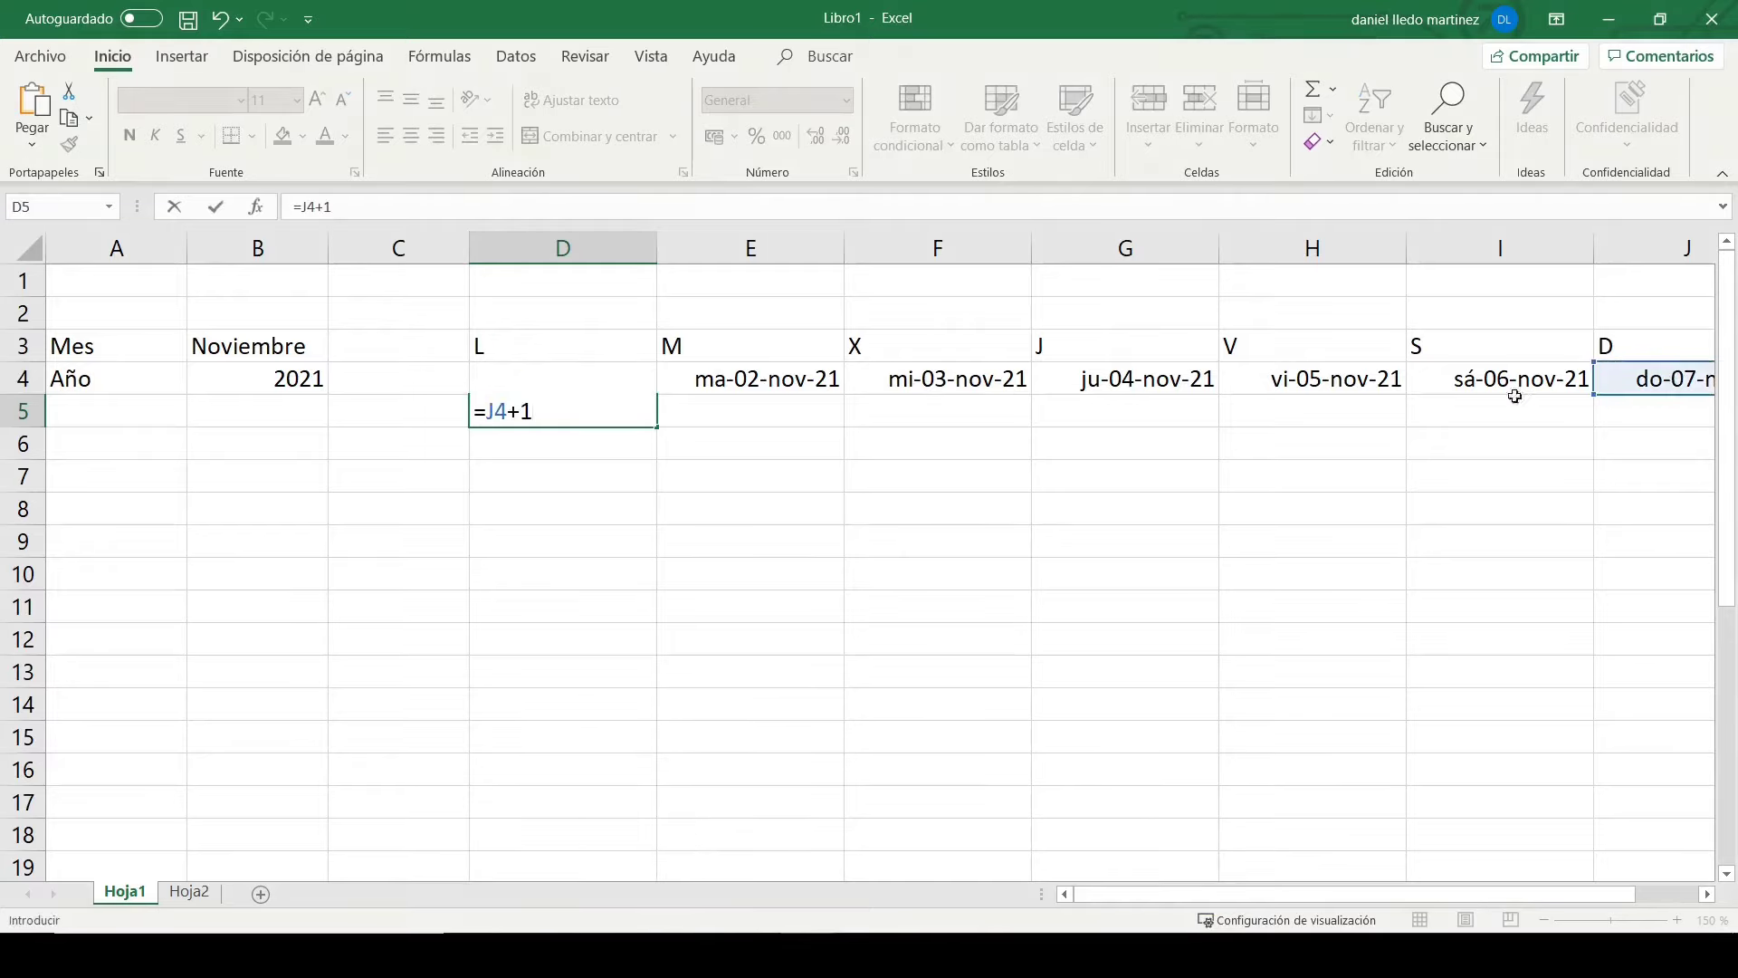
pyautogui.press('Return')
# Step: Enter =D5+1 in E5 for the next day
pyautogui.click(726, 419)
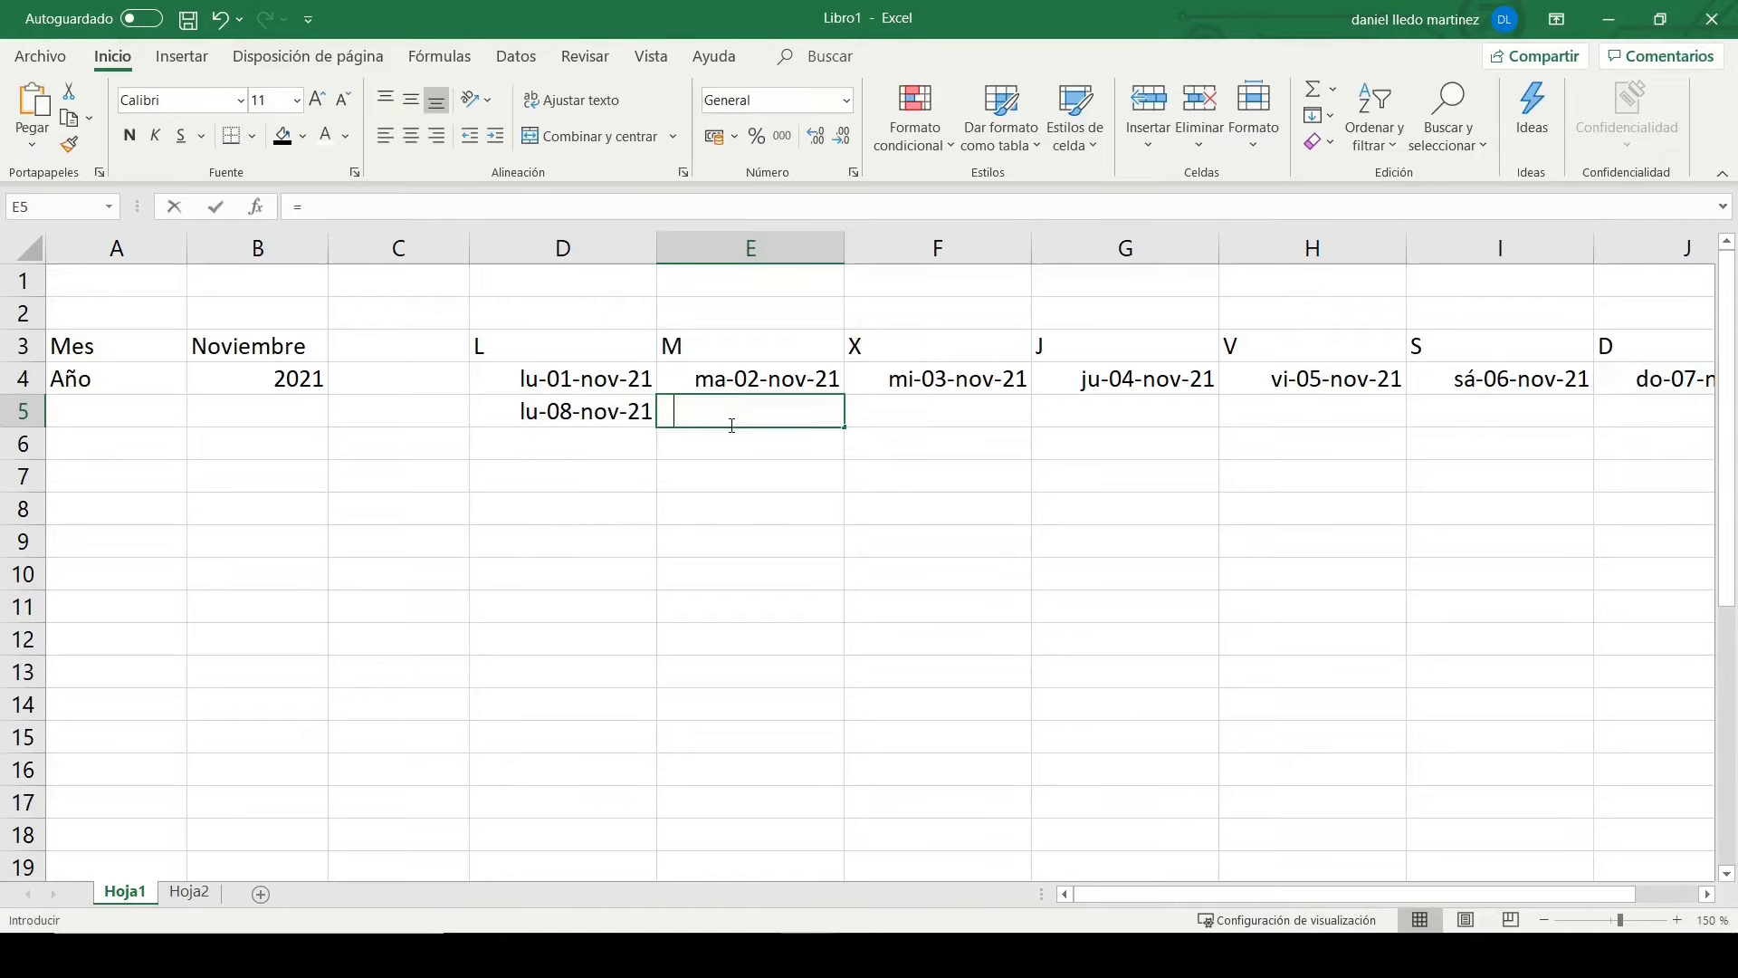
pyautogui.write('=')
pyautogui.click(613, 409)
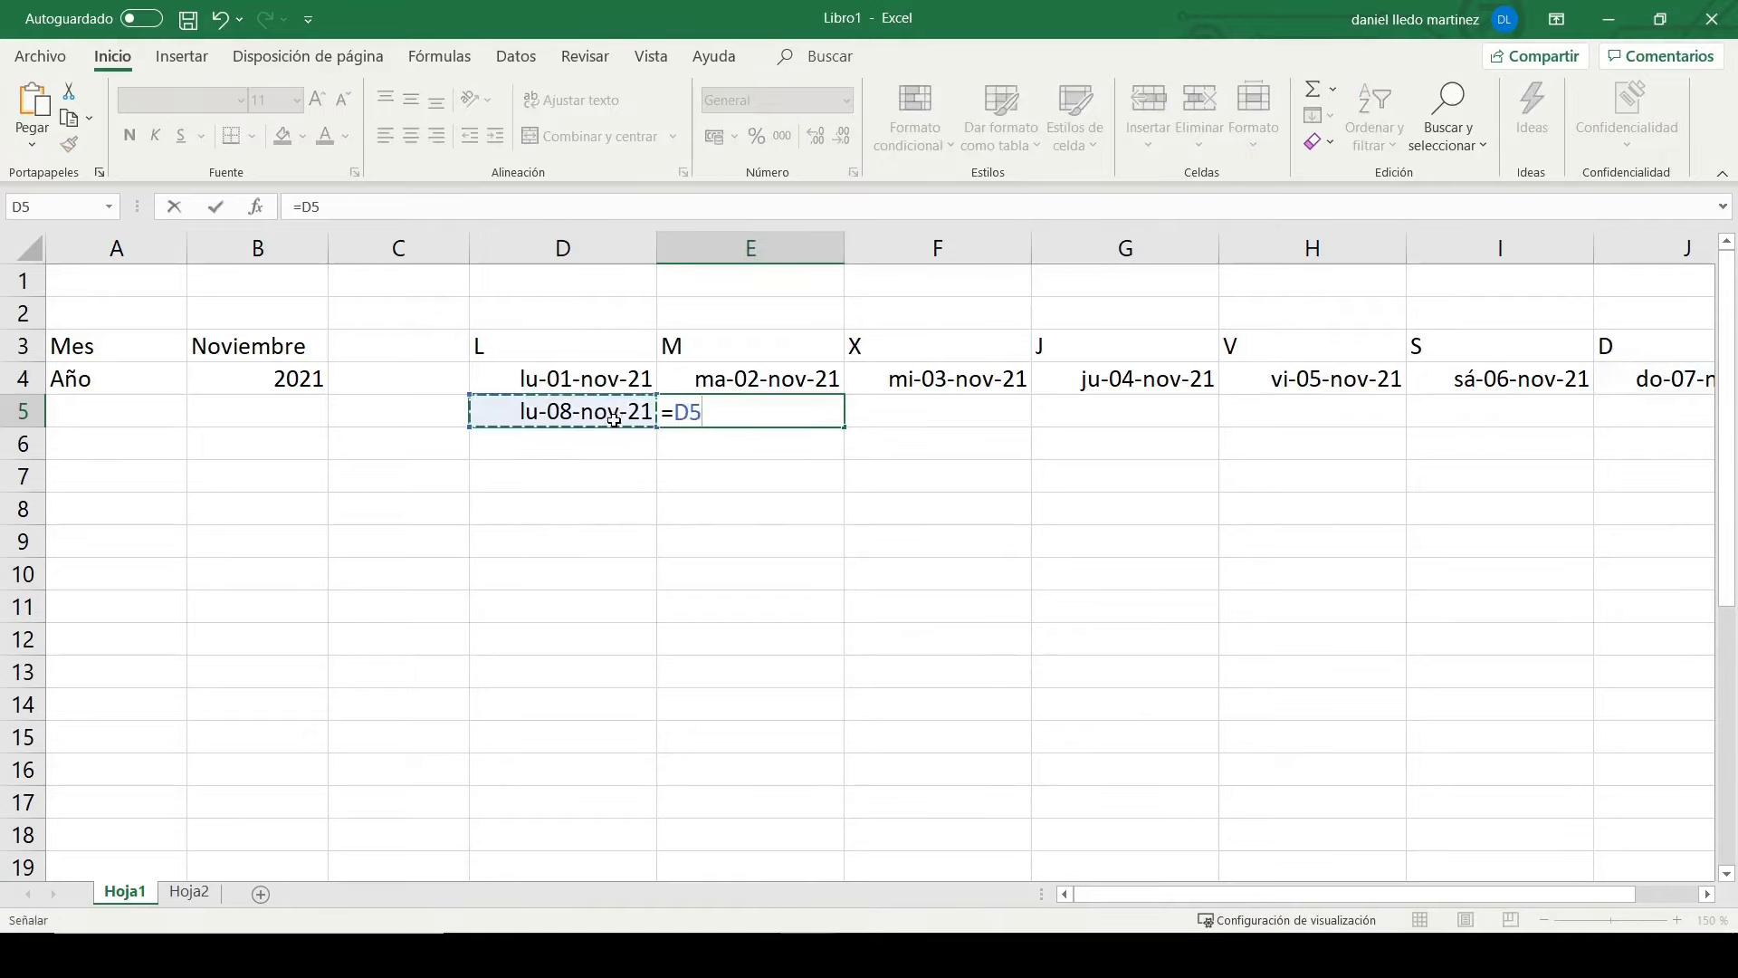
pyautogui.write('+1')
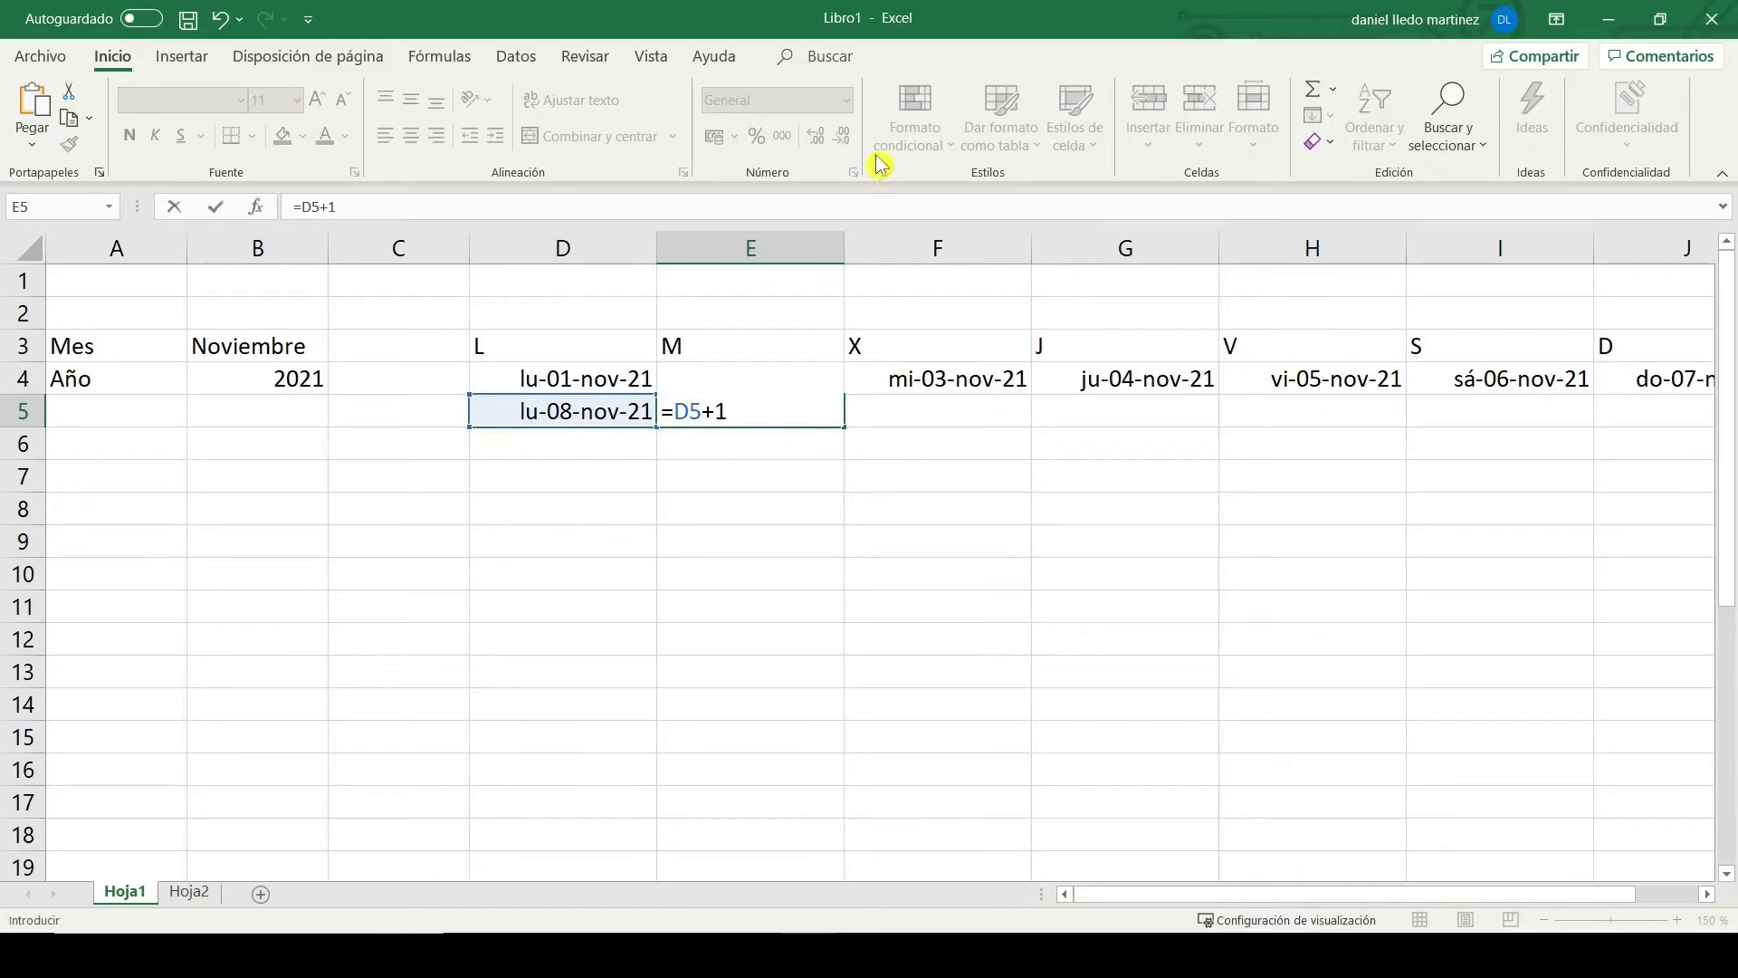
pyautogui.press('Return')
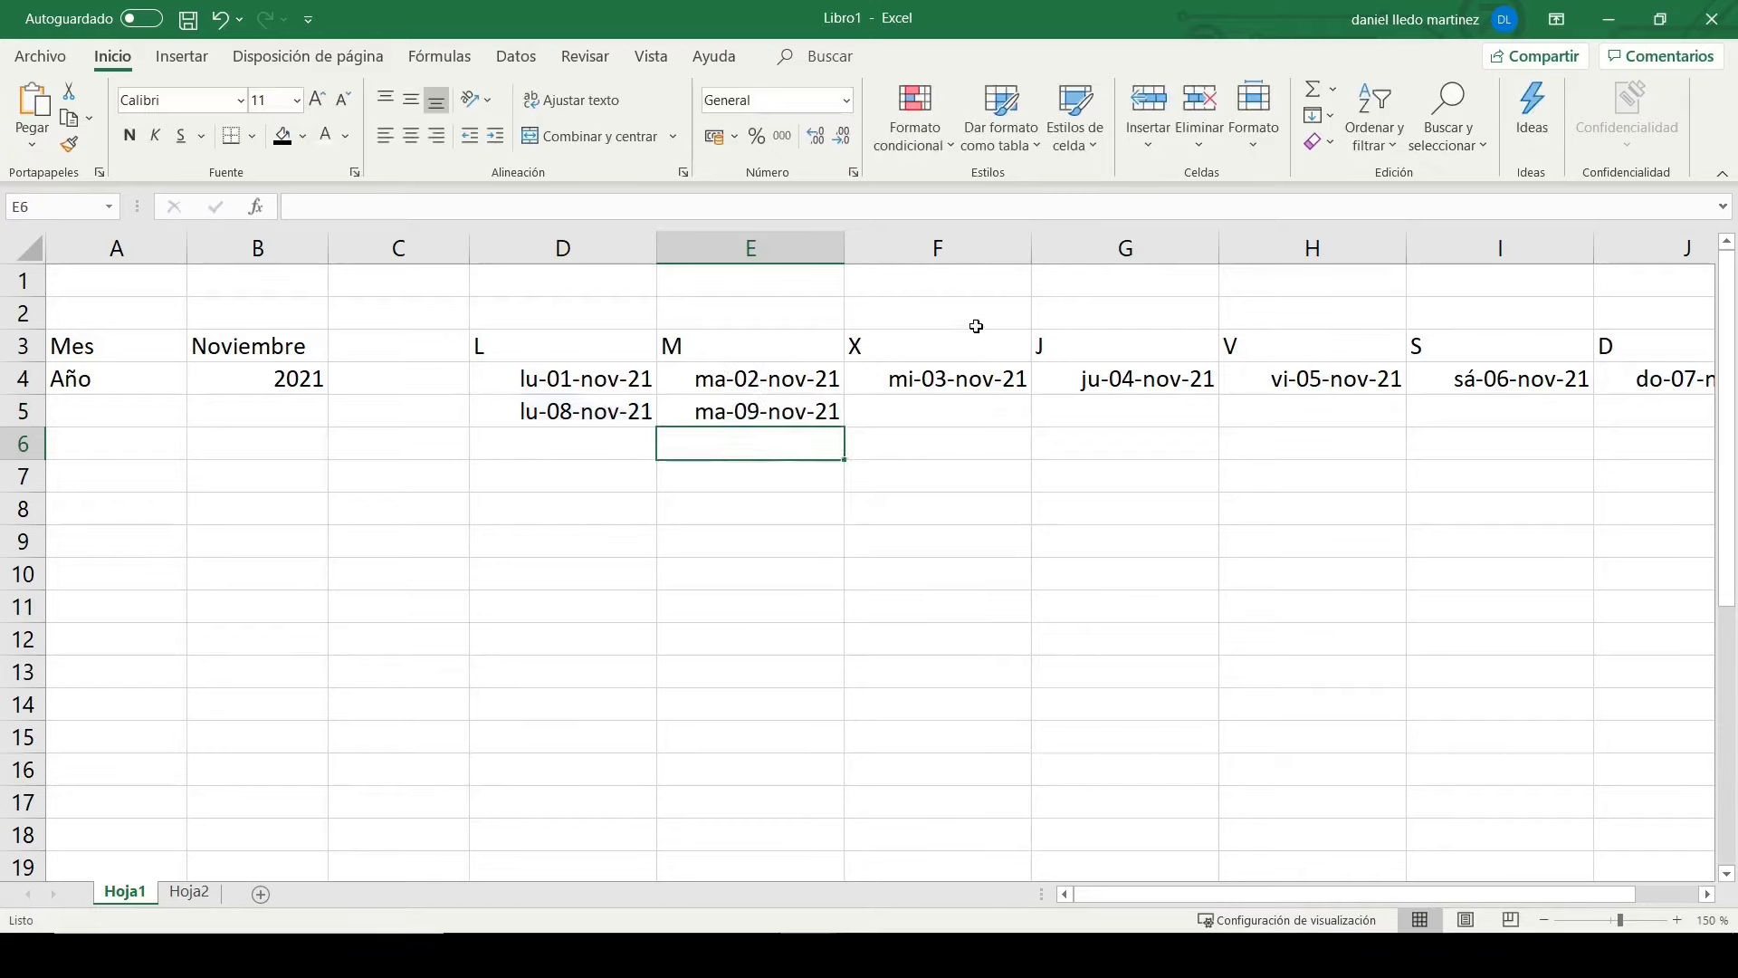
pyautogui.click(836, 419)
# Step: Fill E5 across to J5, copy D5:J5 down to row 9, and select D4:J9
pyautogui.moveTo(842, 426); pyautogui.dragTo(1711, 421)
pyautogui.moveTo(1625, 894); pyautogui.dragTo(1669, 900)
pyautogui.moveTo(454, 413); pyautogui.dragTo(1522, 412)
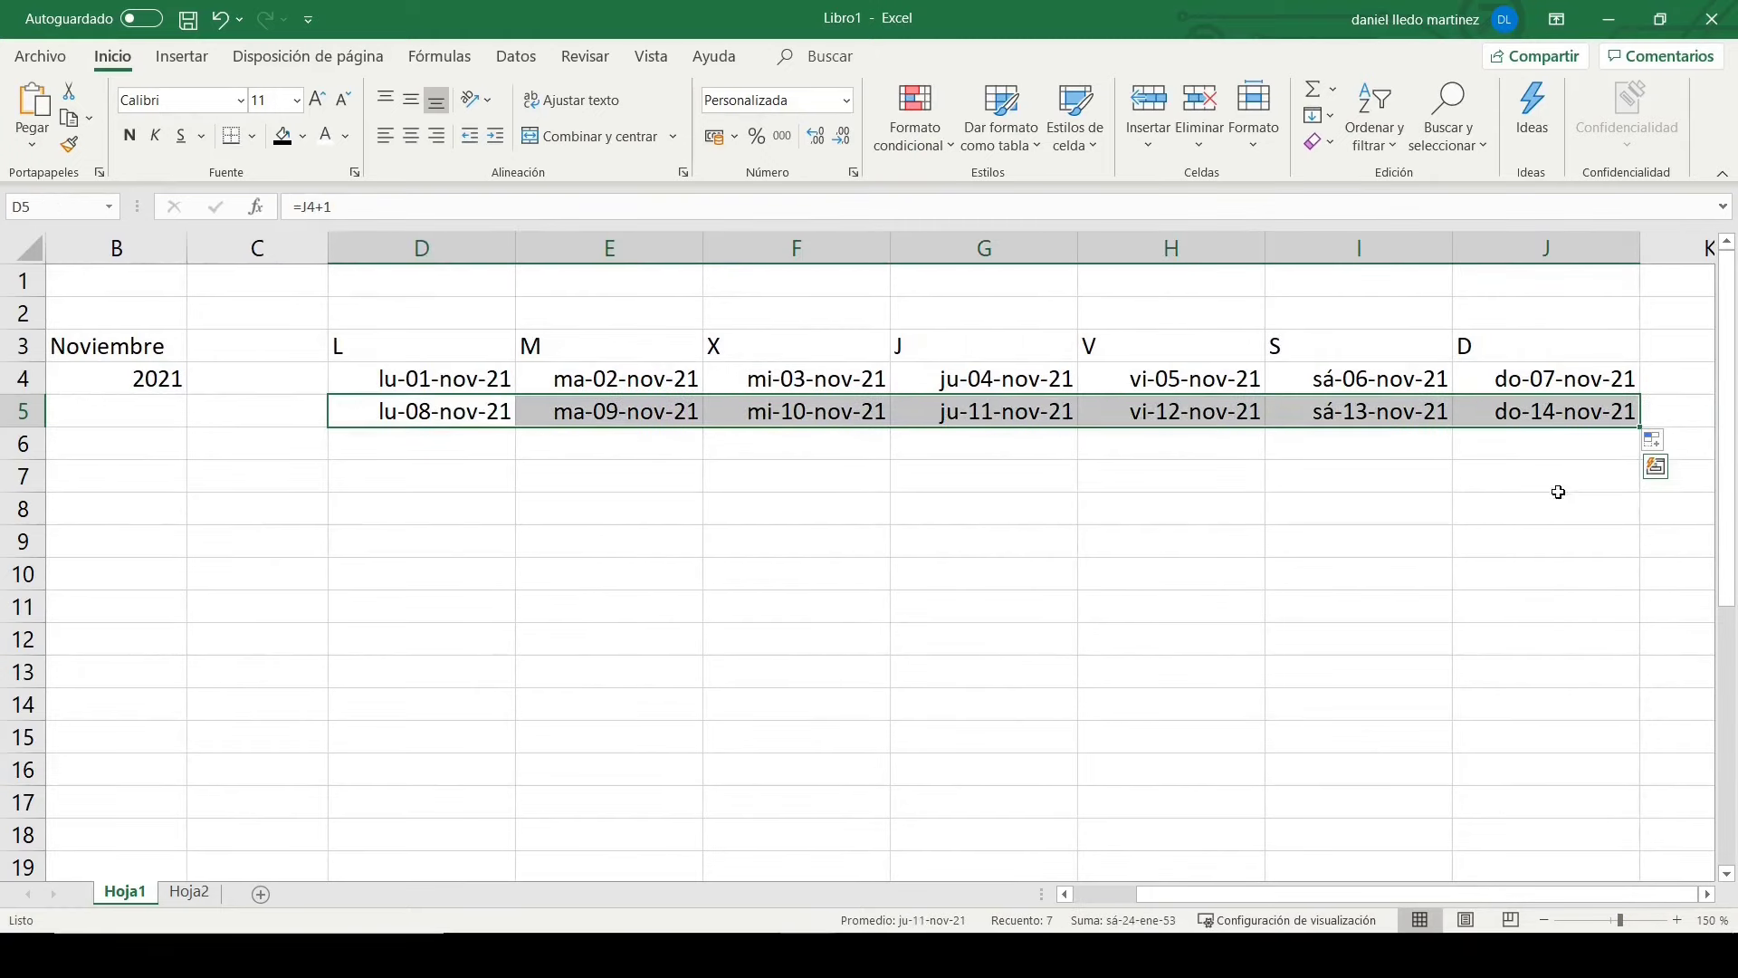
pyautogui.moveTo(1637, 425); pyautogui.dragTo(1633, 547)
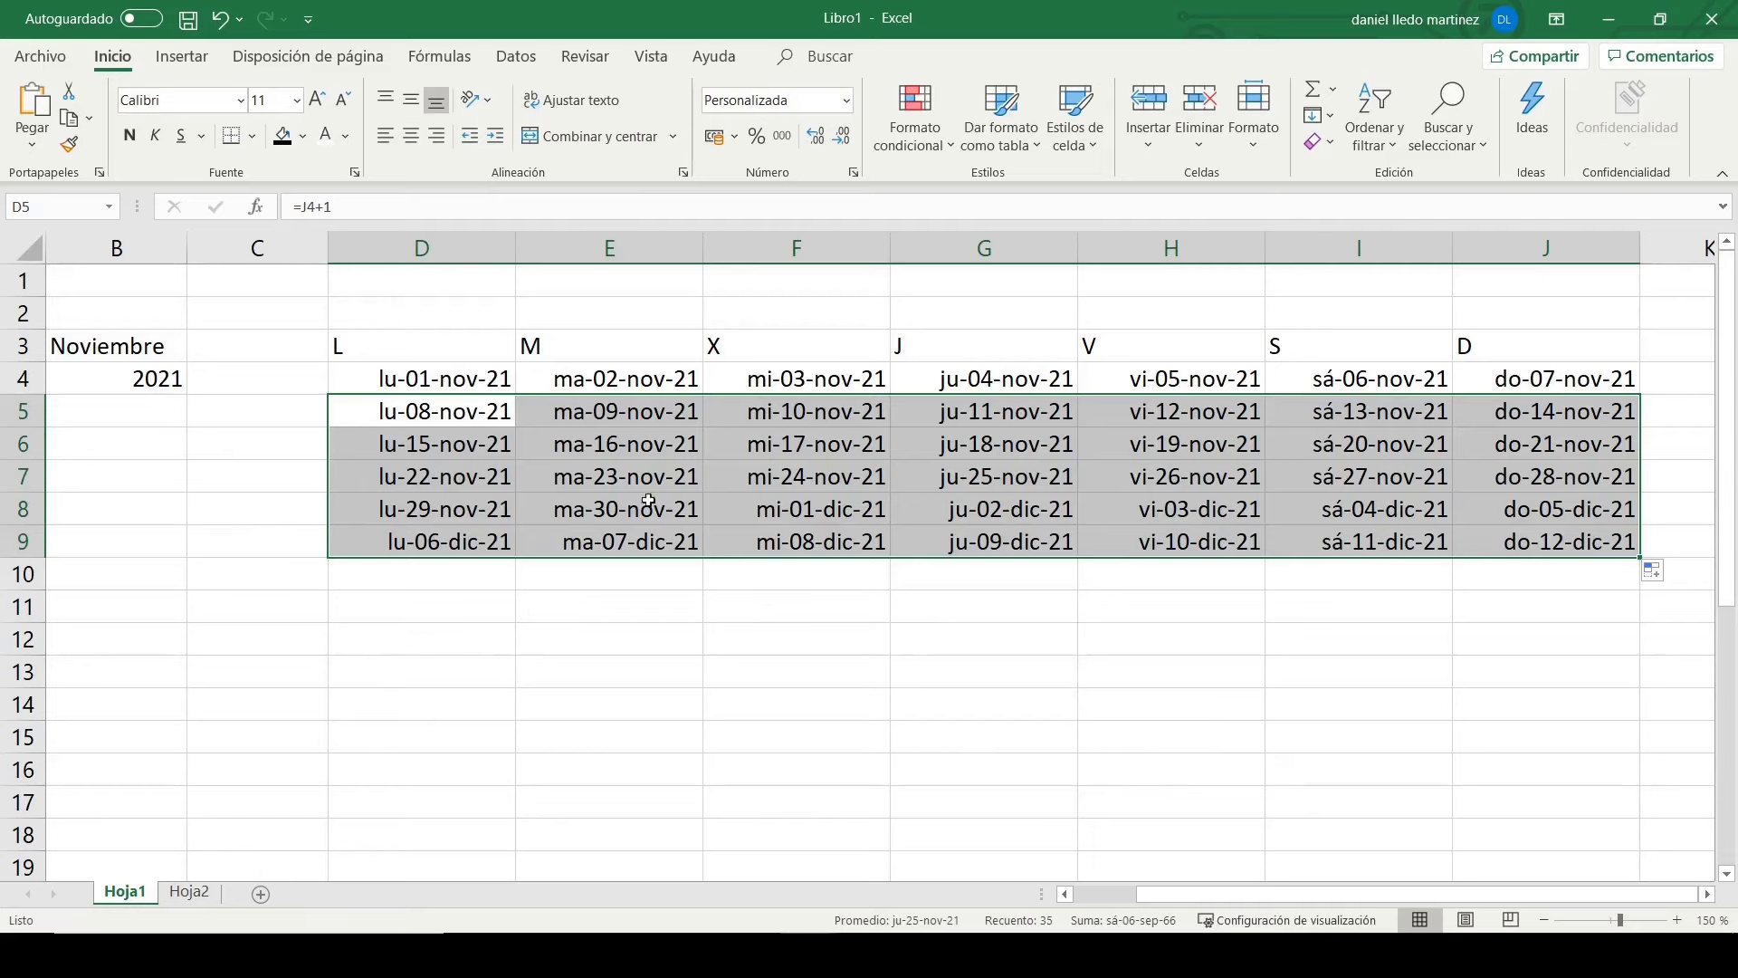
pyautogui.moveTo(409, 379); pyautogui.dragTo(1554, 544)
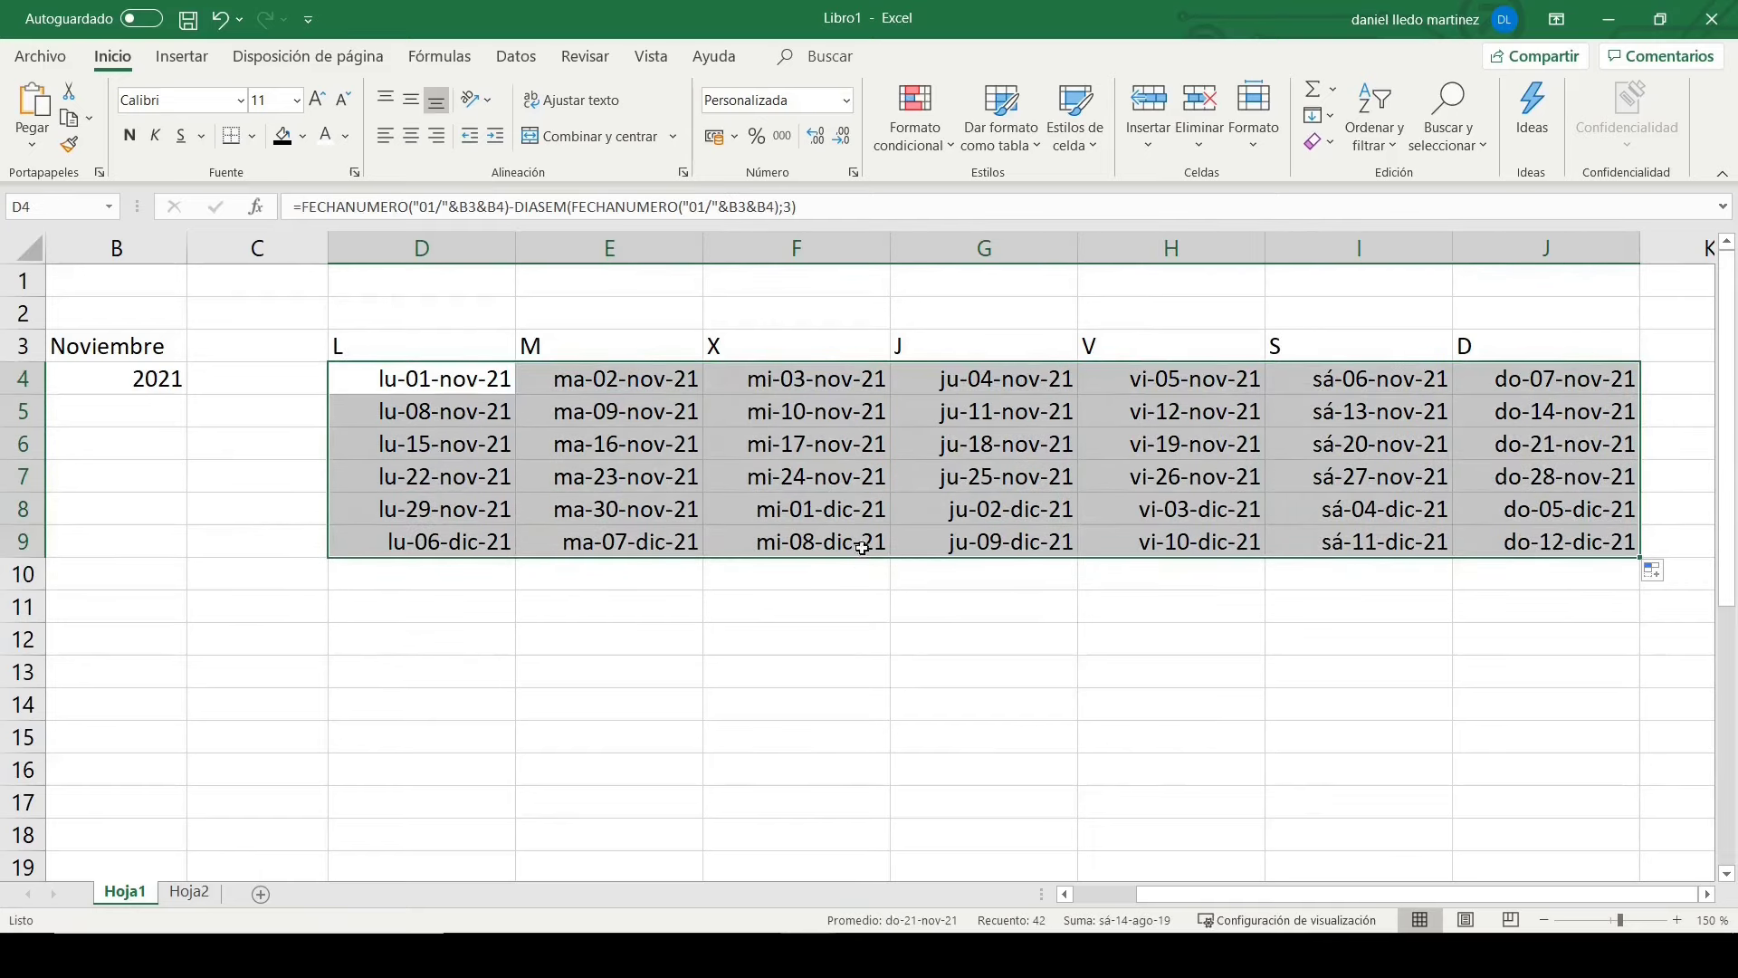
# Step: Apply the custom number format DD to D4:J9 so only day numbers show
pyautogui.rightClick(472, 533)
pyautogui.click(604, 820)
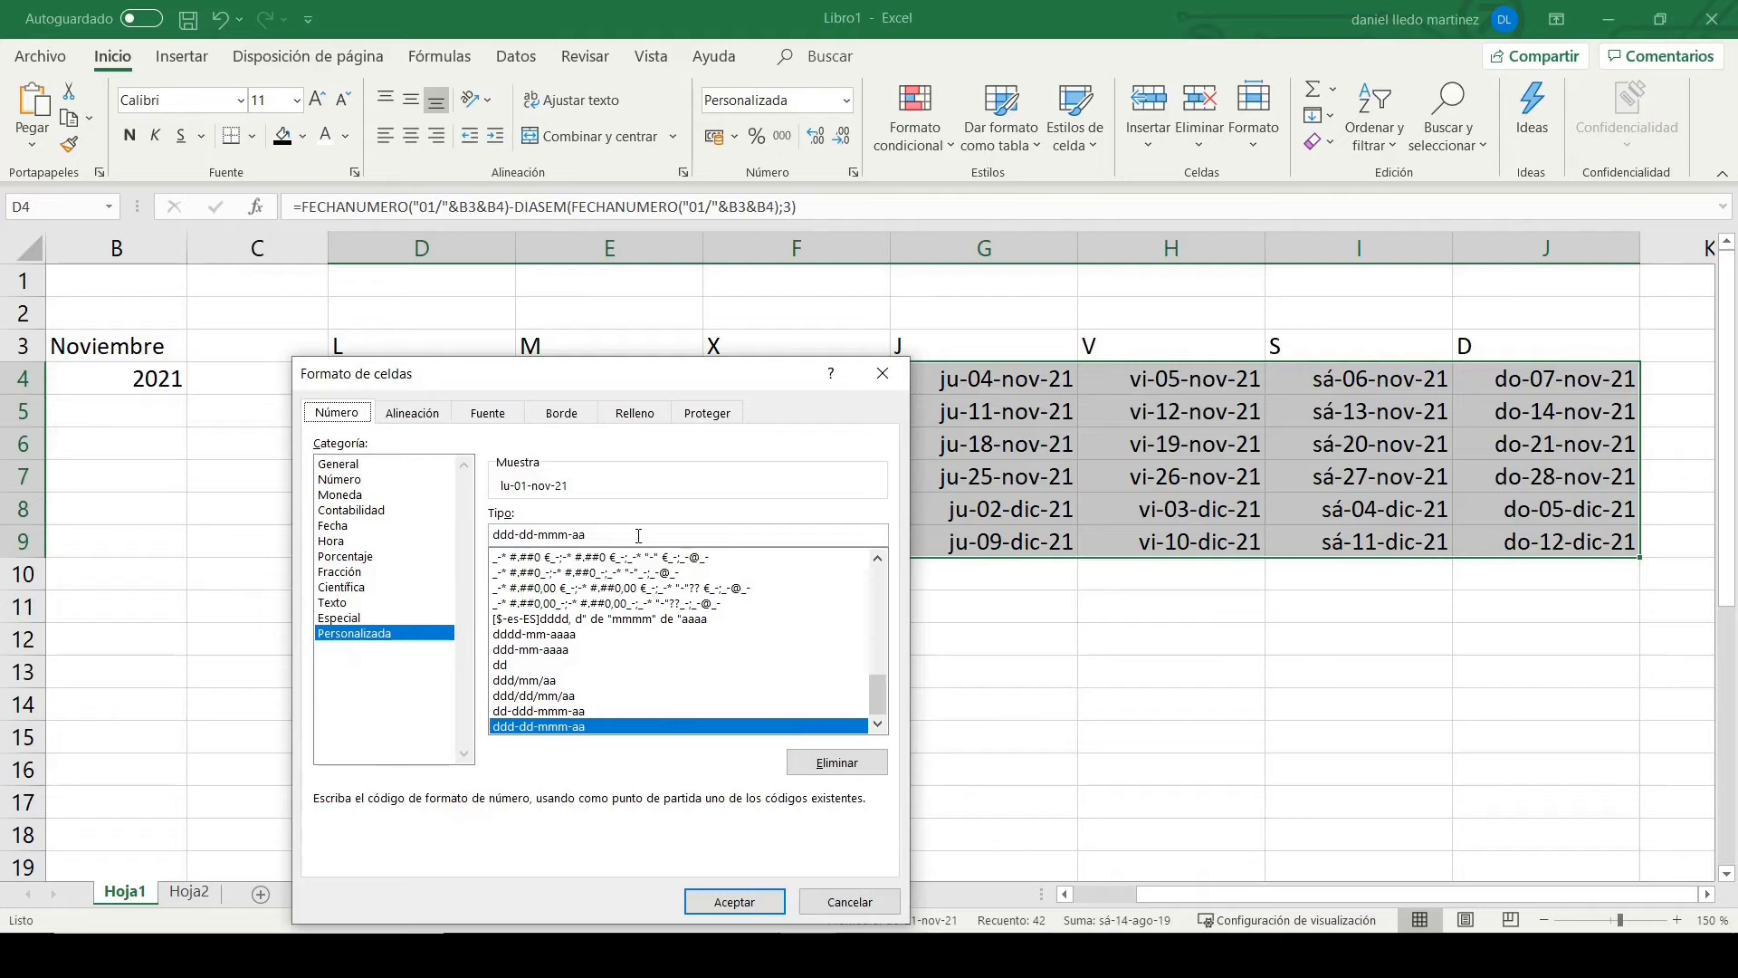
pyautogui.moveTo(639, 535); pyautogui.dragTo(384, 535)
pyautogui.write('DD')
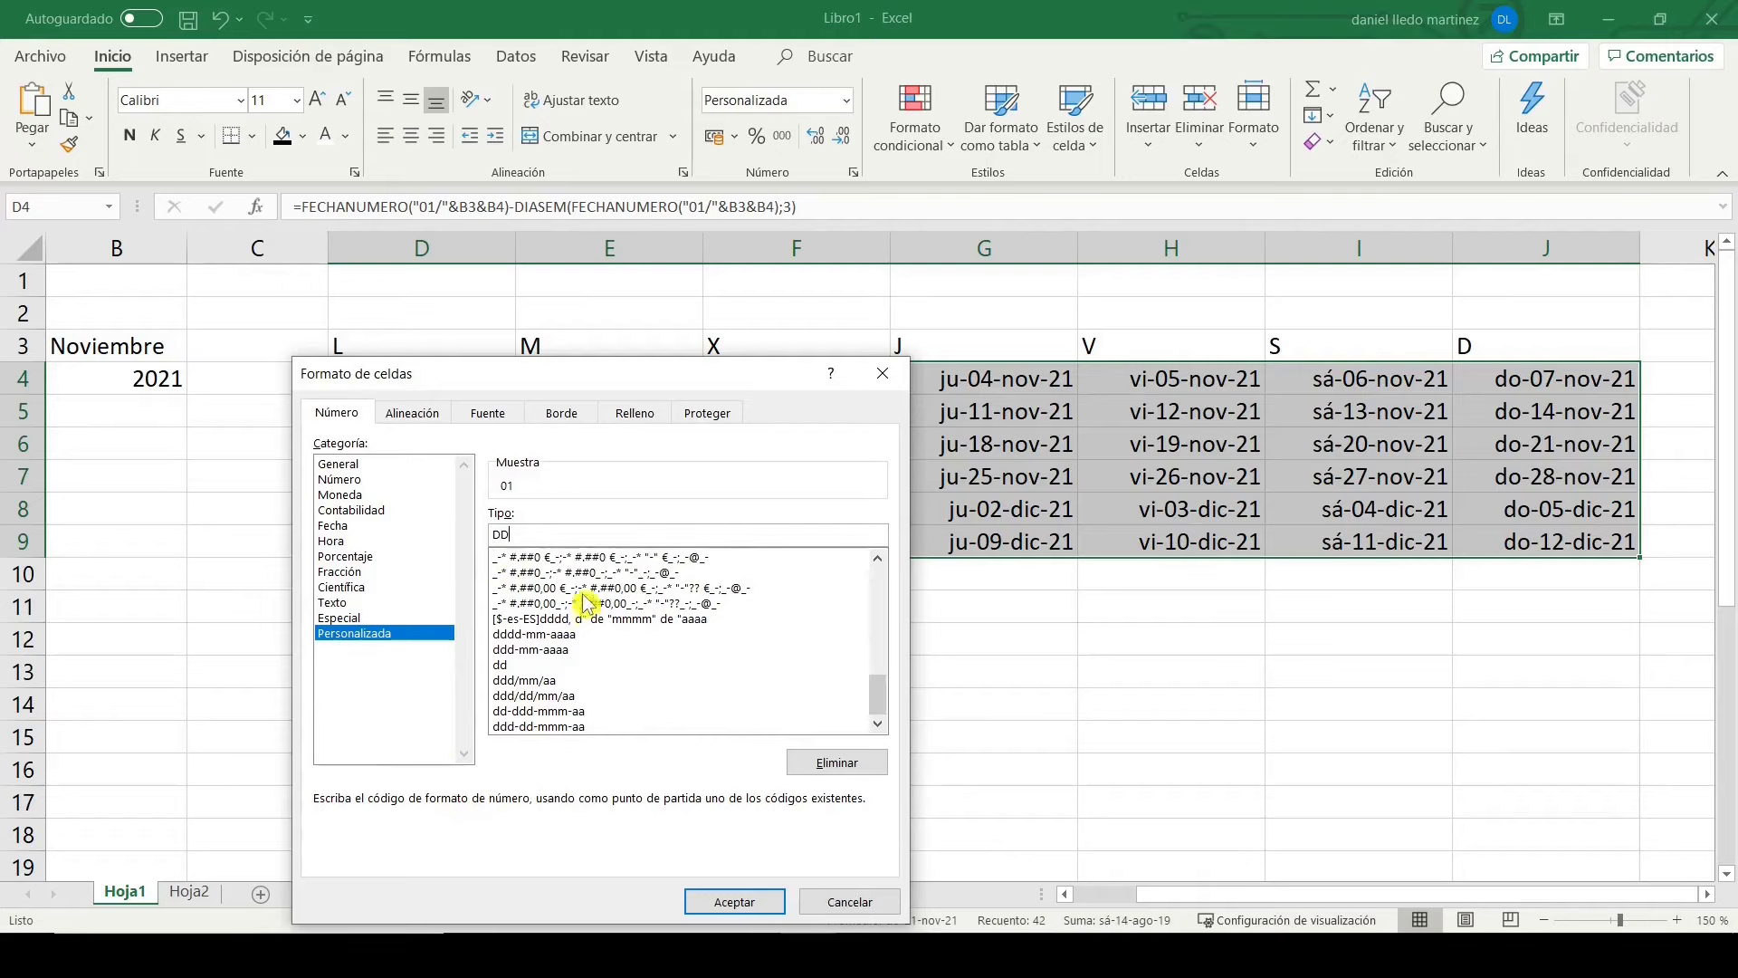
pyautogui.moveTo(543, 323); pyautogui.dragTo(543, 323)
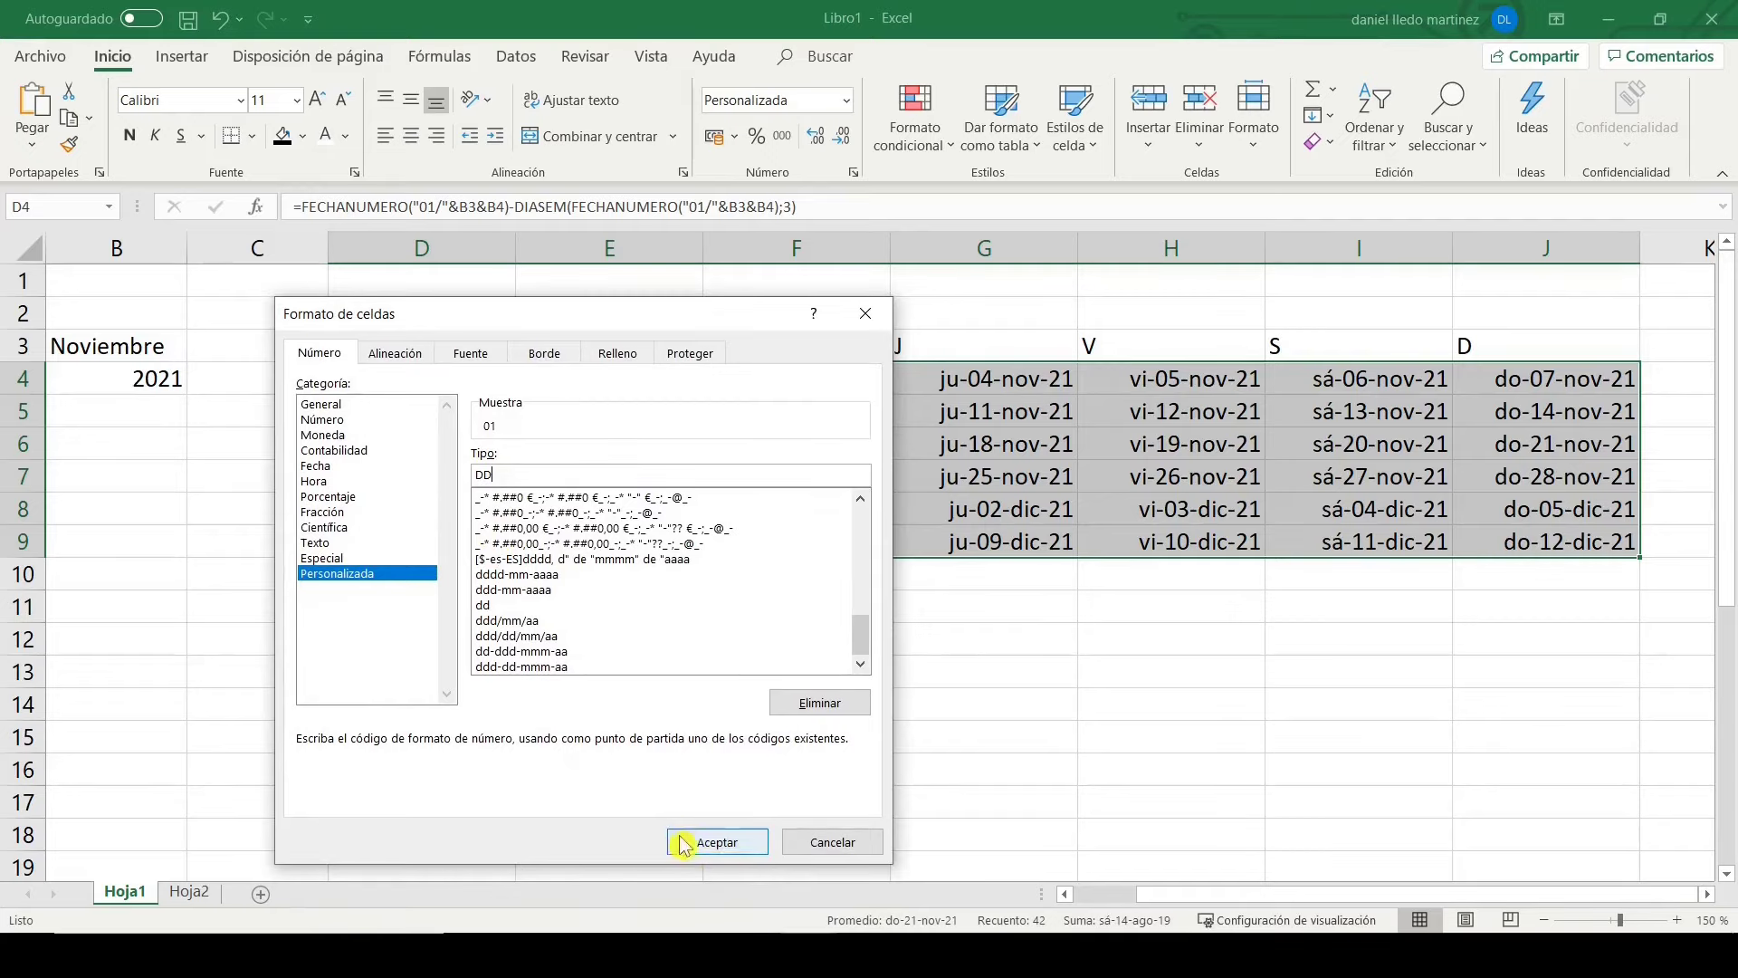
pyautogui.click(711, 842)
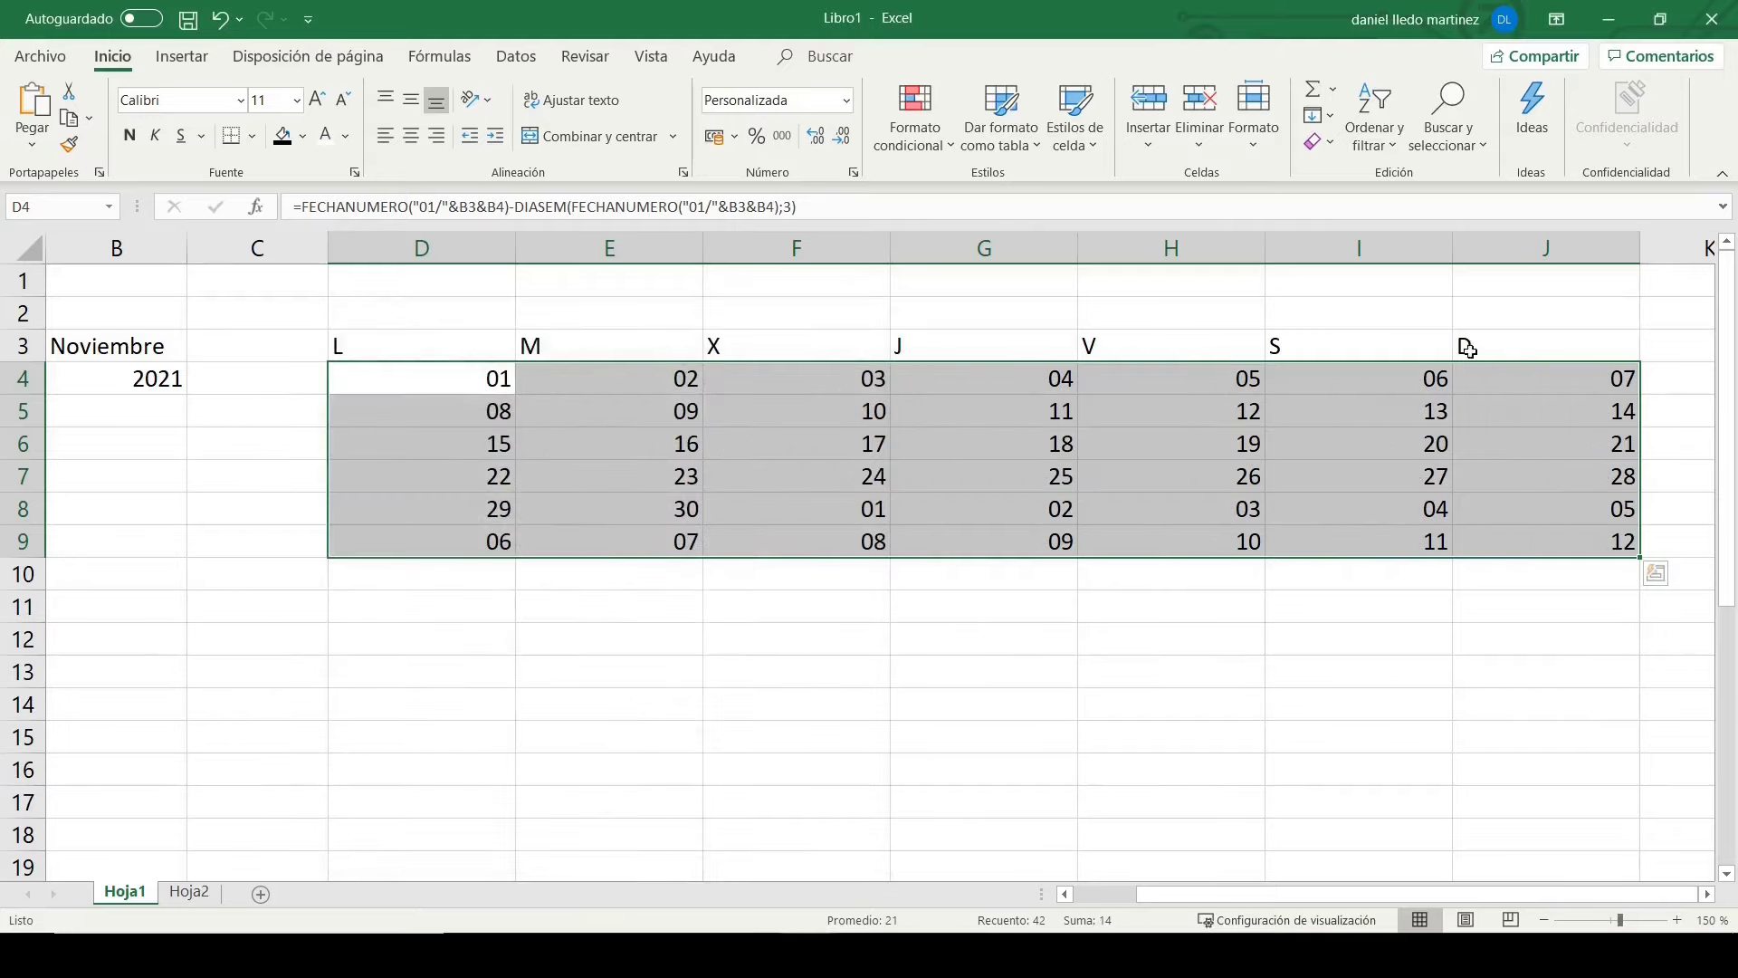
# Step: Narrow columns D–J and centre their contents both vertically and horizontally
pyautogui.moveTo(1552, 248); pyautogui.dragTo(363, 273)
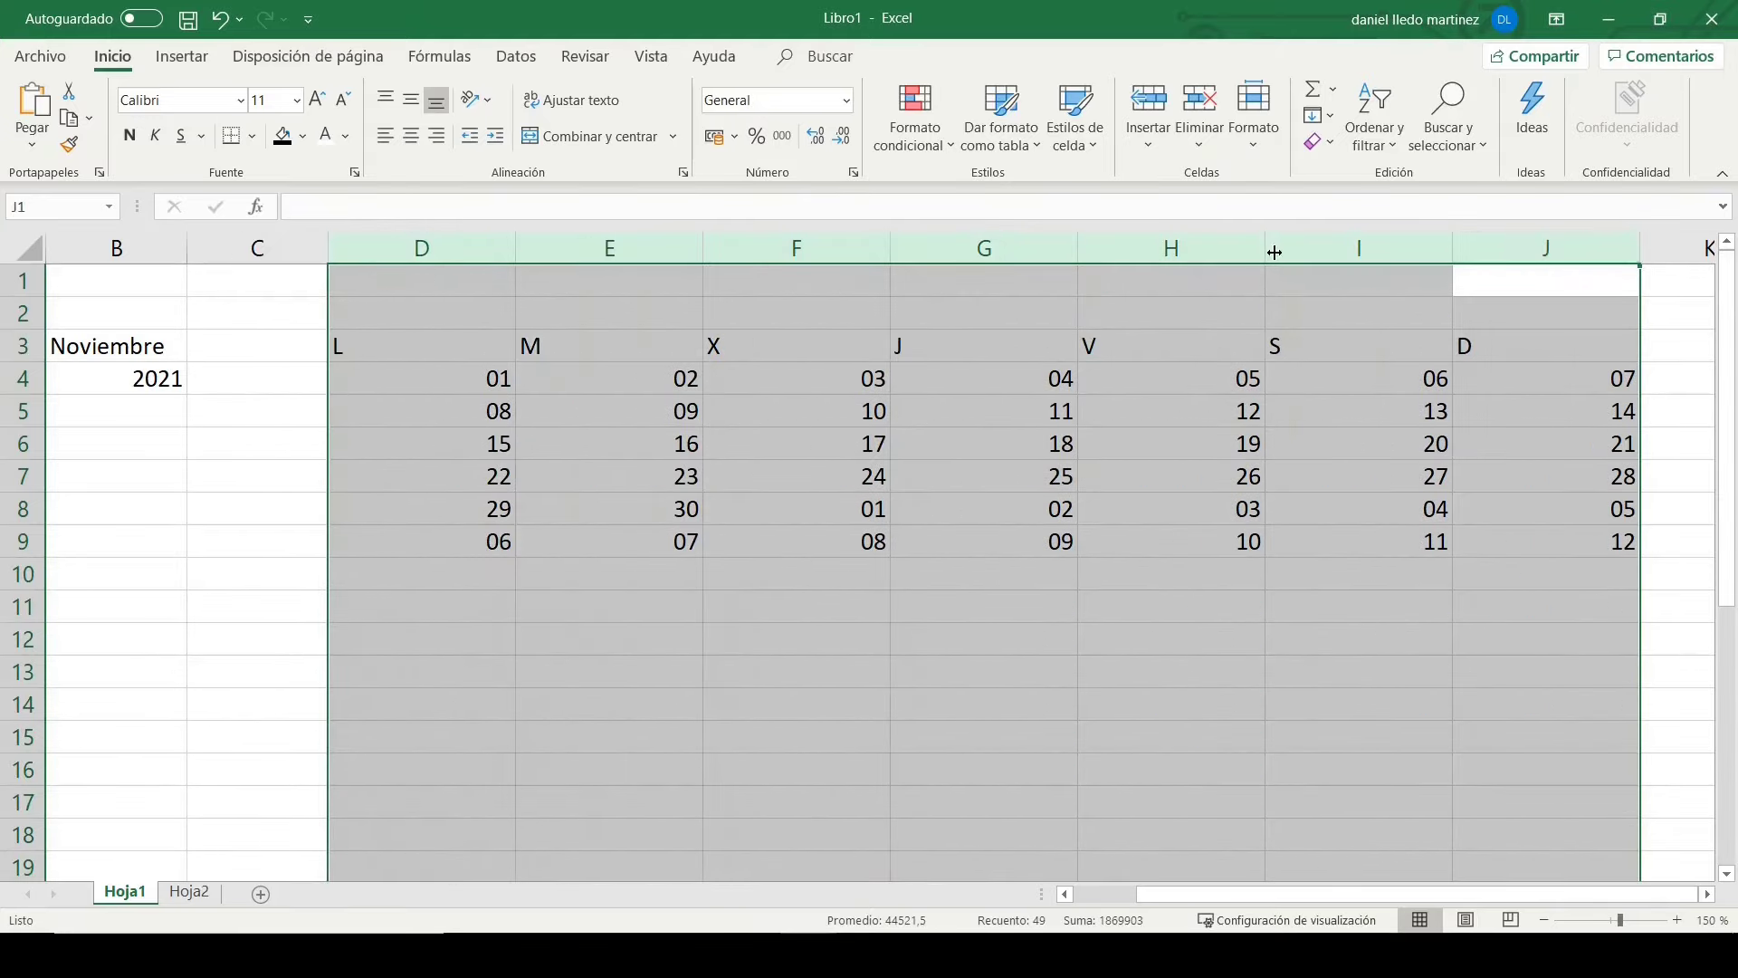
pyautogui.moveTo(1267, 249); pyautogui.dragTo(1226, 249)
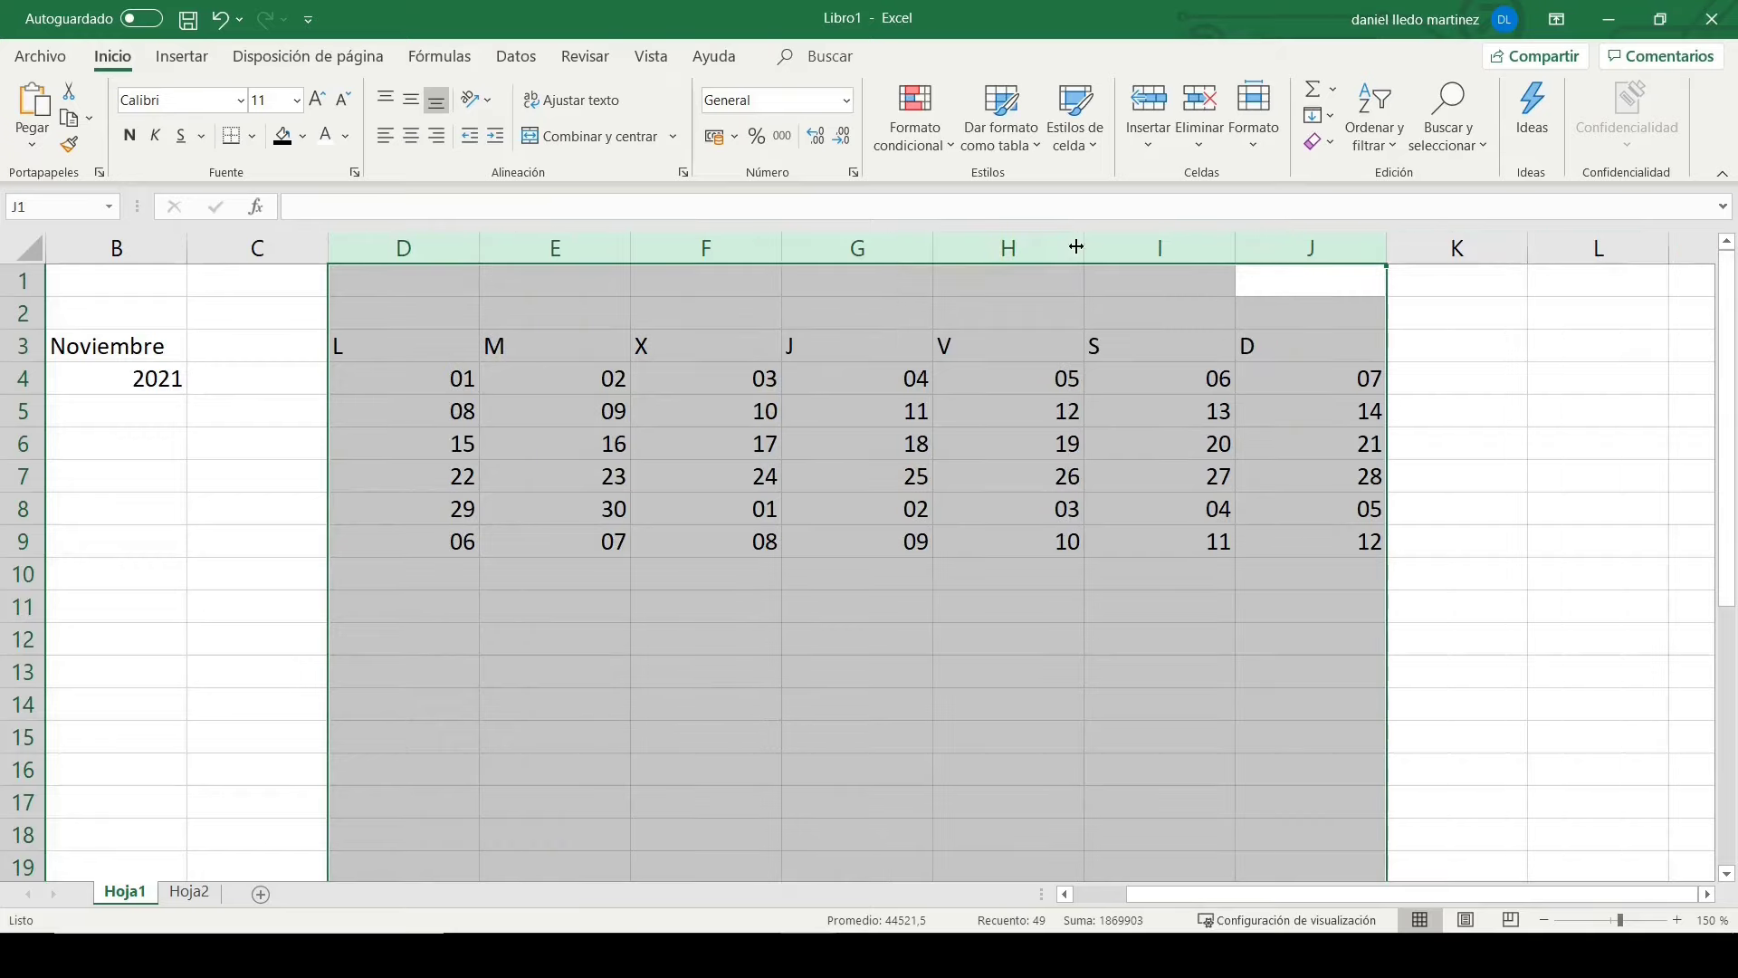
pyautogui.moveTo(1076, 246); pyautogui.dragTo(966, 248)
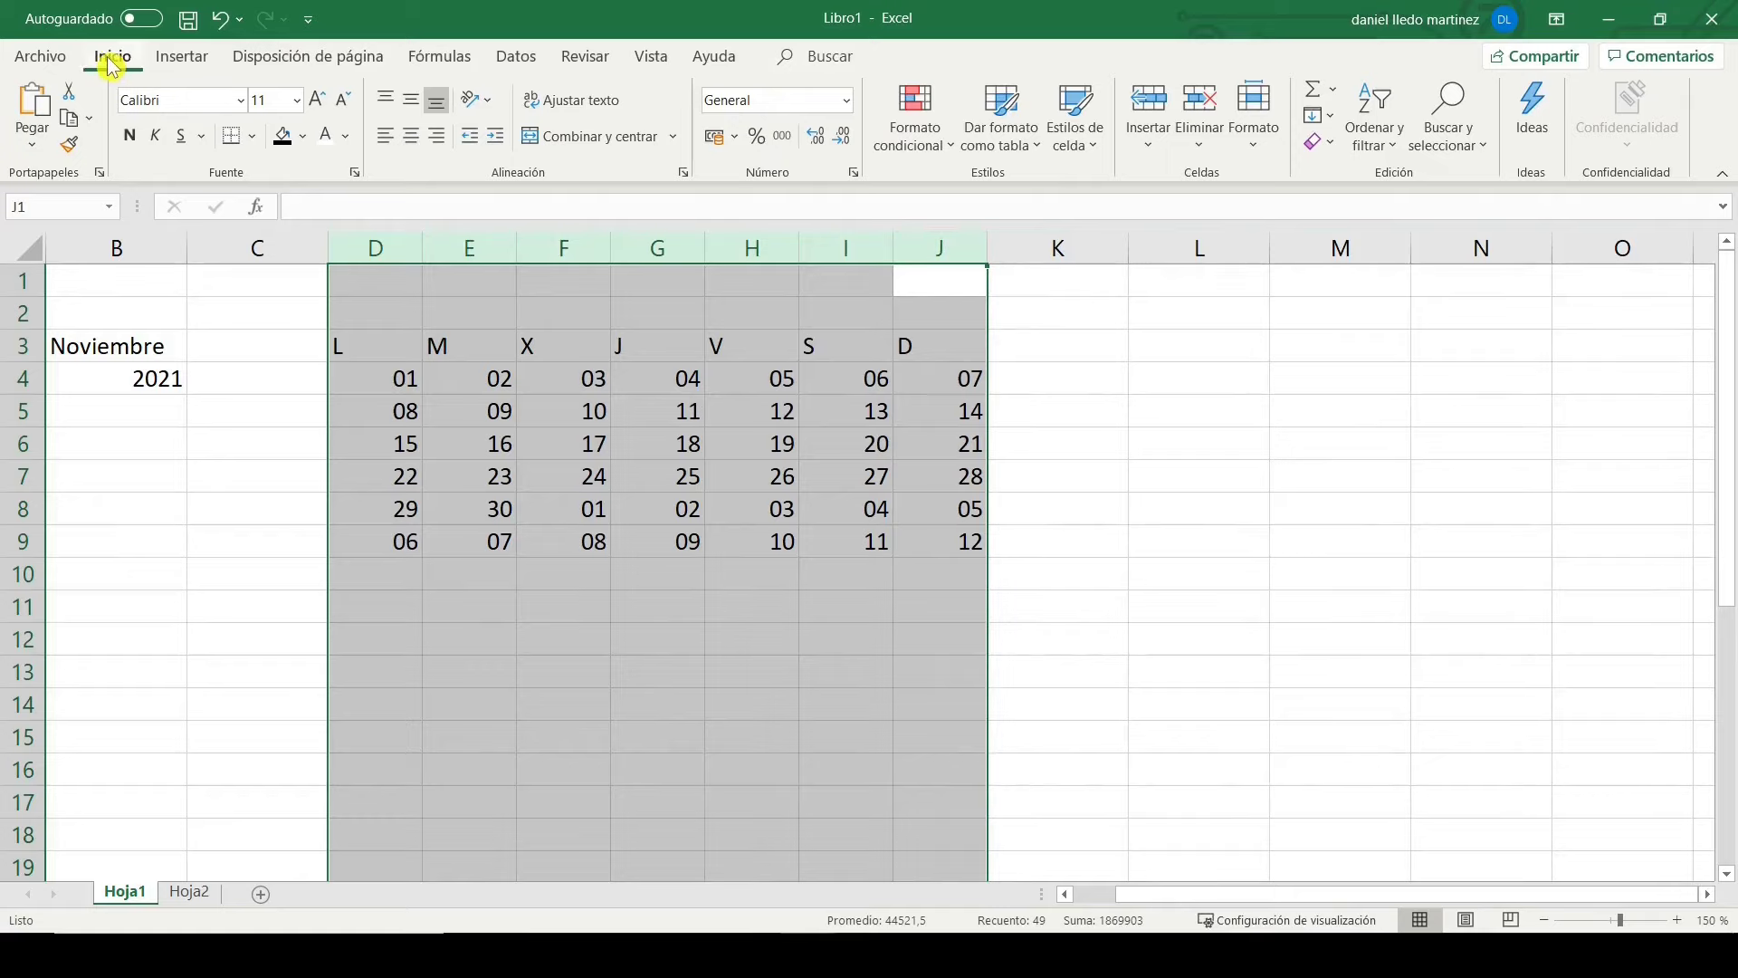
pyautogui.click(423, 113)
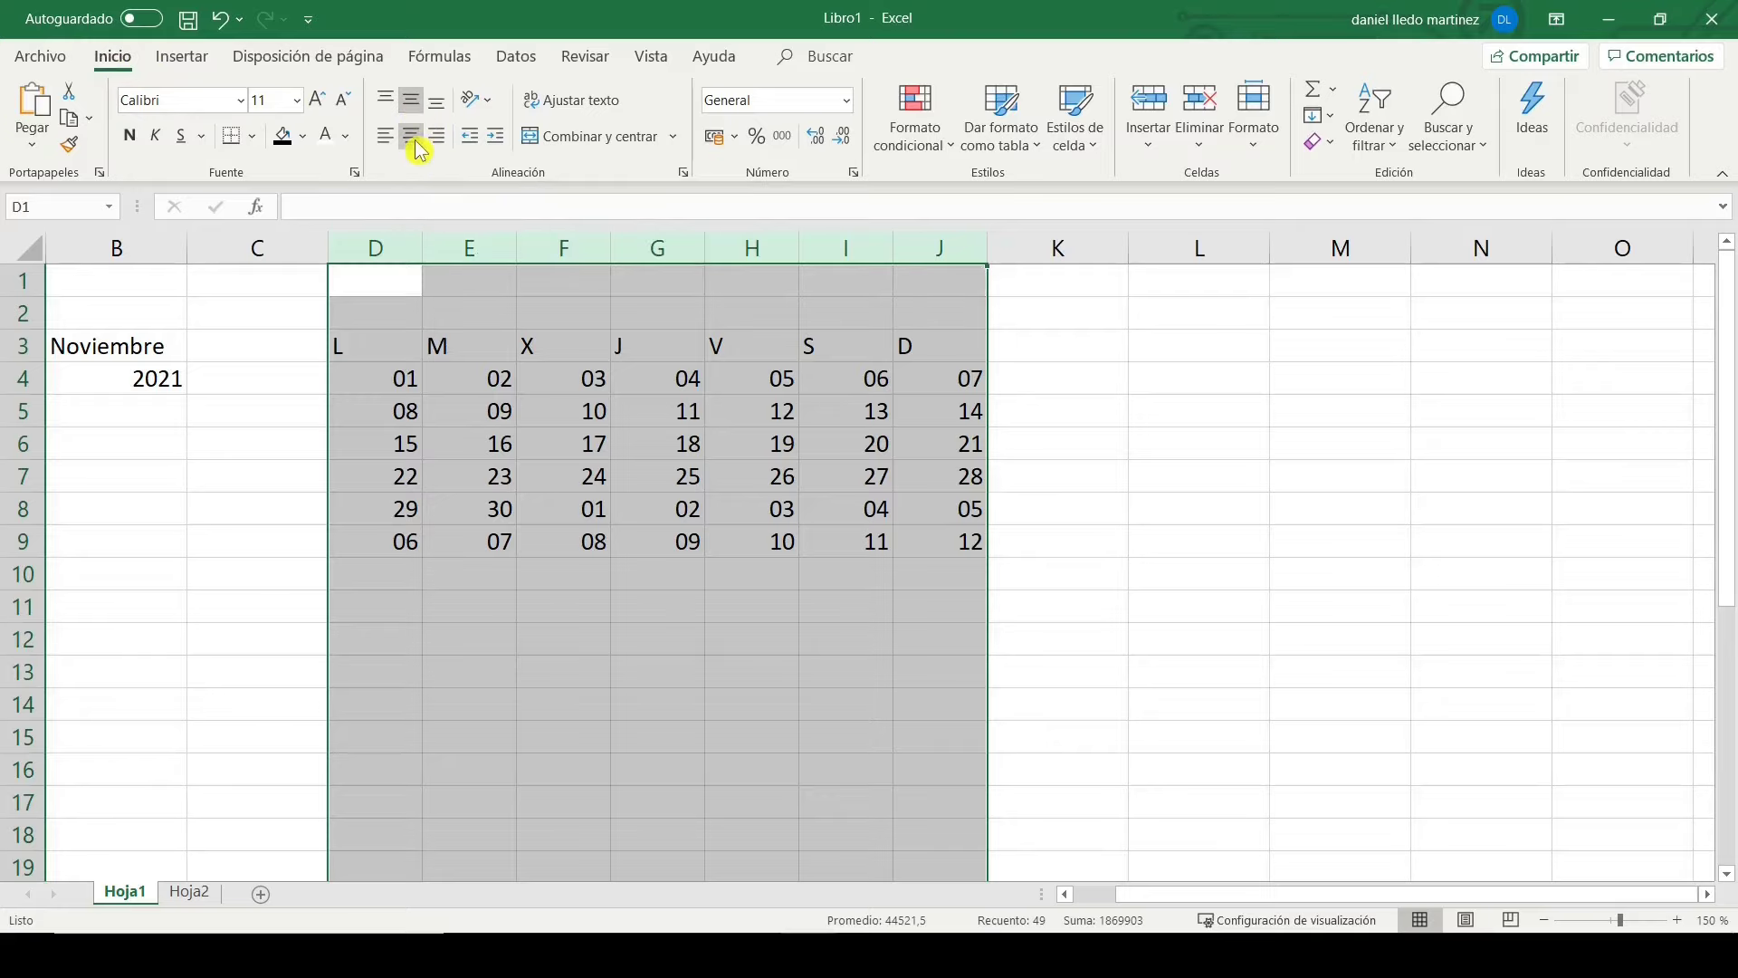
pyautogui.click(413, 136)
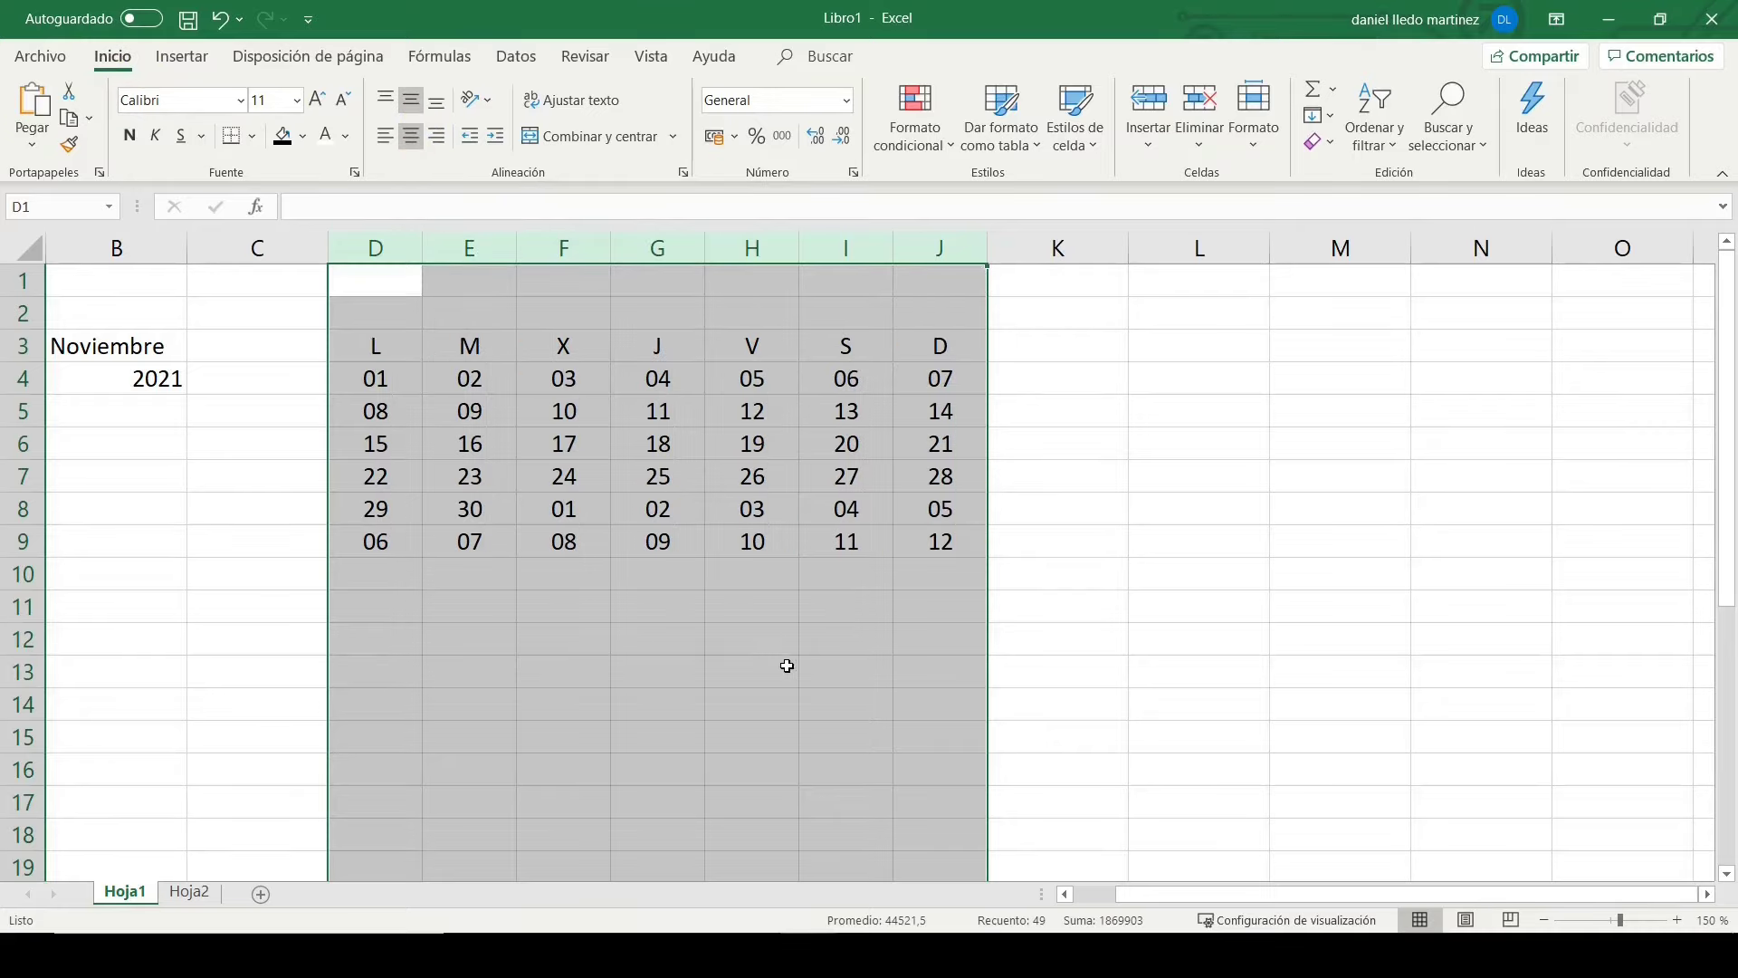
pyautogui.moveTo(1186, 894); pyautogui.dragTo(1123, 894)
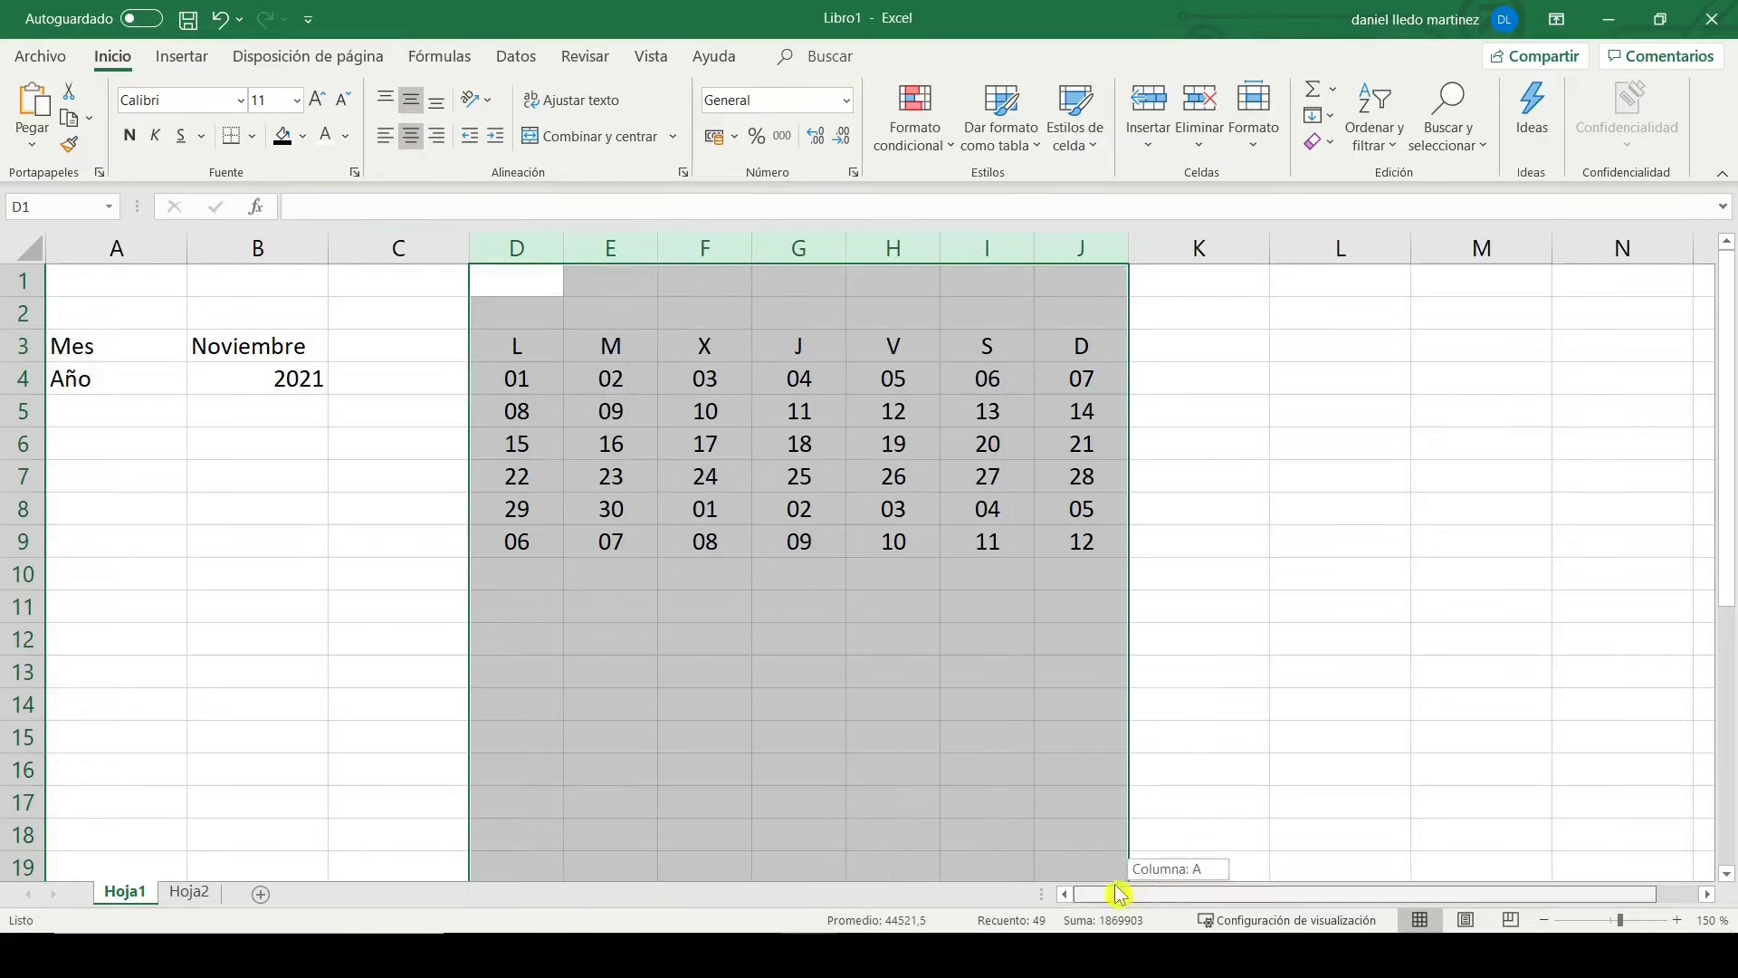
pyautogui.click(525, 317)
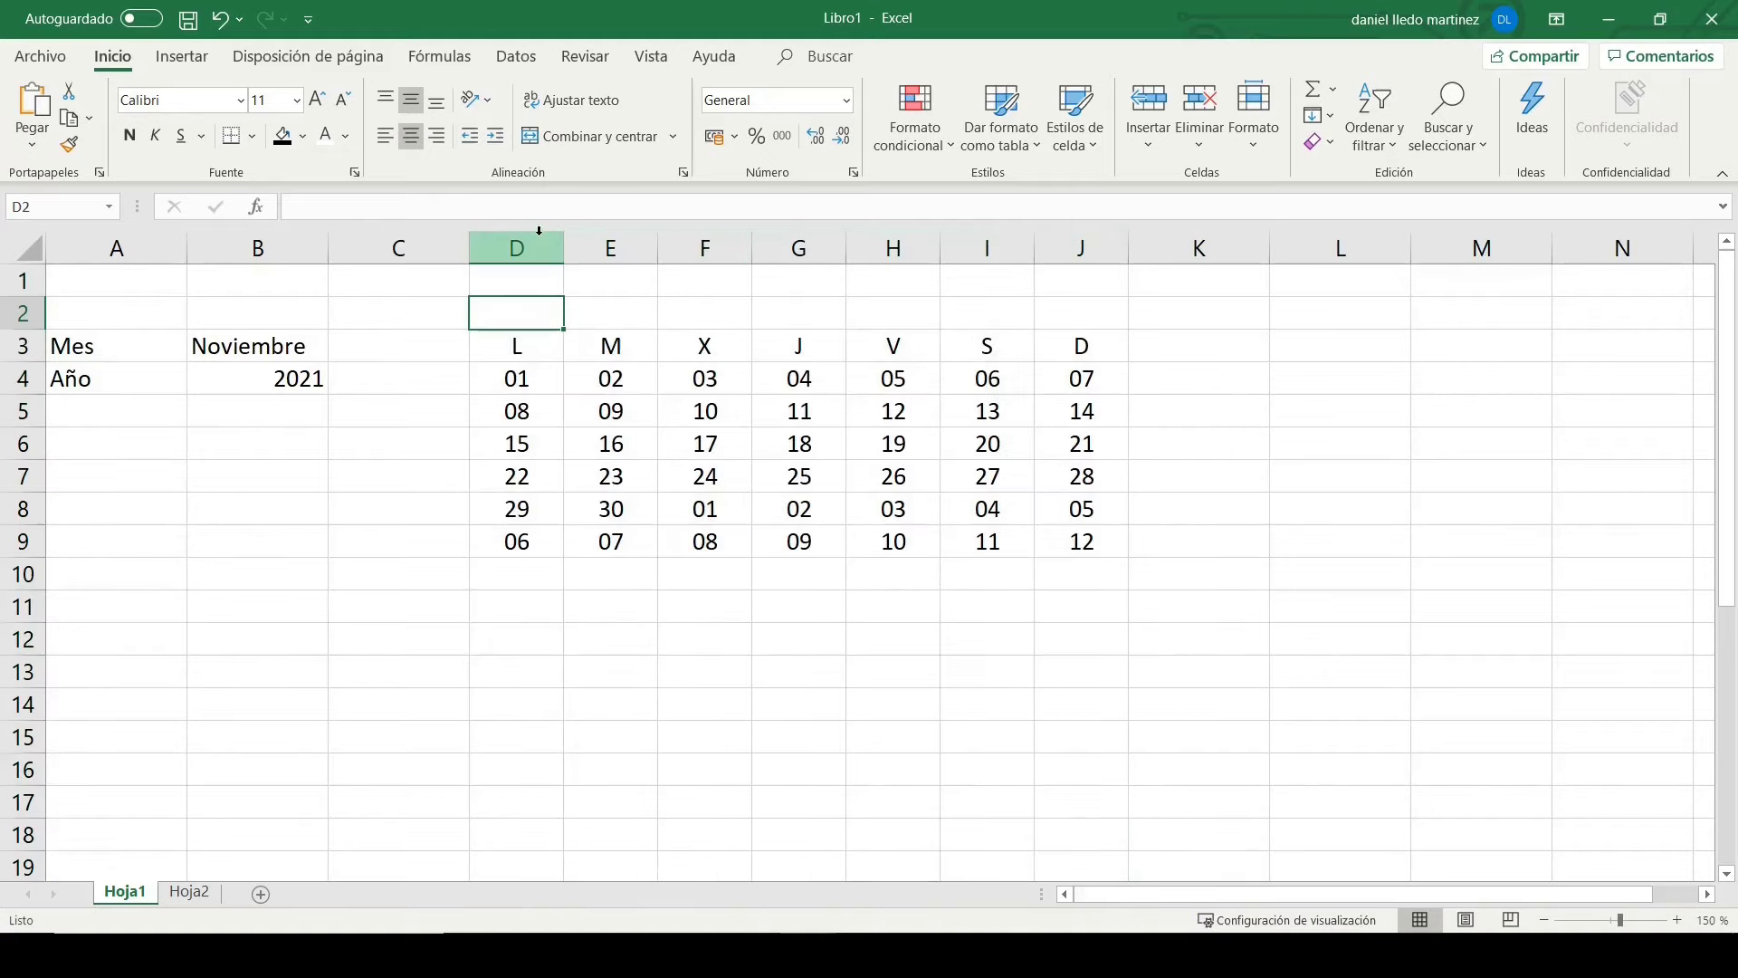
pyautogui.click(551, 207)
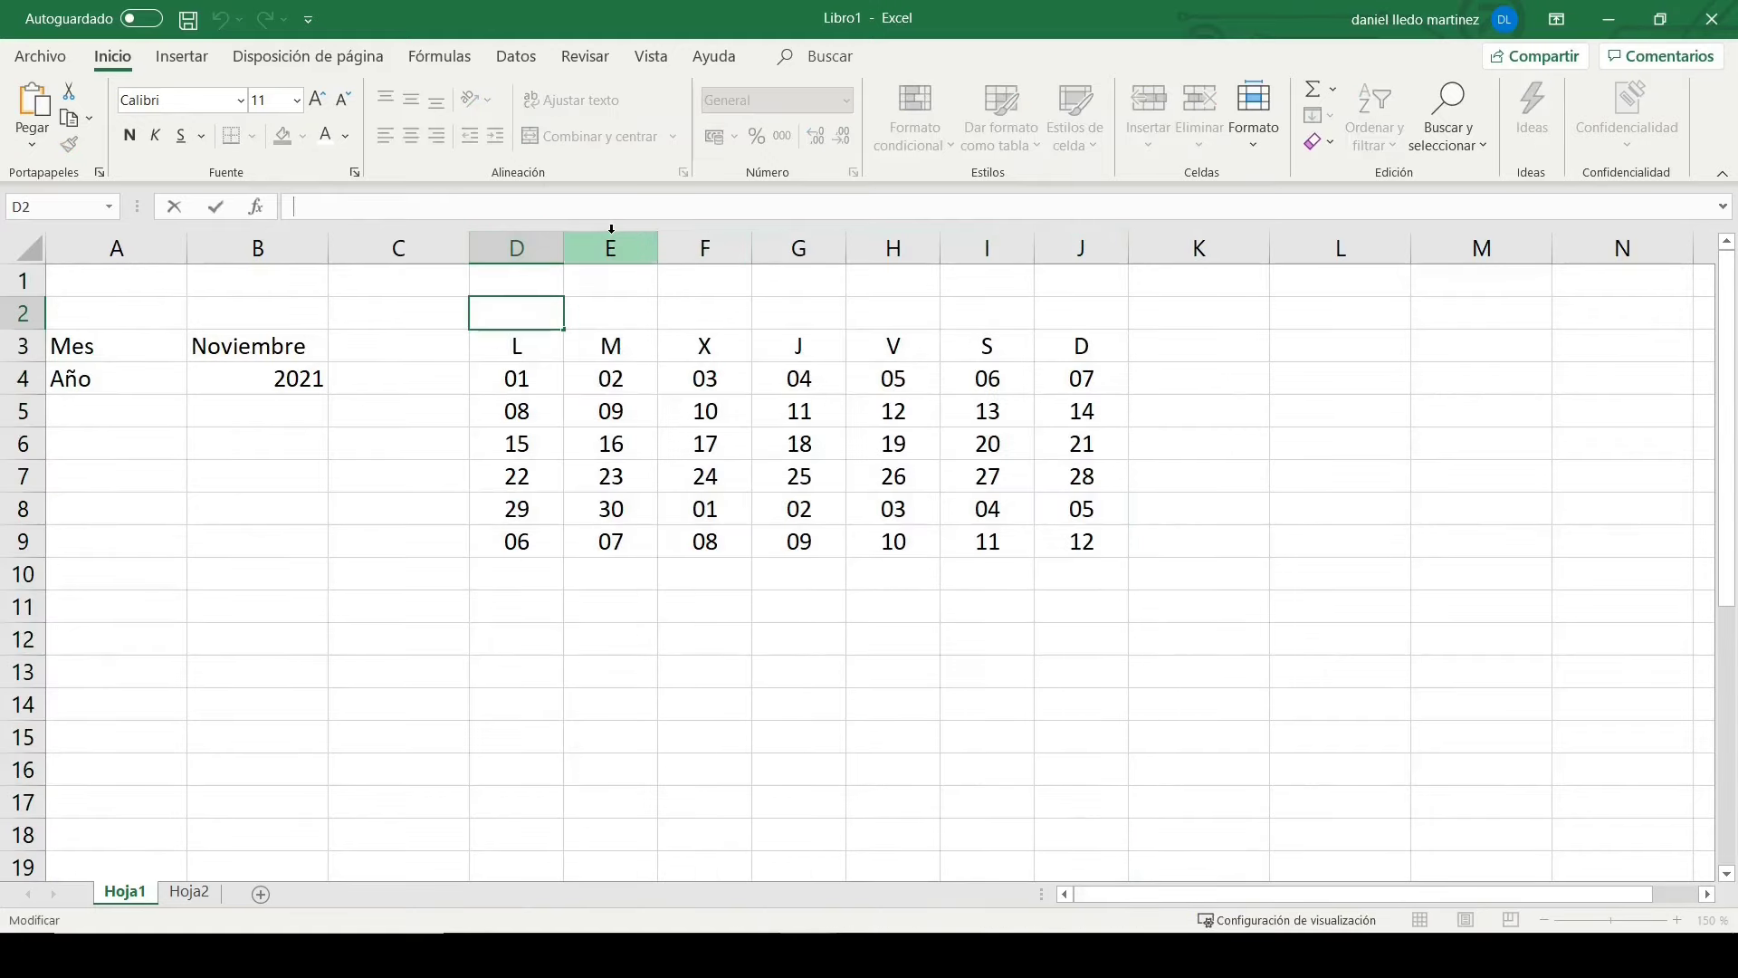
# Step: Enter the title formula =B3&" "&B4 in D2
pyautogui.write('=')
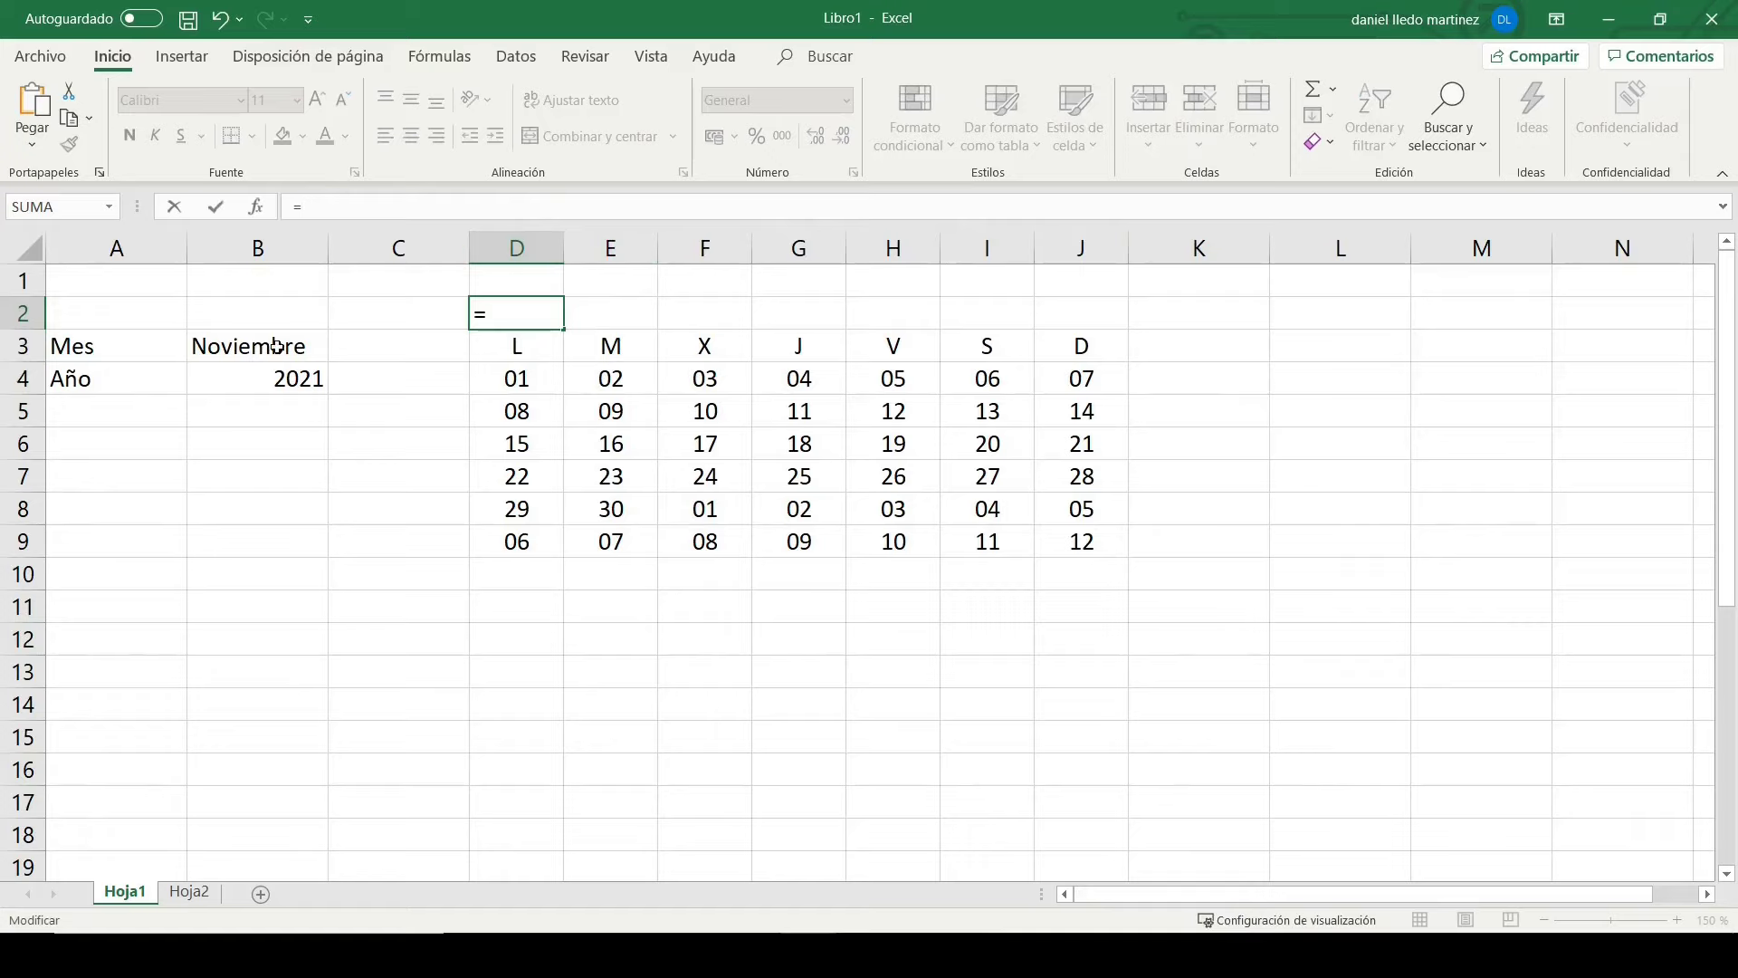
pyautogui.click(277, 345)
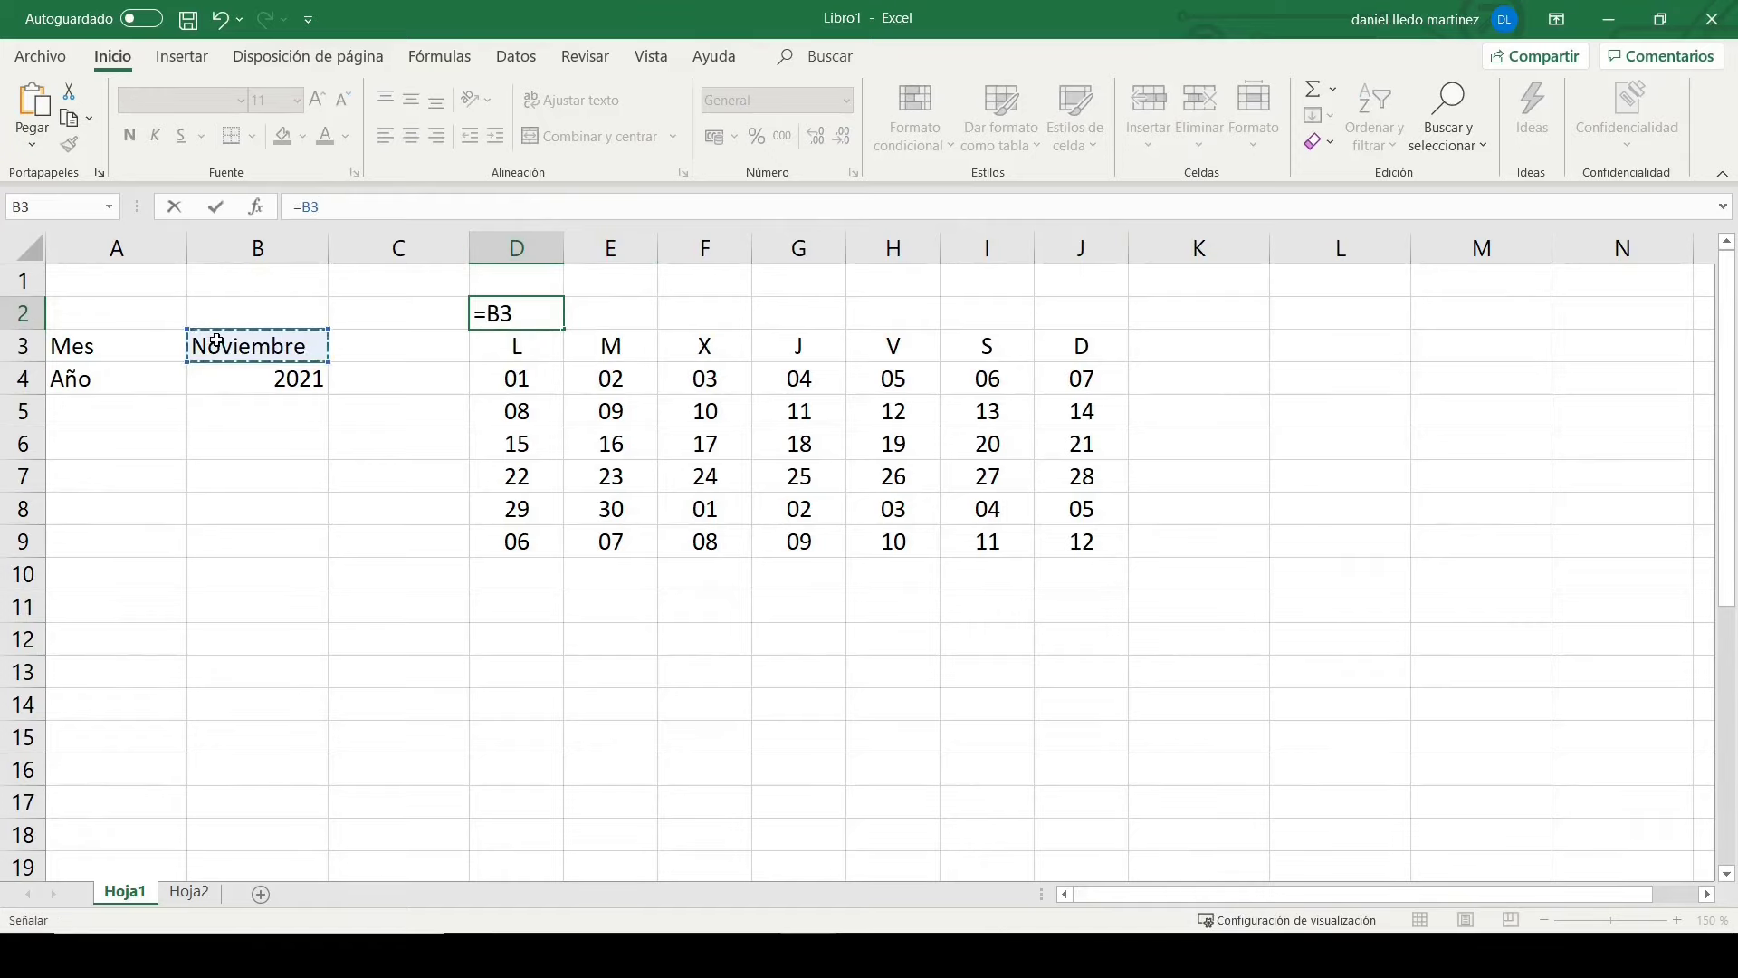
pyautogui.write('&" "')
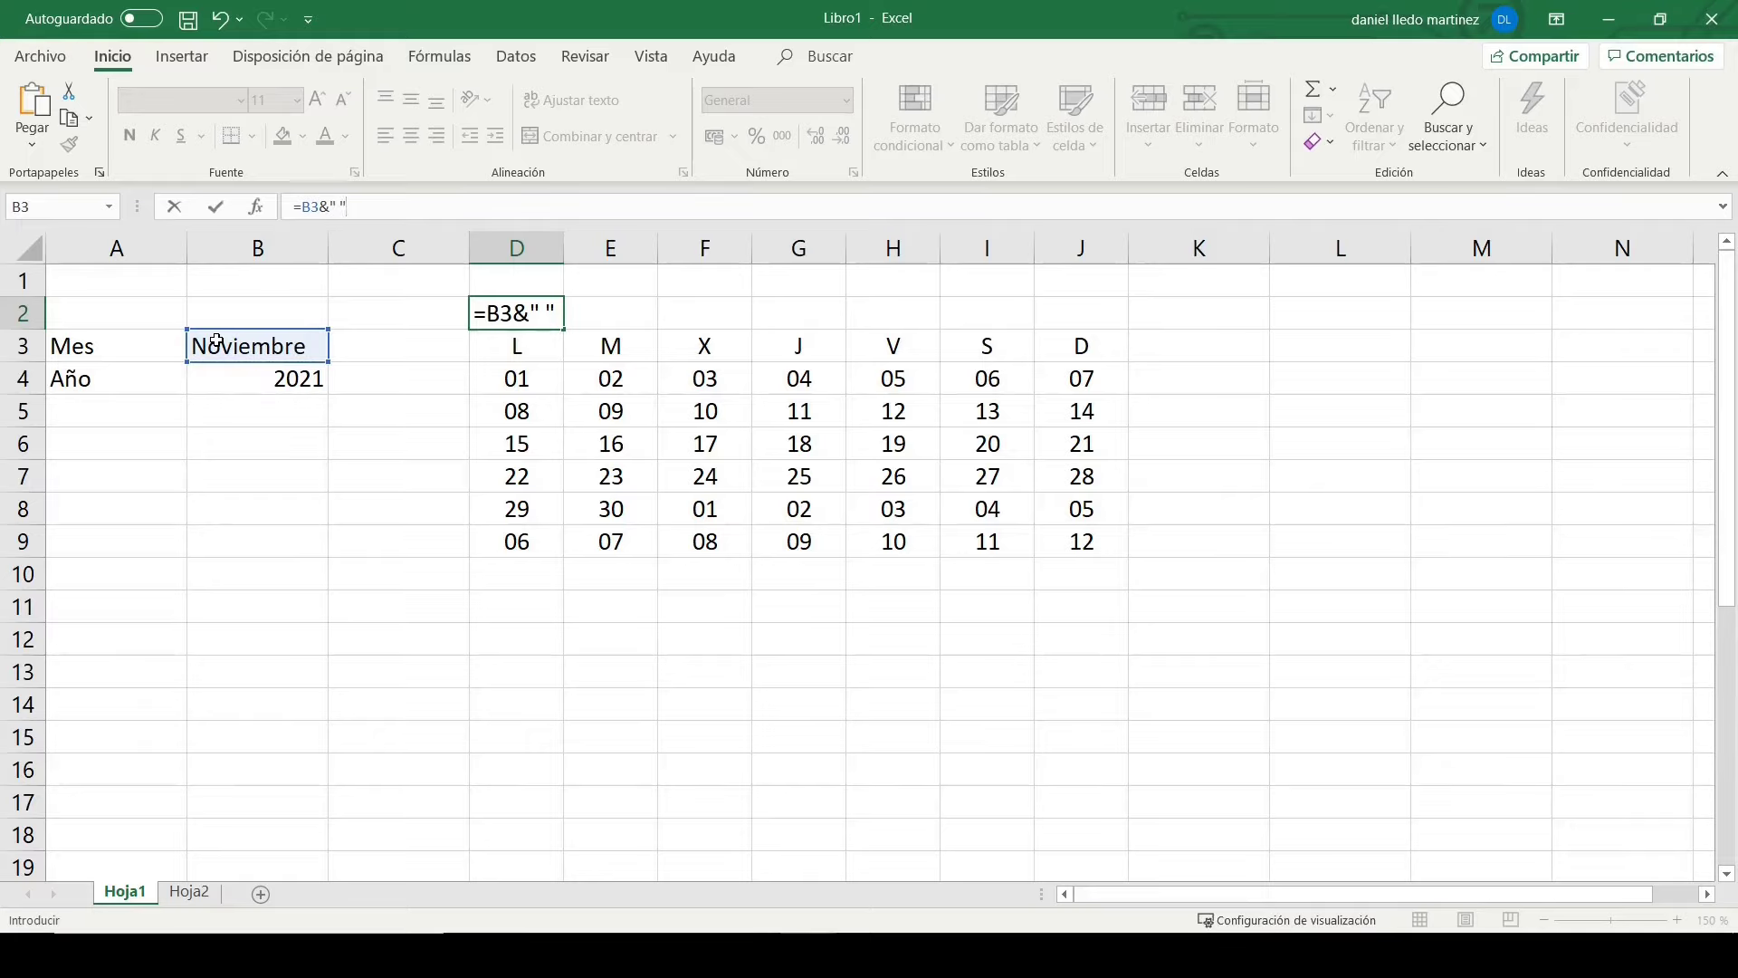
pyautogui.write('&')
pyautogui.click(302, 381)
pyautogui.press('Return')
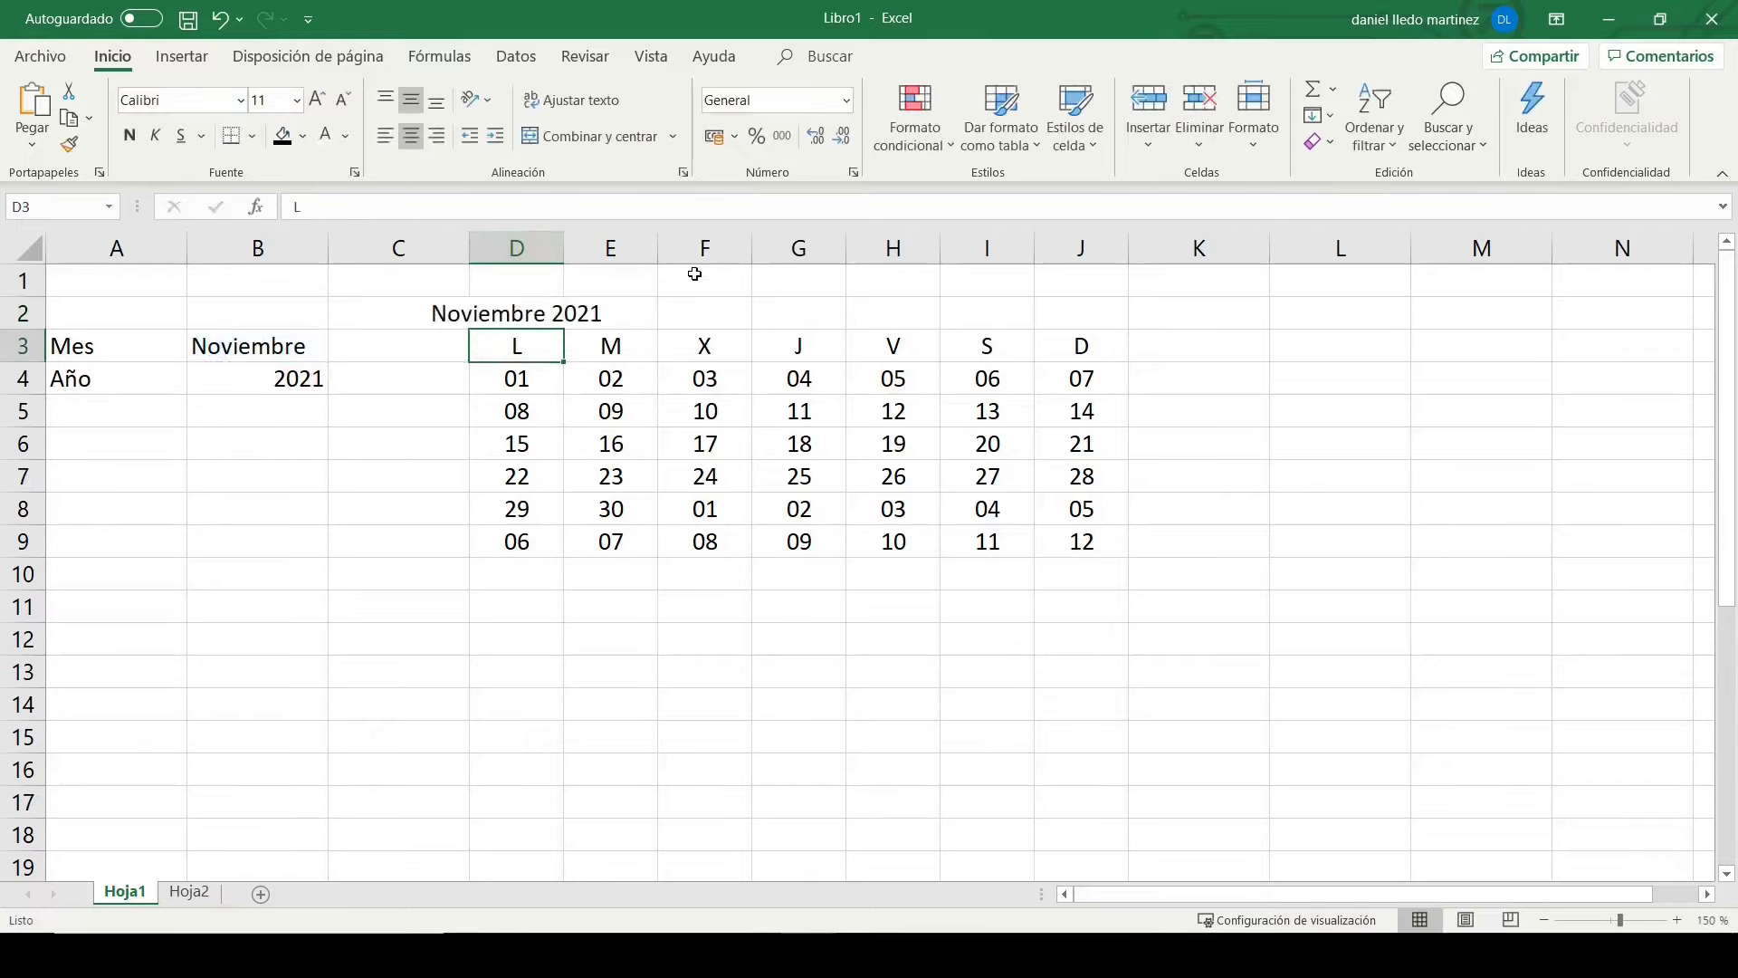
# Step: Merge and centre the title across D2:J2 in bold, dark blue, size 16
pyautogui.moveTo(503, 314); pyautogui.dragTo(1082, 319)
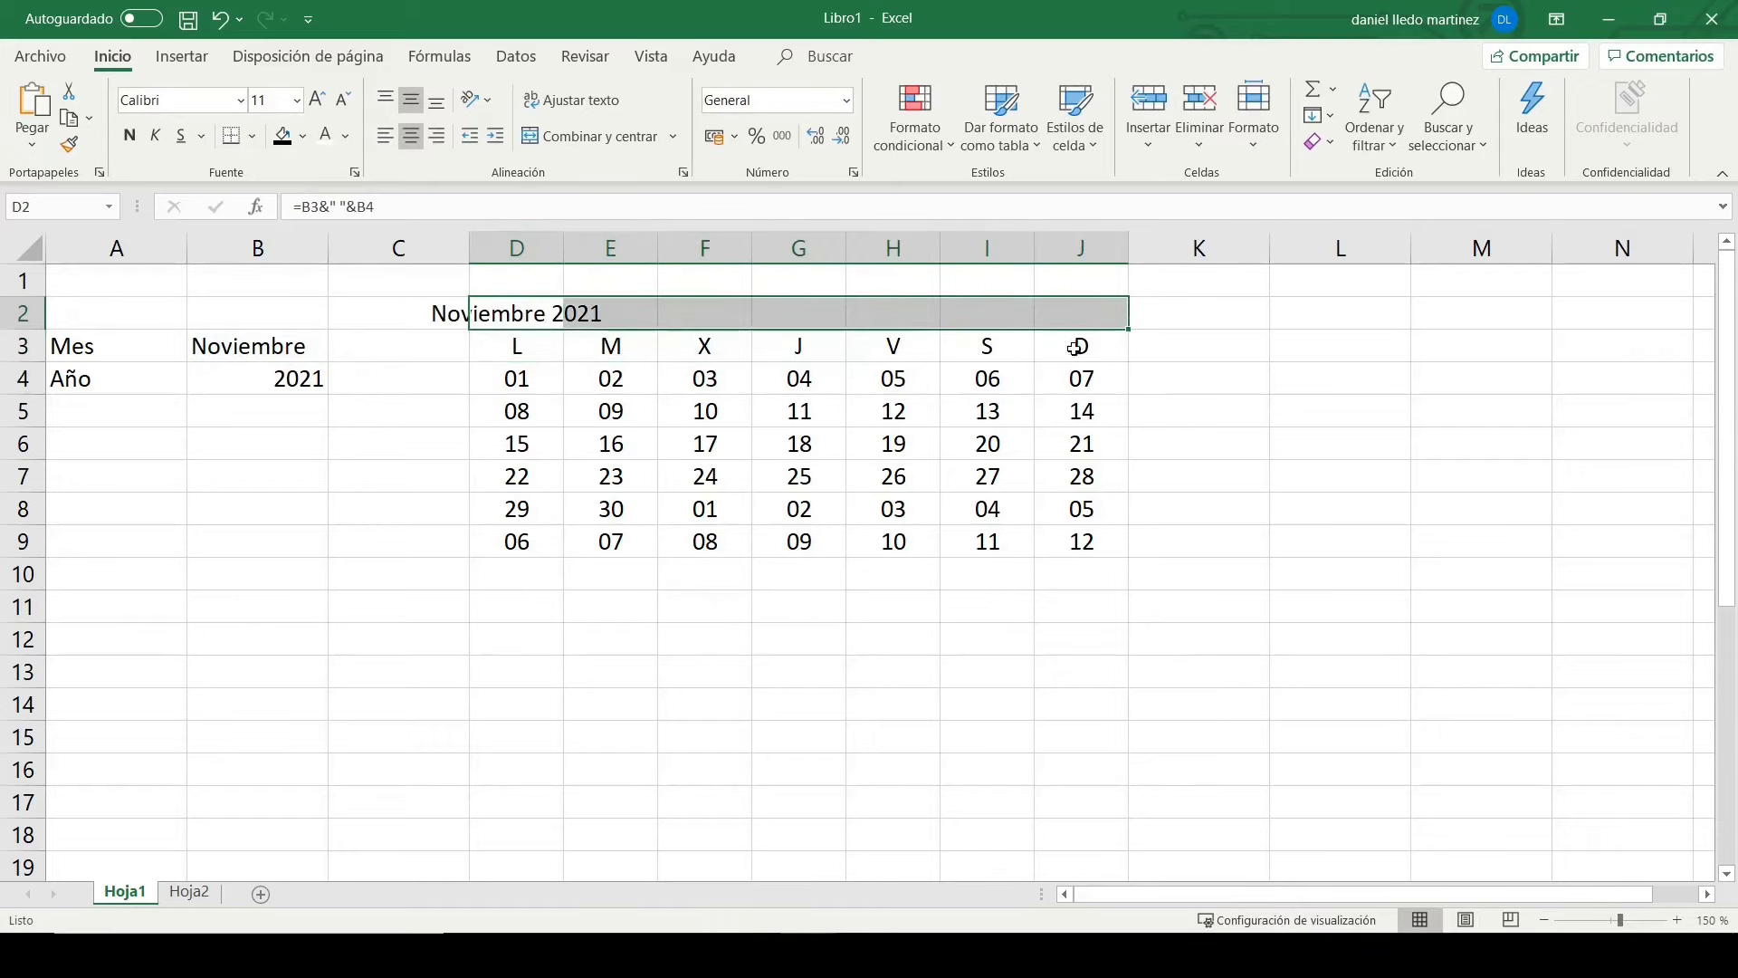
pyautogui.click(603, 138)
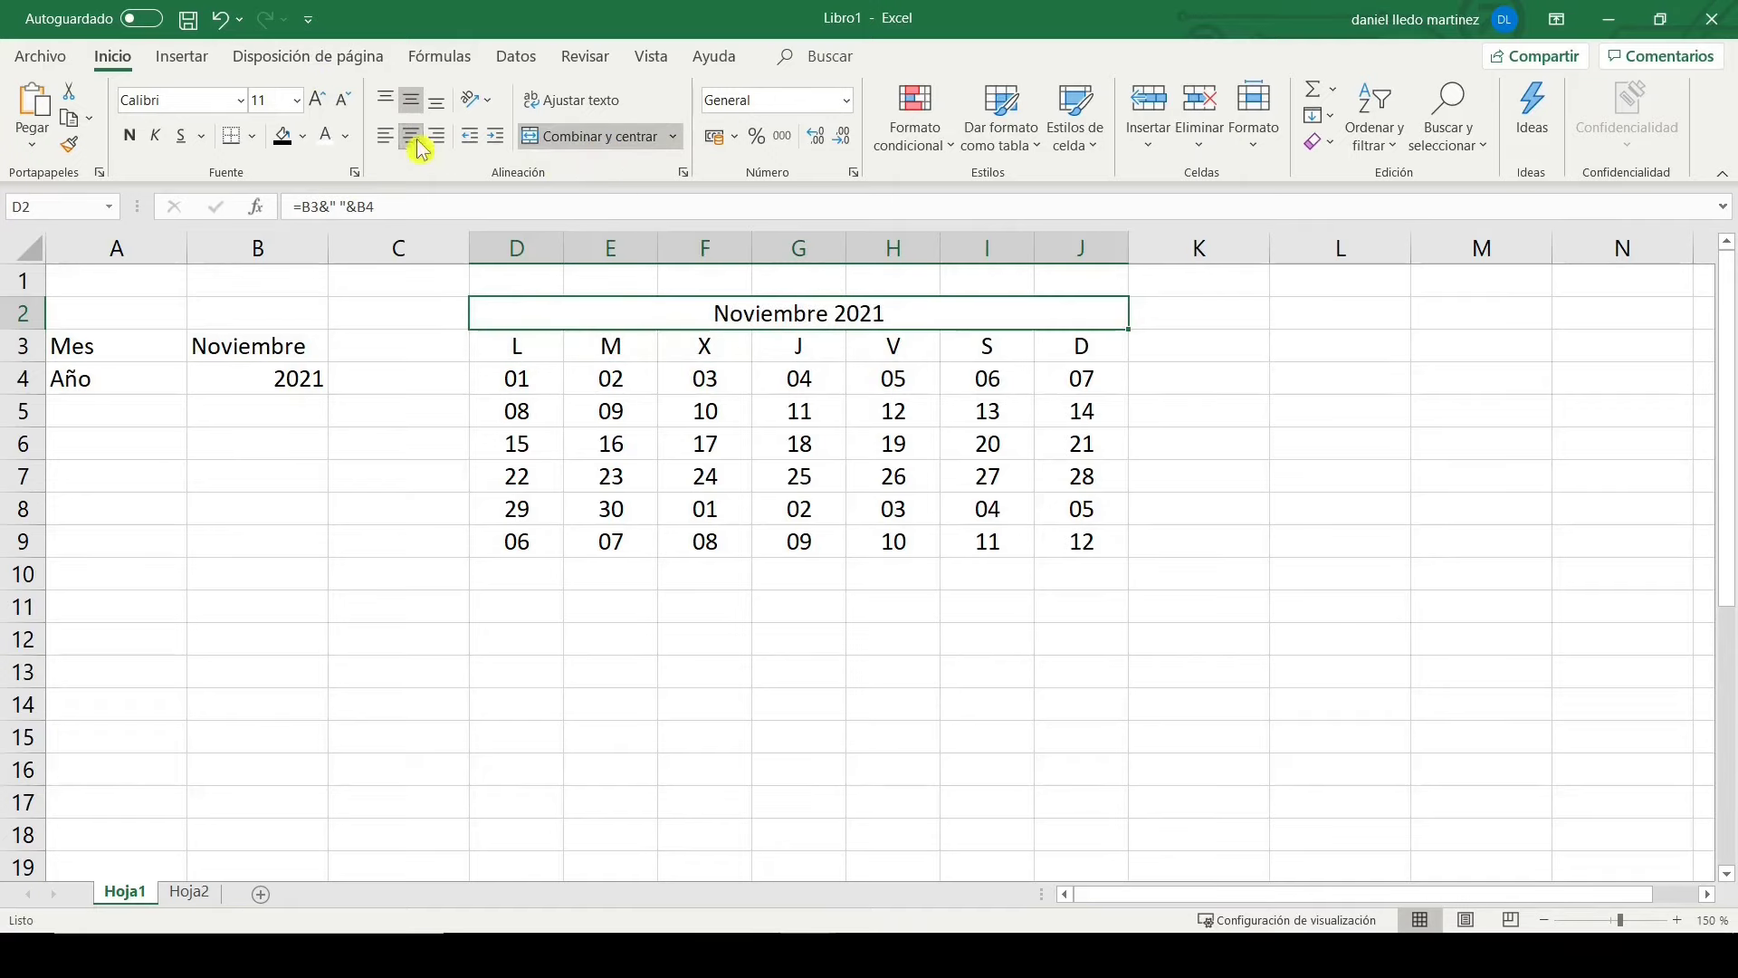
pyautogui.click(345, 136)
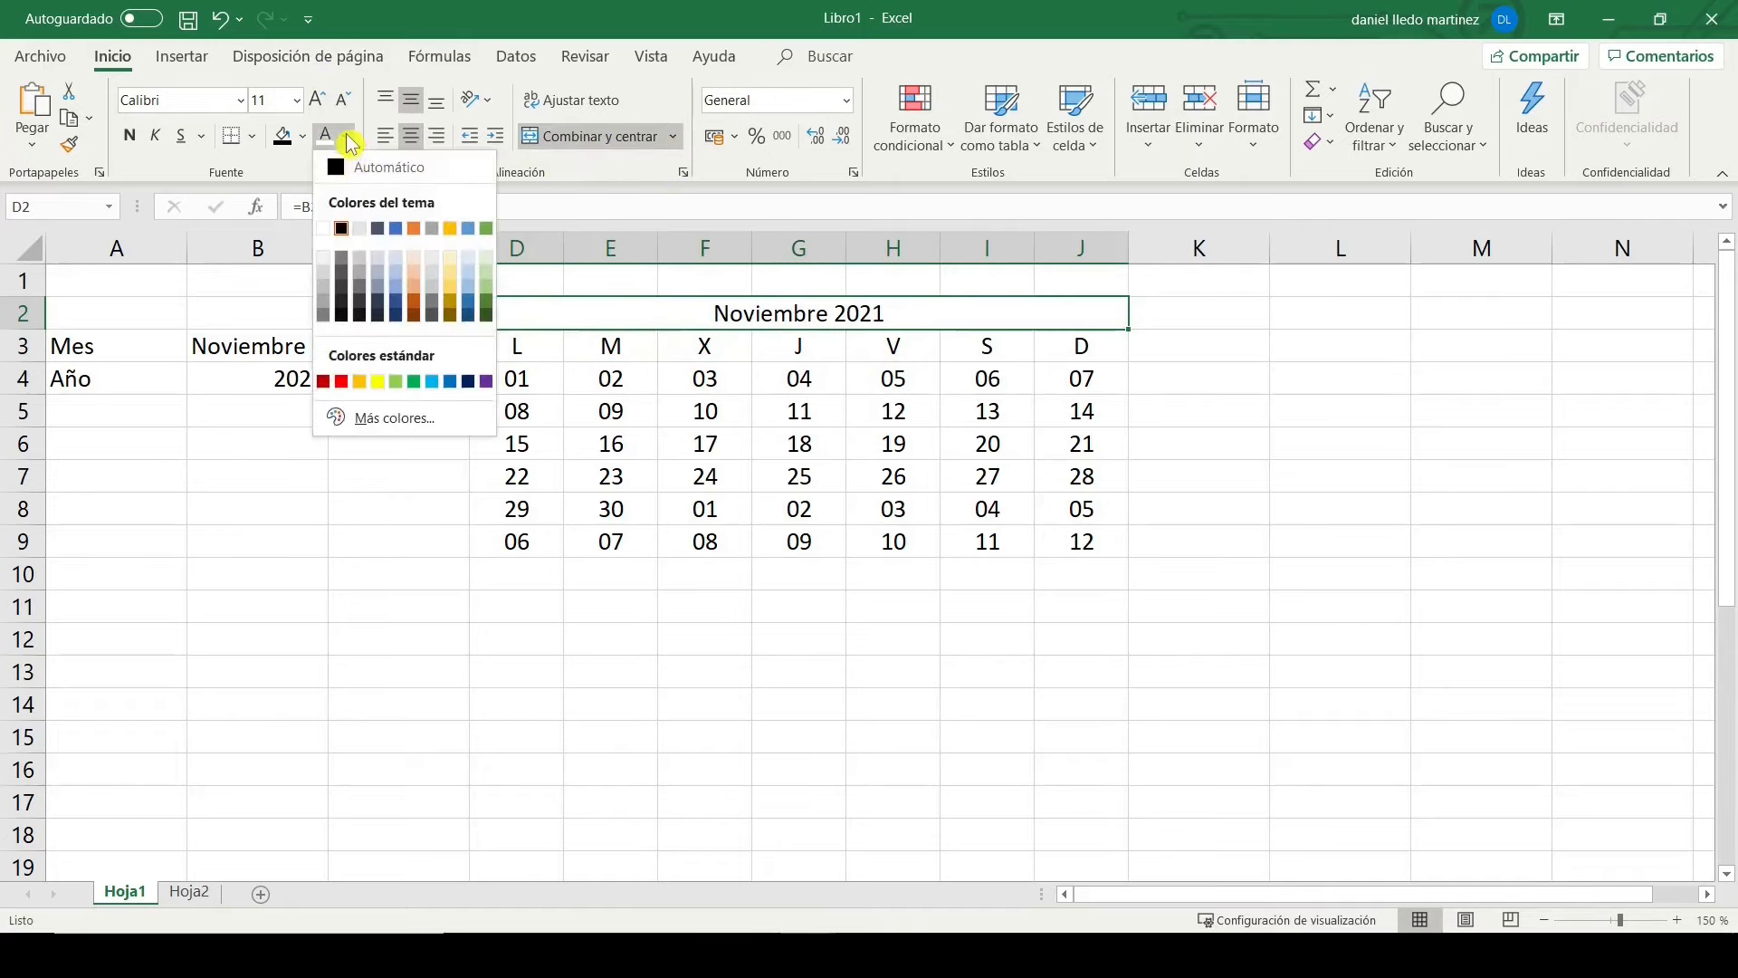
pyautogui.click(466, 382)
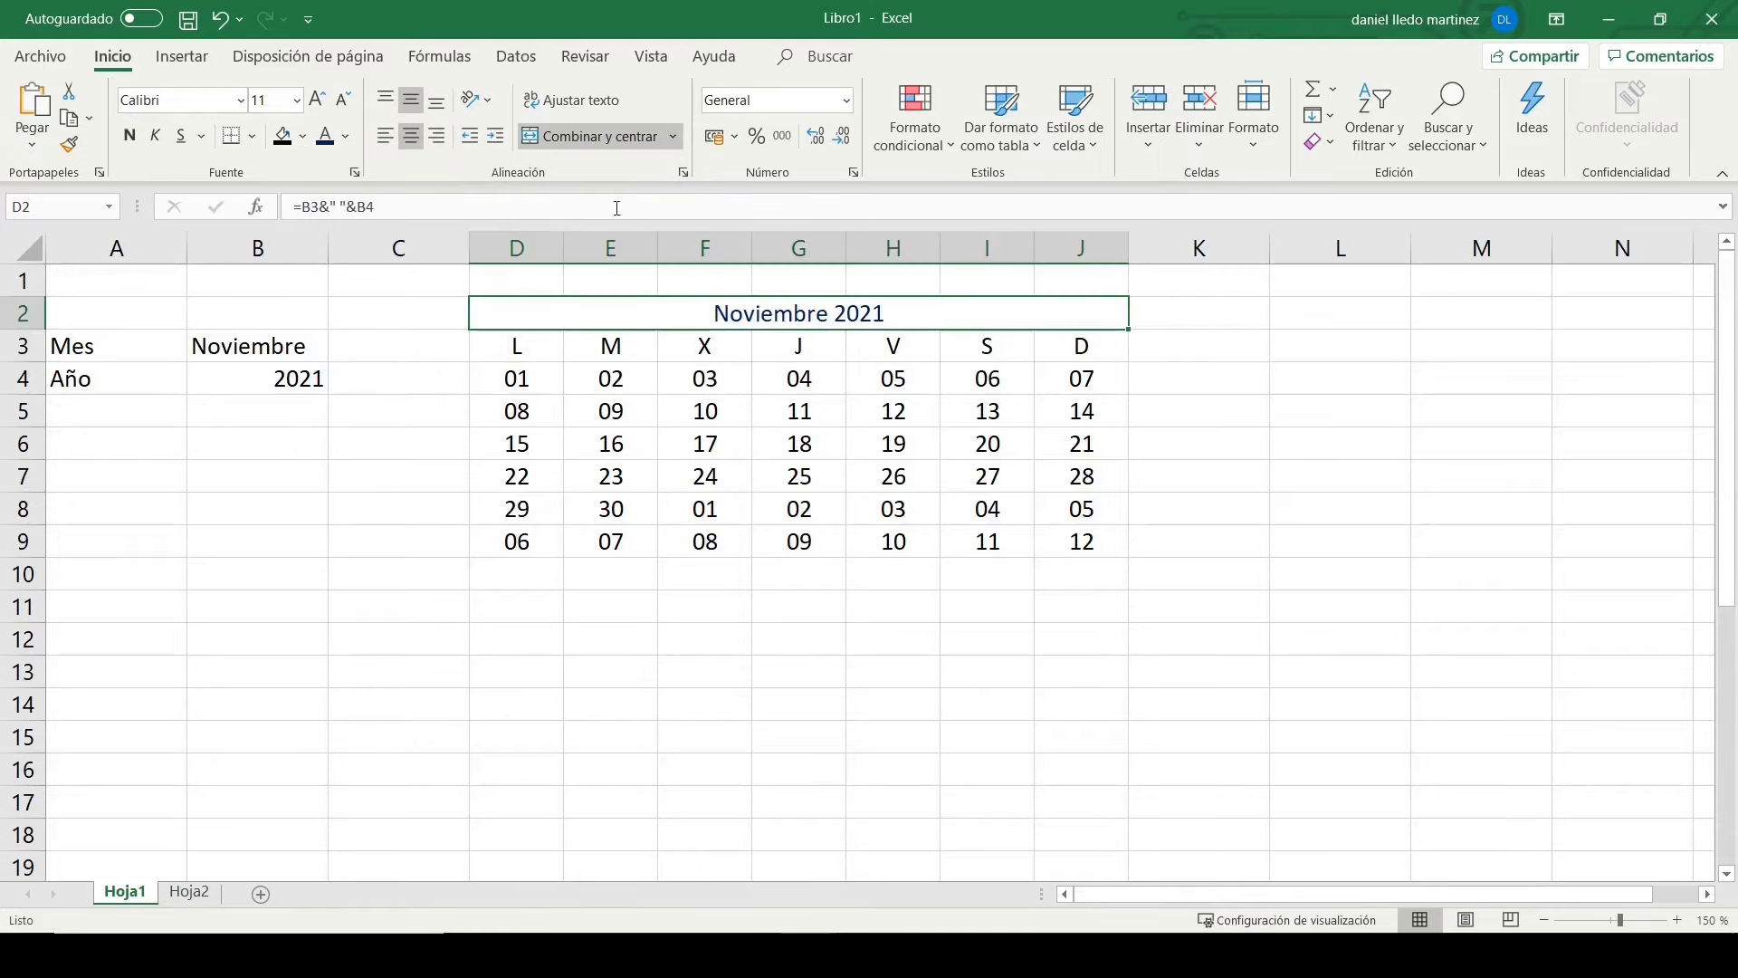
pyautogui.click(130, 135)
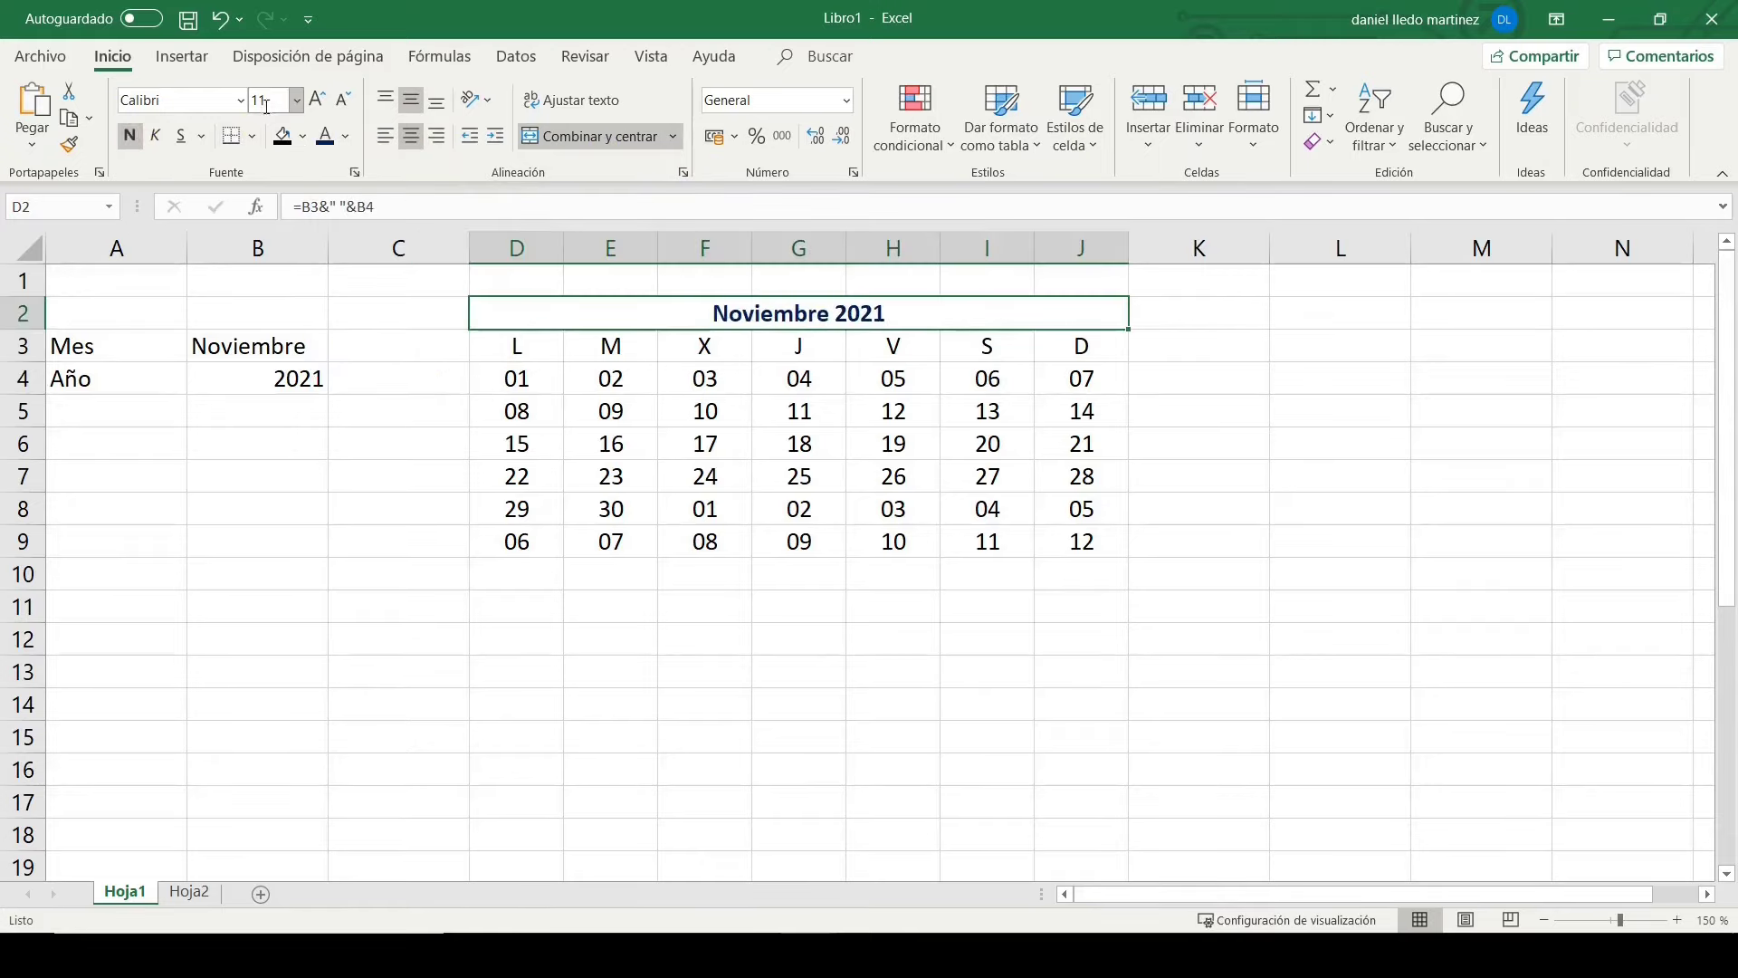
pyautogui.click(296, 100)
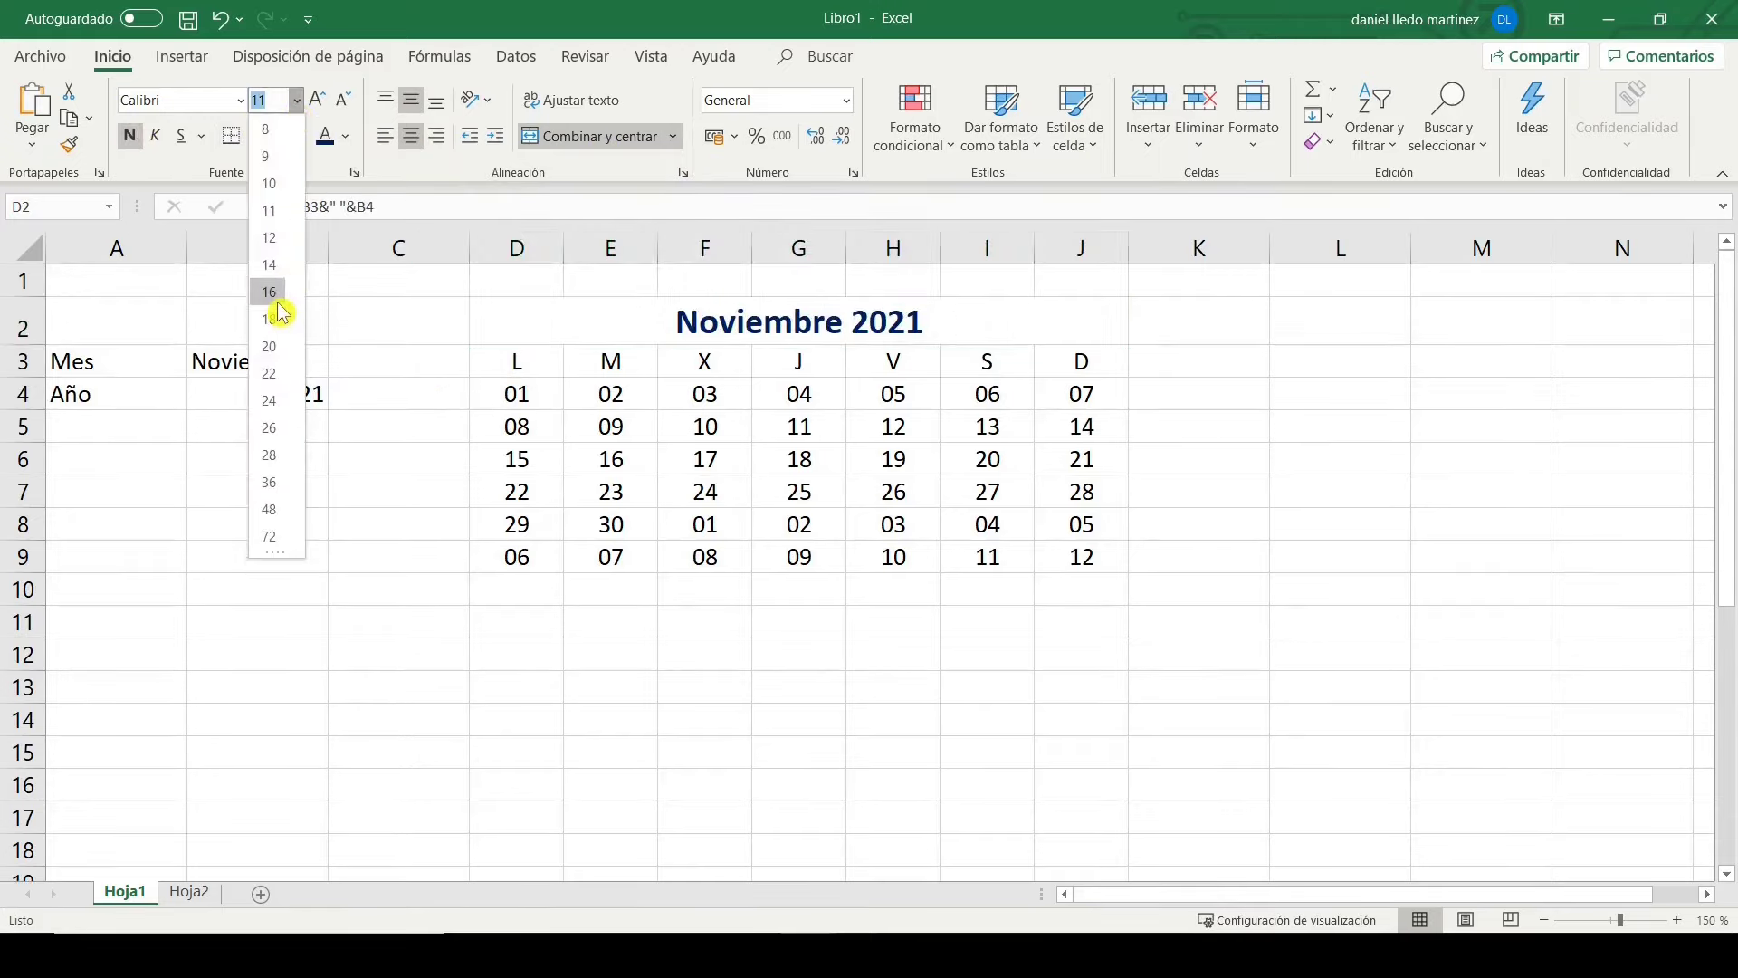
pyautogui.click(279, 303)
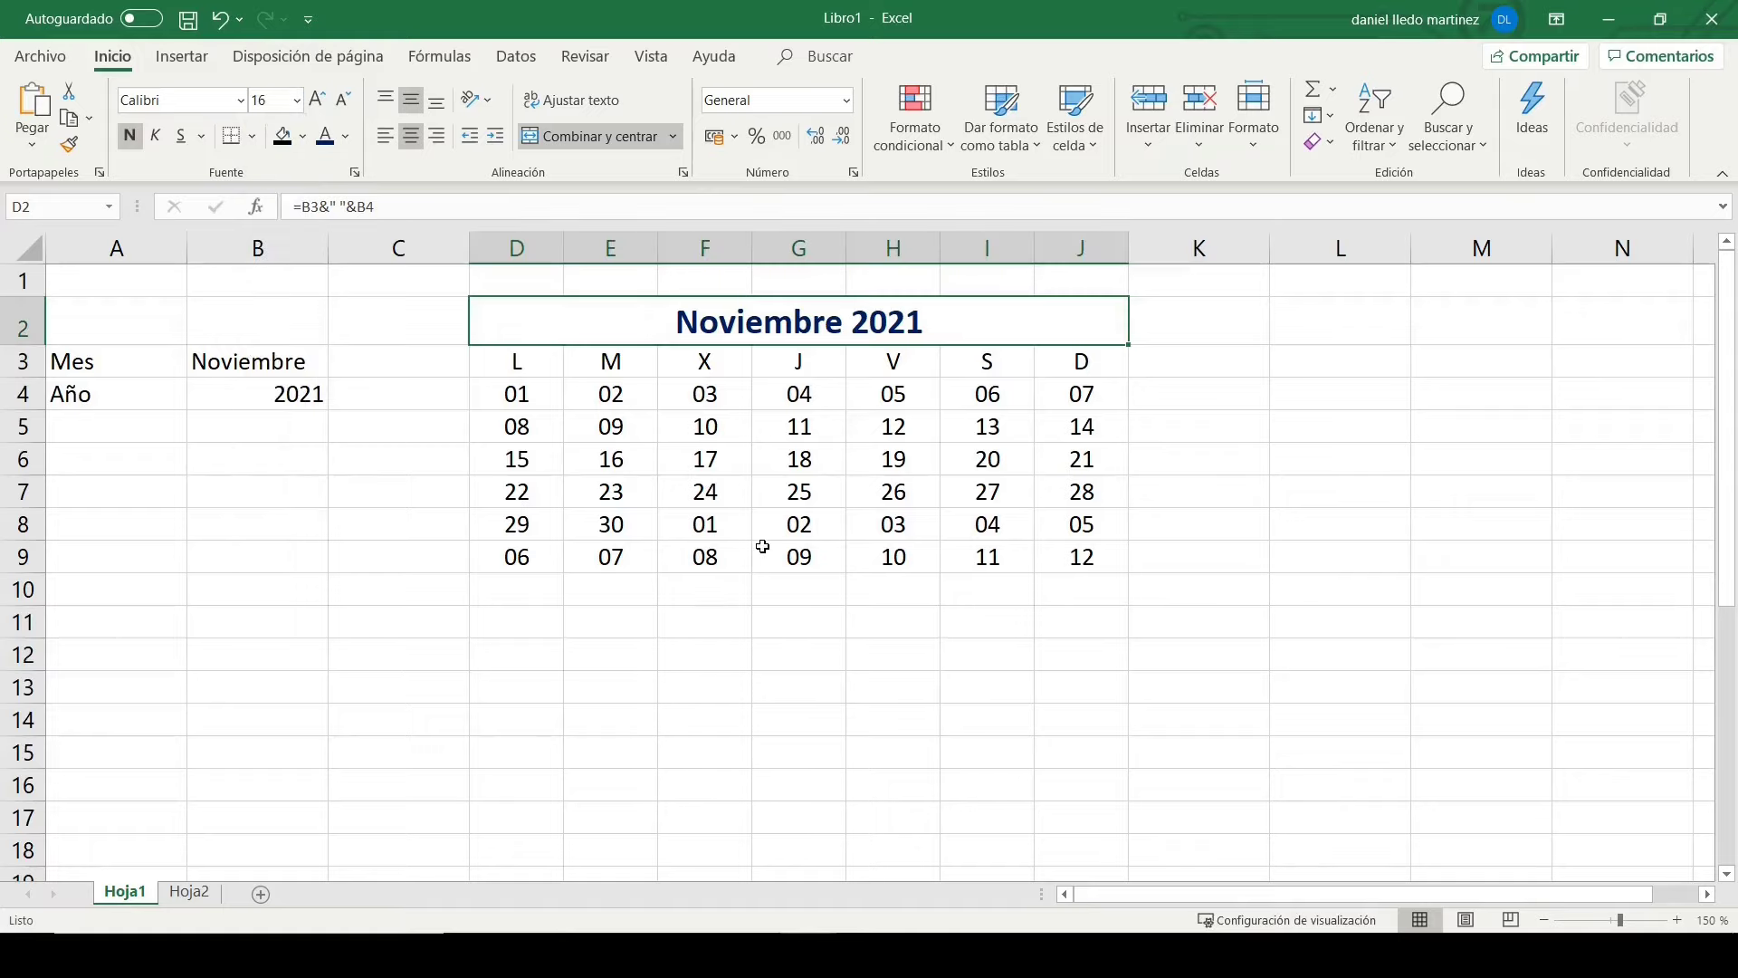
pyautogui.click(614, 461)
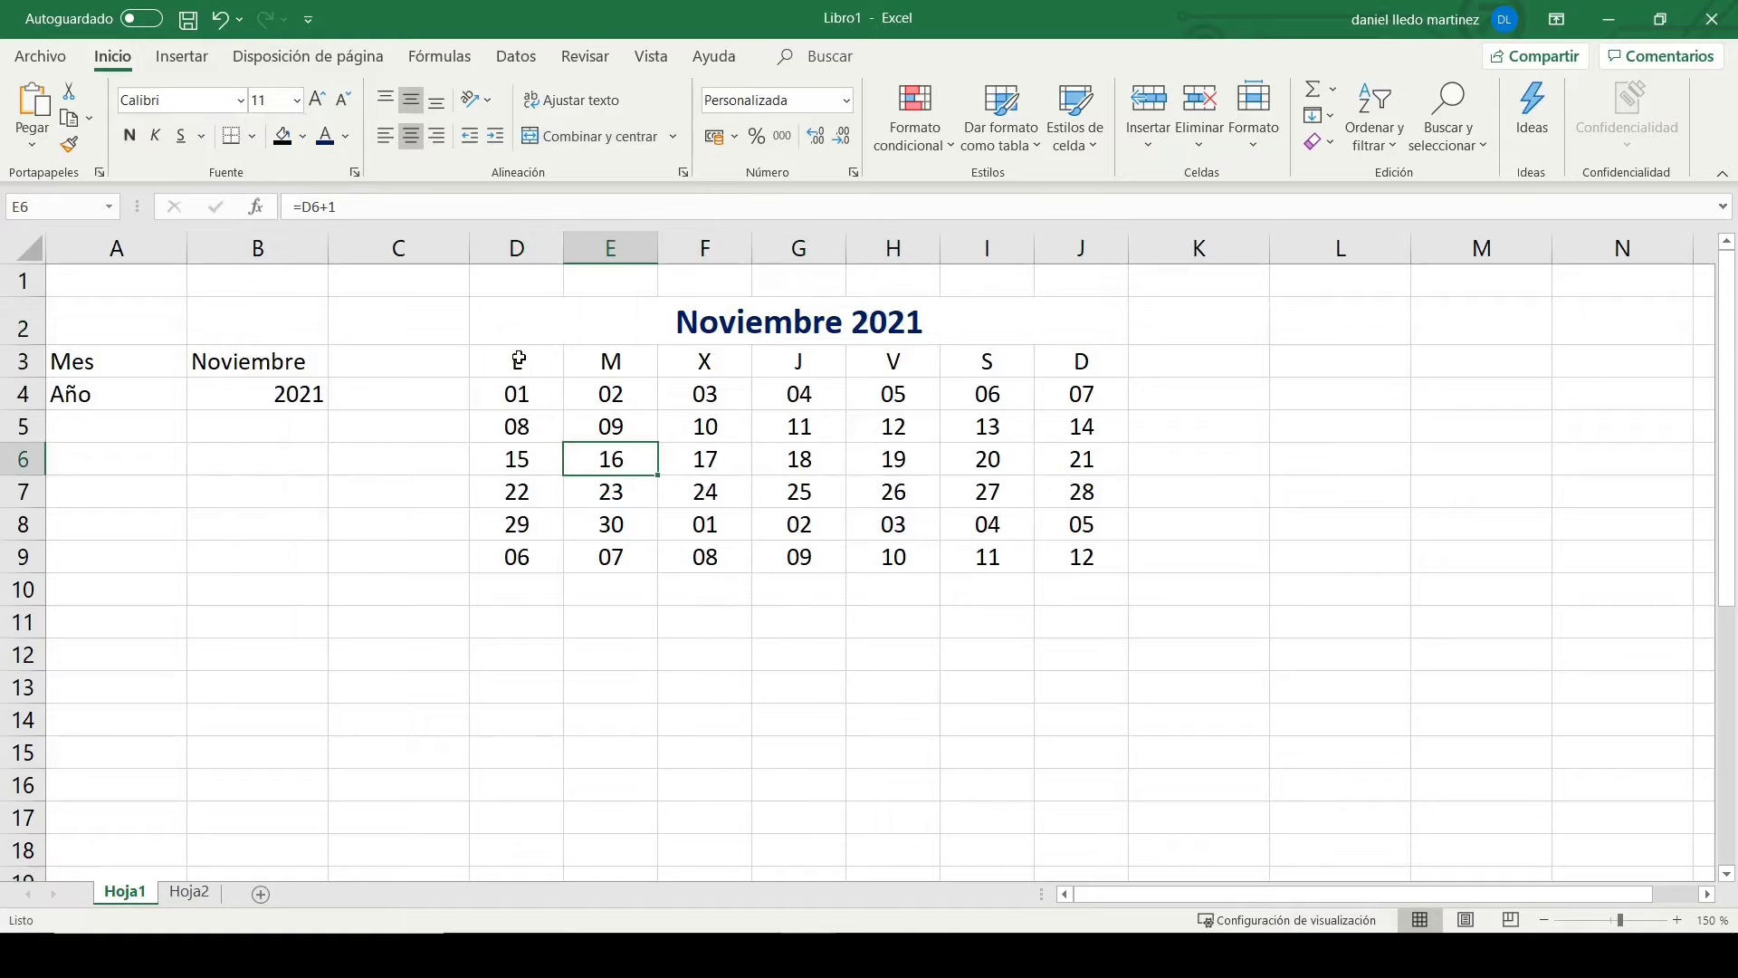
# Step: Give the weekday header D3:J3 a black fill with white letters
pyautogui.moveTo(519, 360); pyautogui.dragTo(1057, 359)
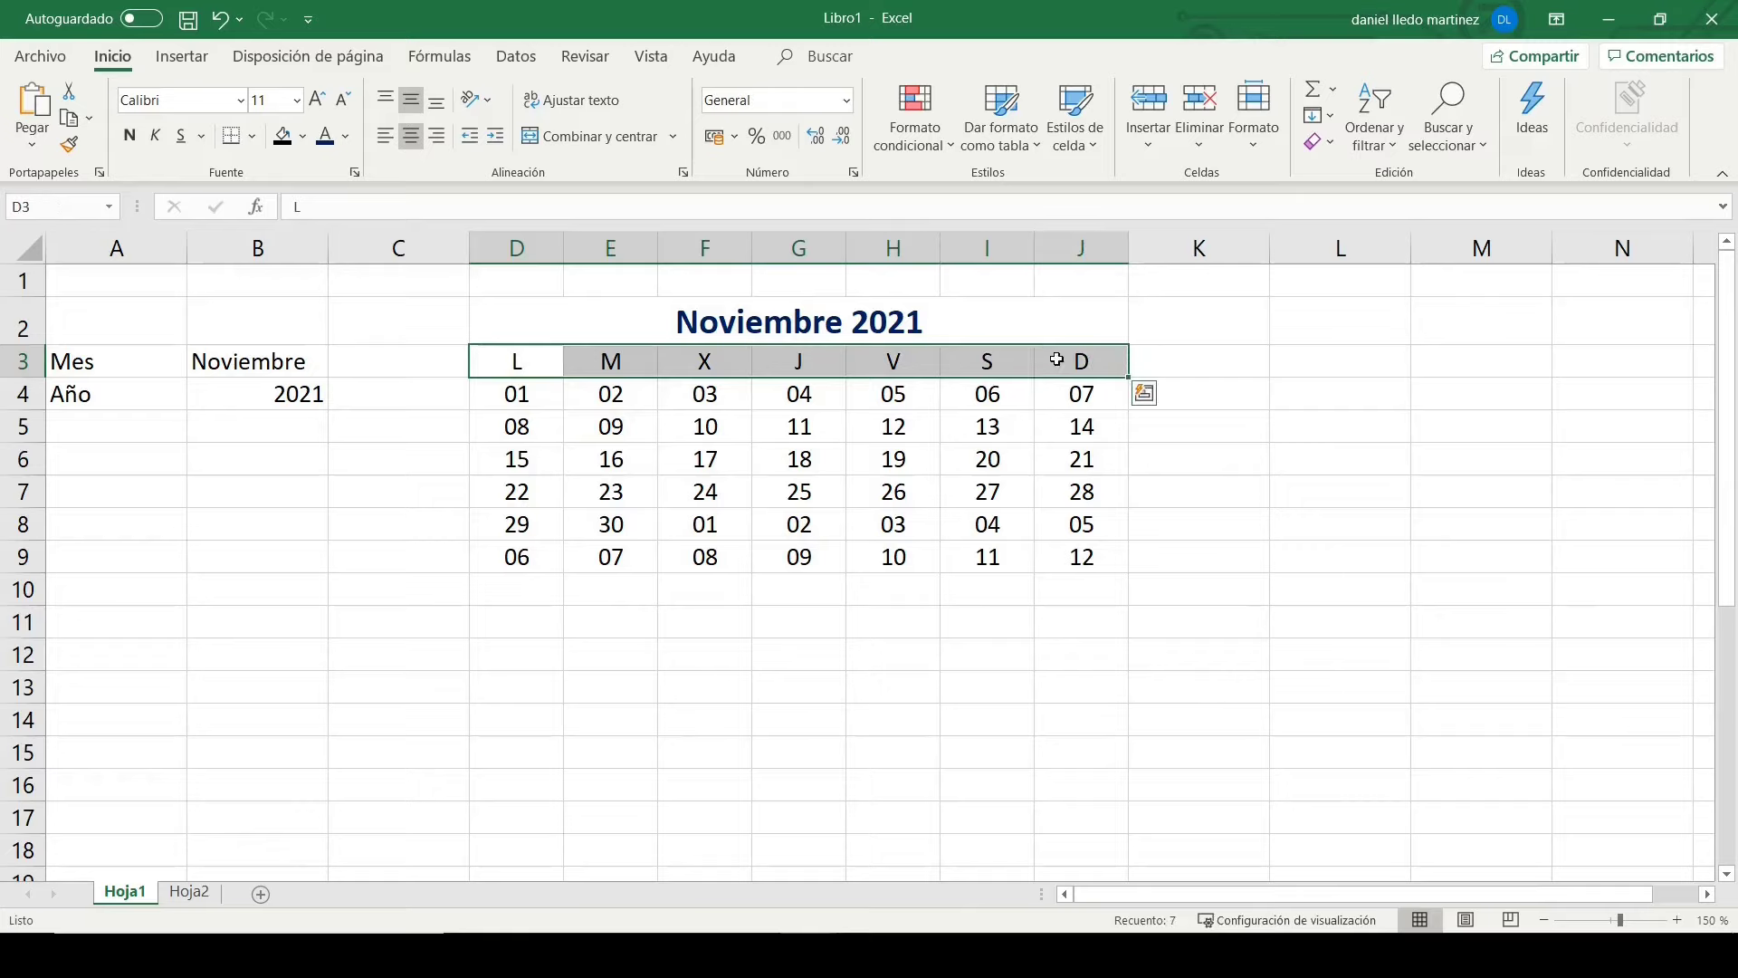
pyautogui.click(284, 137)
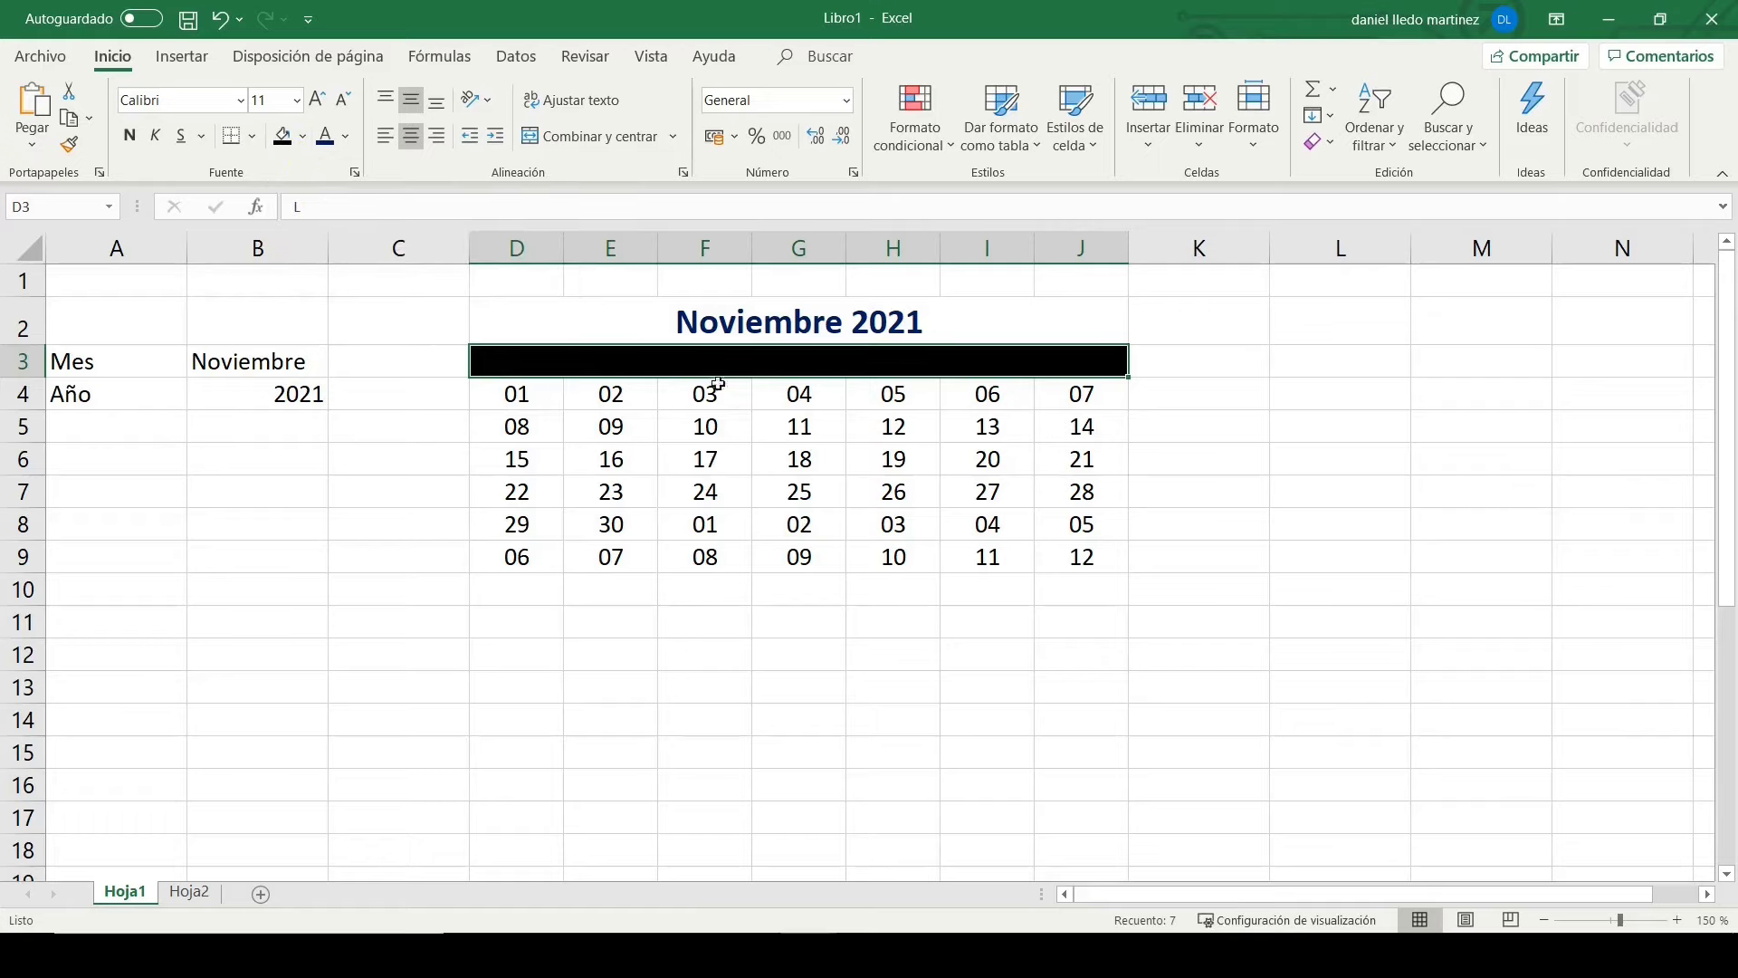
pyautogui.click(346, 137)
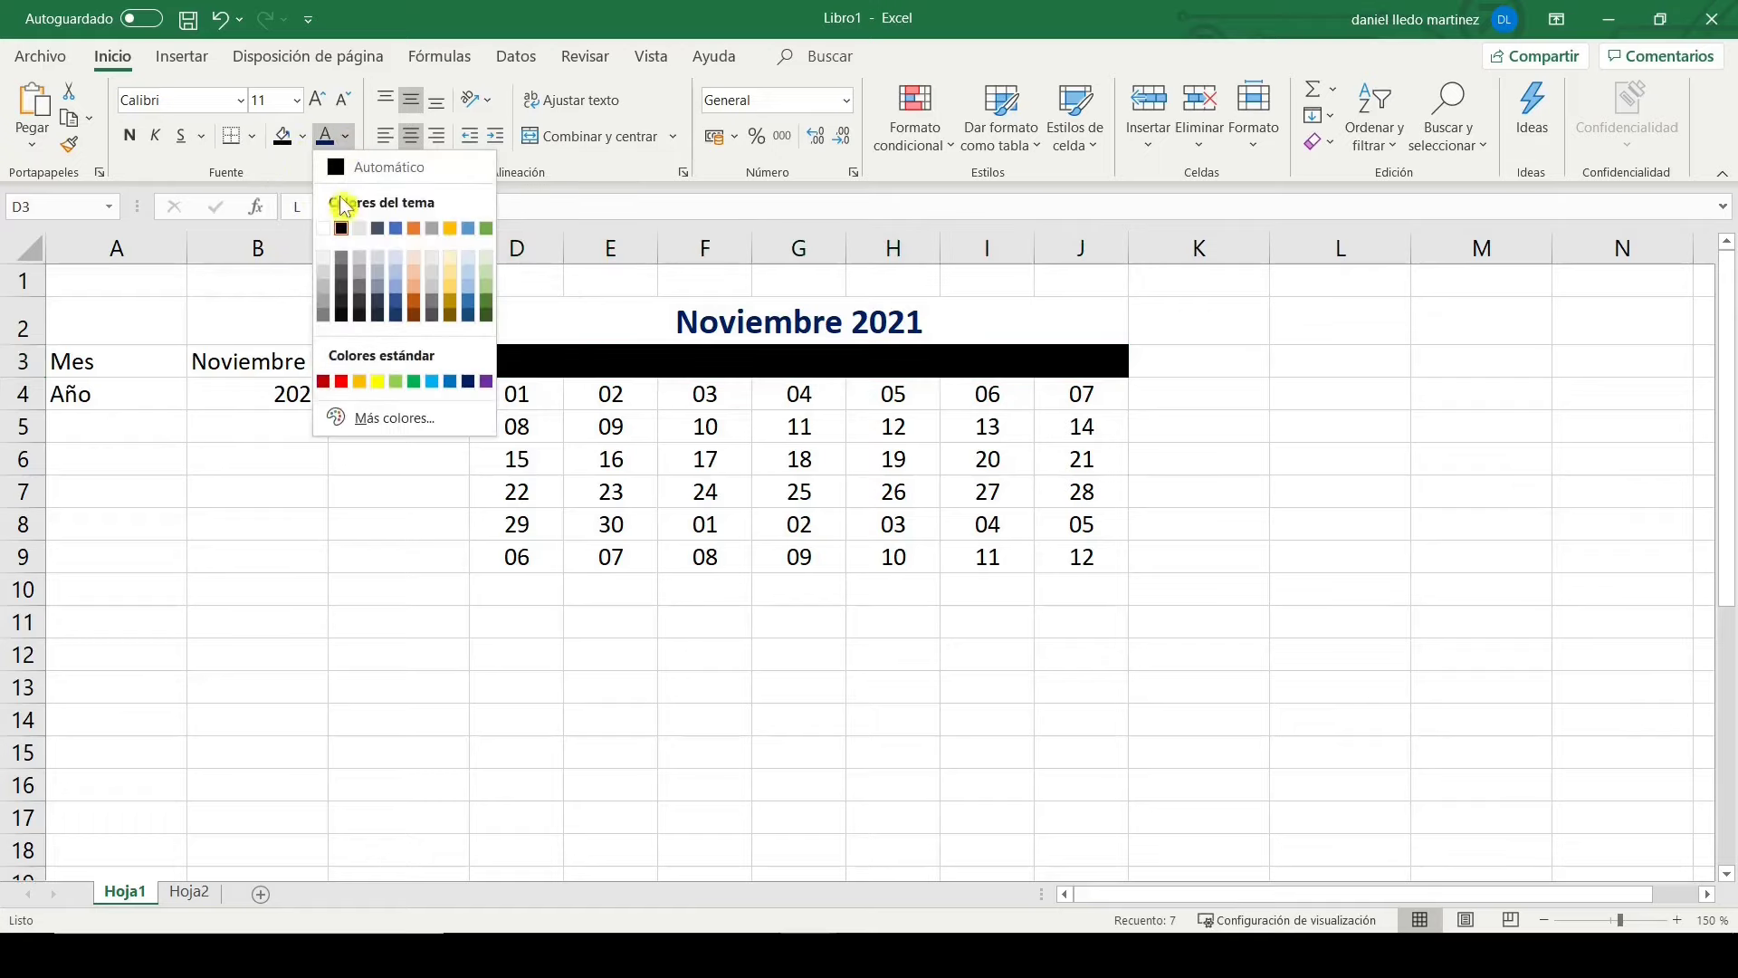
pyautogui.click(327, 231)
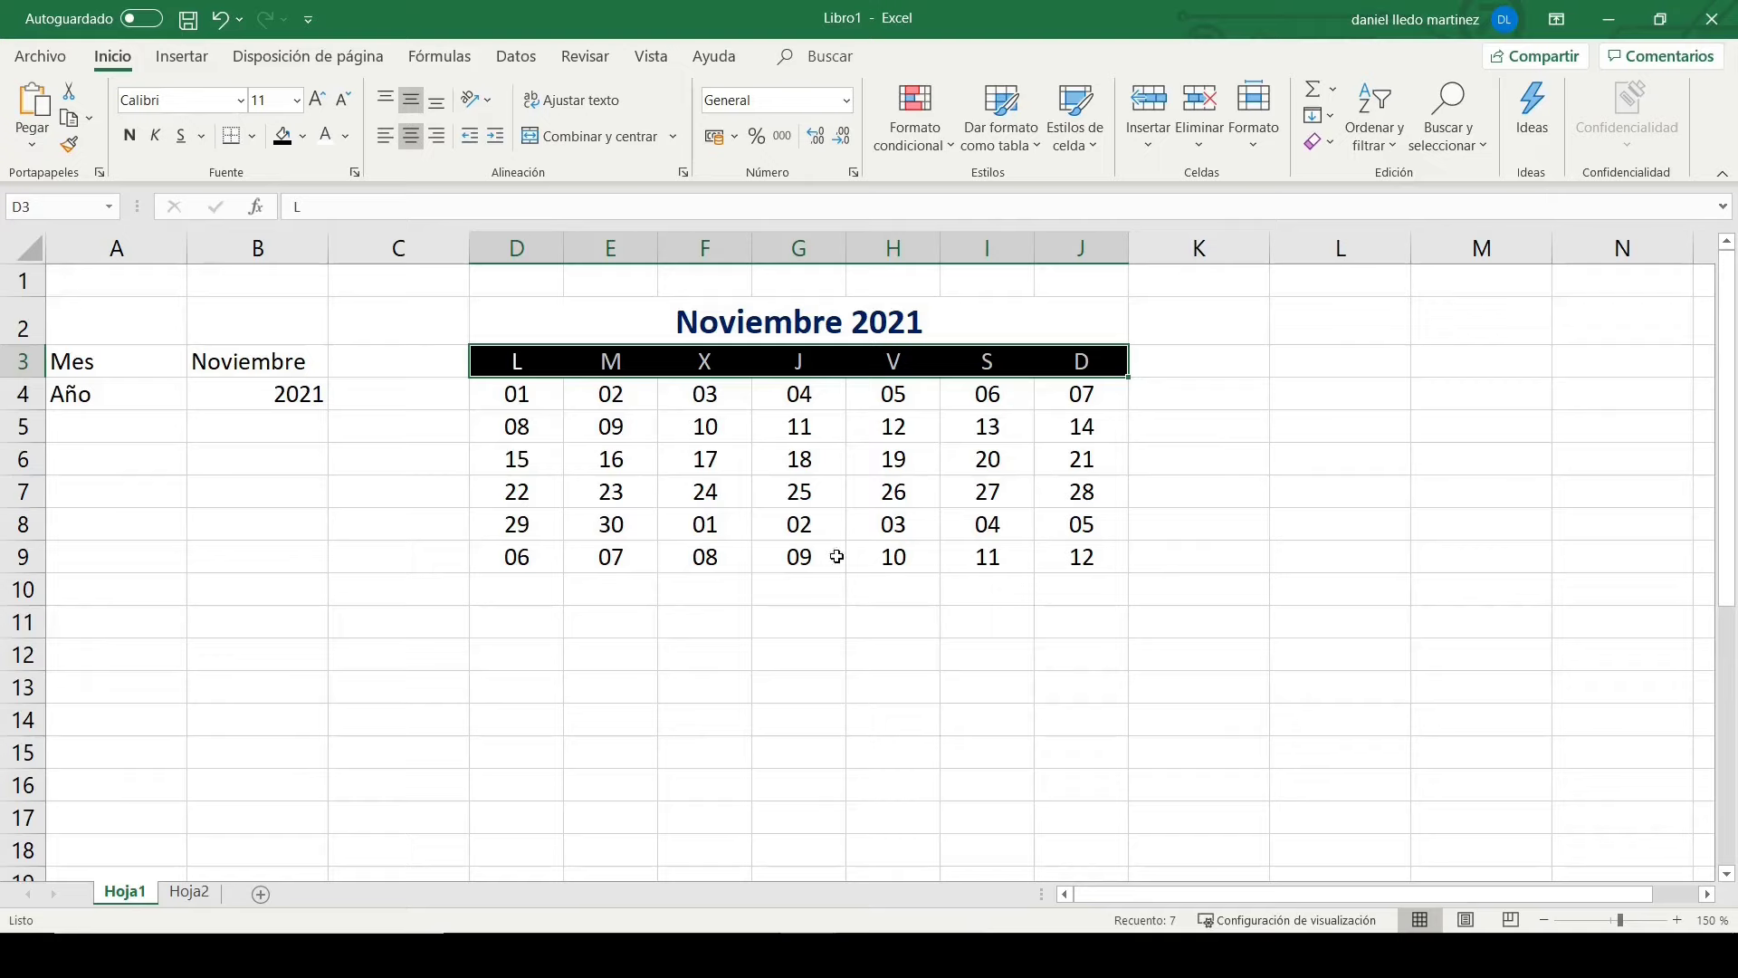
# Step: Switch the B3 month to Junio and select the recalculated date grid D4:J9
pyautogui.click(281, 367)
pyautogui.click(338, 369)
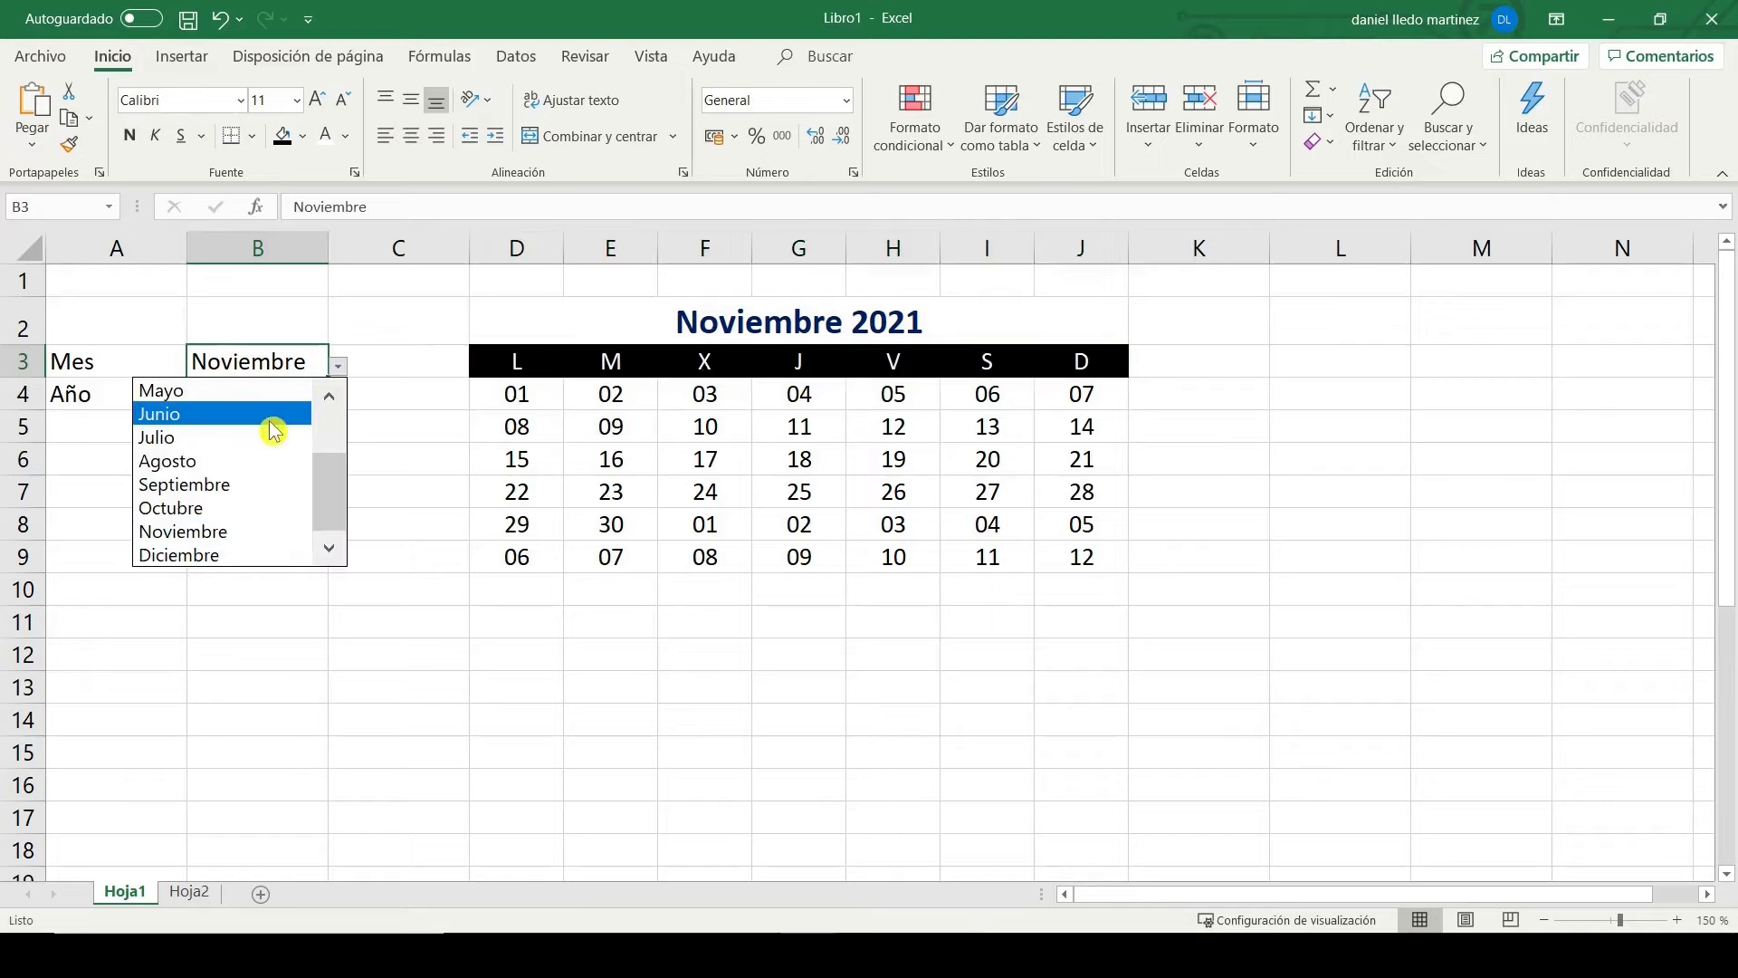
pyautogui.click(271, 418)
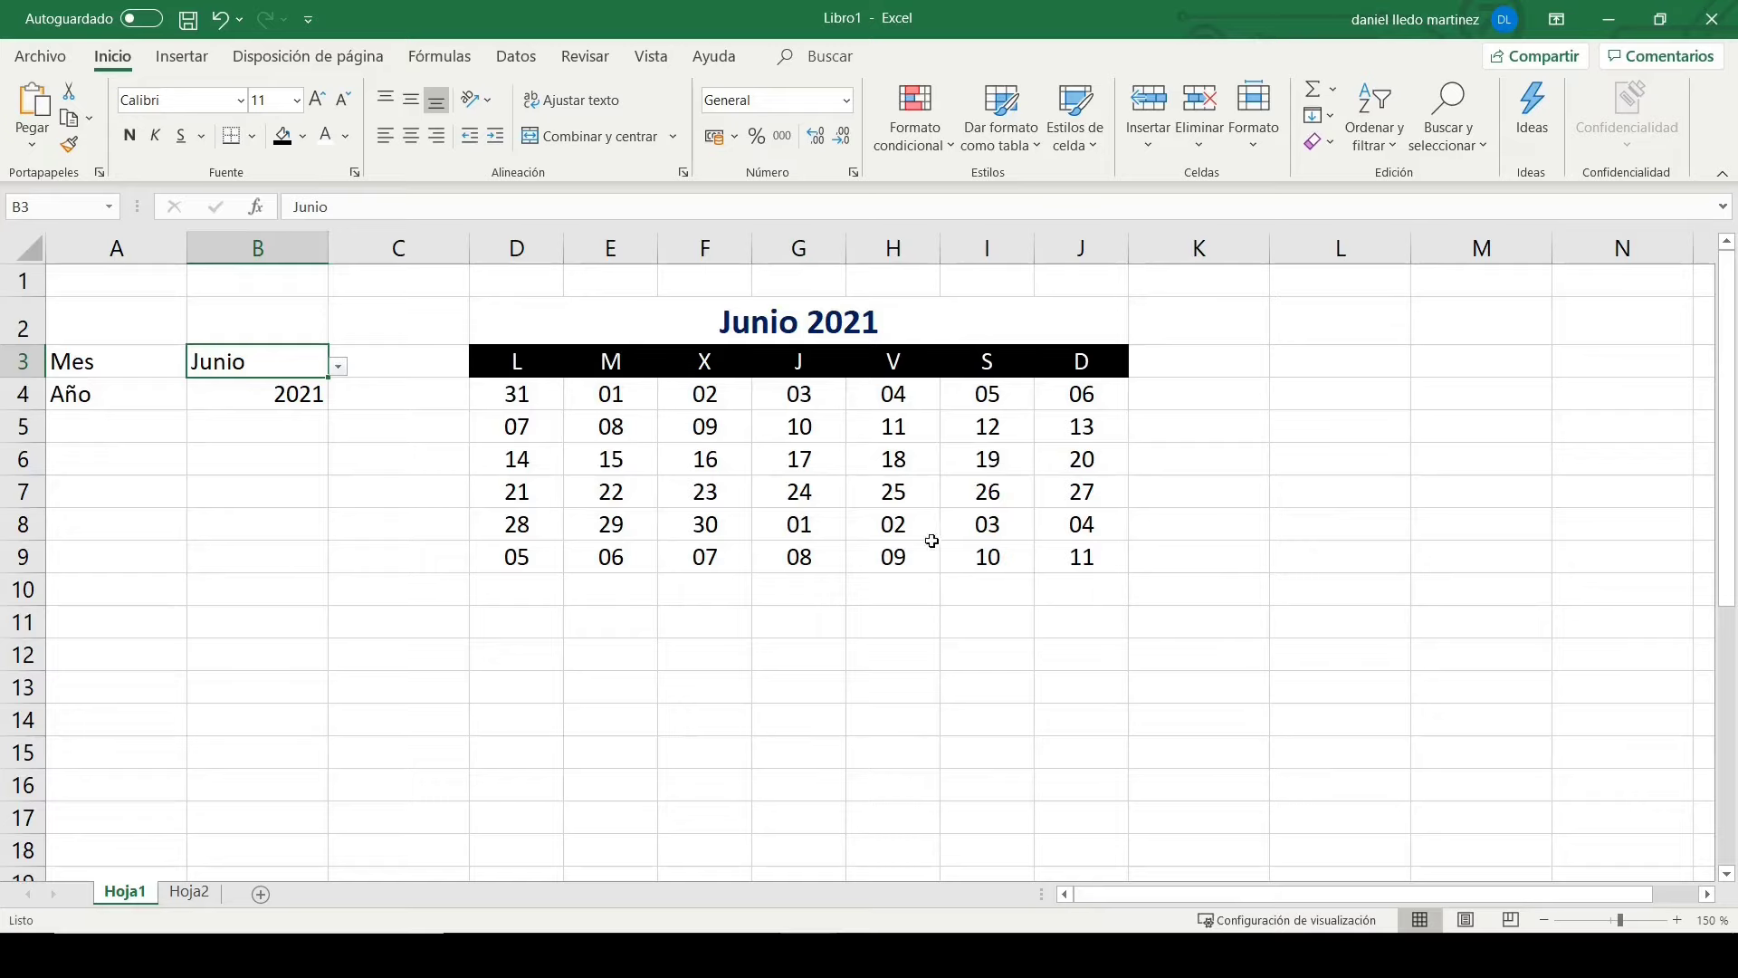
pyautogui.click(530, 399)
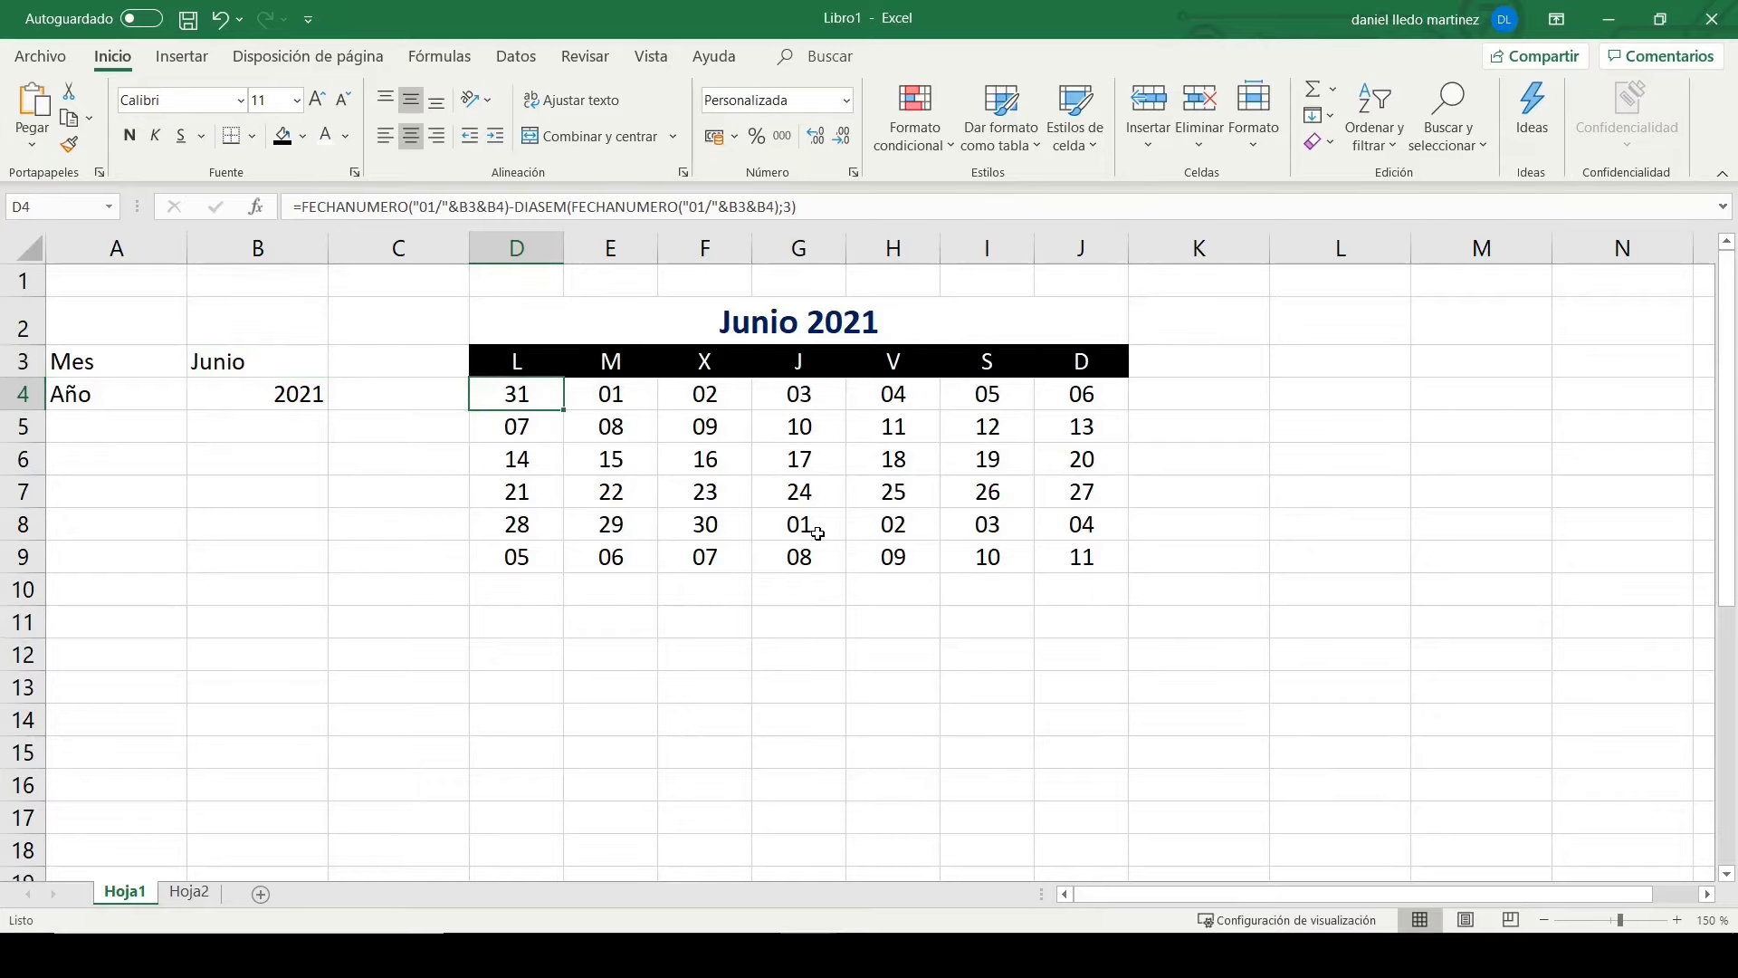
pyautogui.moveTo(818, 534); pyautogui.dragTo(1109, 560)
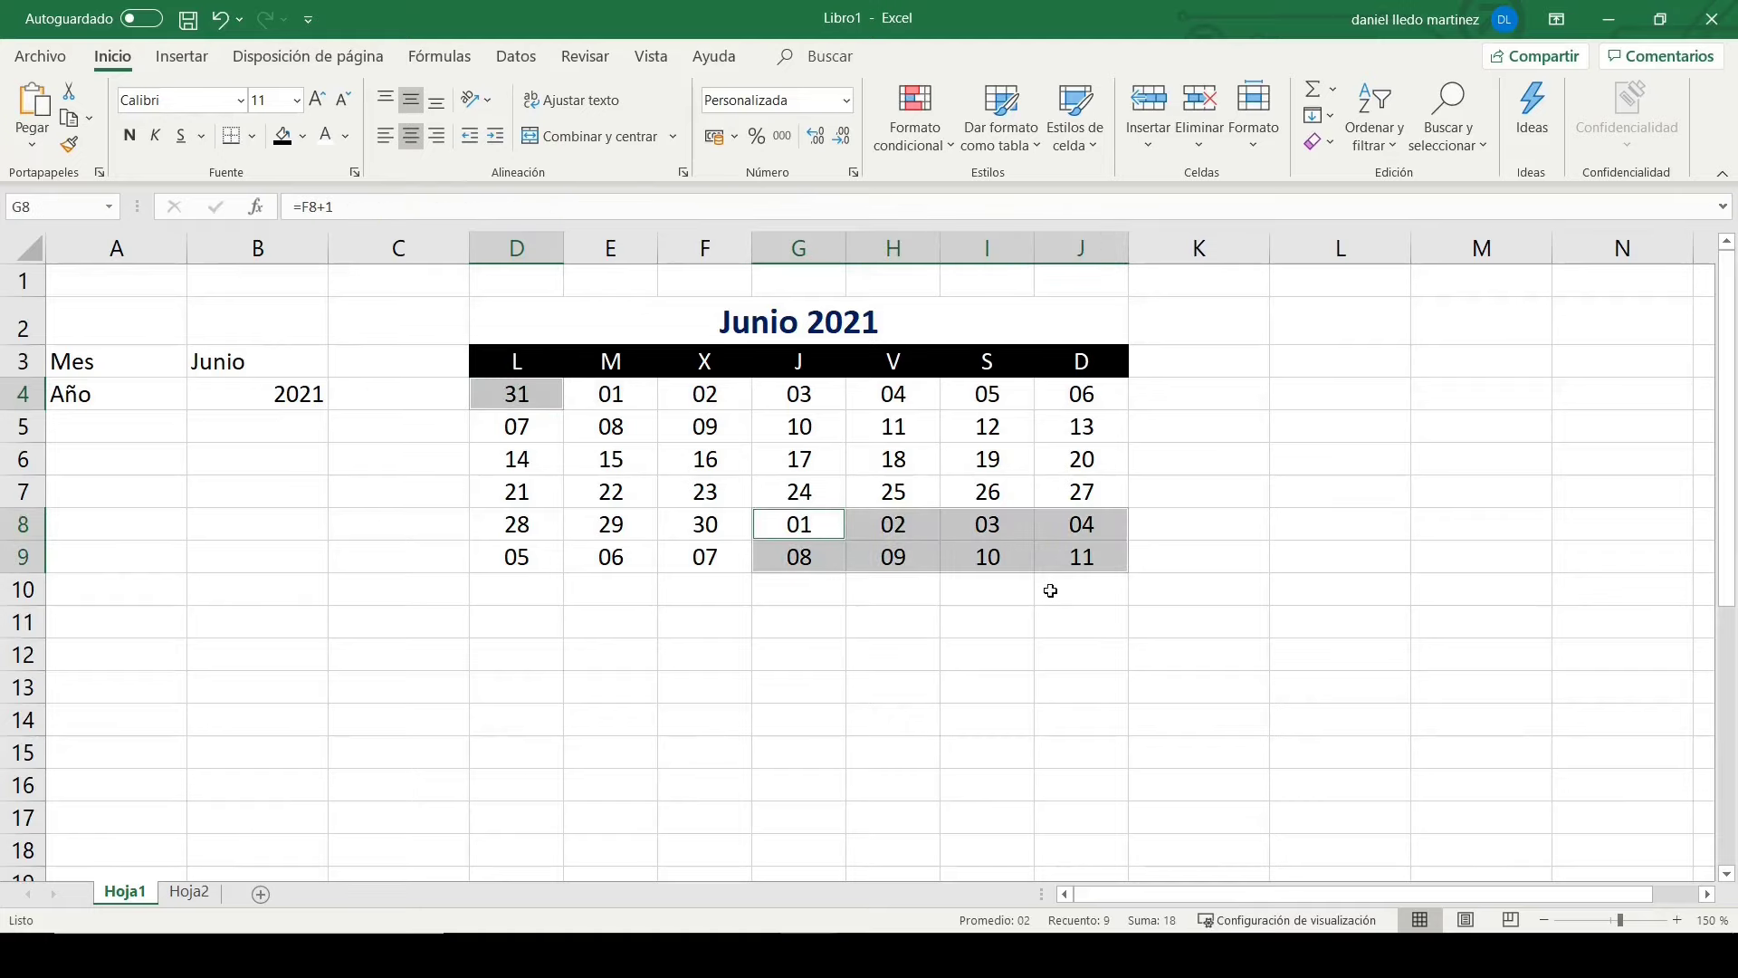
pyautogui.click(608, 416)
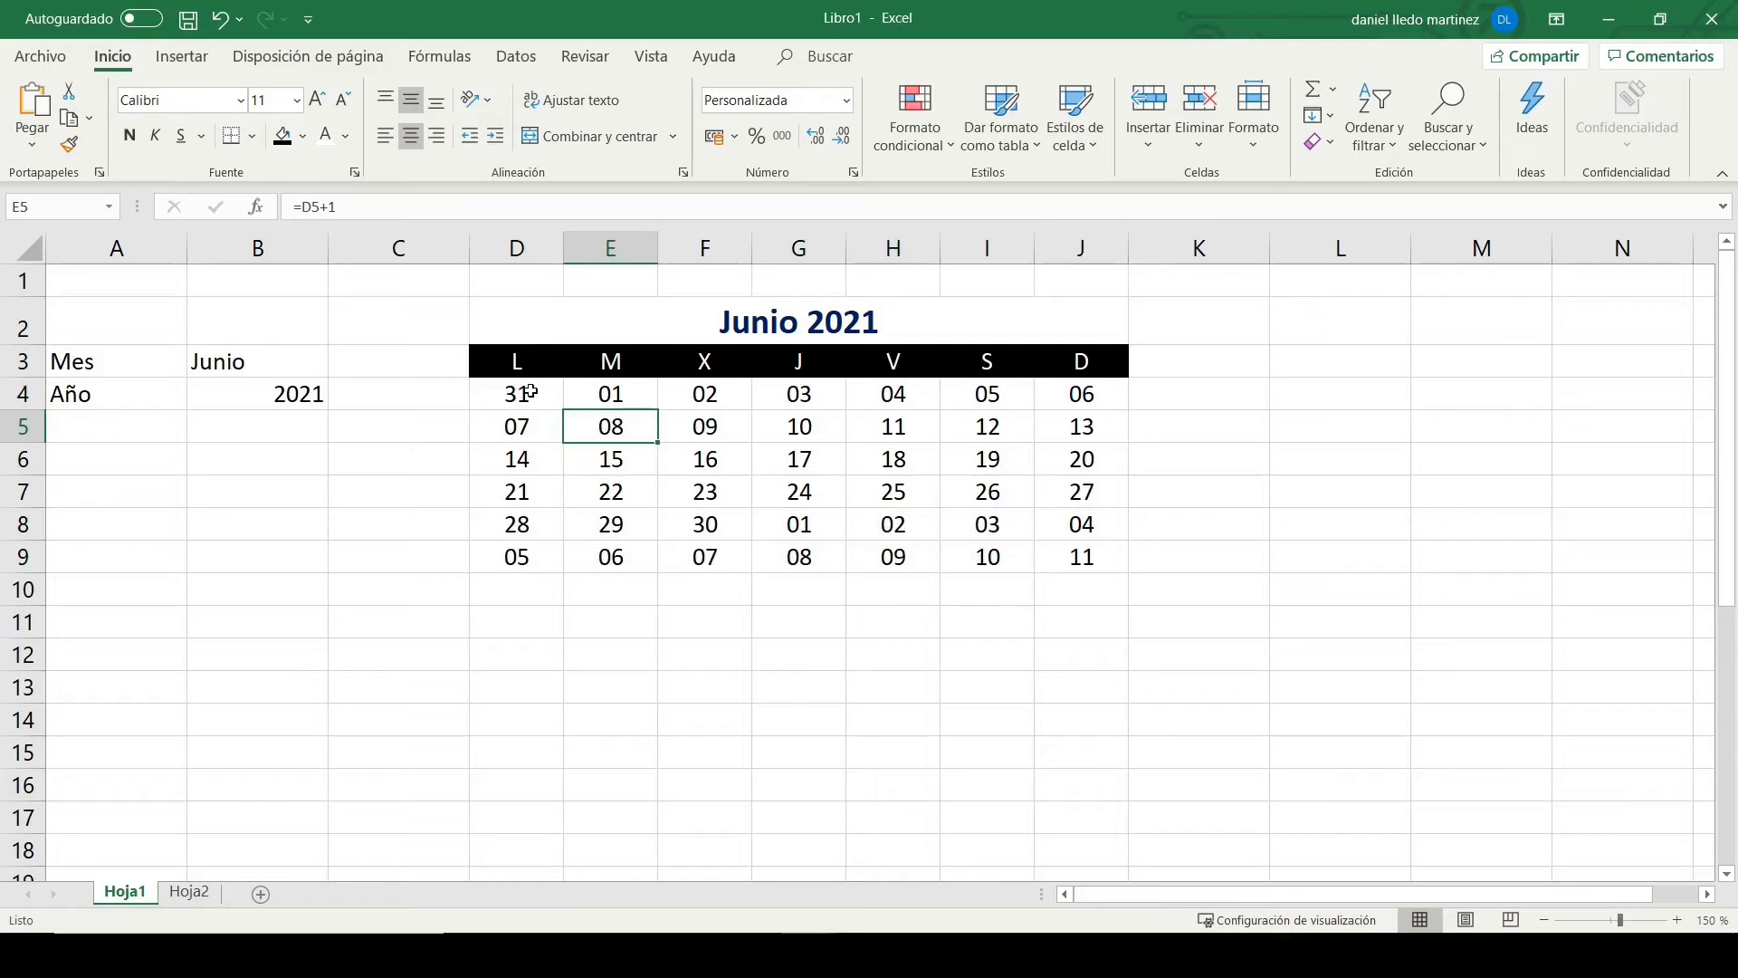
pyautogui.moveTo(530, 391); pyautogui.dragTo(1077, 556)
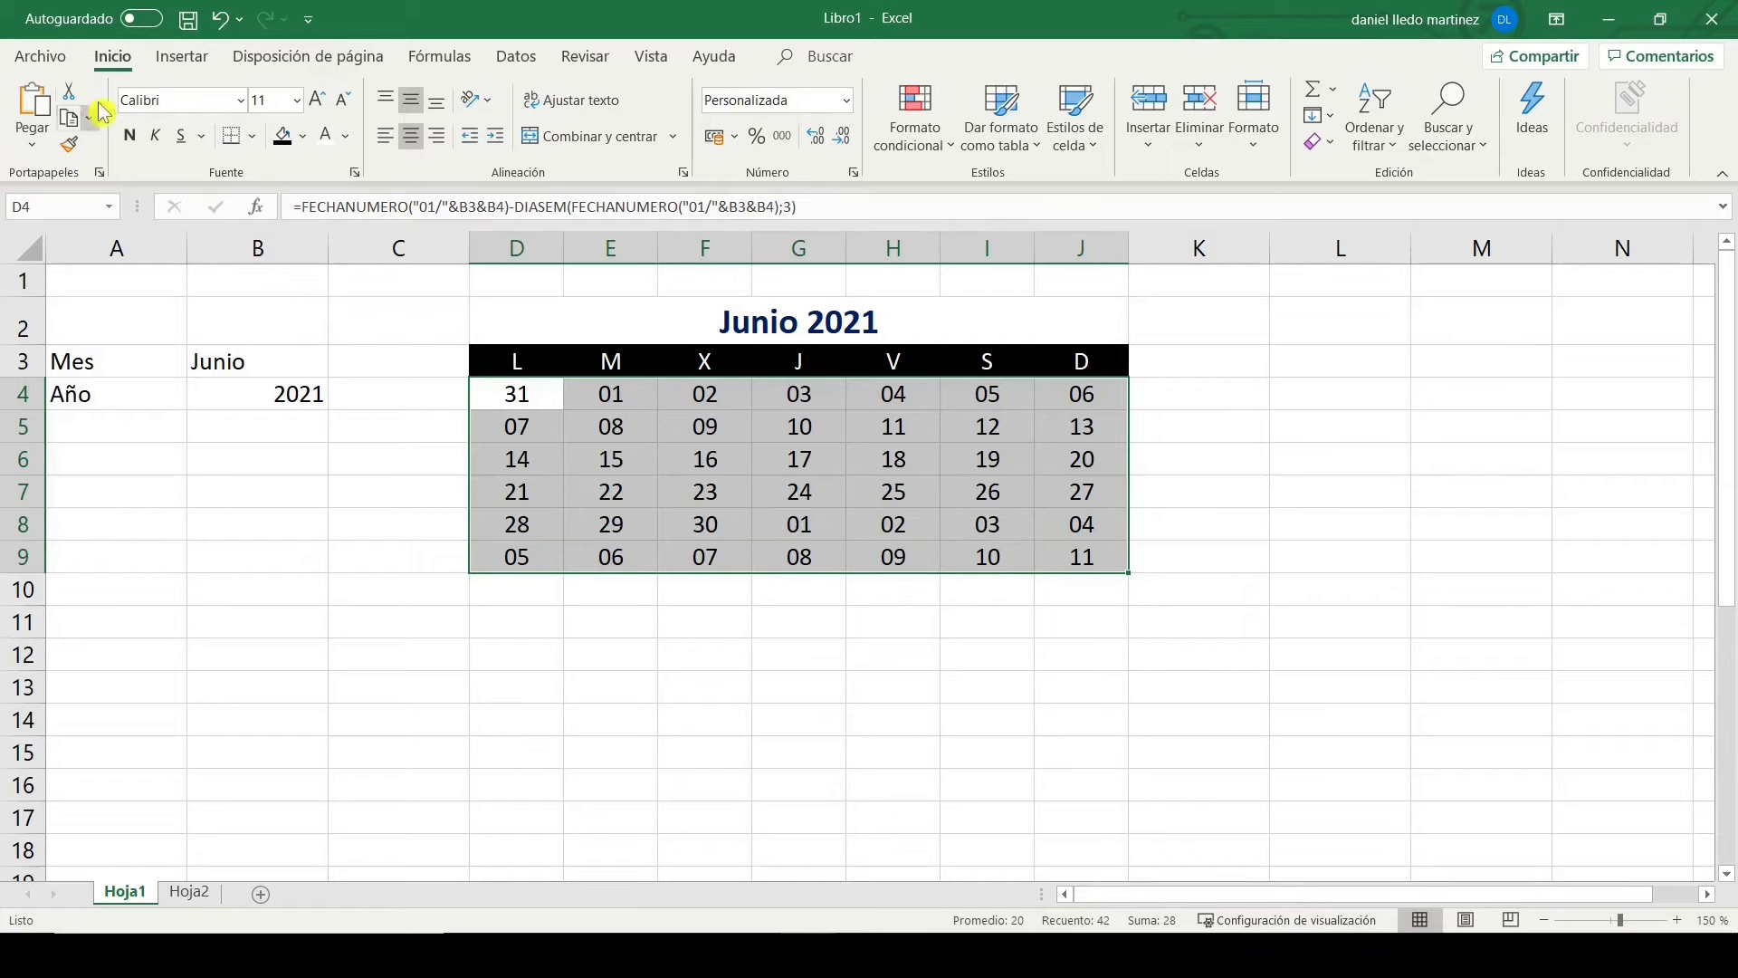
# Step: Draft a formula-based conditional formatting rule =MES(D4)<>MES($D$5) and open its Format settings
pyautogui.click(942, 150)
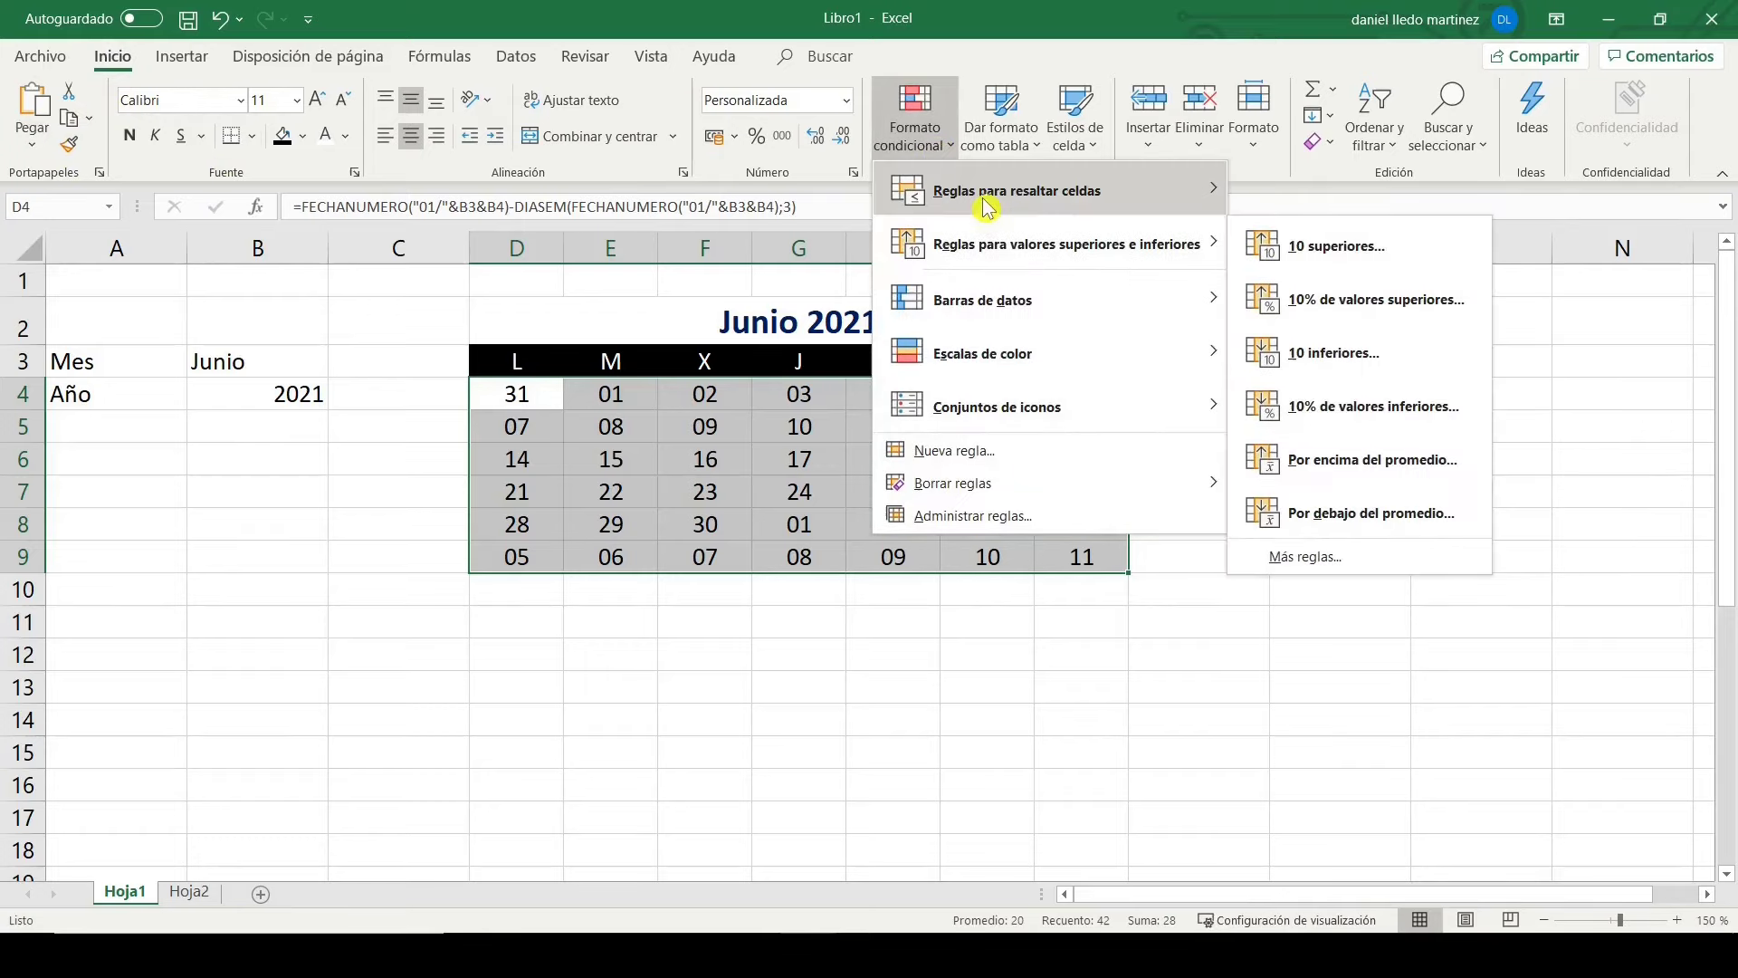
pyautogui.click(1021, 459)
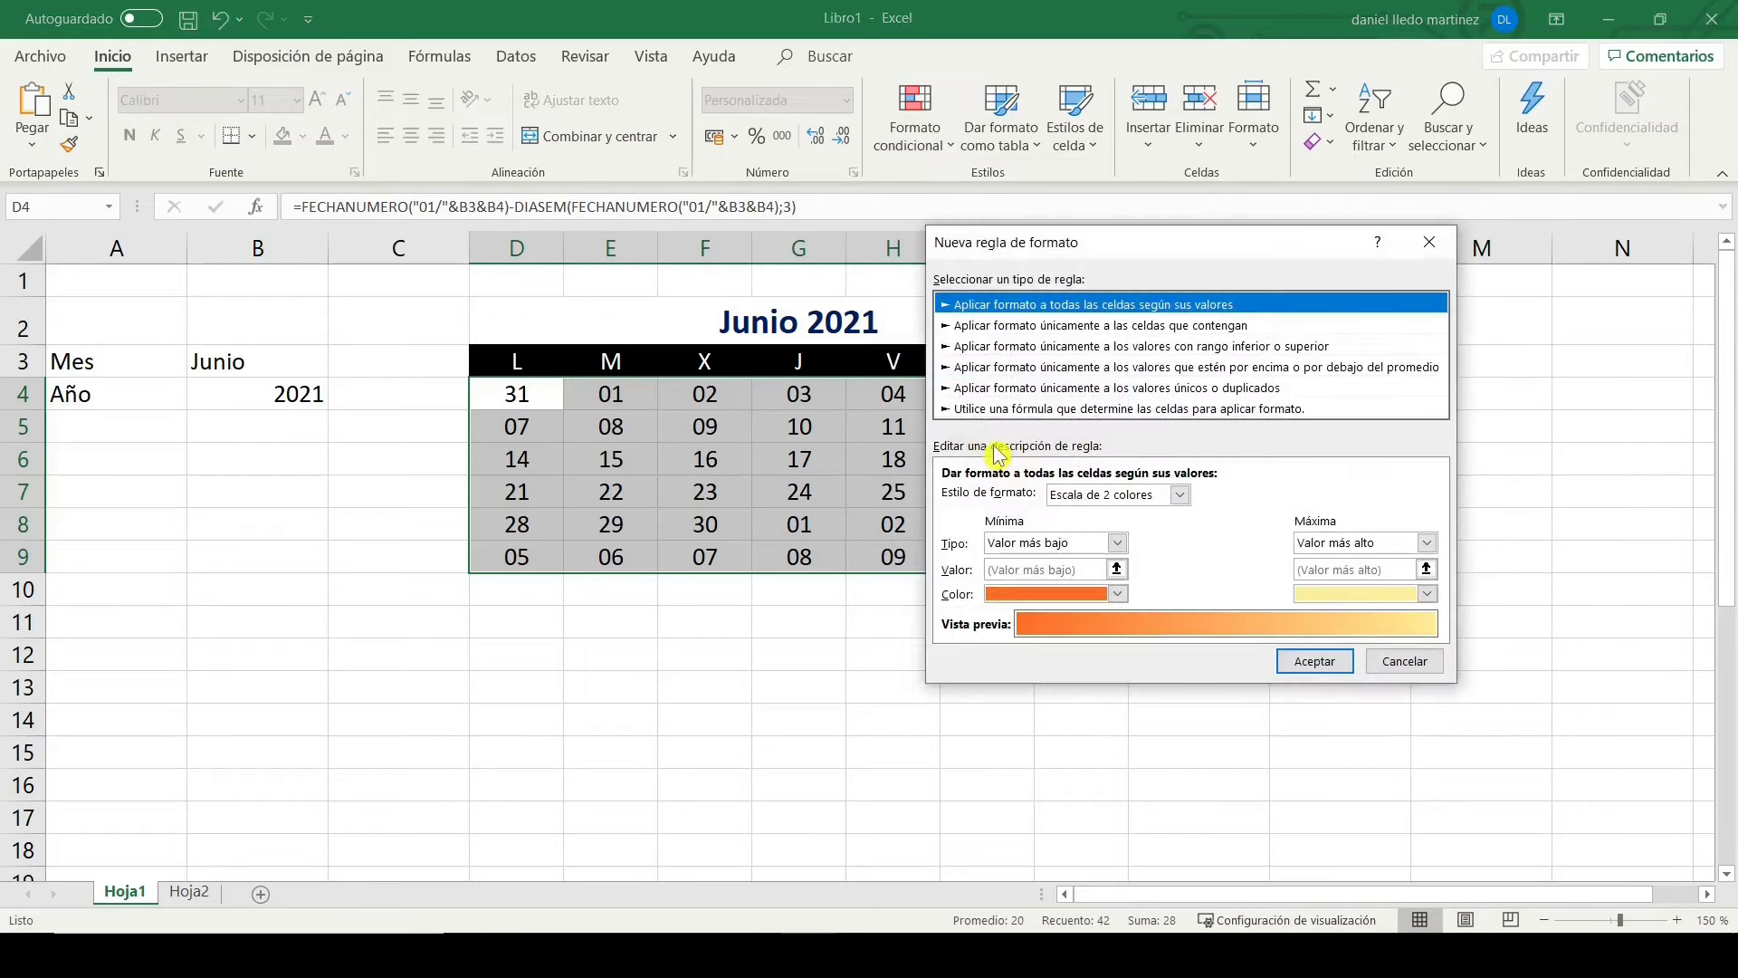
pyautogui.click(1106, 412)
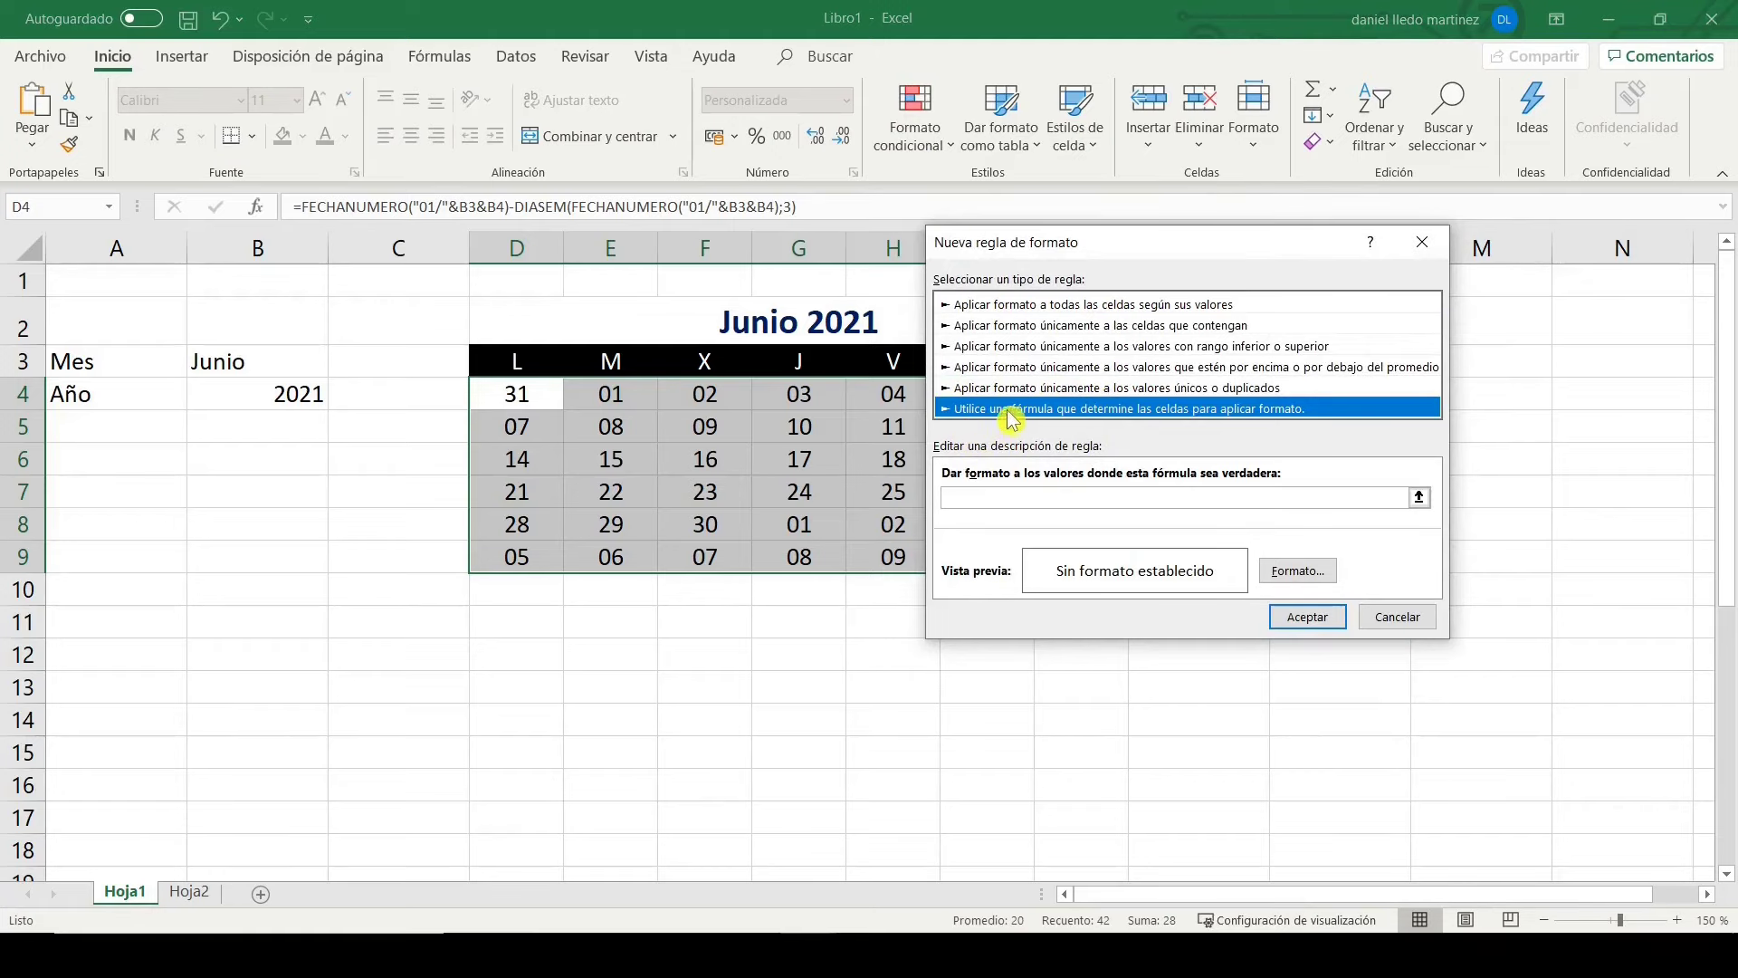
pyautogui.click(1038, 501)
pyautogui.write('=MES(')
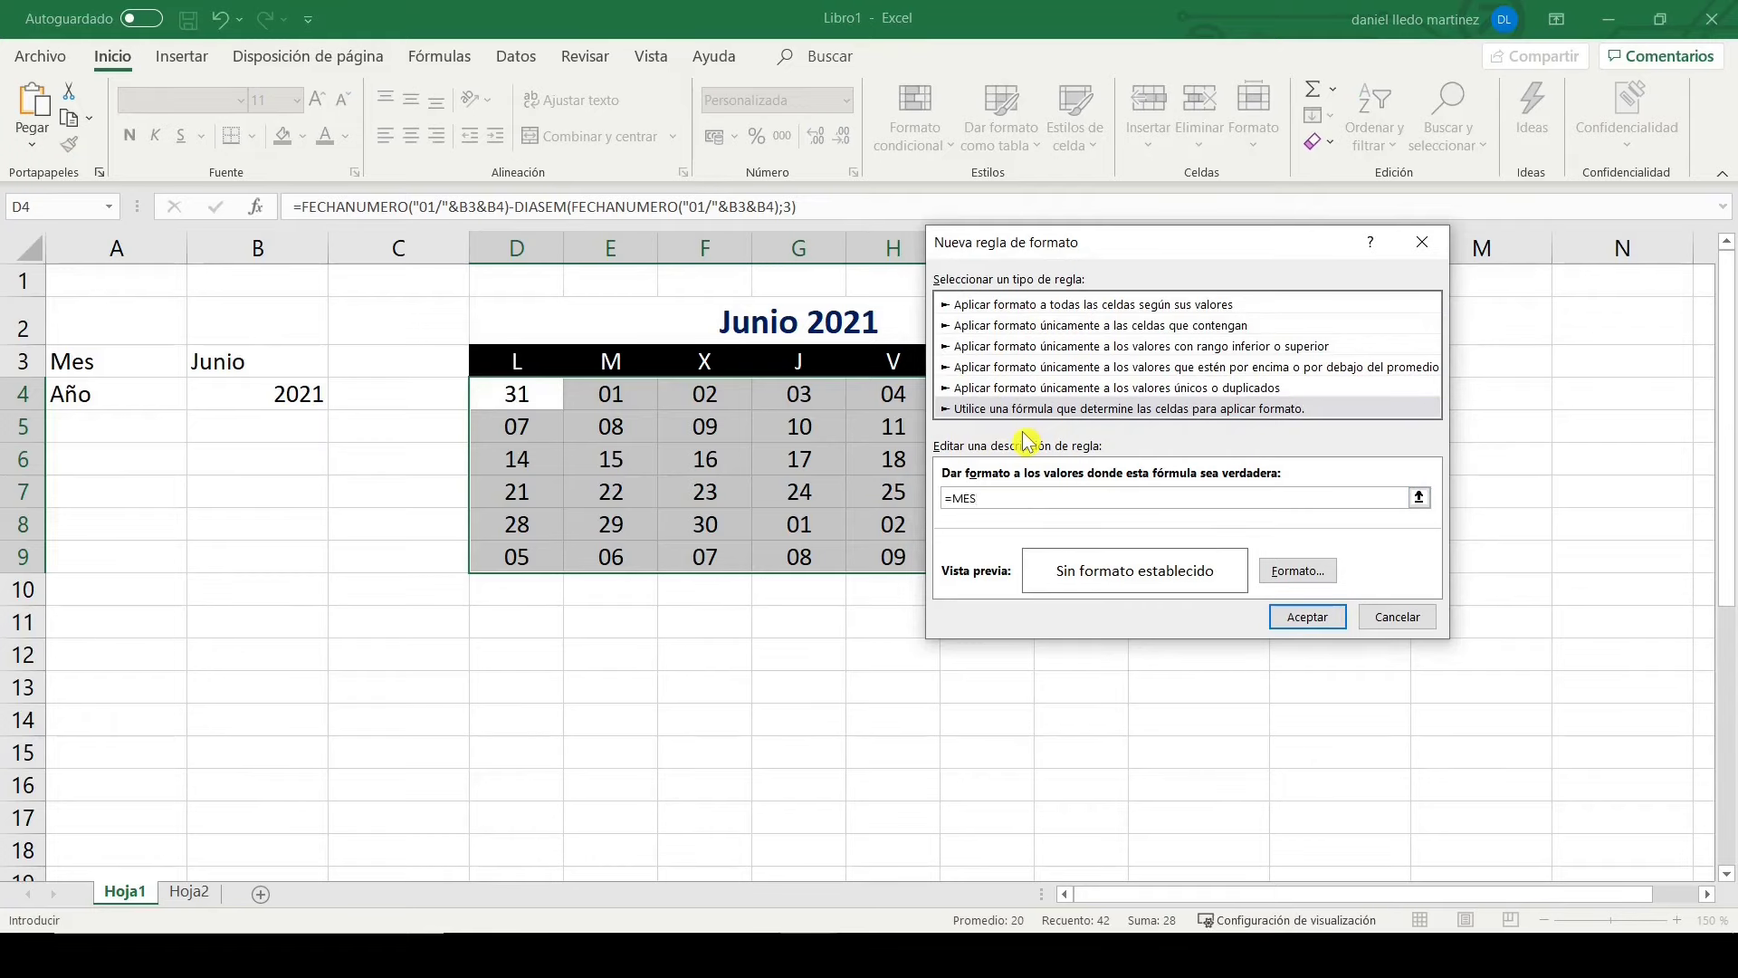
pyautogui.click(550, 403)
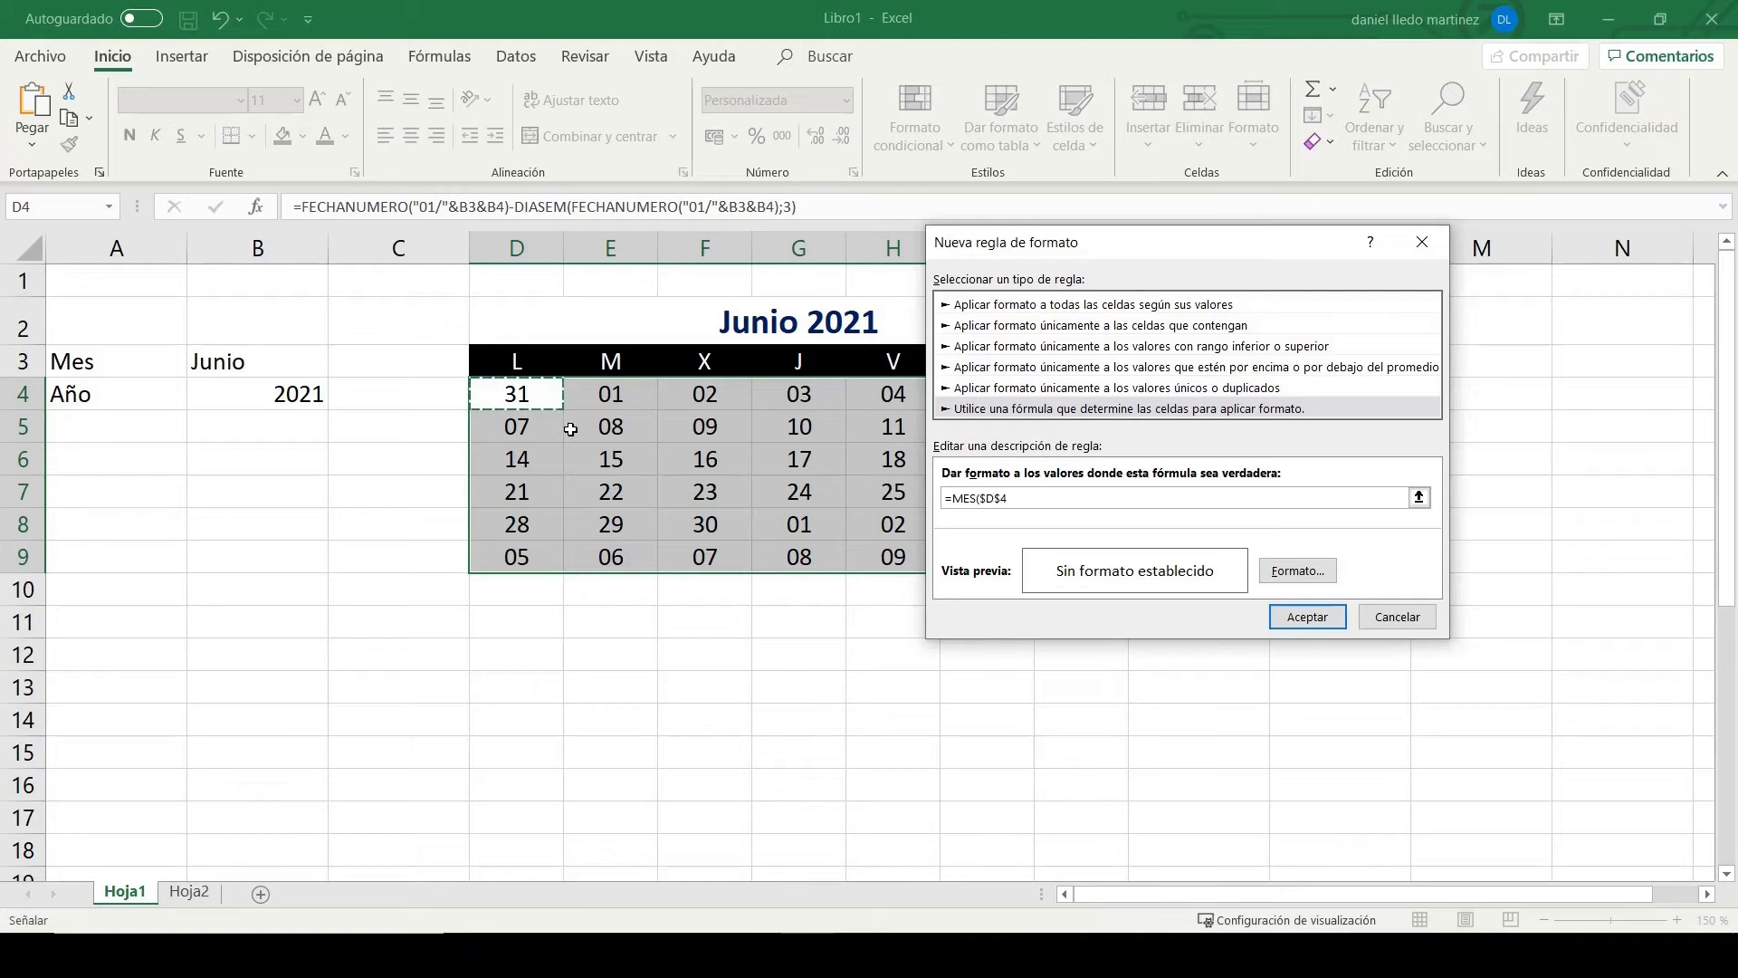
pyautogui.press('F4')
pyautogui.press('F4')
pyautogui.write(')<>MES(')
pyautogui.click(517, 426)
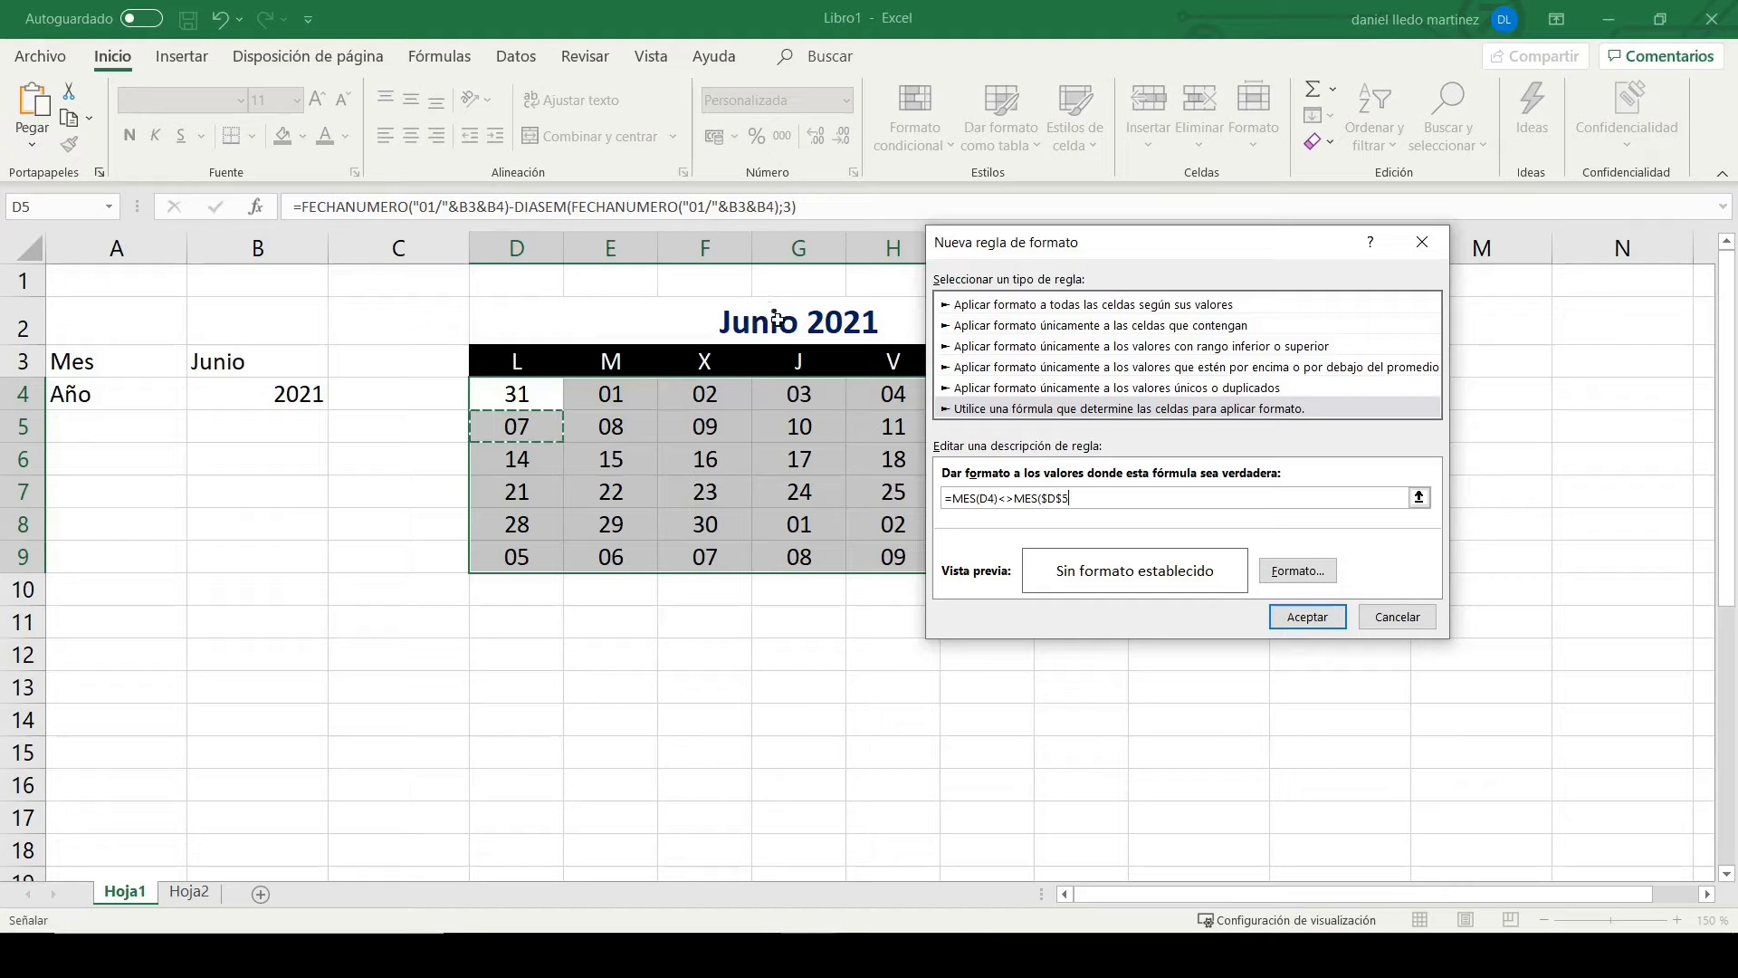
pyautogui.write(')')
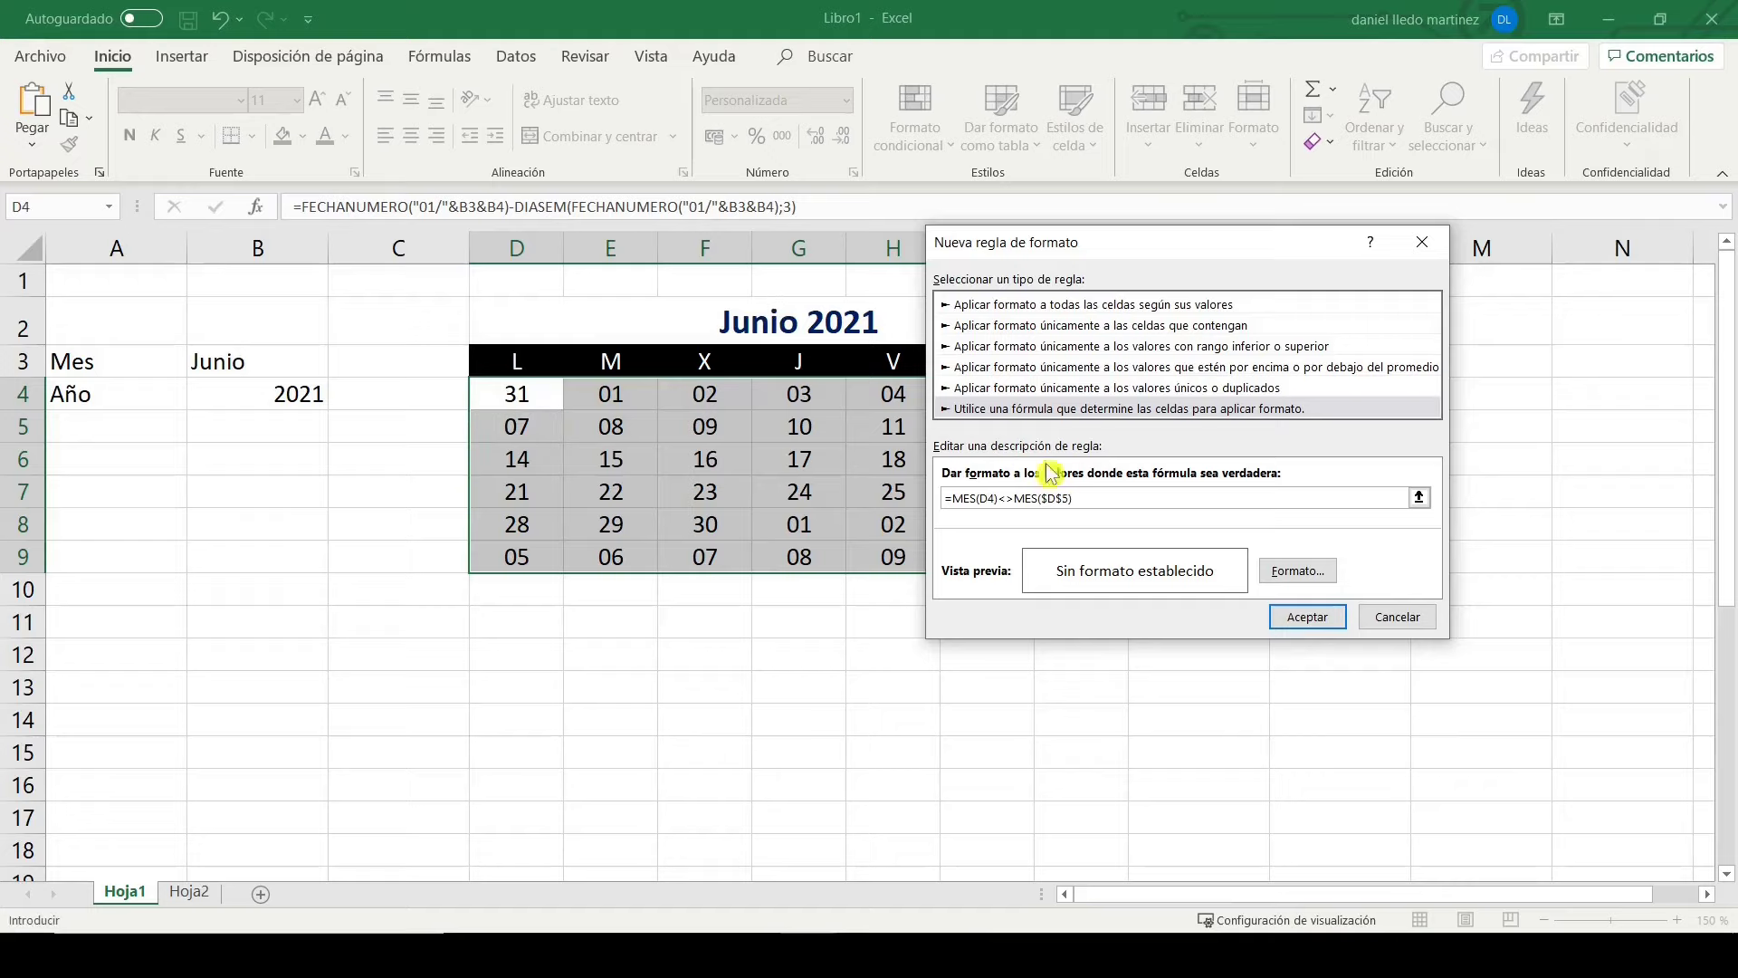
pyautogui.click(1323, 587)
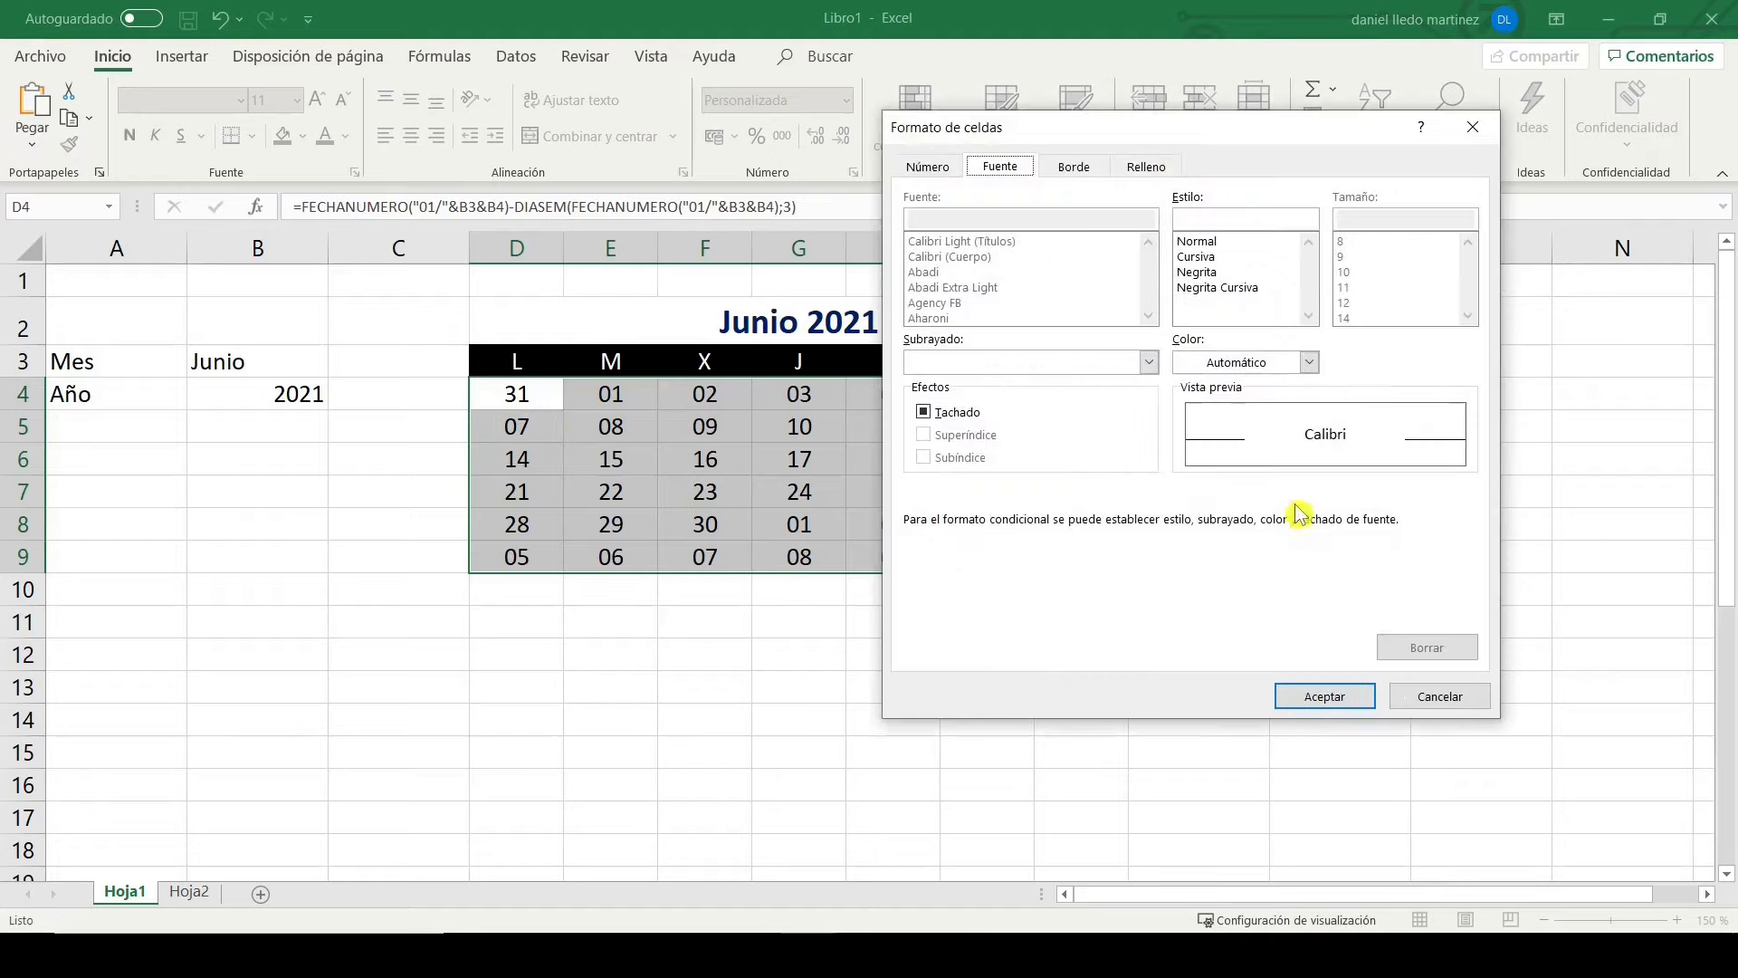
# Step: Finish the MES rule with a grey font so out-of-month days 31 and 01–11 turn grey
pyautogui.click(1310, 363)
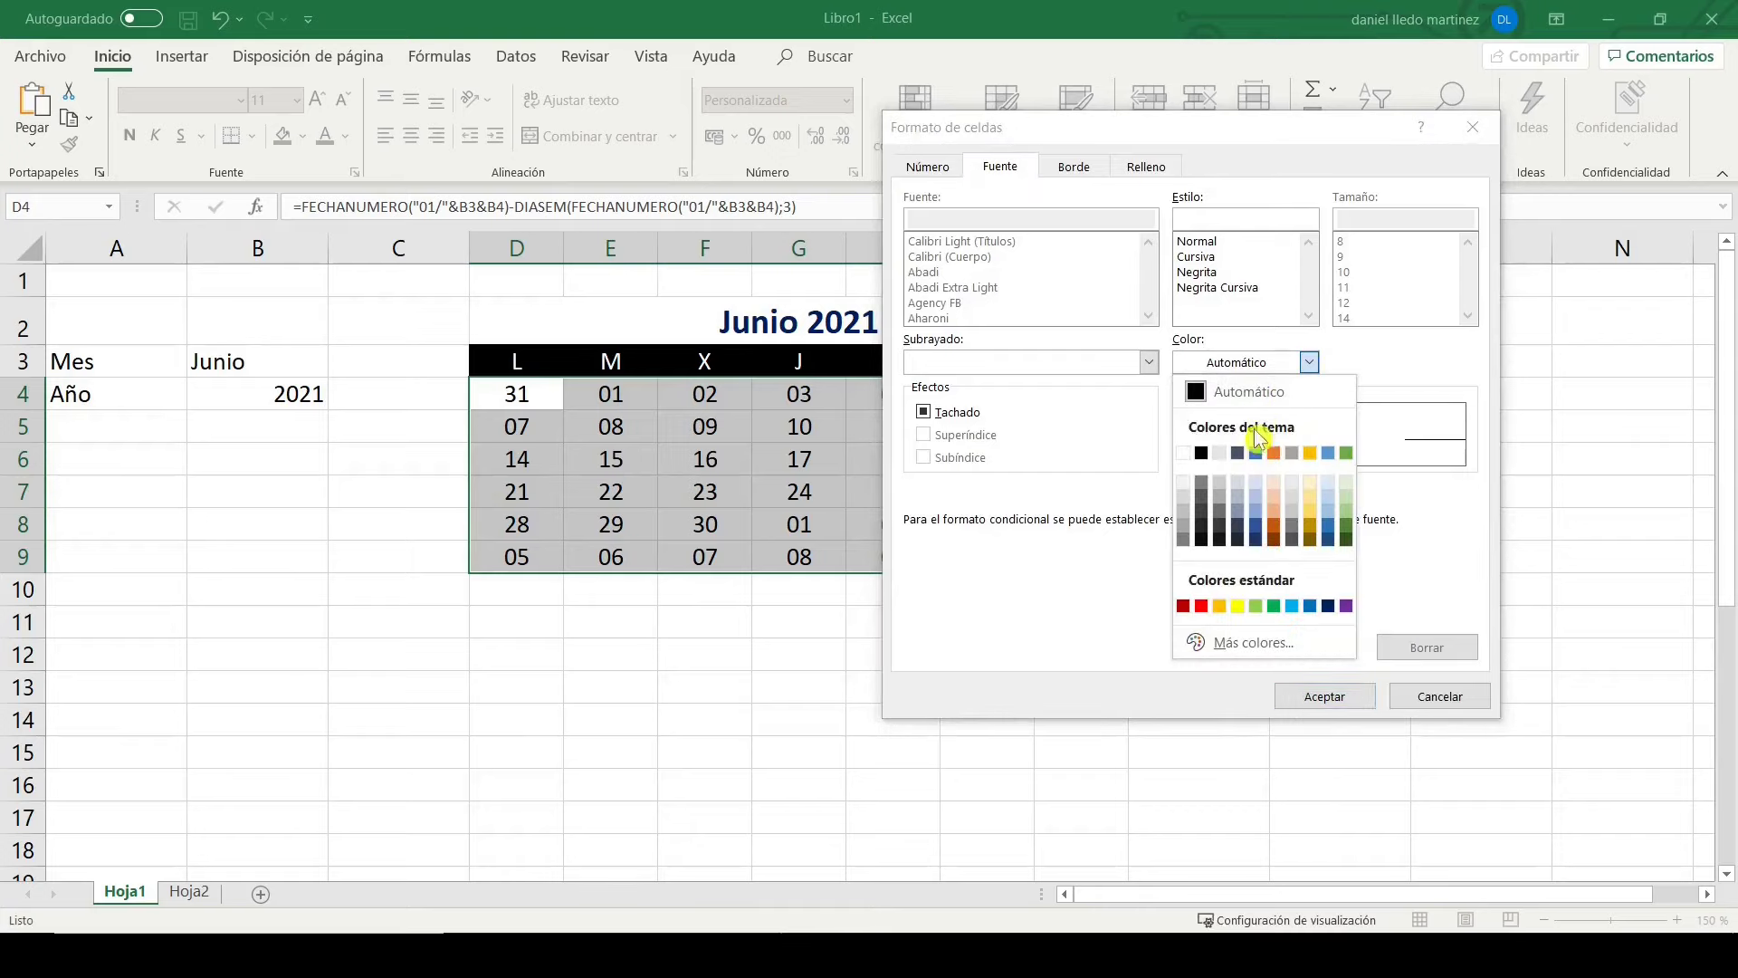
pyautogui.click(1183, 542)
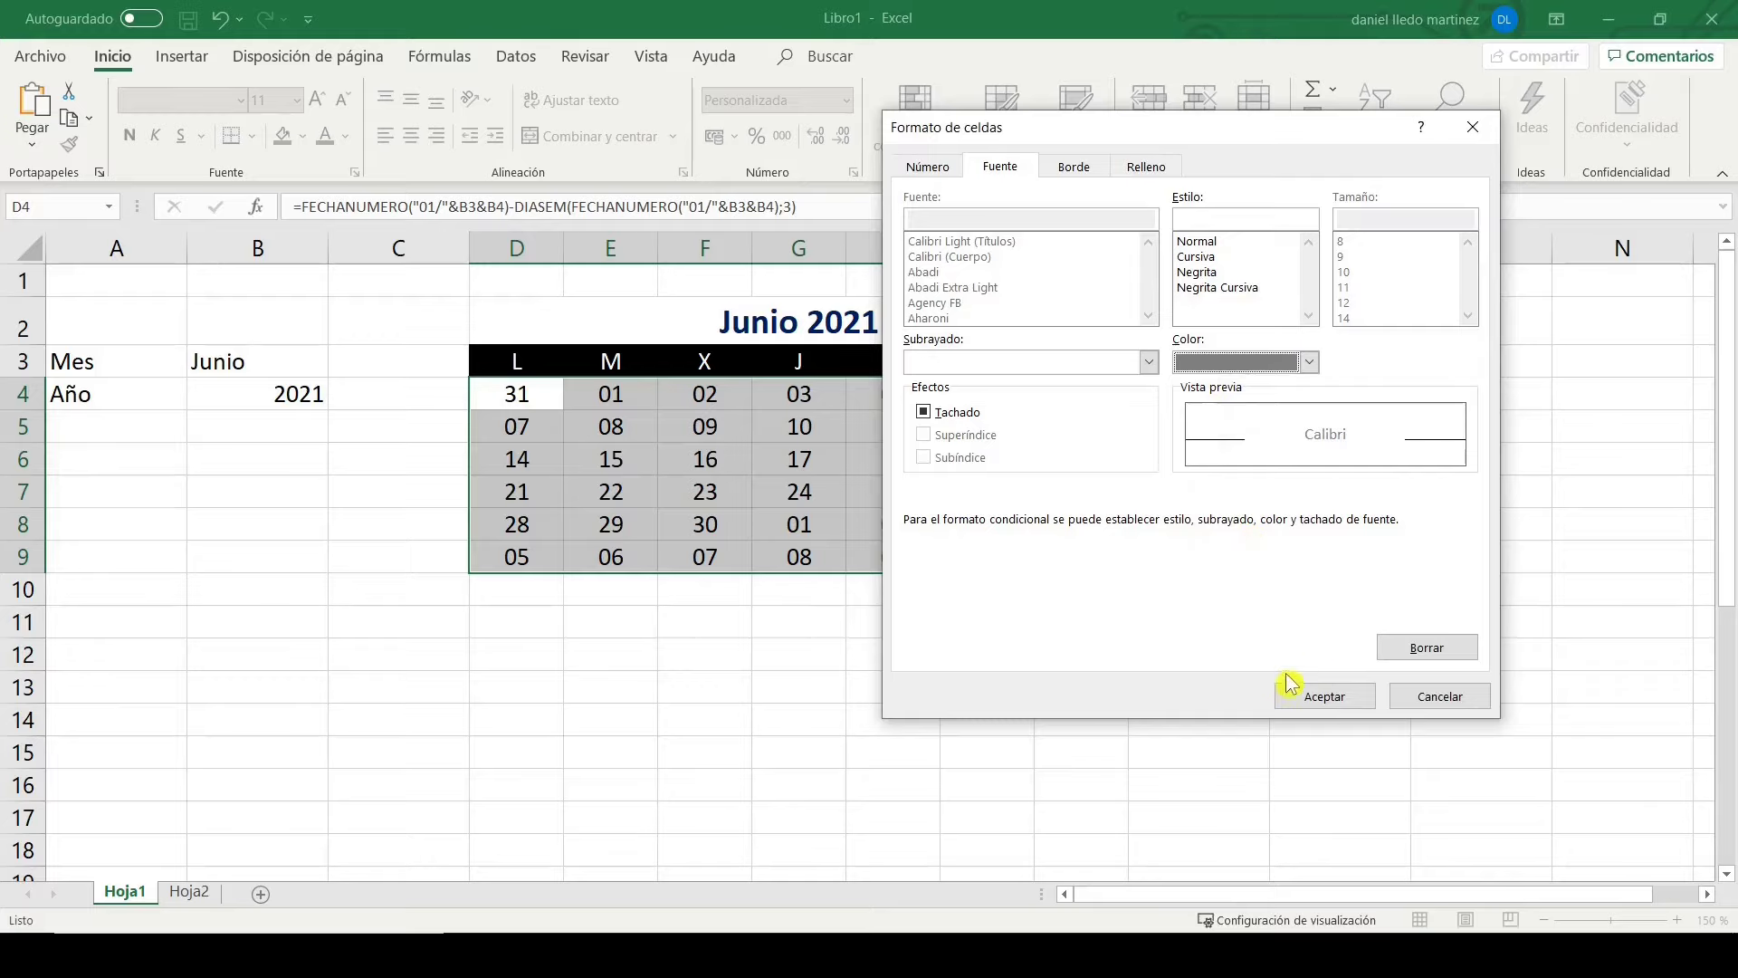
pyautogui.click(1344, 706)
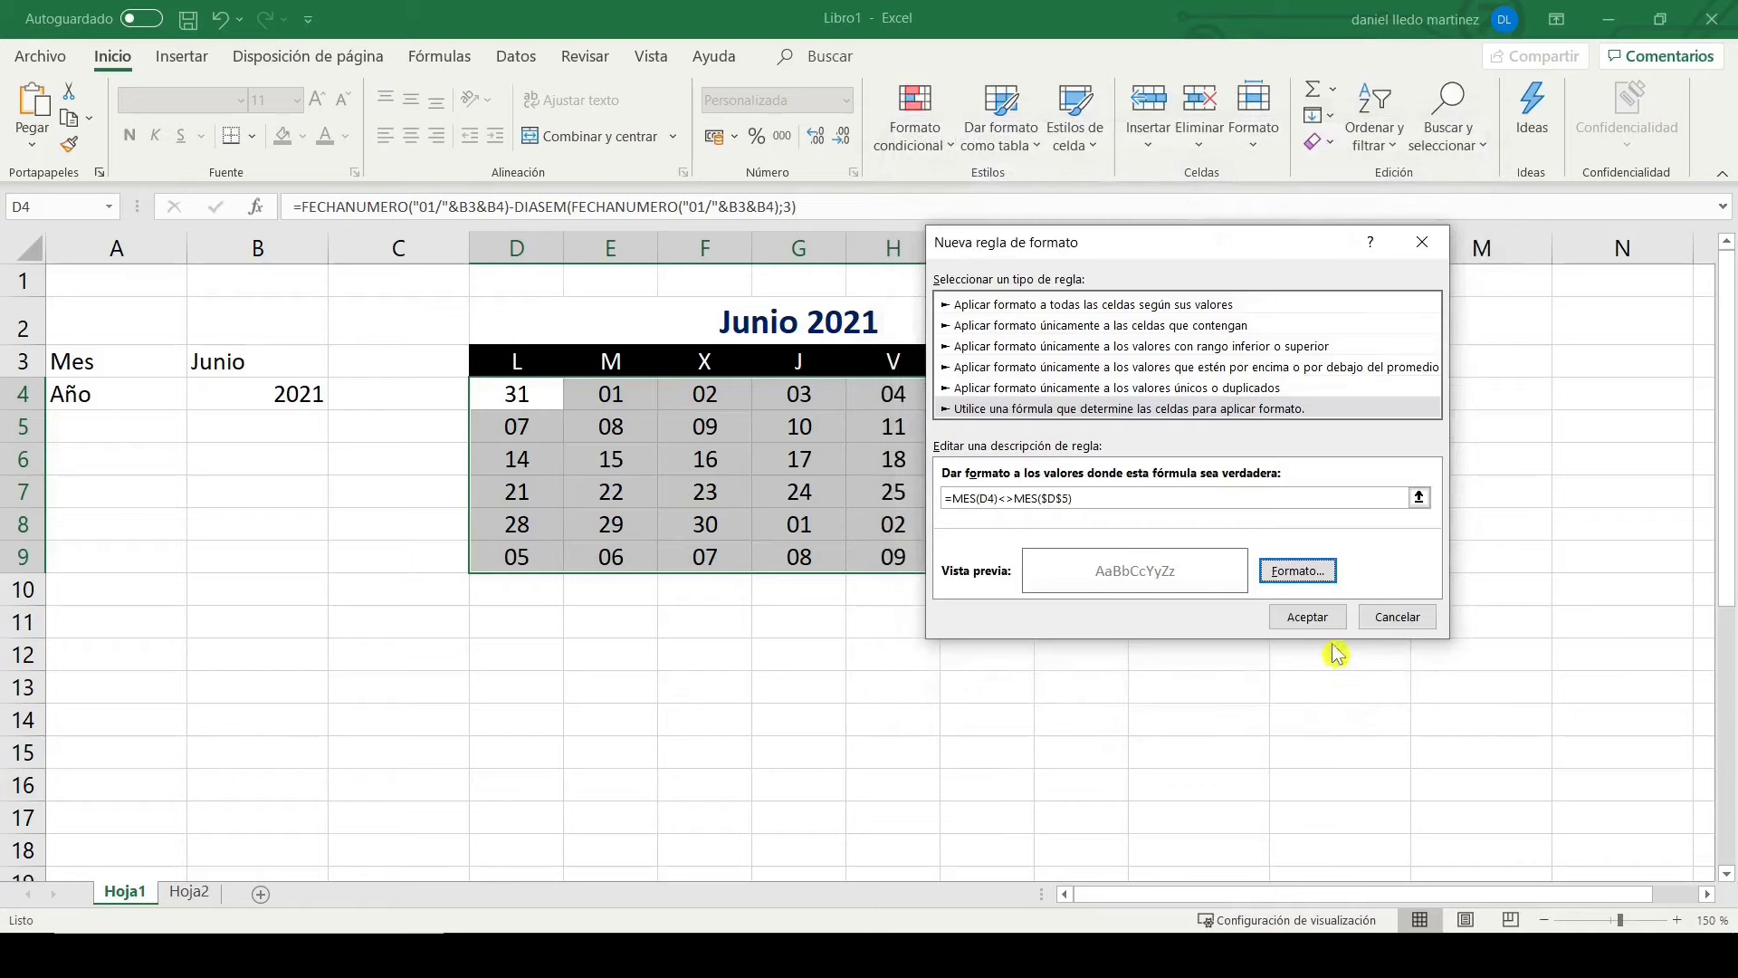
pyautogui.click(1324, 617)
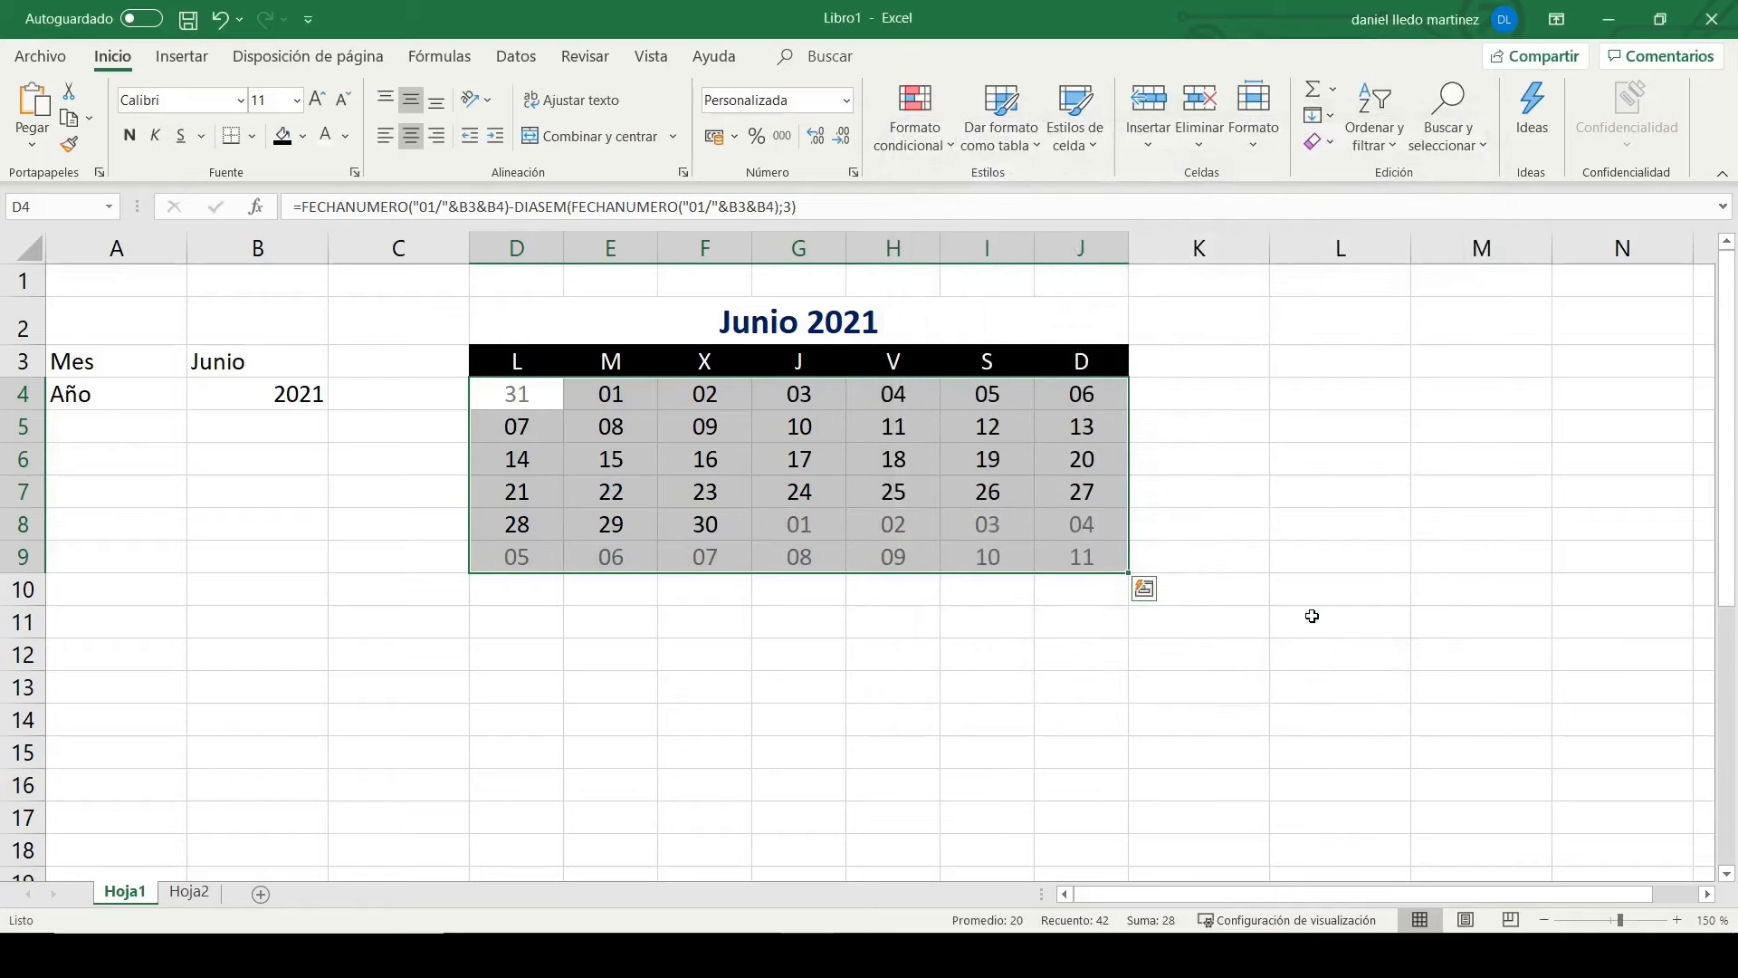
pyautogui.click(971, 489)
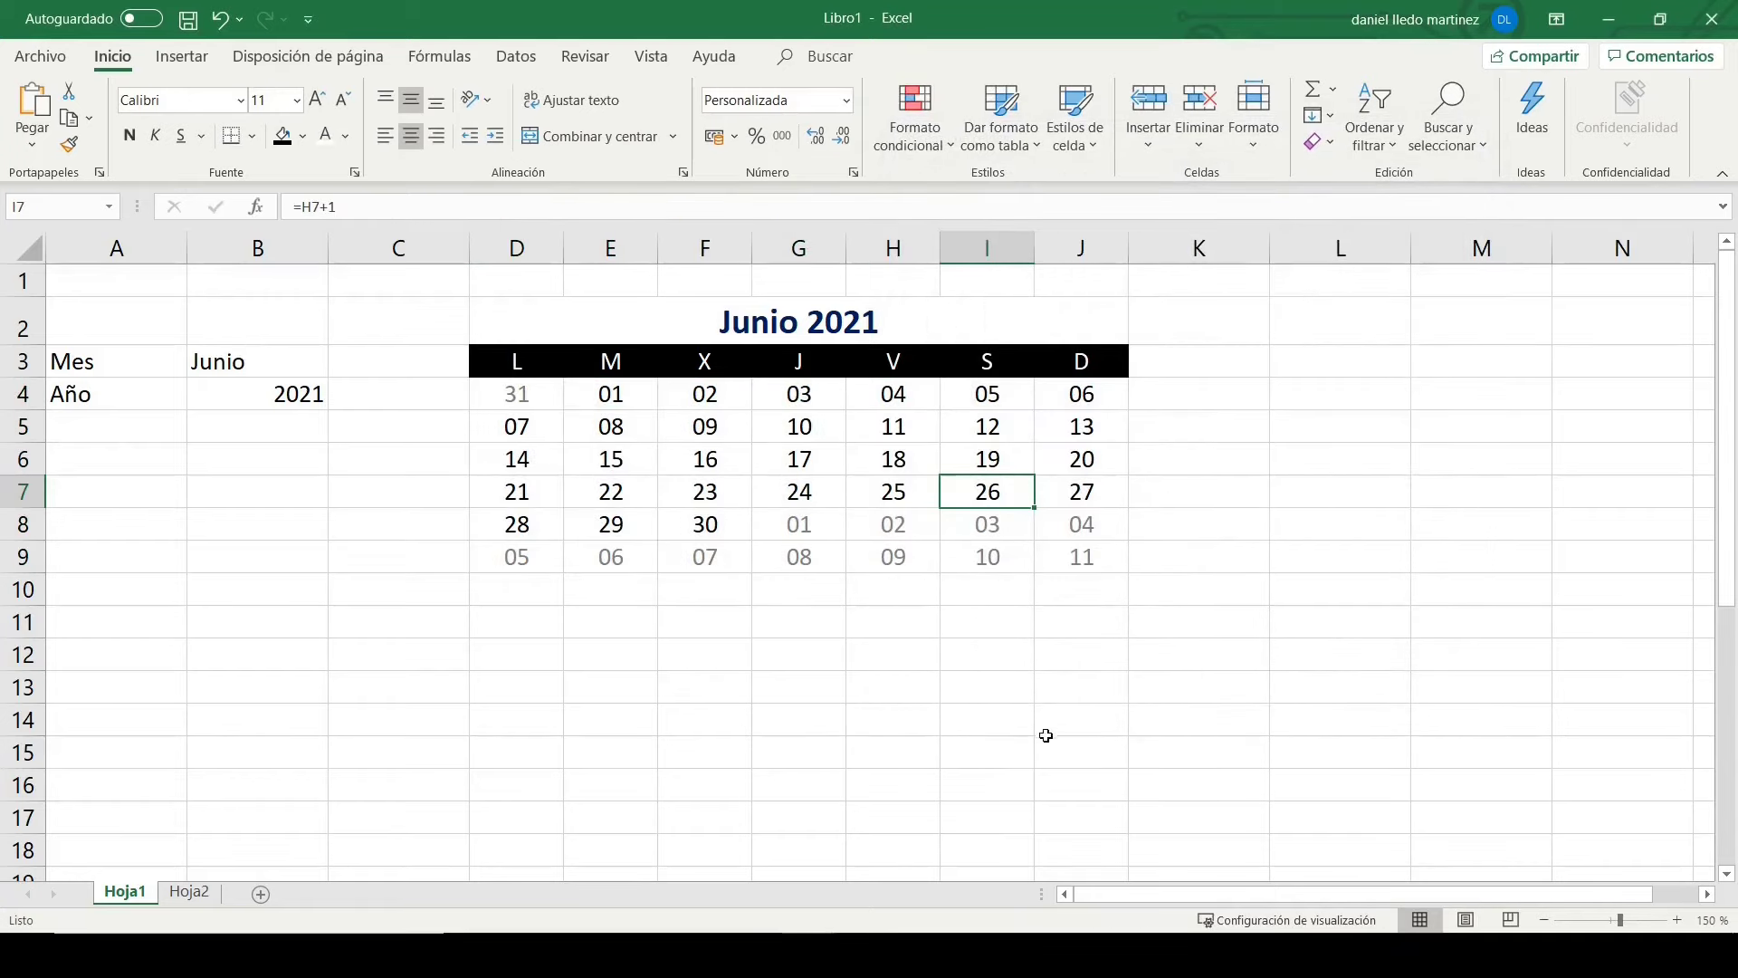
# Step: Colour the Saturday and Sunday dates in I4:J9 red
pyautogui.moveTo(1000, 396); pyautogui.dragTo(1086, 550)
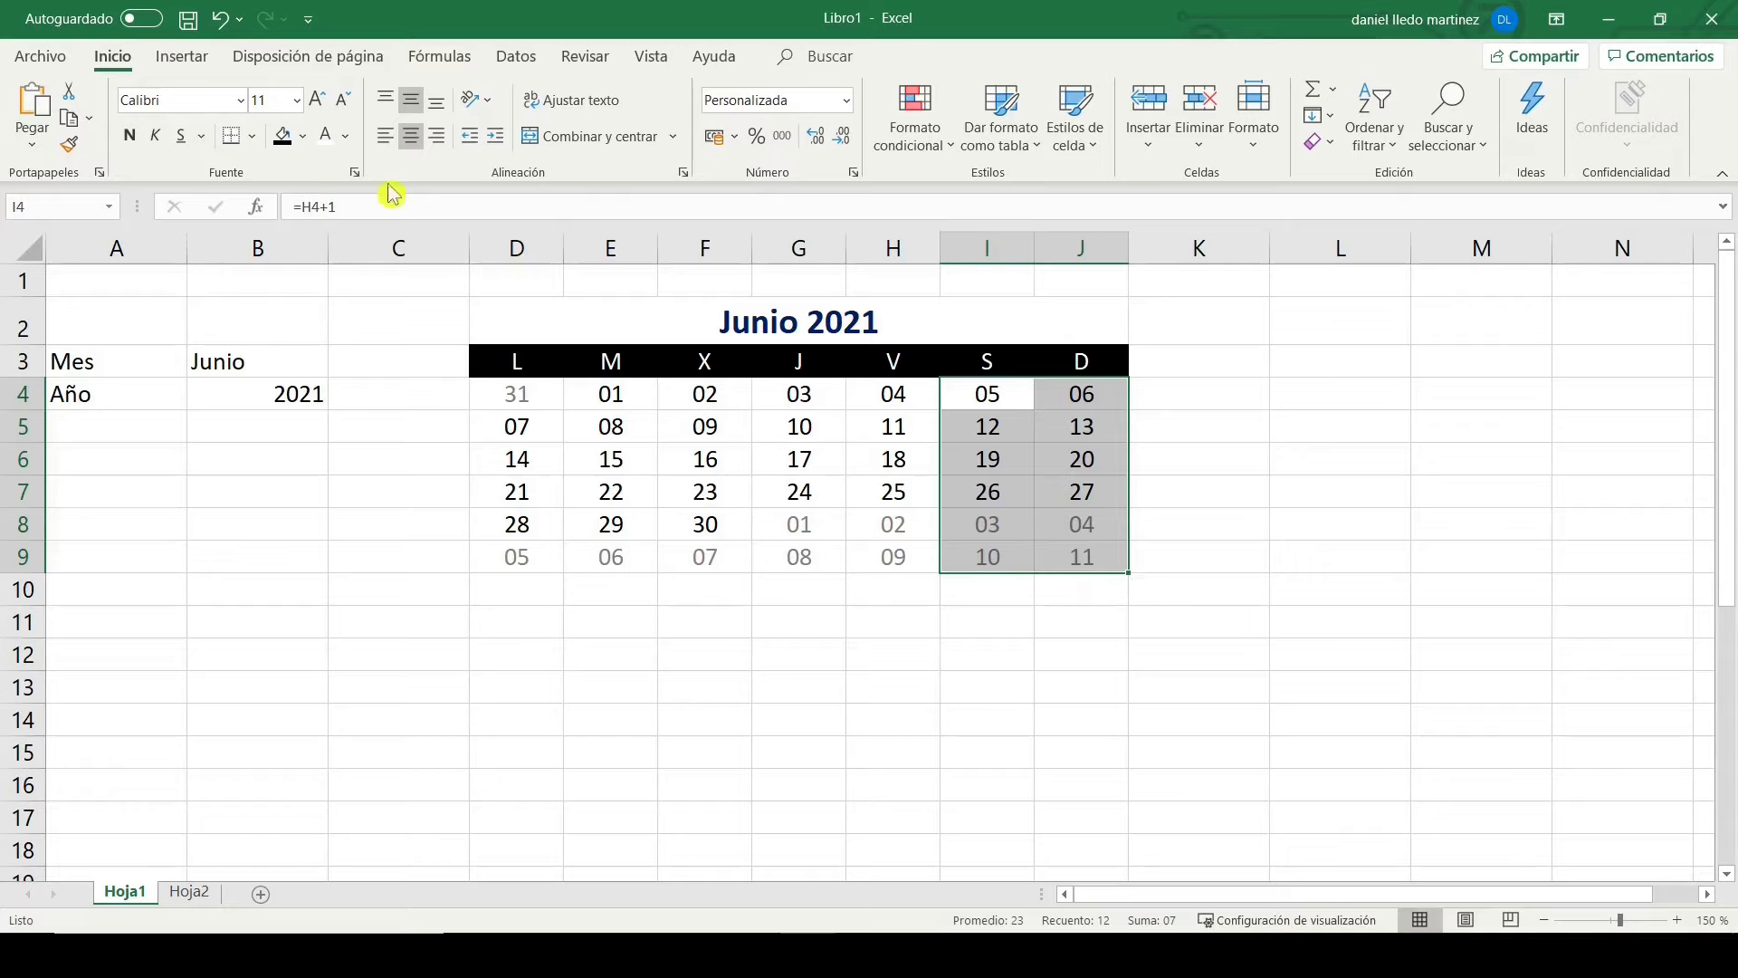
pyautogui.click(346, 138)
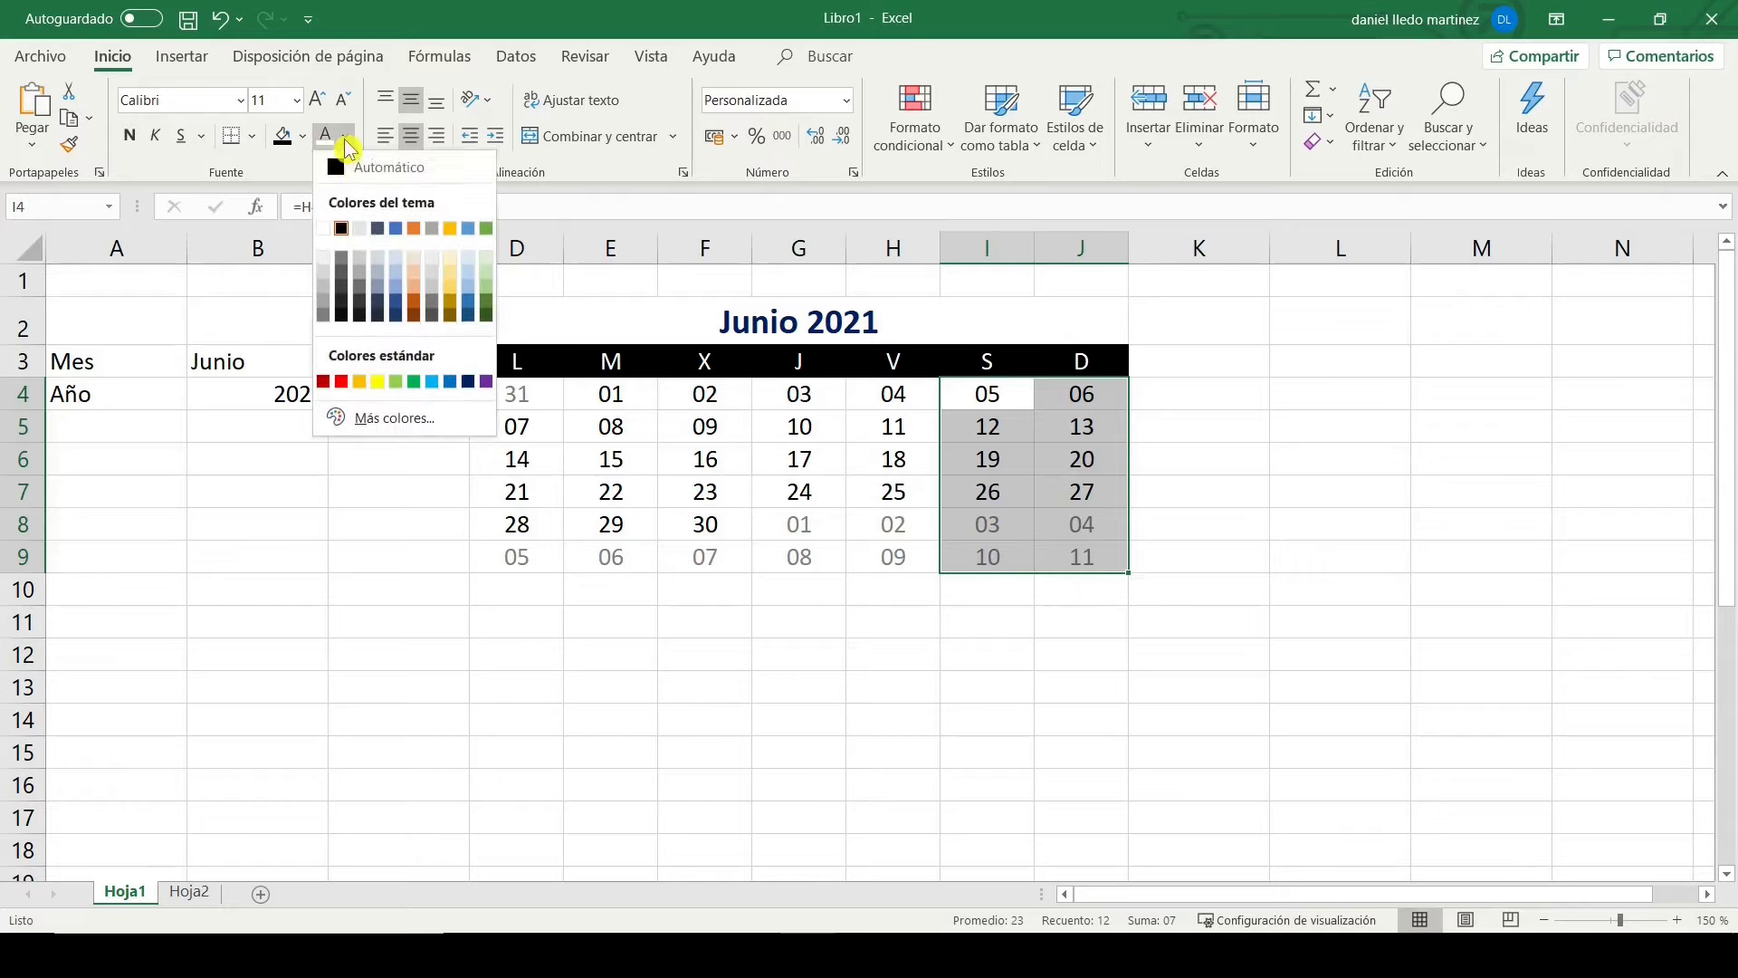
pyautogui.click(341, 382)
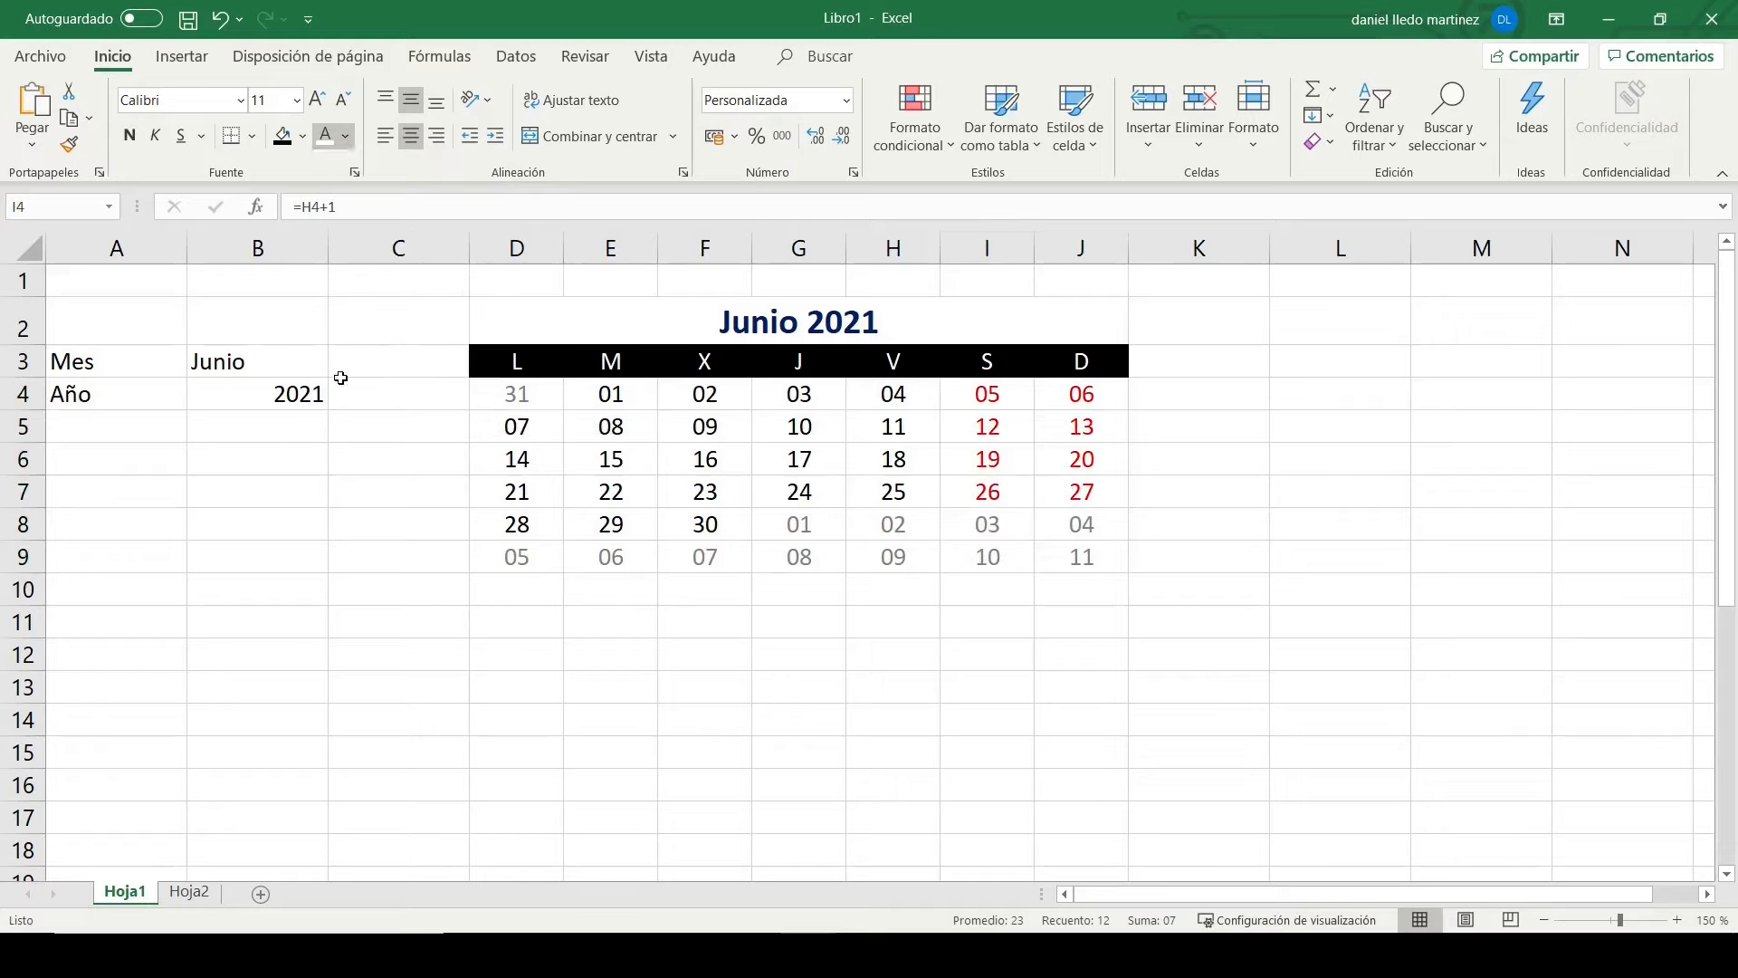
# Step: Pick Septiembre in the B3 month dropdown and 2022 in the B4 year dropdown
pyautogui.click(806, 621)
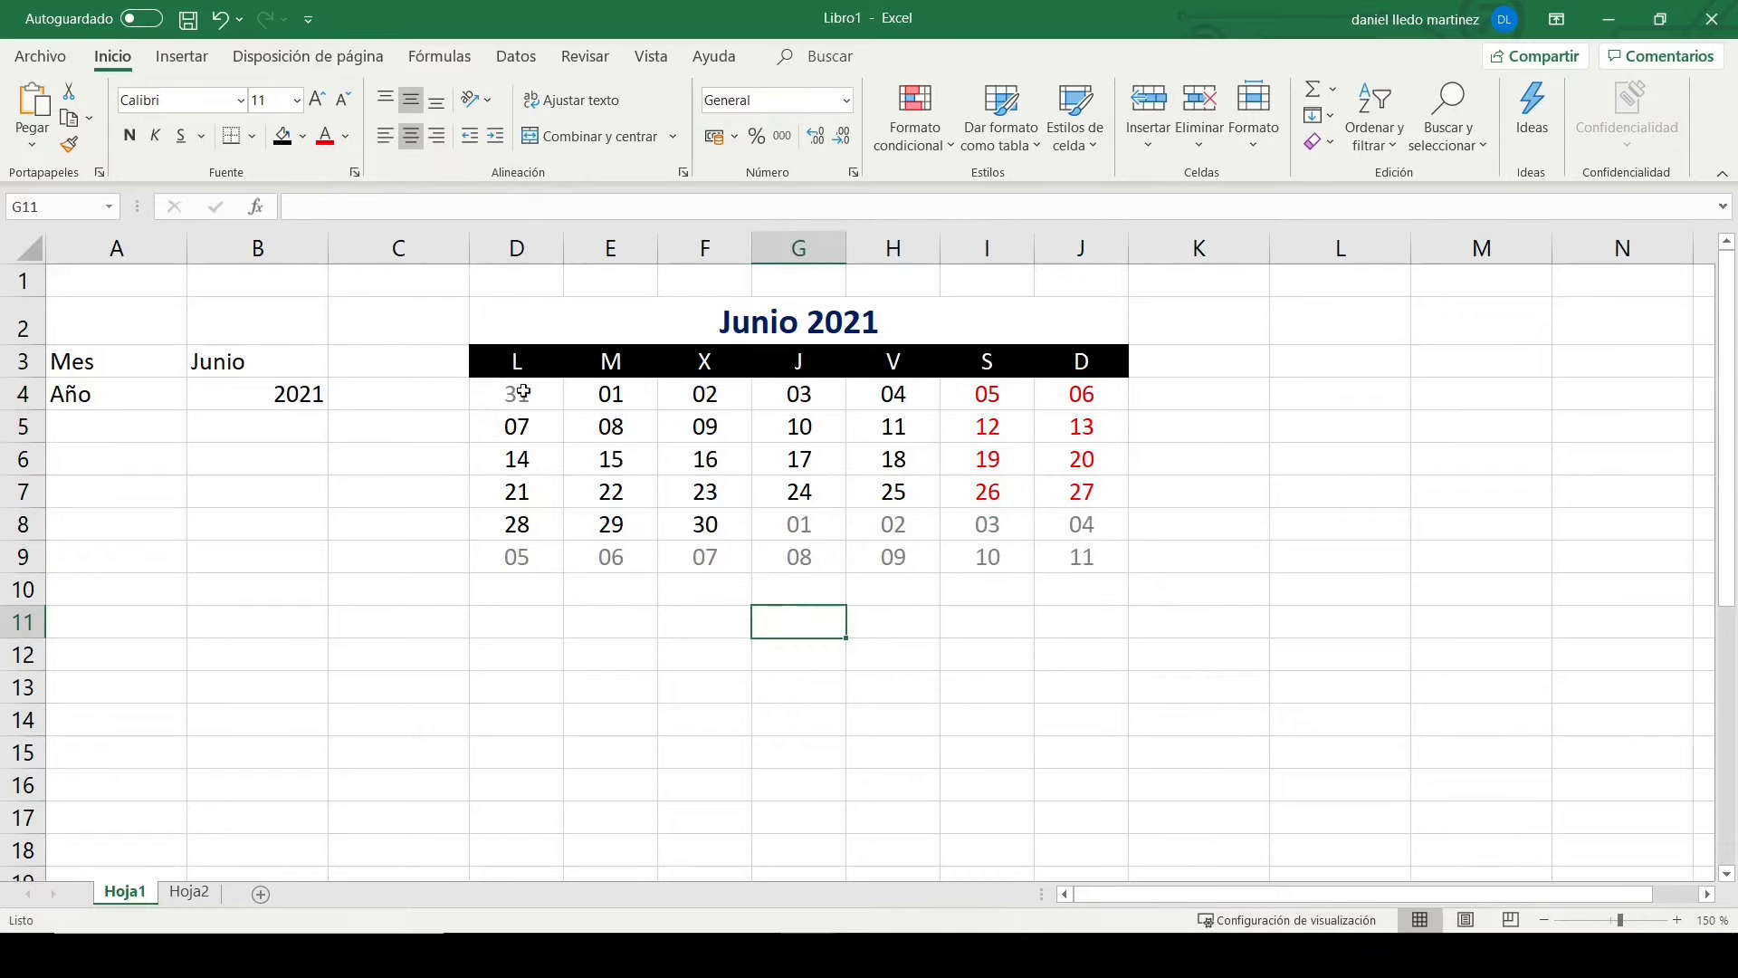
pyautogui.click(270, 357)
pyautogui.click(337, 365)
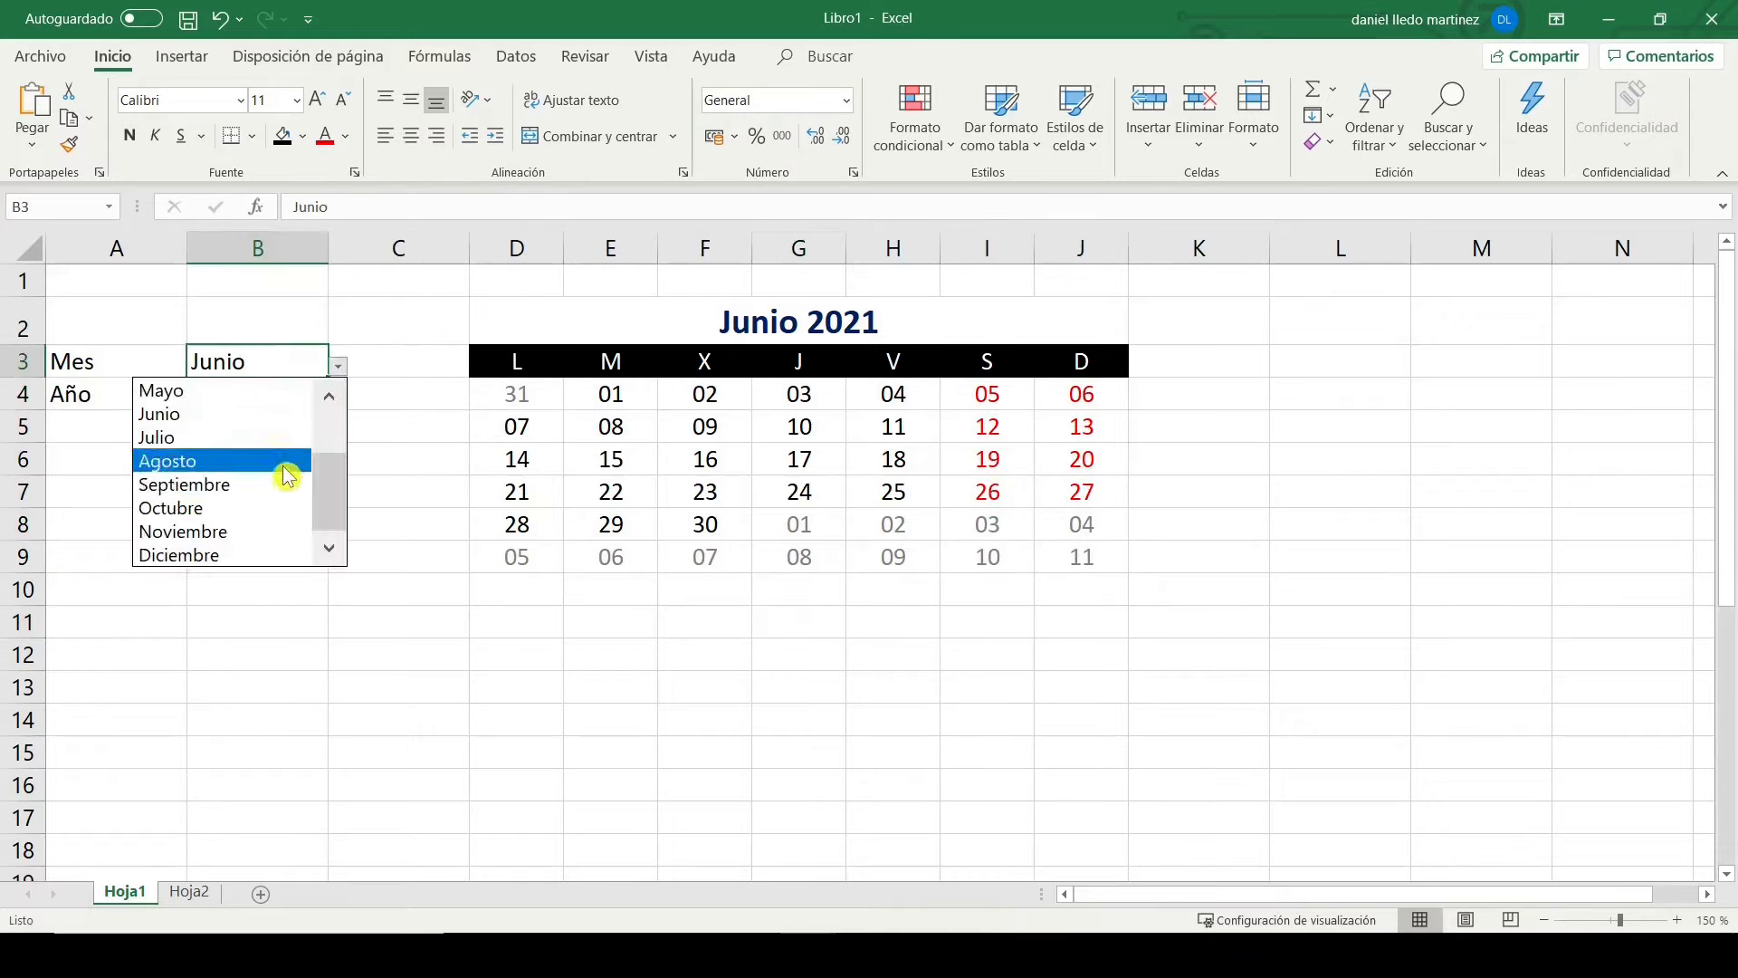
pyautogui.click(281, 469)
pyautogui.click(290, 393)
pyautogui.click(338, 399)
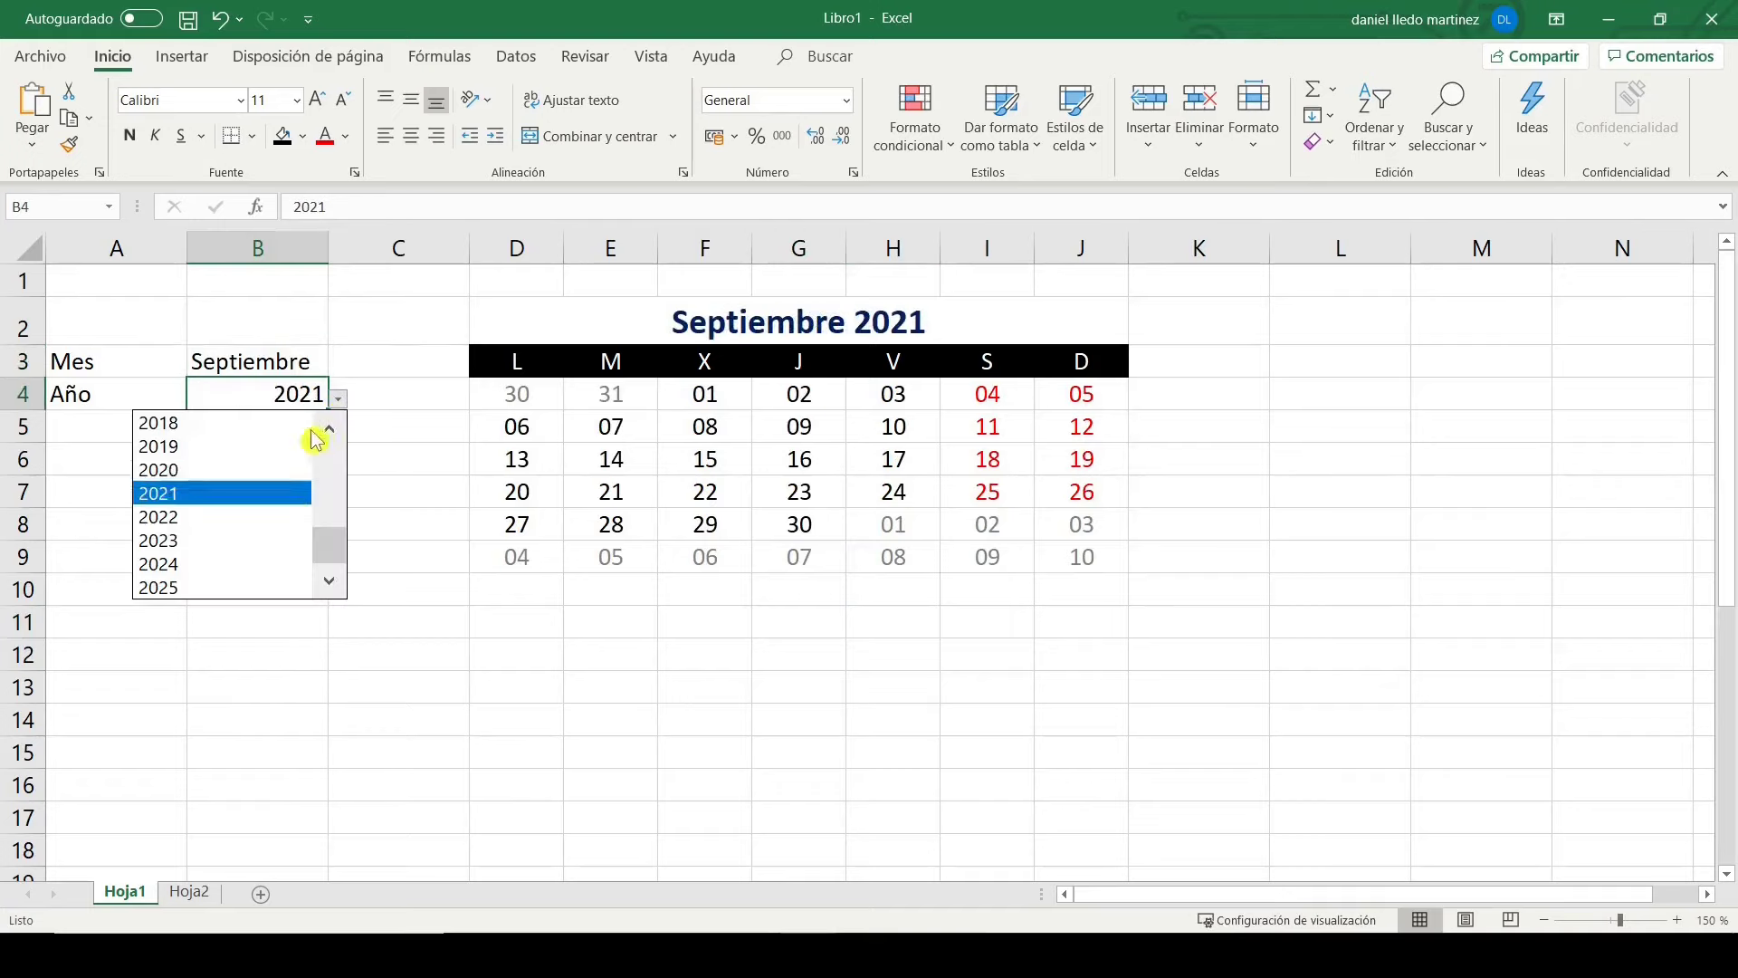
pyautogui.click(280, 522)
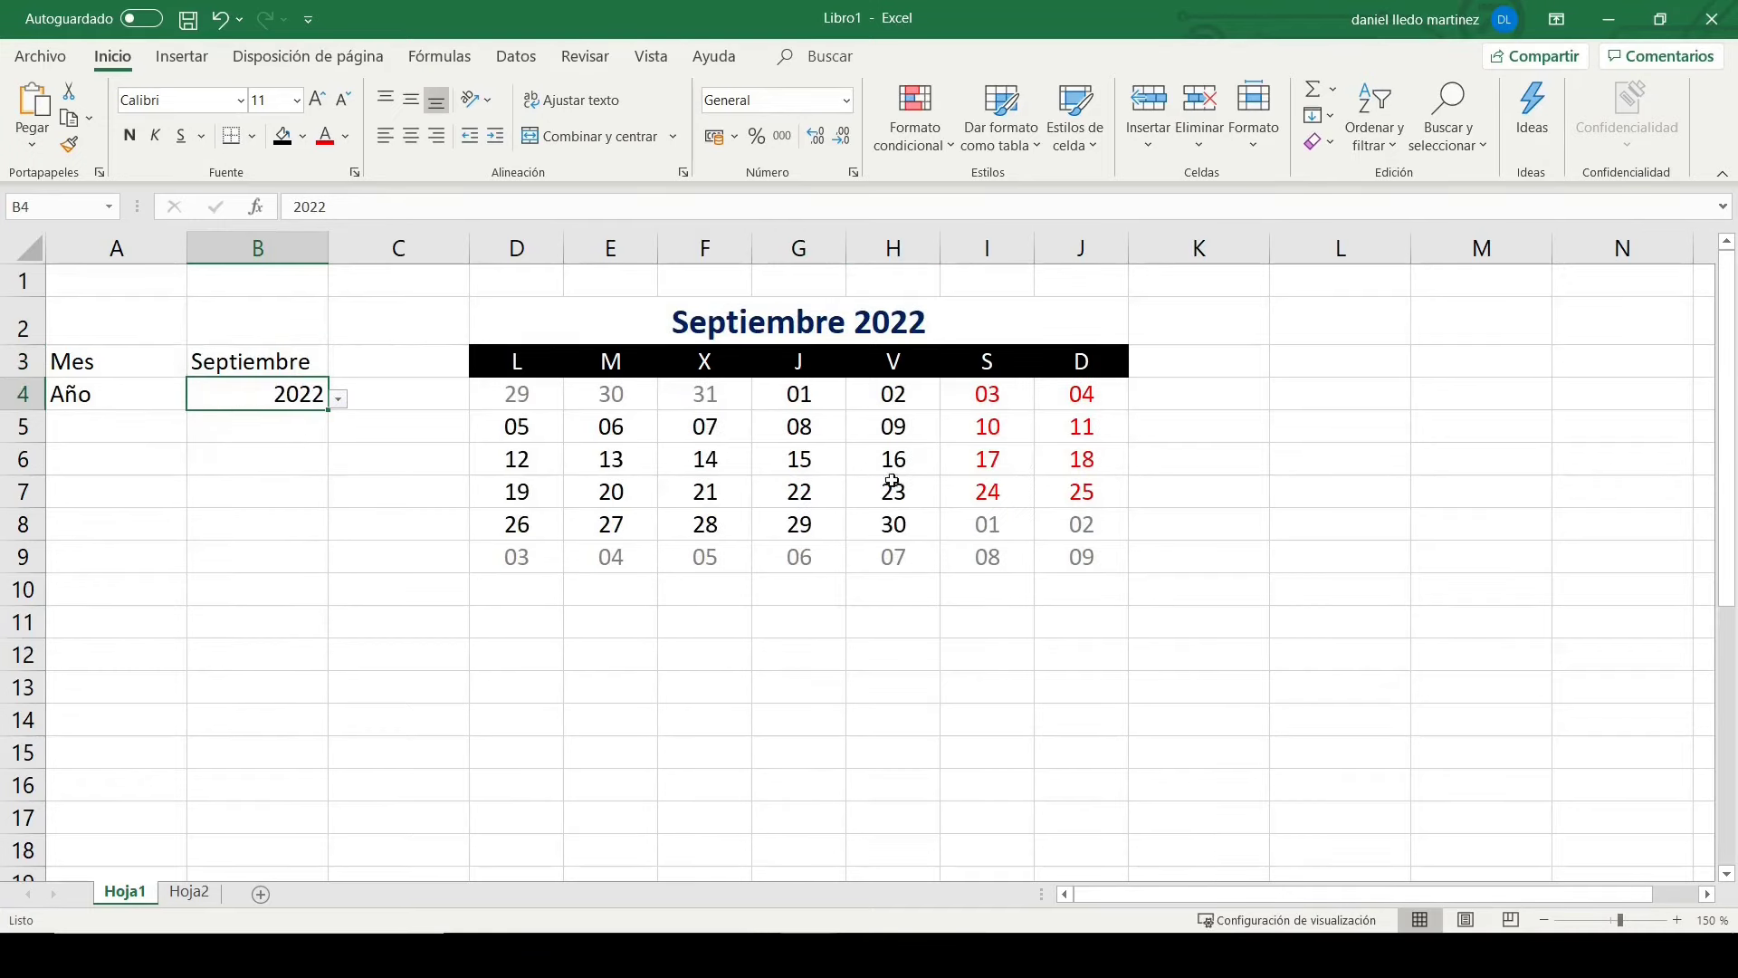